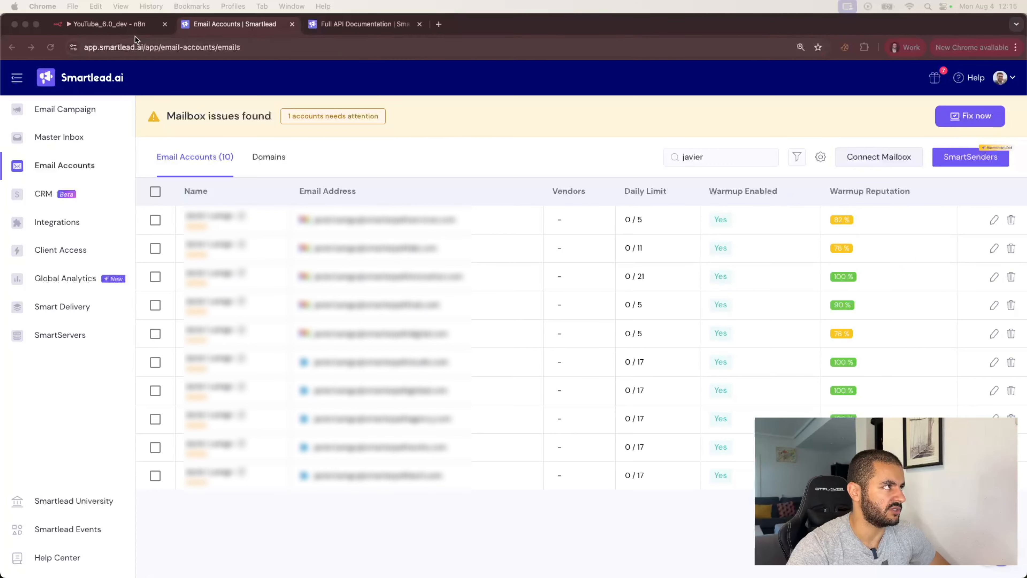
# - Add a Schedule Trigger, found by searching 'cron', set to fire every day at 6pm
pyautogui.click(132, 28)
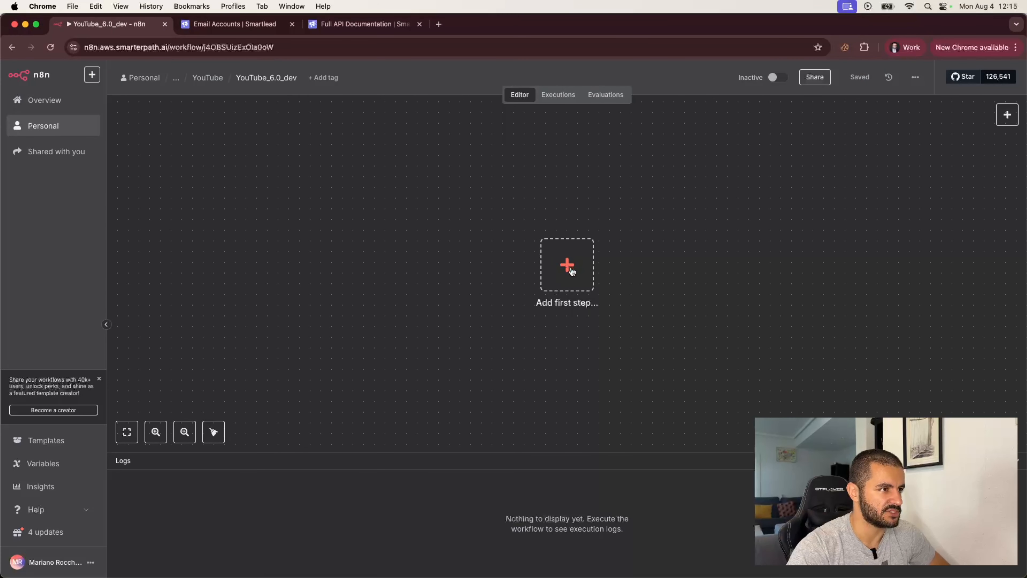
pyautogui.click(571, 271)
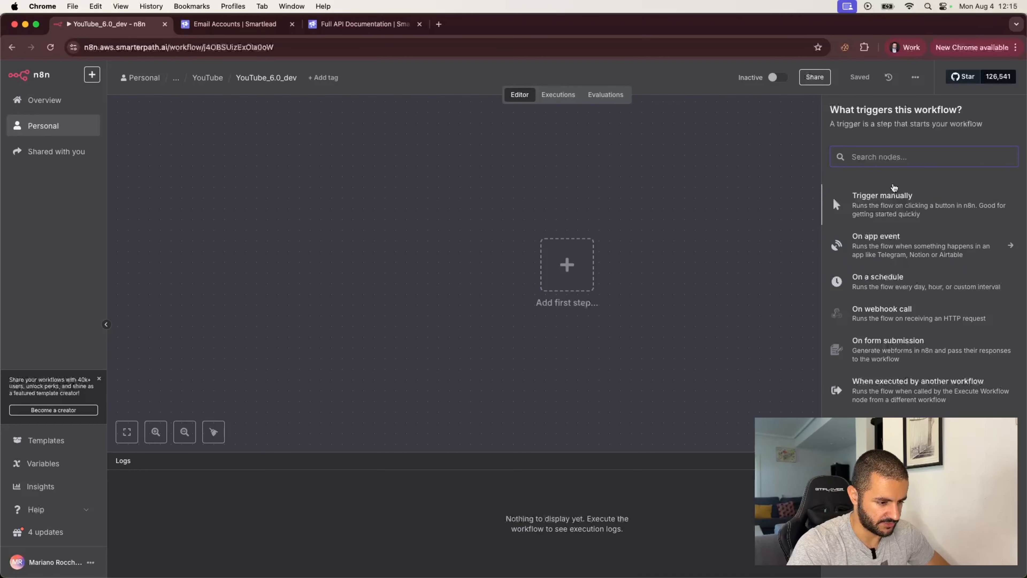
pyautogui.write('clock')
pyautogui.press('BackSpace')
pyautogui.press('BackSpace')
pyautogui.press('BackSpace')
pyautogui.press('BackSpace')
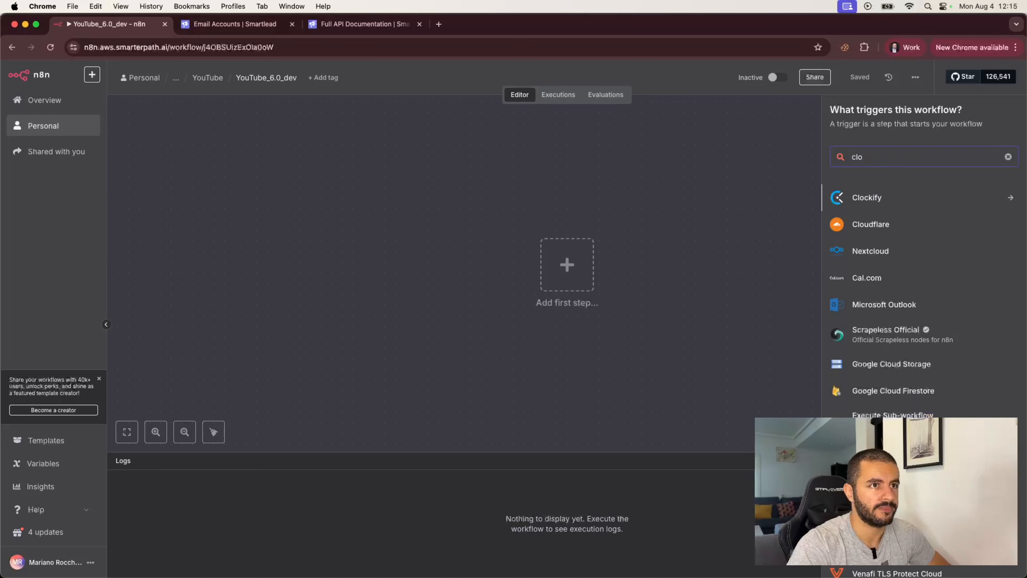
pyautogui.press('BackSpace')
pyautogui.write('cron')
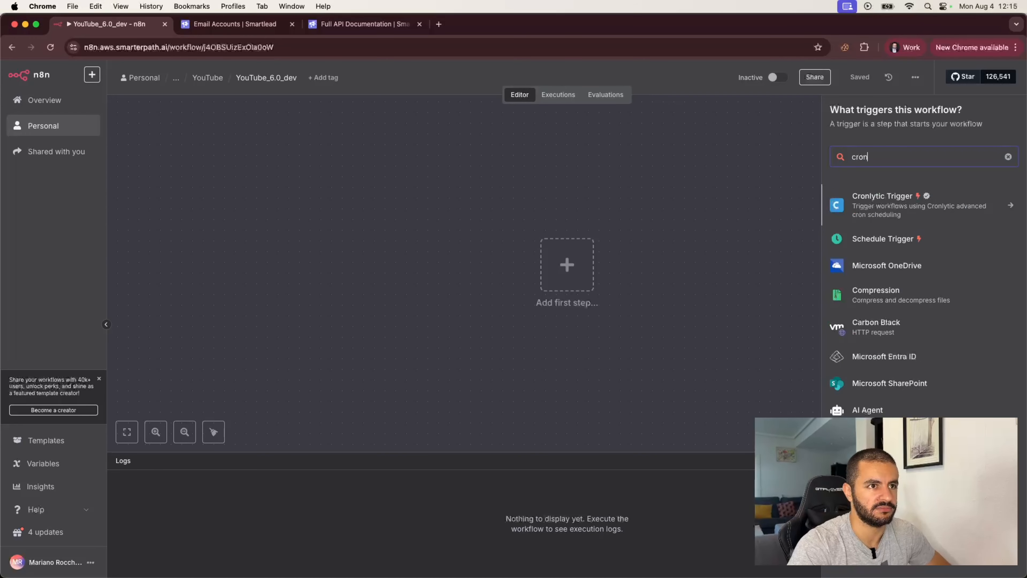
pyautogui.click(878, 236)
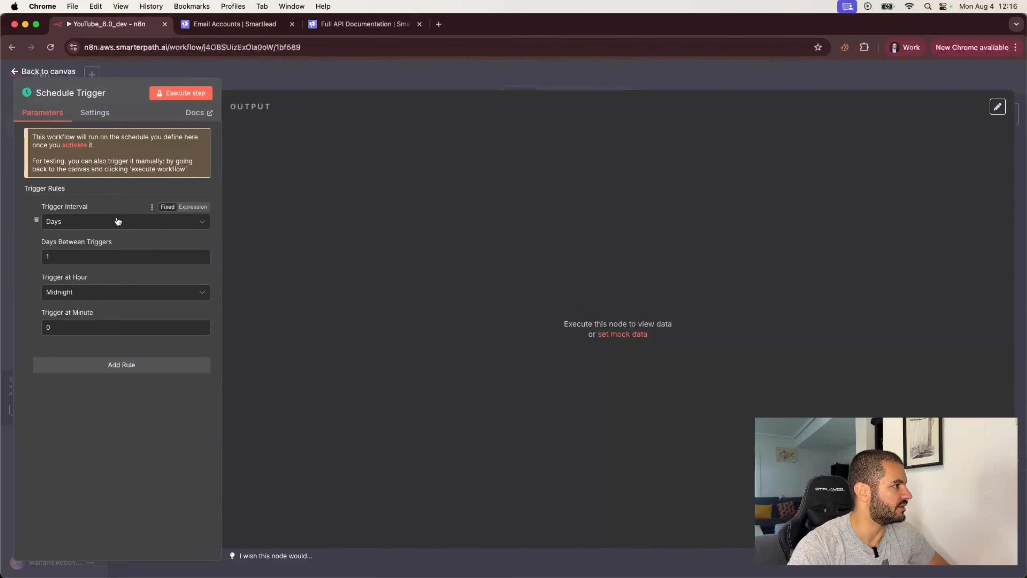
pyautogui.click(110, 295)
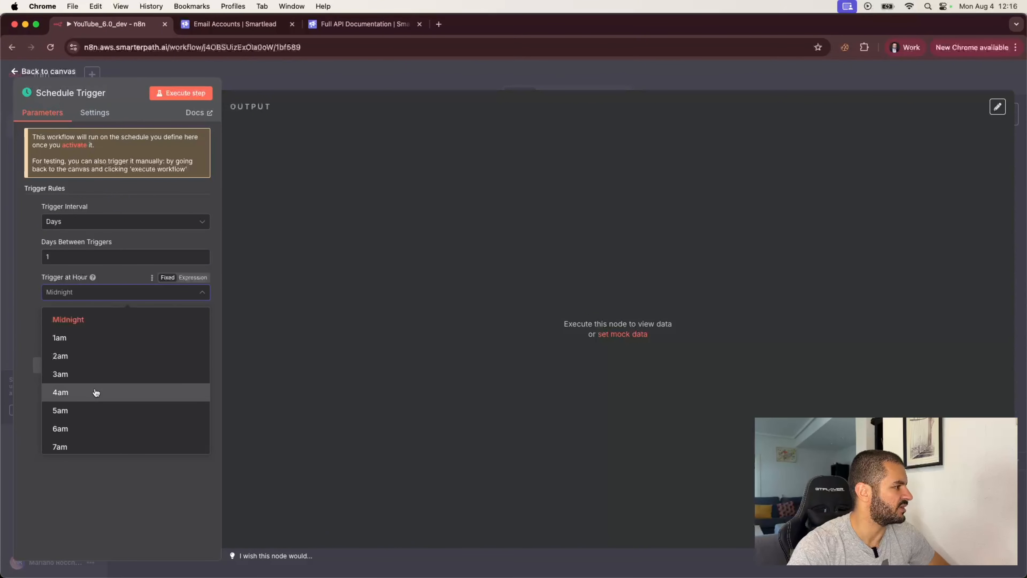
pyautogui.scroll(-10, 96, 393)
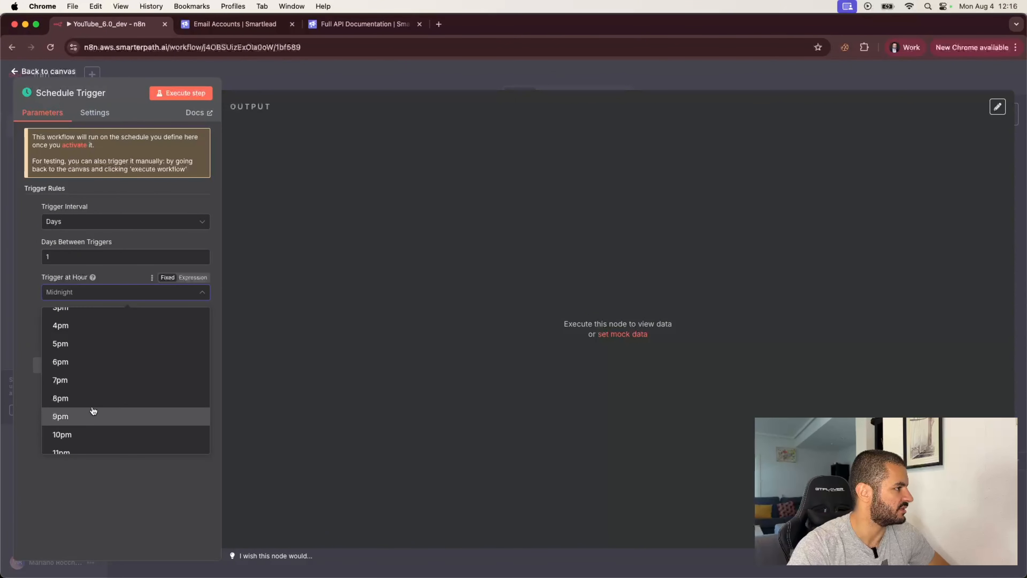
pyautogui.click(92, 362)
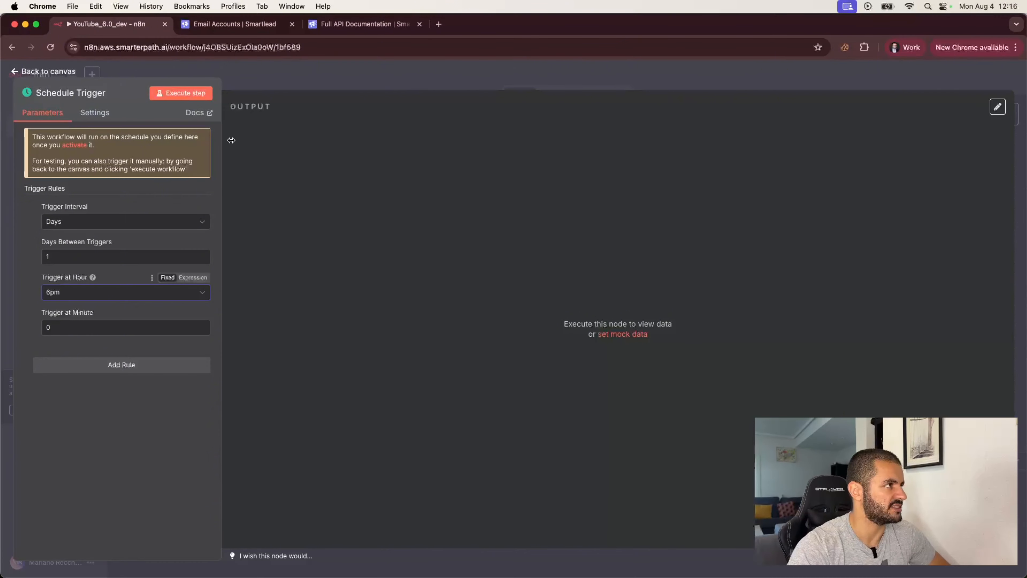
# - Add an HTTP Request node after the Schedule Trigger, then view Smartlead's Email Accounts list
pyautogui.click(312, 80)
pyautogui.click(629, 274)
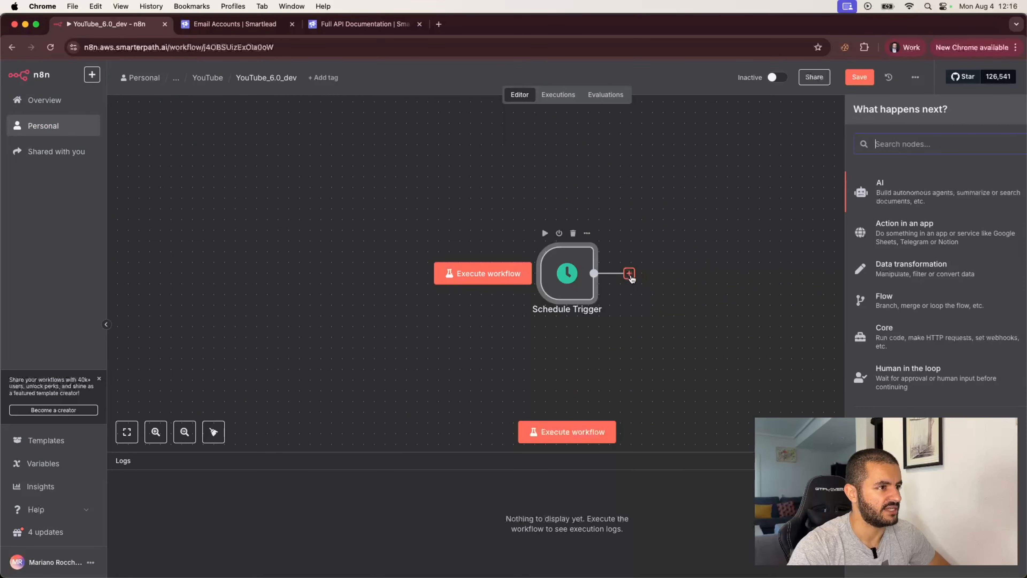
pyautogui.write('http')
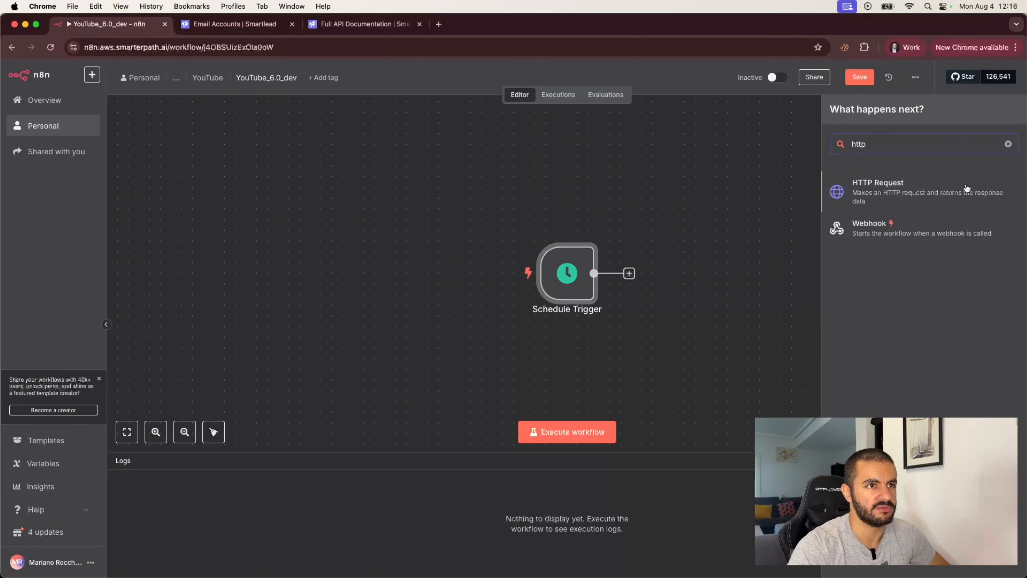
pyautogui.click(901, 190)
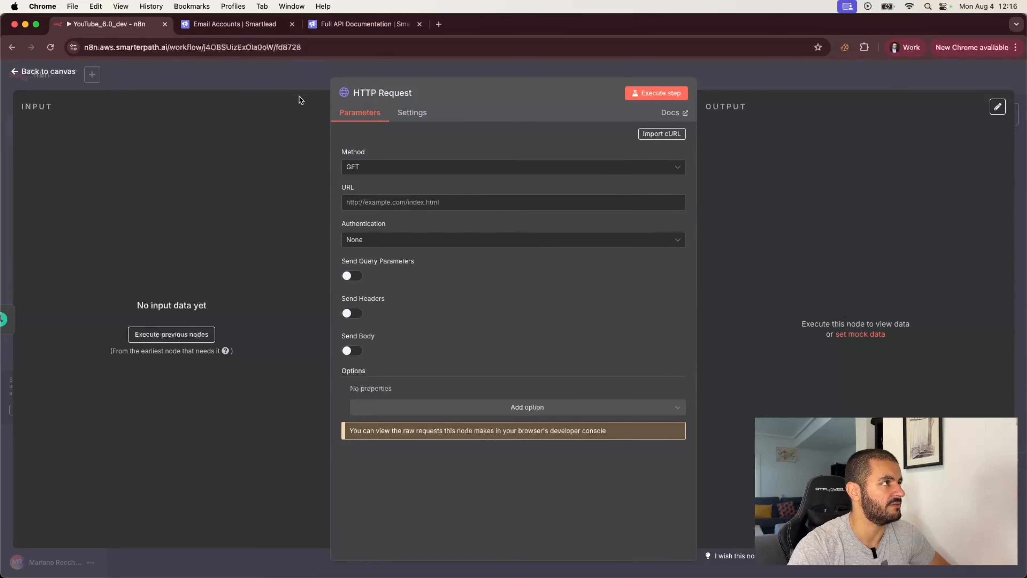
pyautogui.click(235, 24)
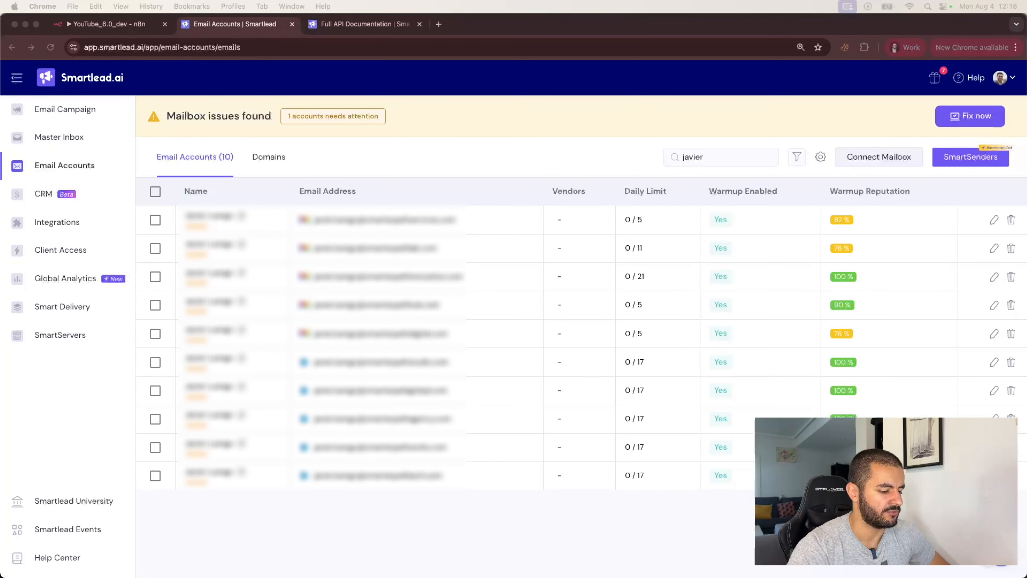
# - Find 'Fetch all email accounts associated to a user' in the Smartlead API docs by searching 'email-accoun'
pyautogui.click(369, 26)
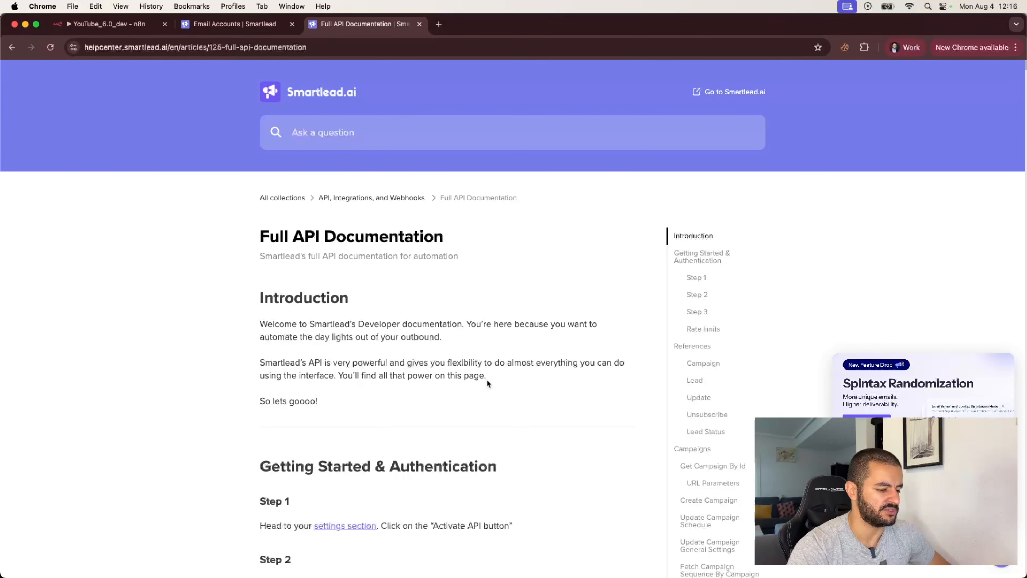
pyautogui.scroll(-5, 566, 422)
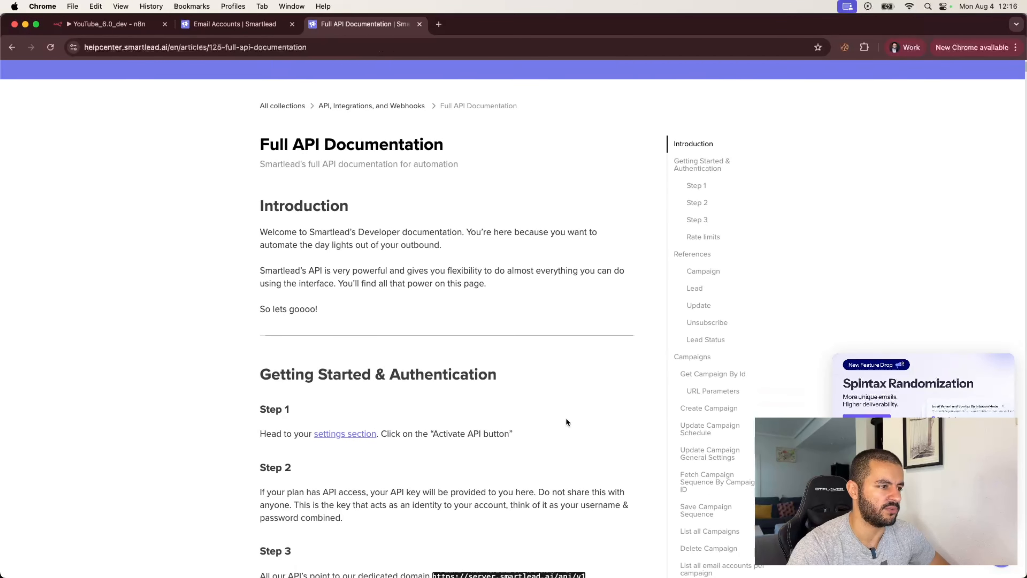
pyautogui.scroll(-3, 565, 422)
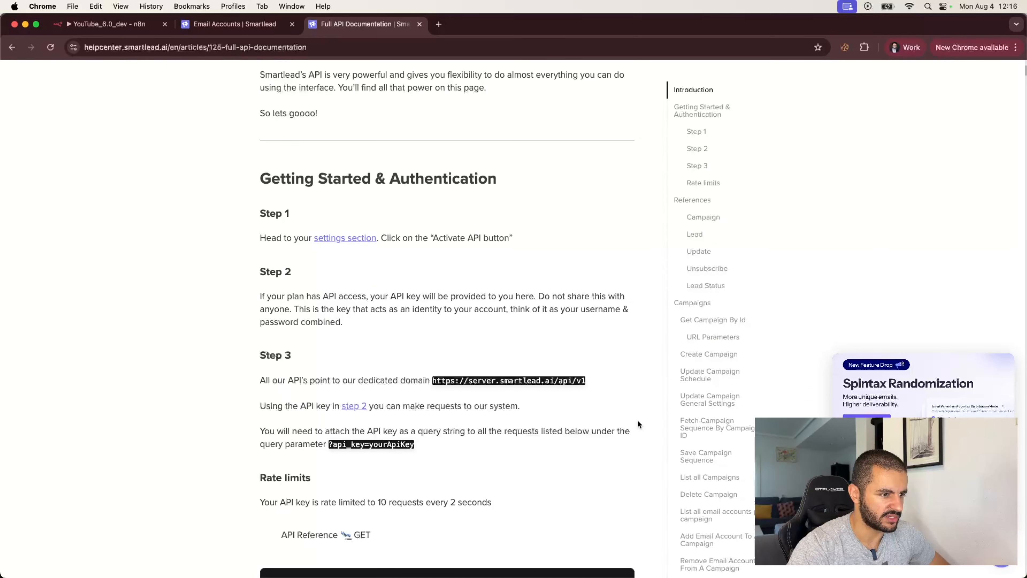
pyautogui.scroll(-4, 638, 423)
pyautogui.press('super+f')
pyautogui.write('email-accoun')
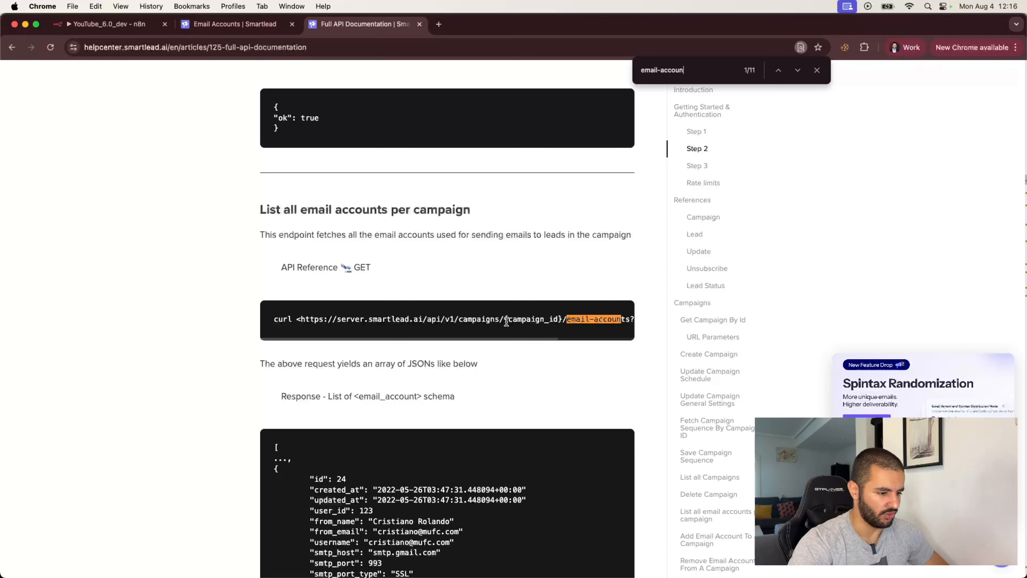
pyautogui.click(797, 73)
pyautogui.click(798, 74)
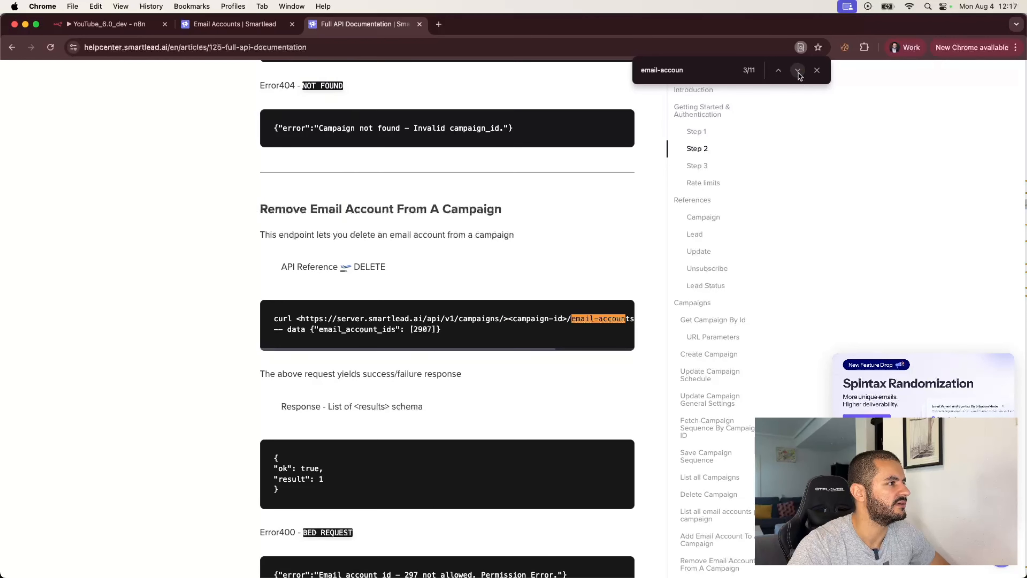
pyautogui.click(798, 74)
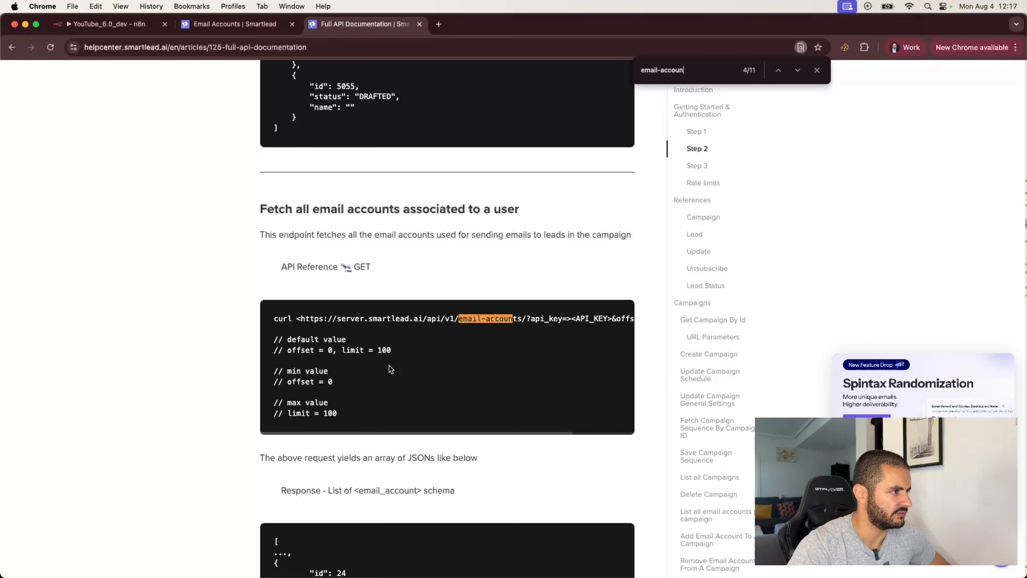
# - Copy that endpoint's curl example and return to the n8n HTTP Request step
pyautogui.scroll(-1, 374, 392)
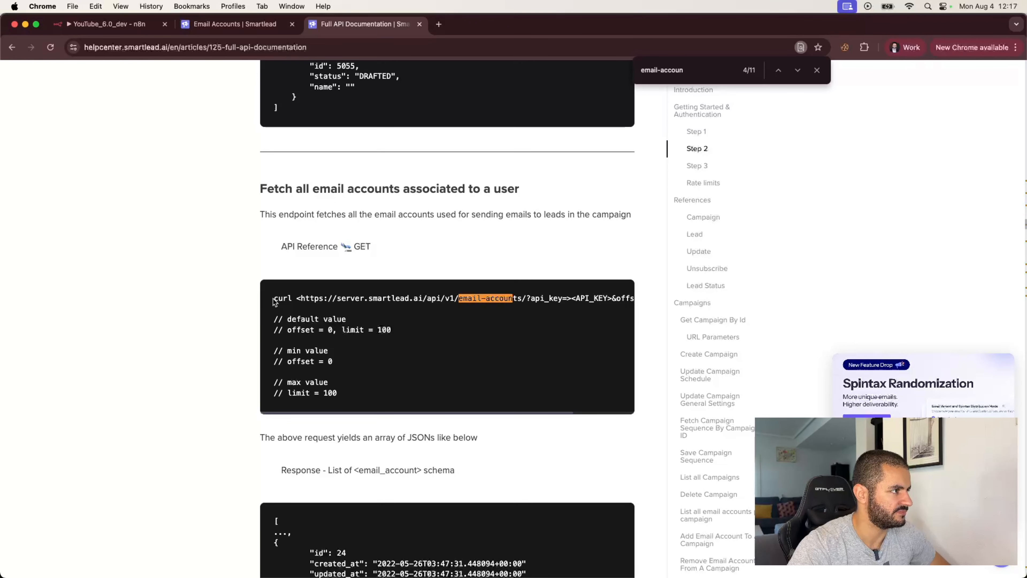
pyautogui.moveTo(272, 299); pyautogui.dragTo(353, 397)
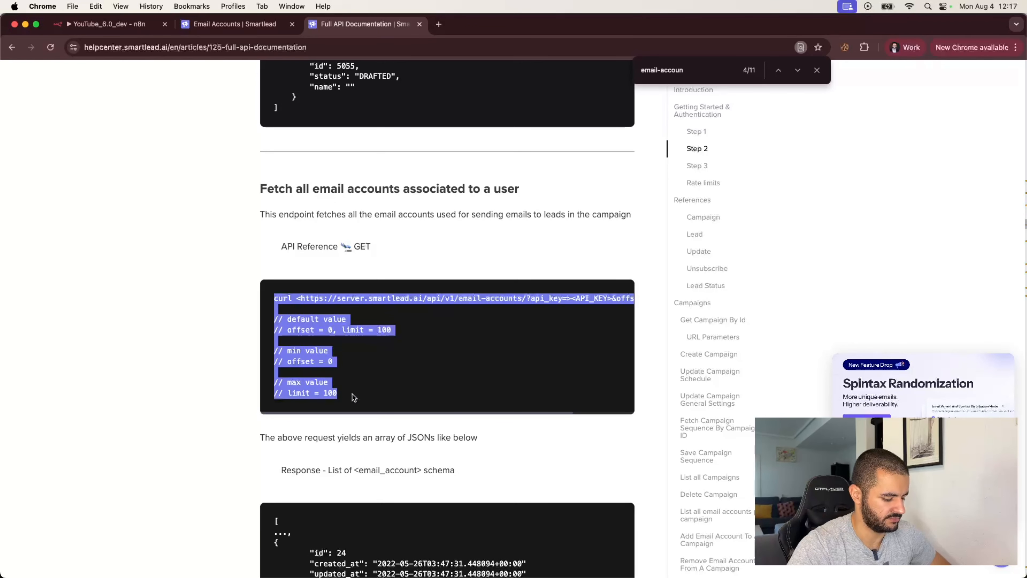
pyautogui.press('super+c')
pyautogui.click(126, 26)
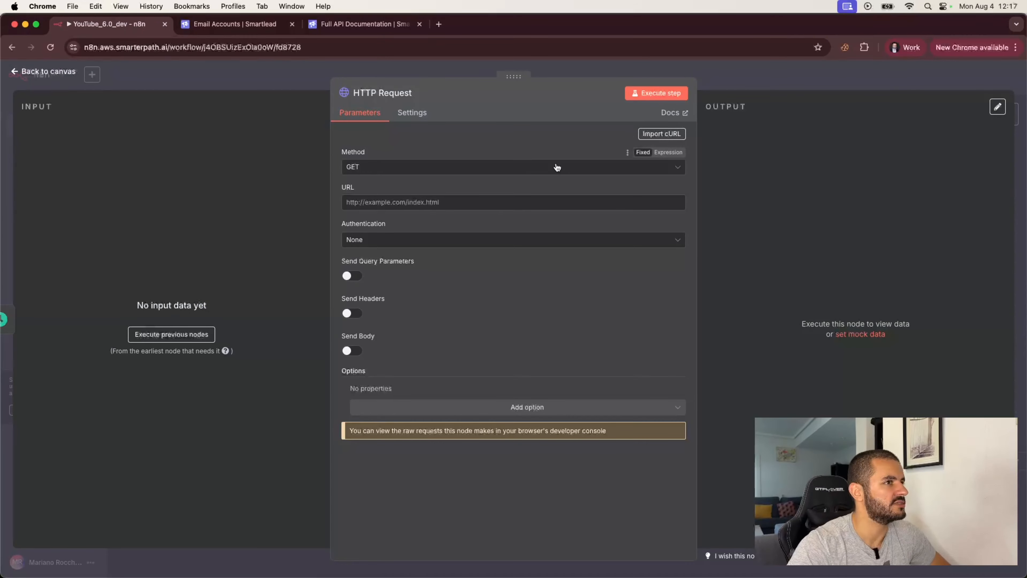
pyautogui.click(661, 133)
pyautogui.click(414, 330)
pyautogui.press('super+v')
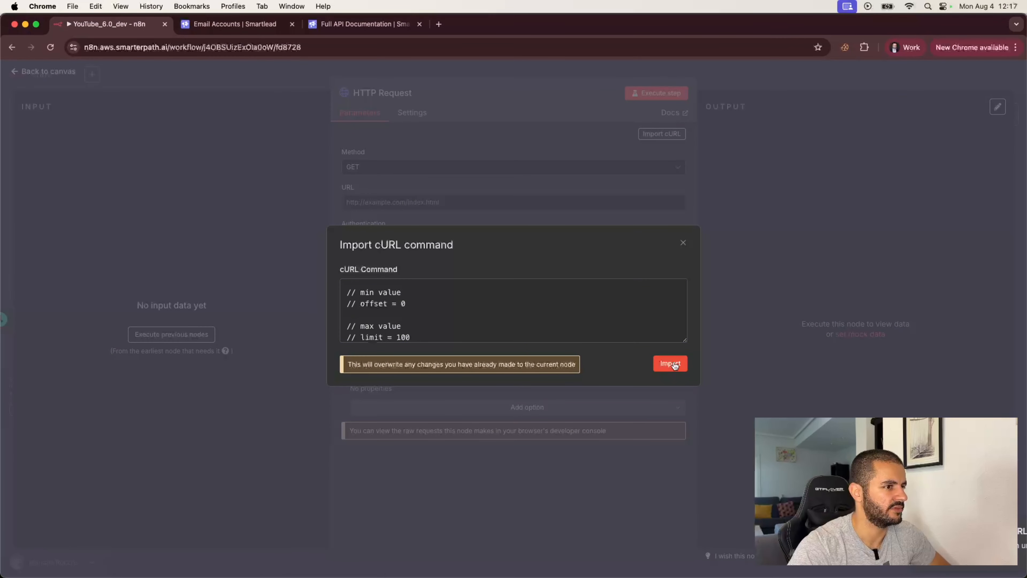
pyautogui.click(683, 242)
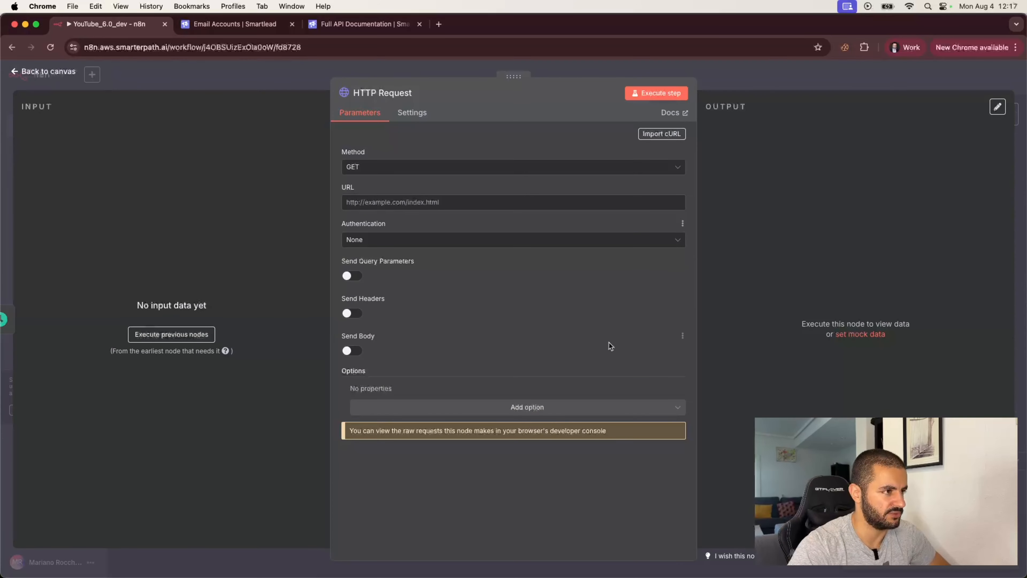
pyautogui.click(341, 33)
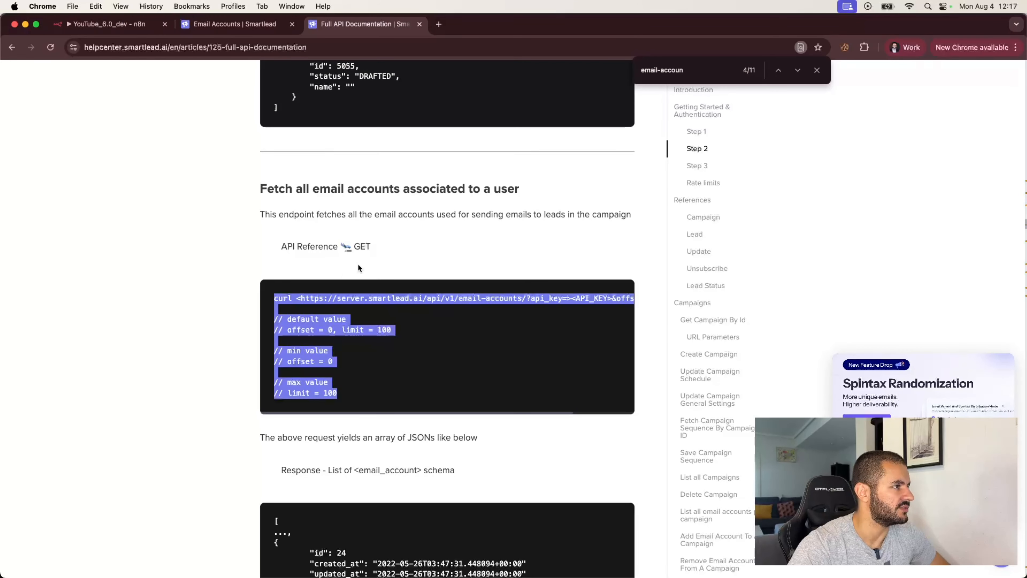
pyautogui.click(381, 260)
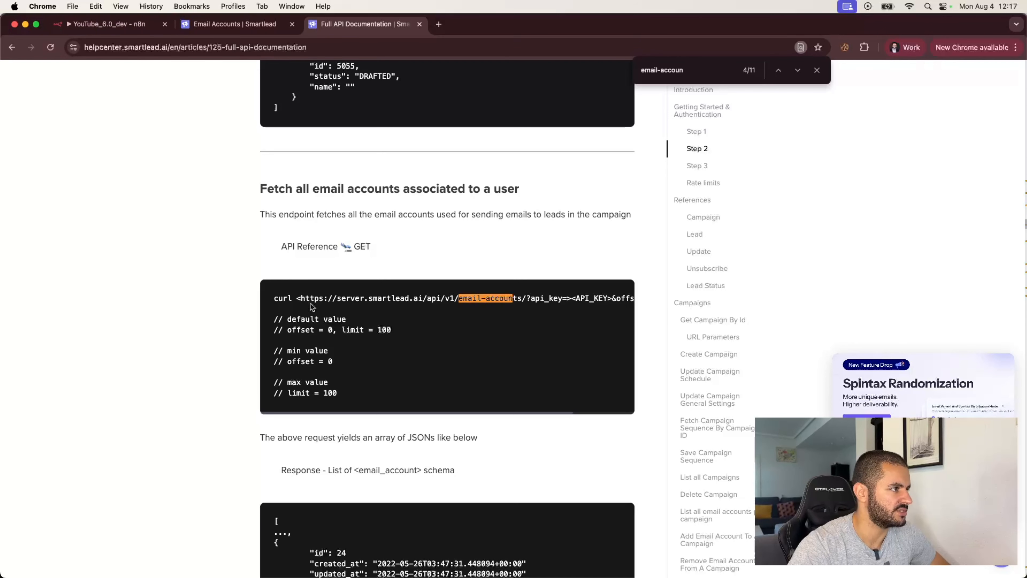
pyautogui.moveTo(300, 298); pyautogui.dragTo(524, 298)
pyautogui.press('super+c')
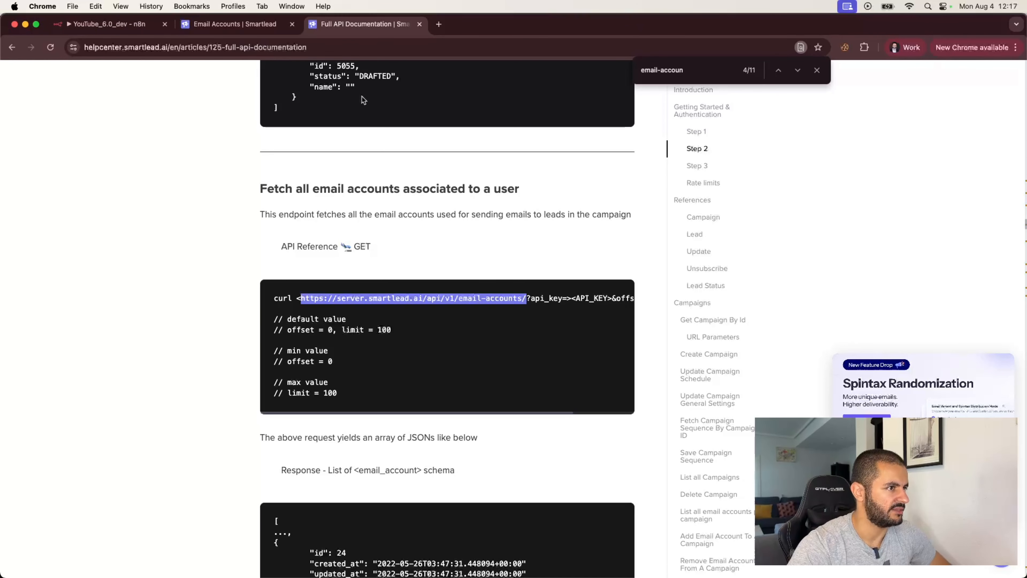
pyautogui.click(122, 24)
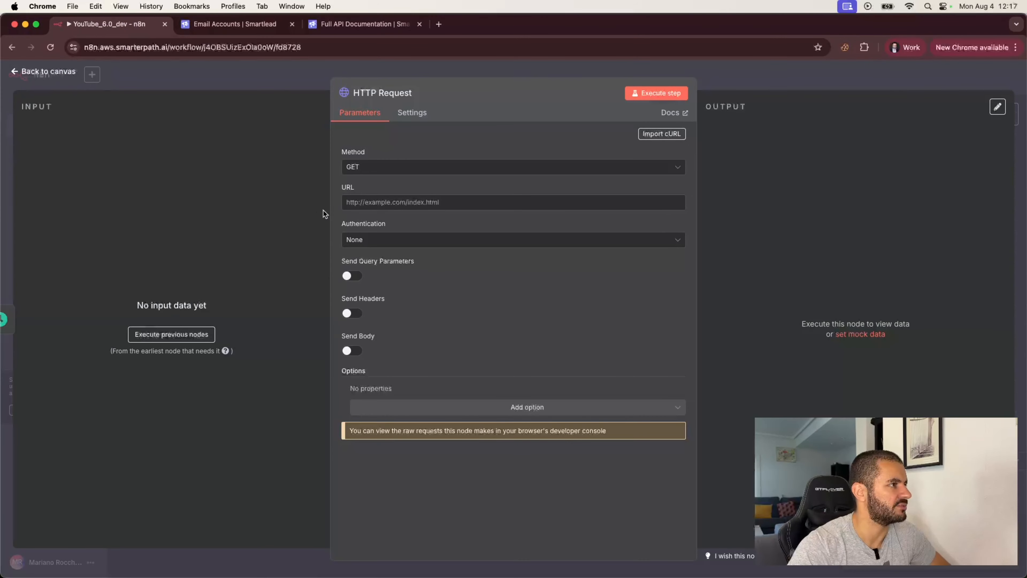
# - Paste the email-accounts endpoint as the URL and add an api_key query parameter
pyautogui.click(416, 202)
pyautogui.press('super+v')
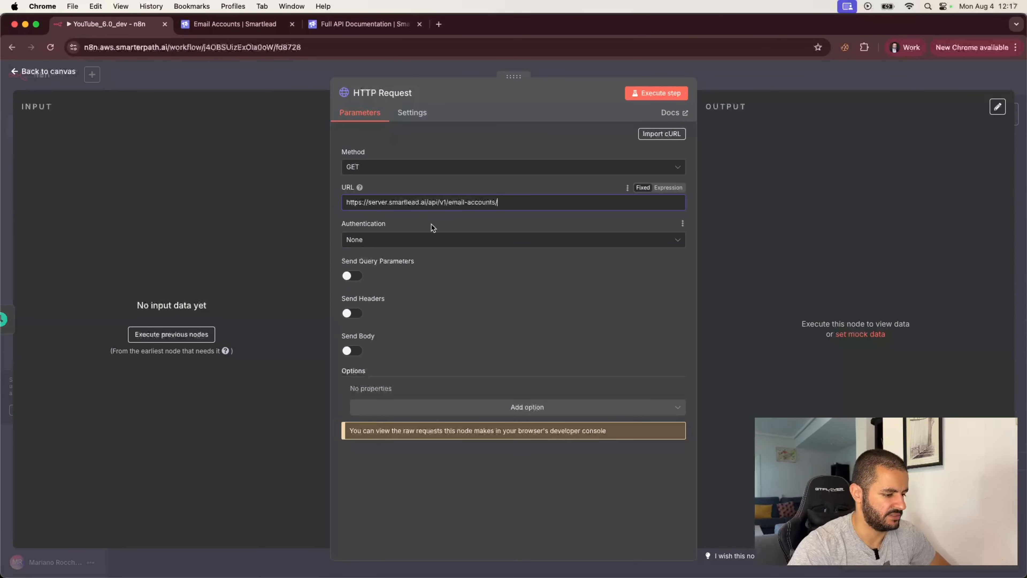
pyautogui.click(460, 230)
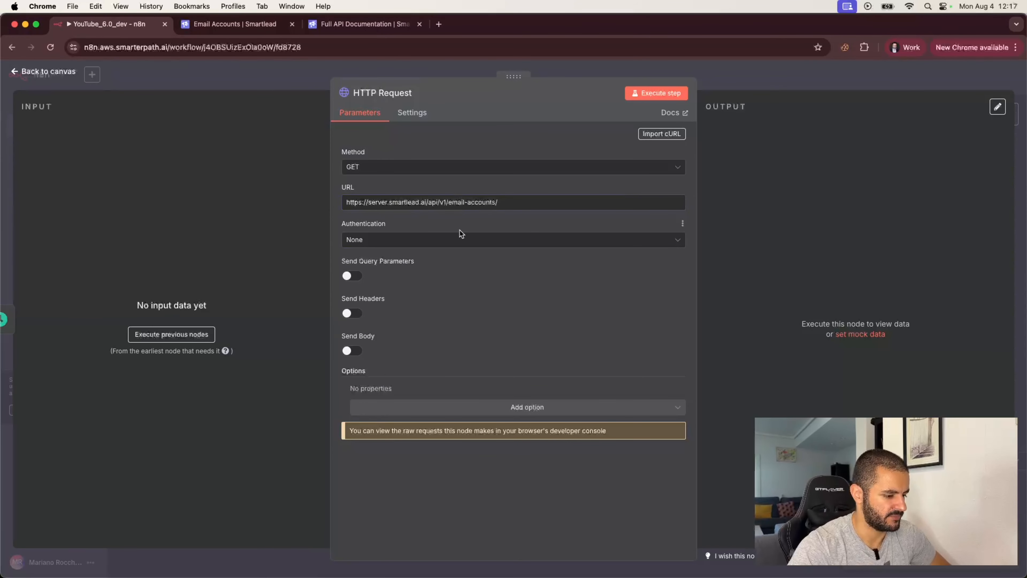
pyautogui.click(354, 276)
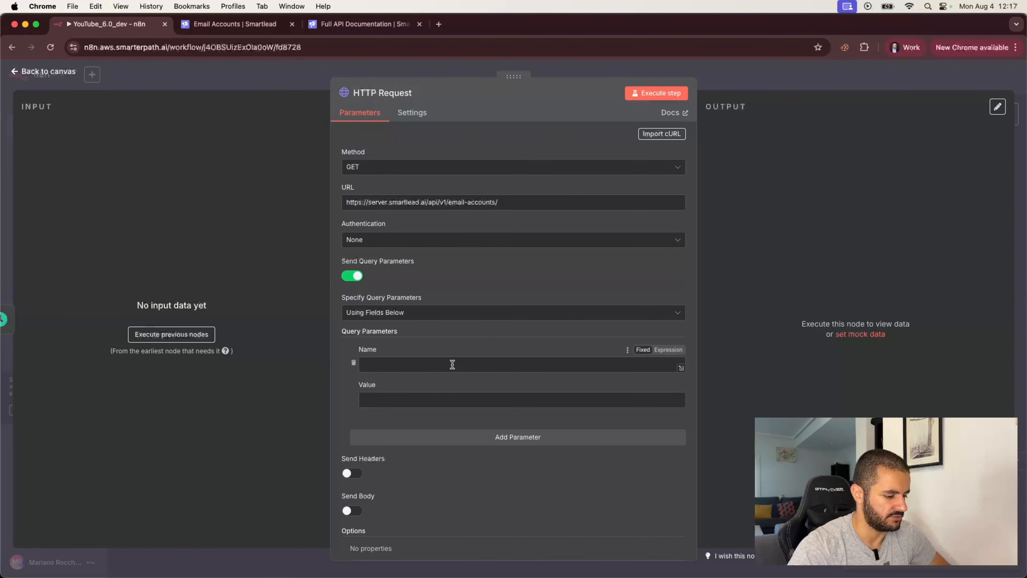
pyautogui.click(423, 360)
pyautogui.write('api_key')
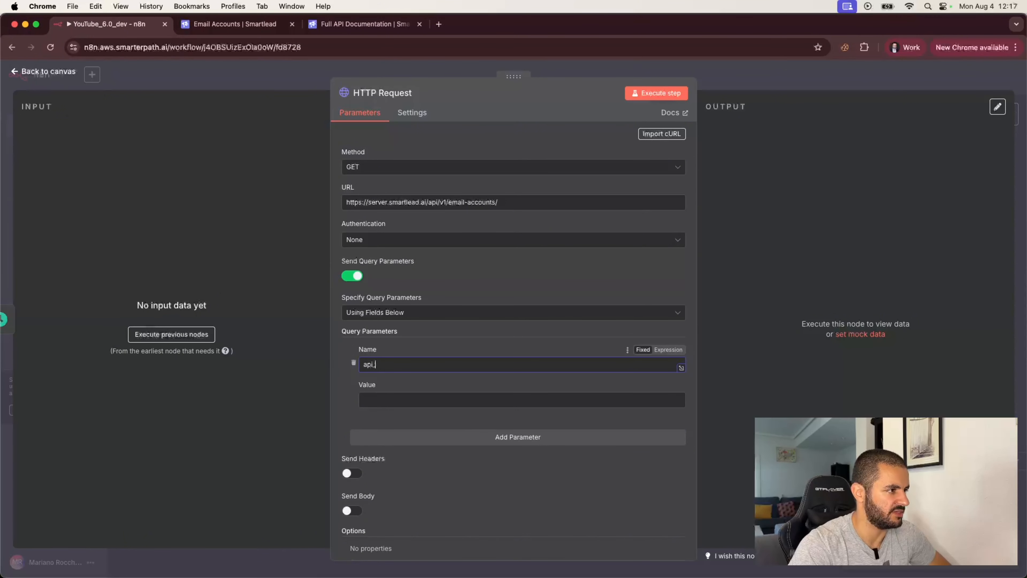
pyautogui.click(408, 399)
# - Turn on Send Headers and check the email-accounts request in the Smartlead docs
pyautogui.scroll(-3, 449, 465)
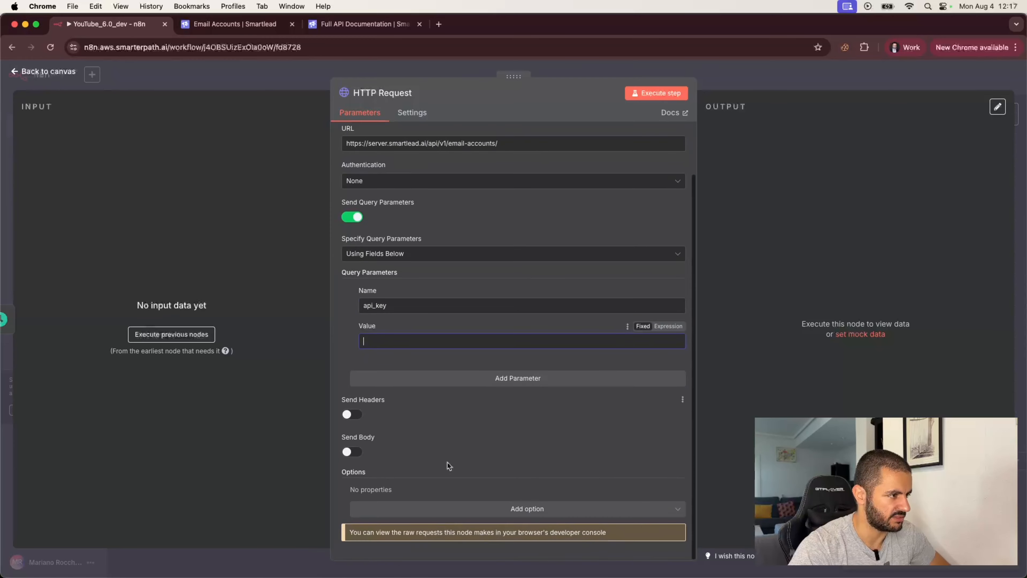
pyautogui.click(353, 415)
pyautogui.scroll(-1, 449, 425)
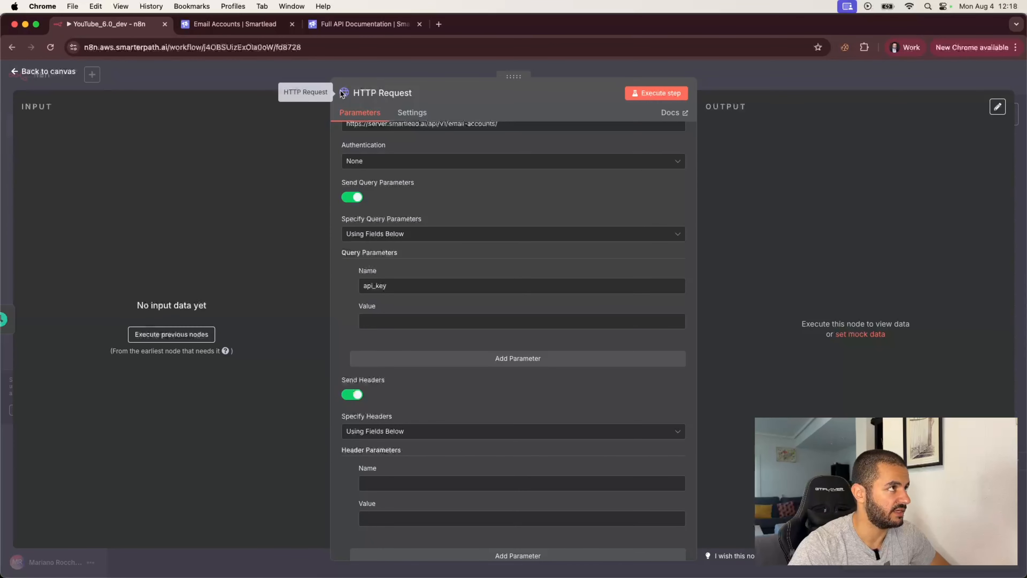
pyautogui.click(350, 24)
pyautogui.scroll(-1, 364, 307)
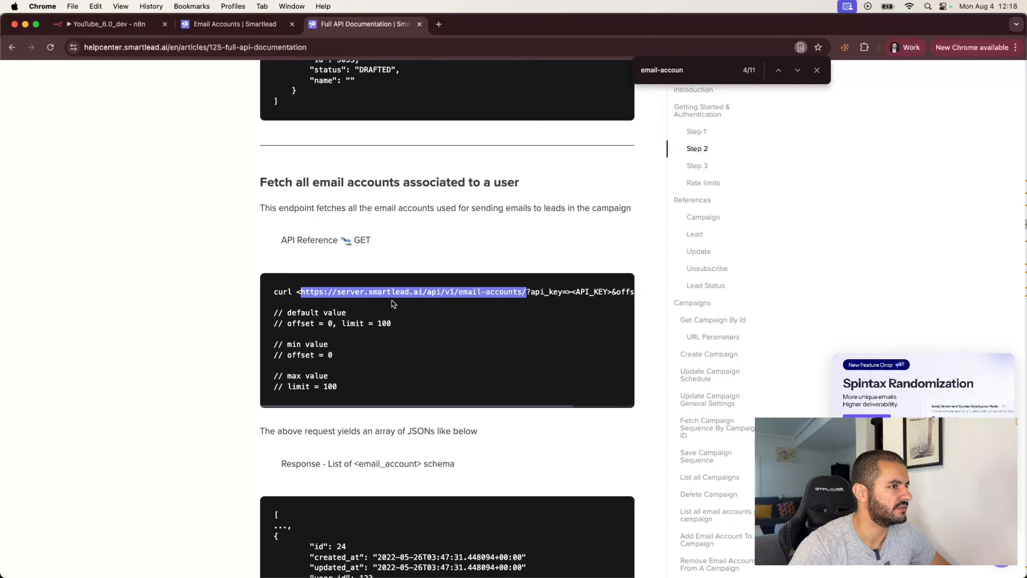
pyautogui.hscroll(3, 391, 300)
pyautogui.hscroll(-2, 391, 300)
pyautogui.hscroll(-2, 391, 300)
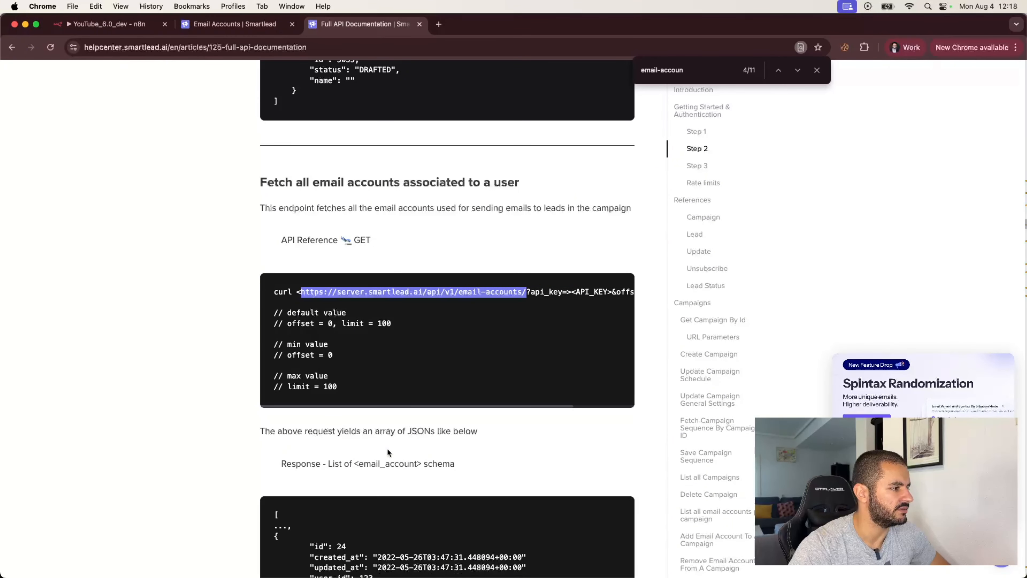
pyautogui.scroll(-6, 387, 448)
pyautogui.scroll(-7, 387, 448)
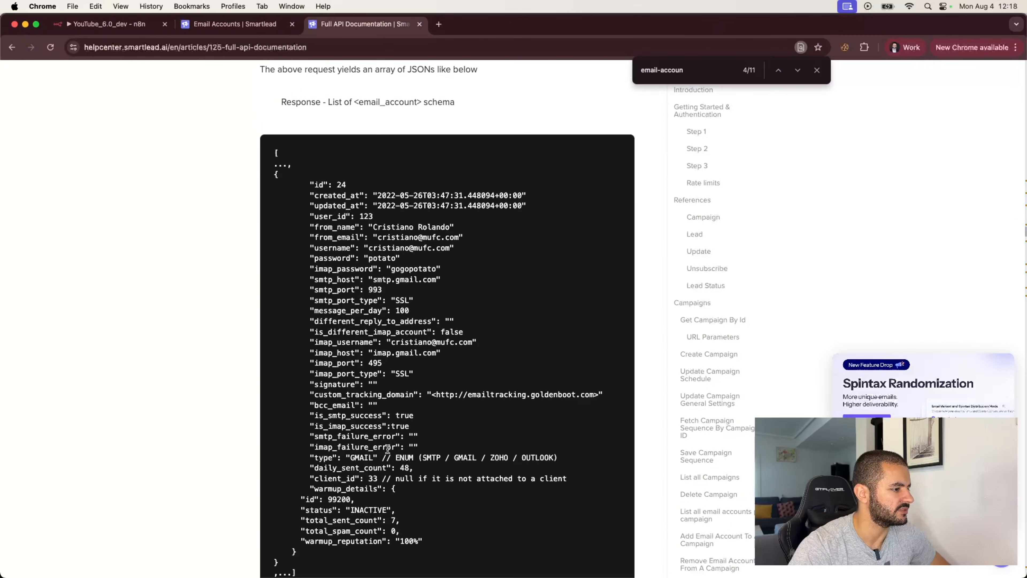
pyautogui.scroll(8, 236, 174)
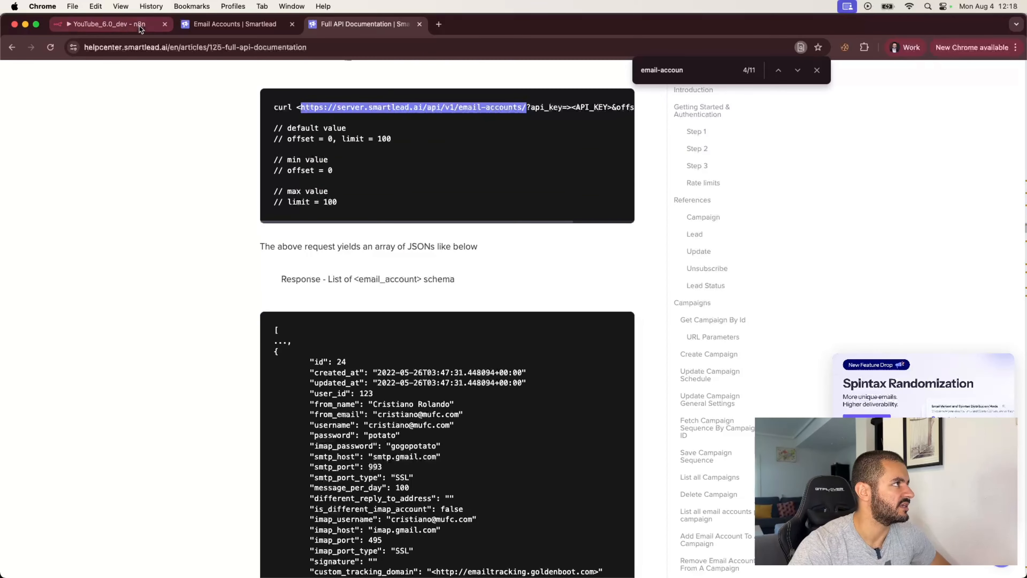
# - Add the header accept with value application/json
pyautogui.click(109, 24)
pyautogui.scroll(-2, 421, 465)
pyautogui.click(400, 397)
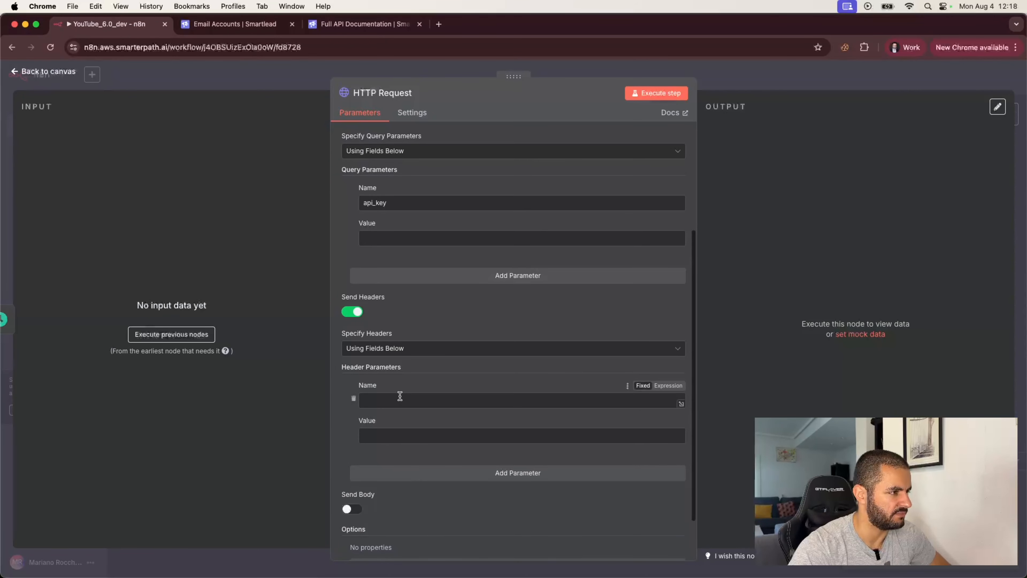
pyautogui.write('accept')
pyautogui.click(406, 435)
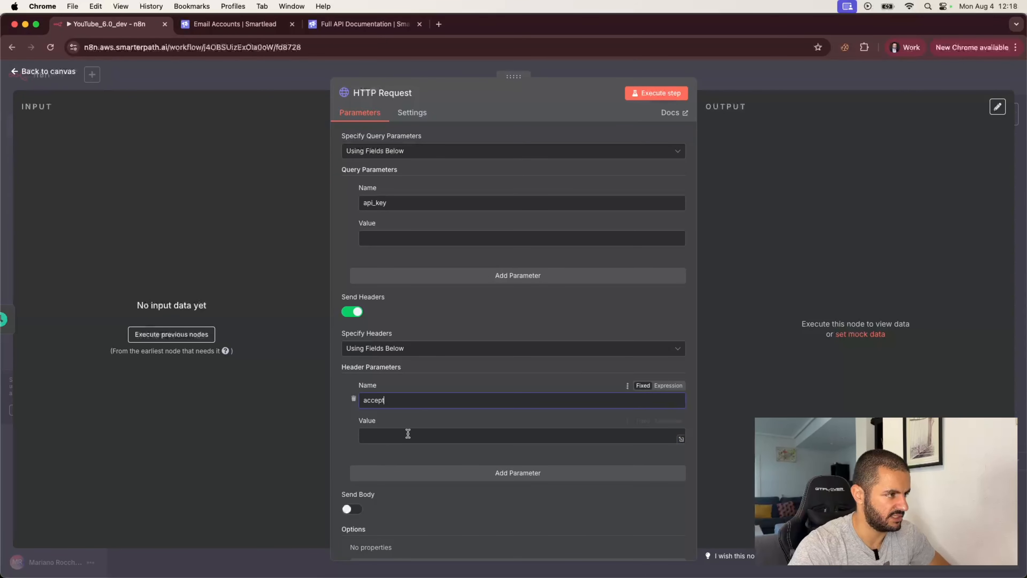
pyautogui.write('application/jso')
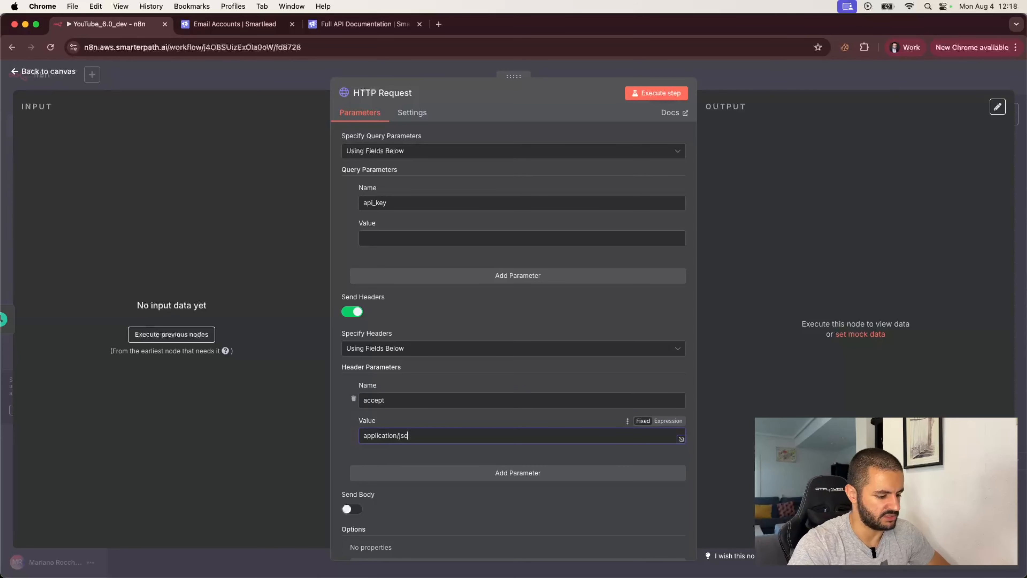
pyautogui.write('n')
pyautogui.click(445, 498)
# - Paste the account's API key as the api_key query parameter value
pyautogui.scroll(-3, 466, 506)
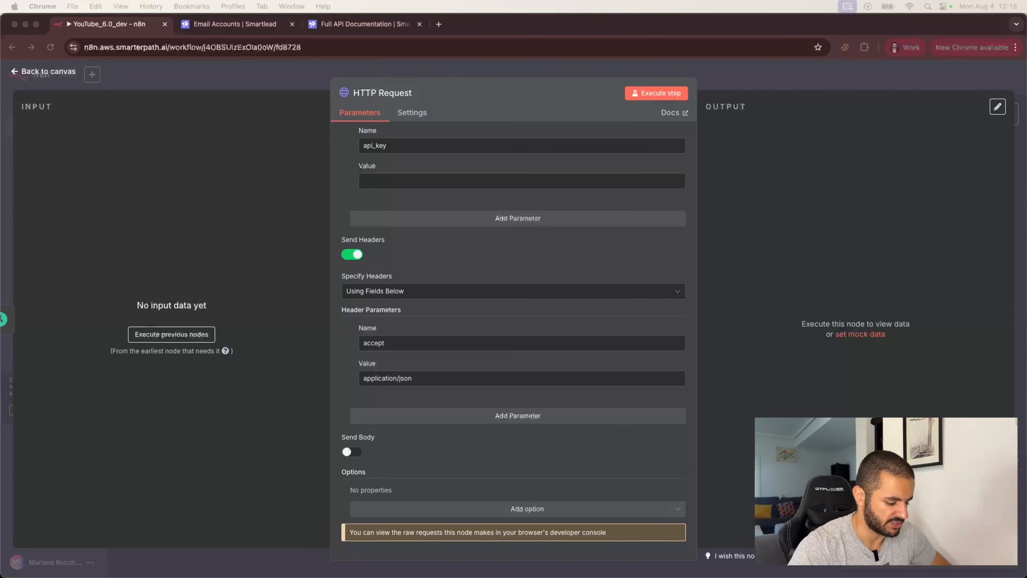
pyautogui.scroll(5, 493, 273)
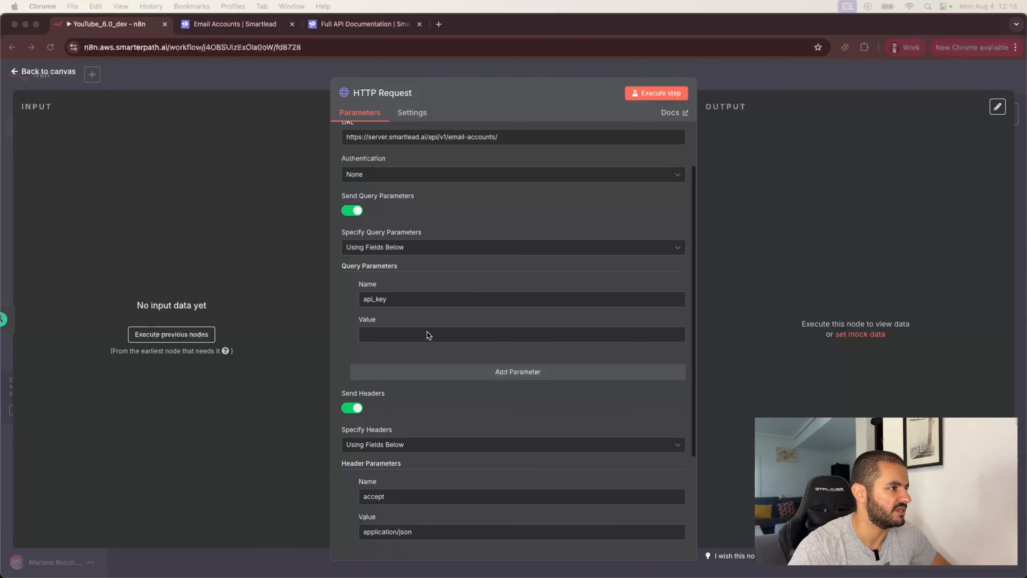
pyautogui.click(410, 335)
pyautogui.press('super+v')
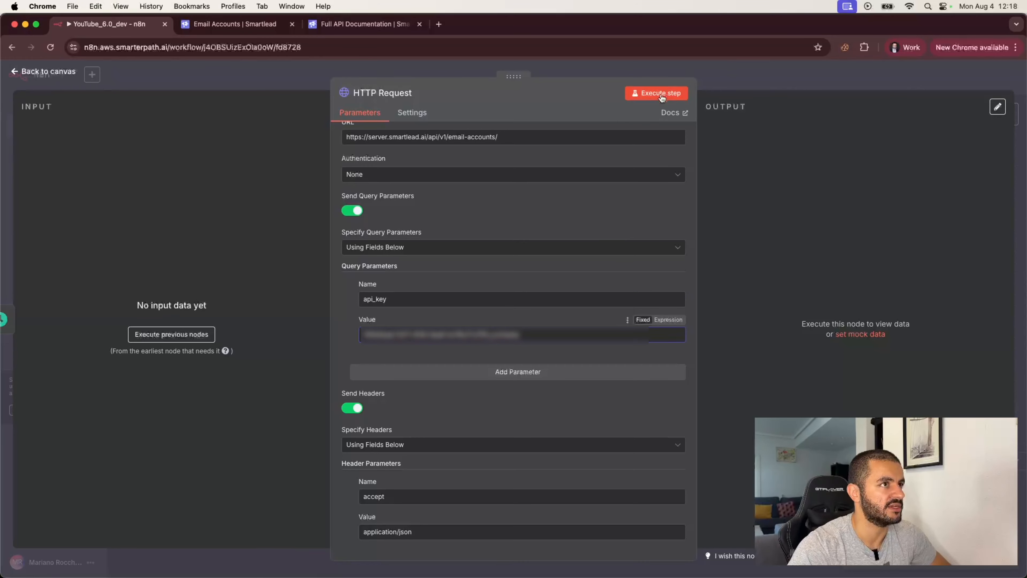
# - Execute the HTTP Request to fetch the 56 email-account items
pyautogui.click(677, 92)
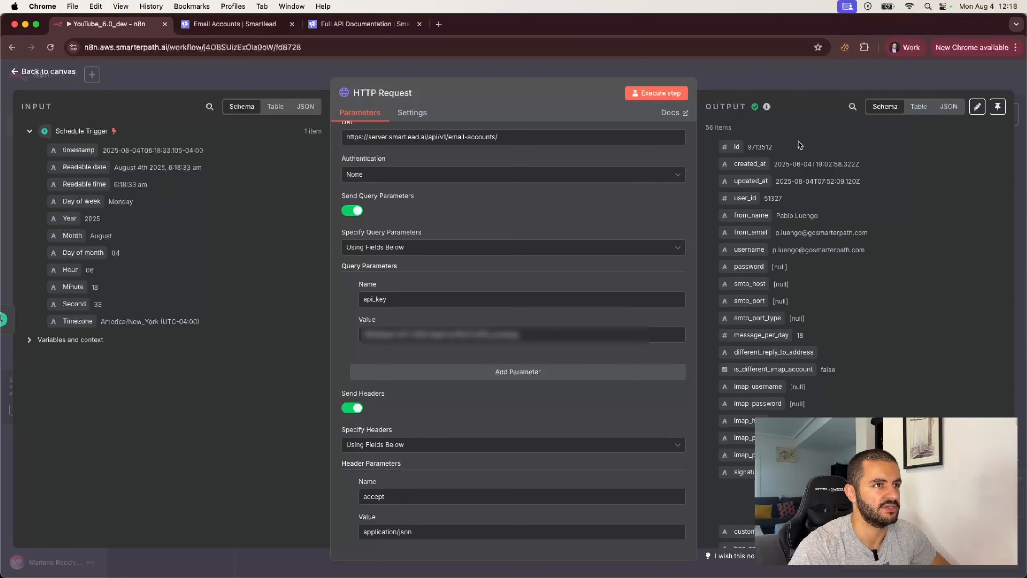
pyautogui.scroll(-6, 801, 254)
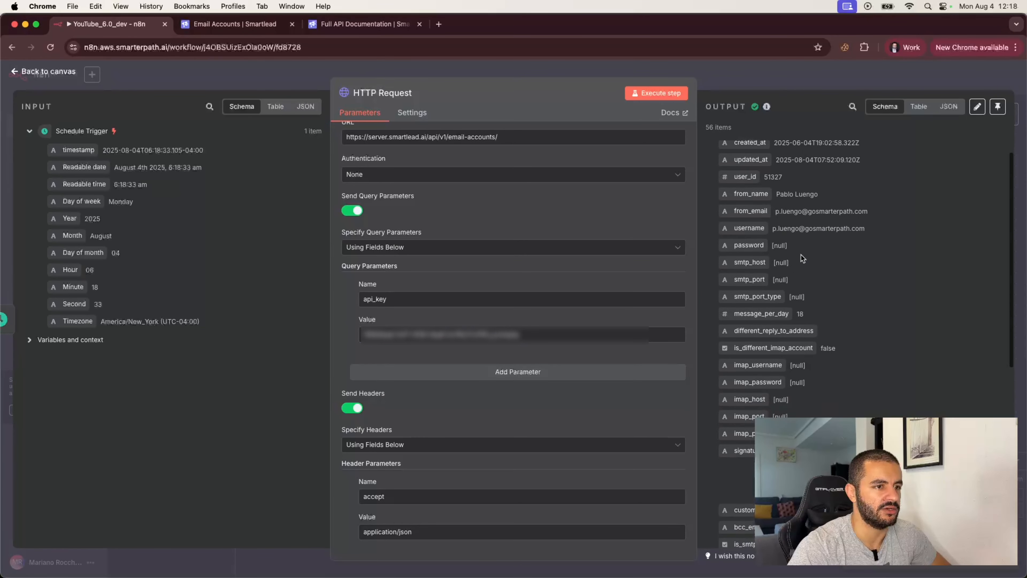
pyautogui.scroll(-2, 804, 332)
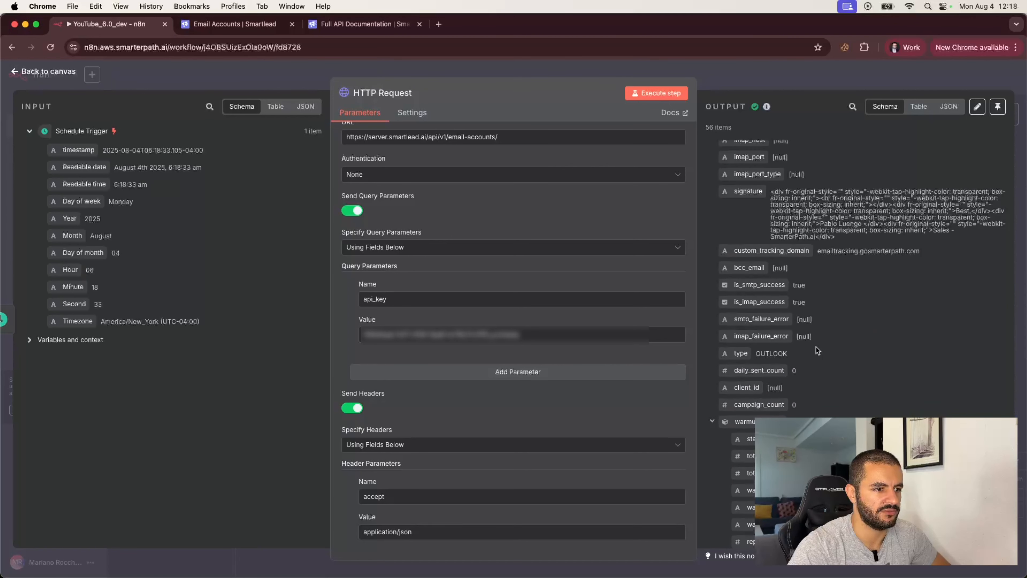
pyautogui.scroll(-2, 817, 350)
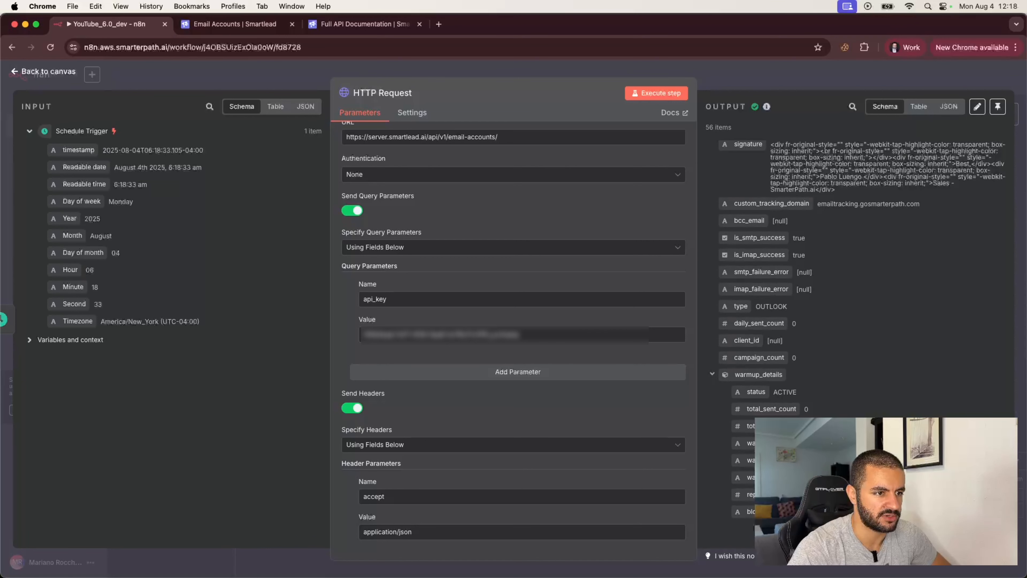
# - Inspect warmup status ACTIVE, total_sent_count and daily_sent_count in the output
pyautogui.moveTo(749, 391); pyautogui.dragTo(804, 397)
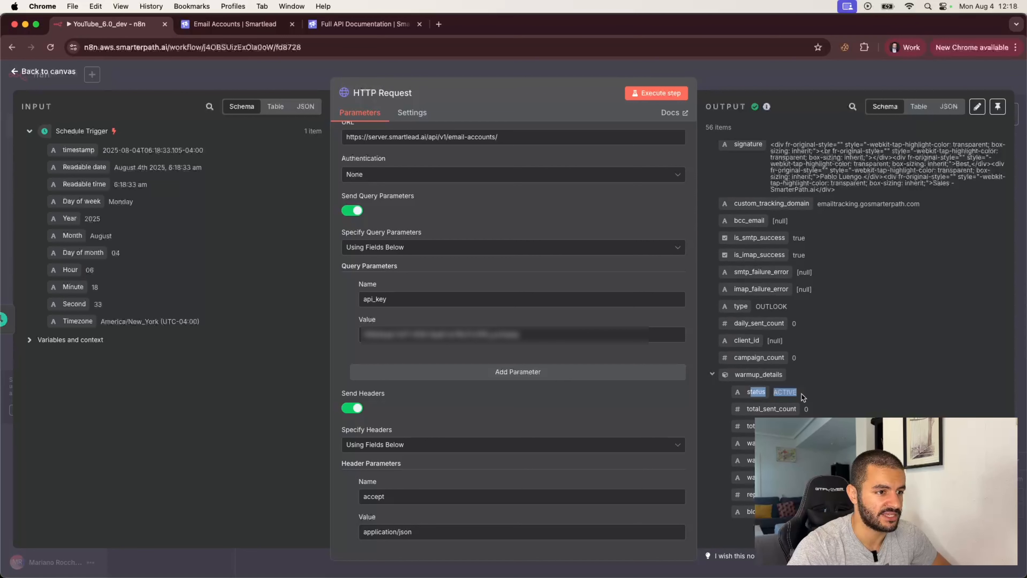
pyautogui.click(788, 392)
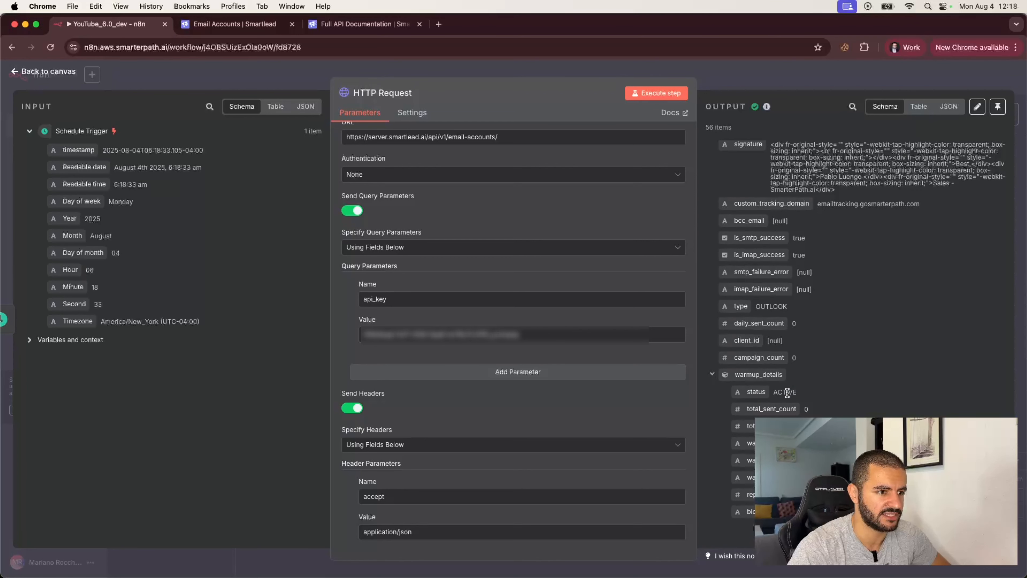
pyautogui.moveTo(760, 409); pyautogui.dragTo(782, 426)
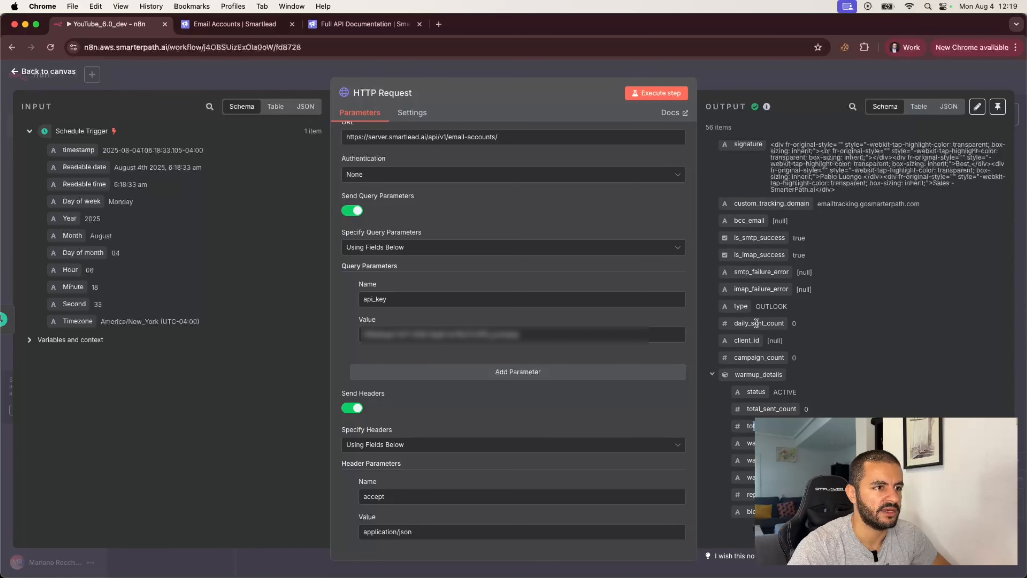
pyautogui.moveTo(742, 323); pyautogui.dragTo(785, 325)
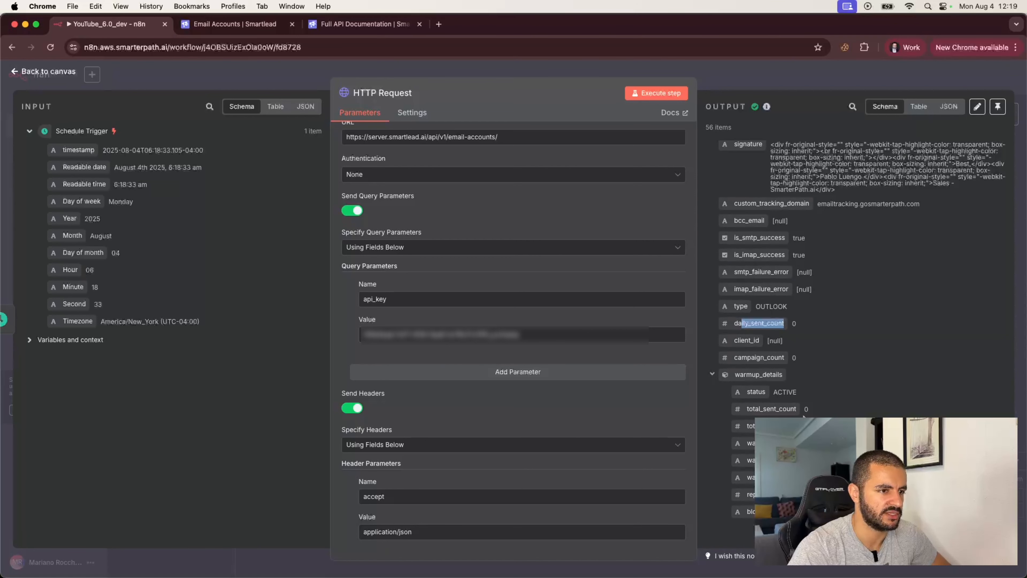
pyautogui.moveTo(773, 391); pyautogui.dragTo(816, 395)
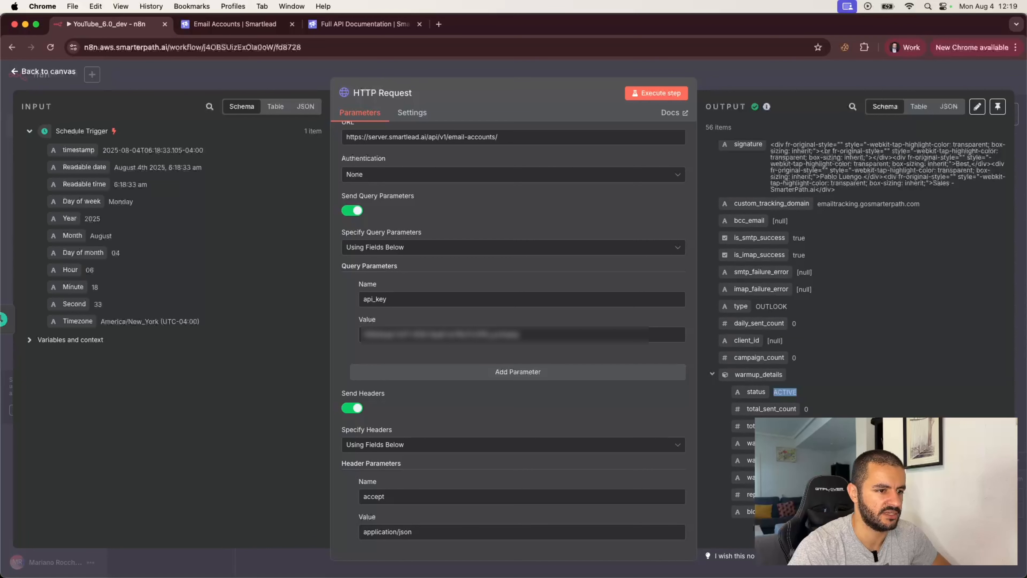
pyautogui.click(817, 395)
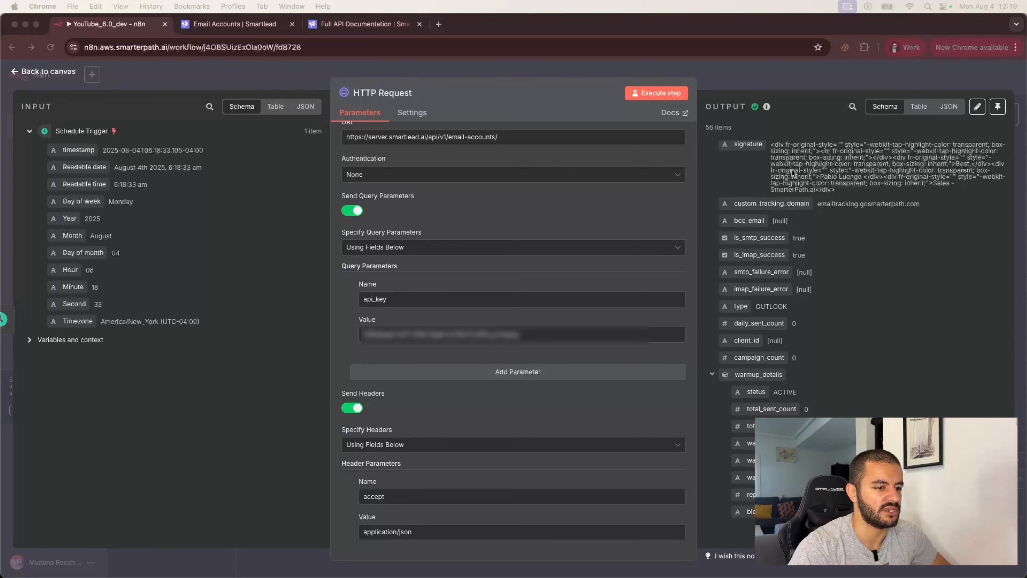
# - Add a Loop Over Items node after the HTTP Request
pyautogui.click(746, 81)
pyautogui.click(746, 80)
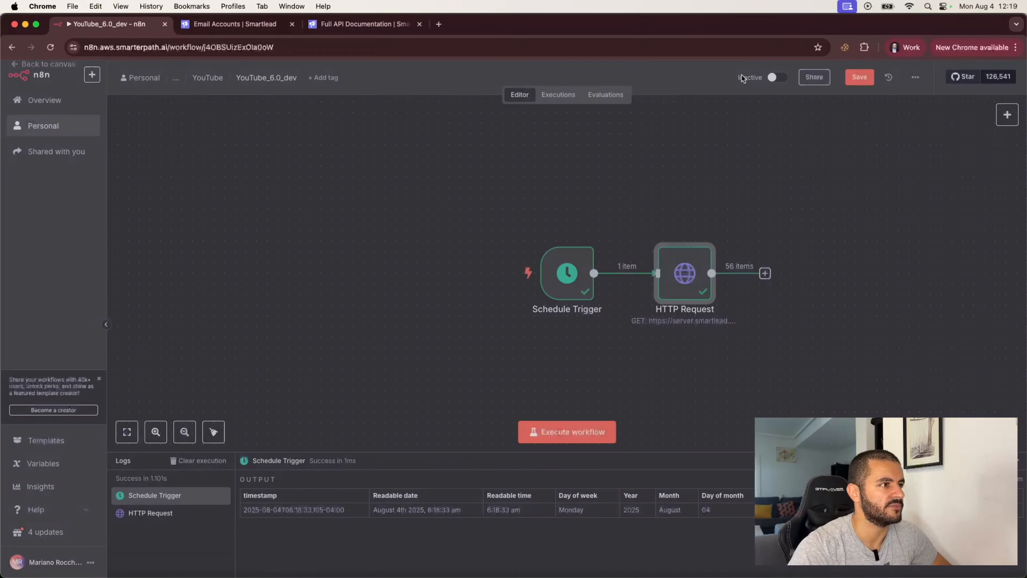
pyautogui.click(764, 273)
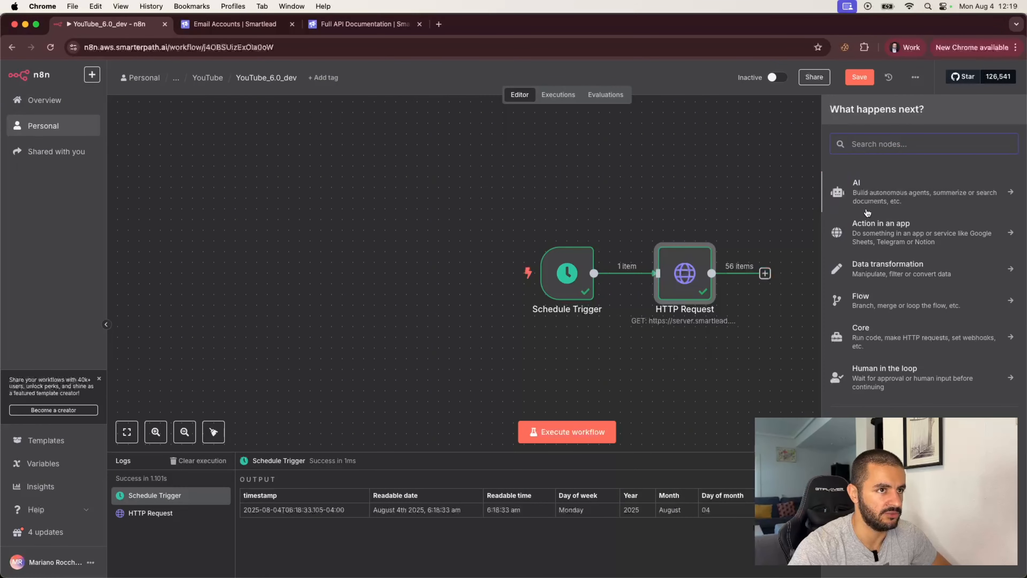
pyautogui.write('loop')
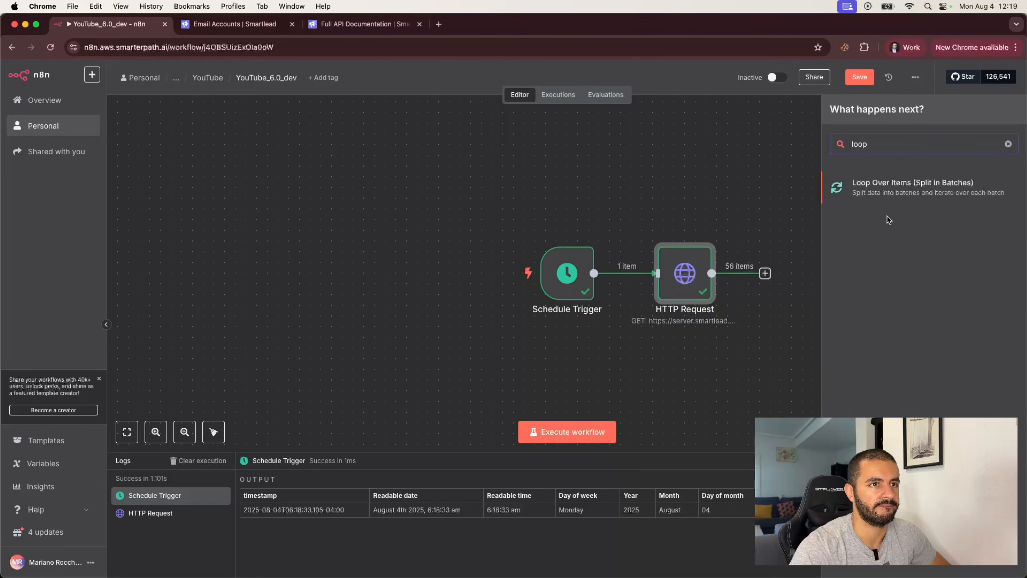
pyautogui.click(882, 184)
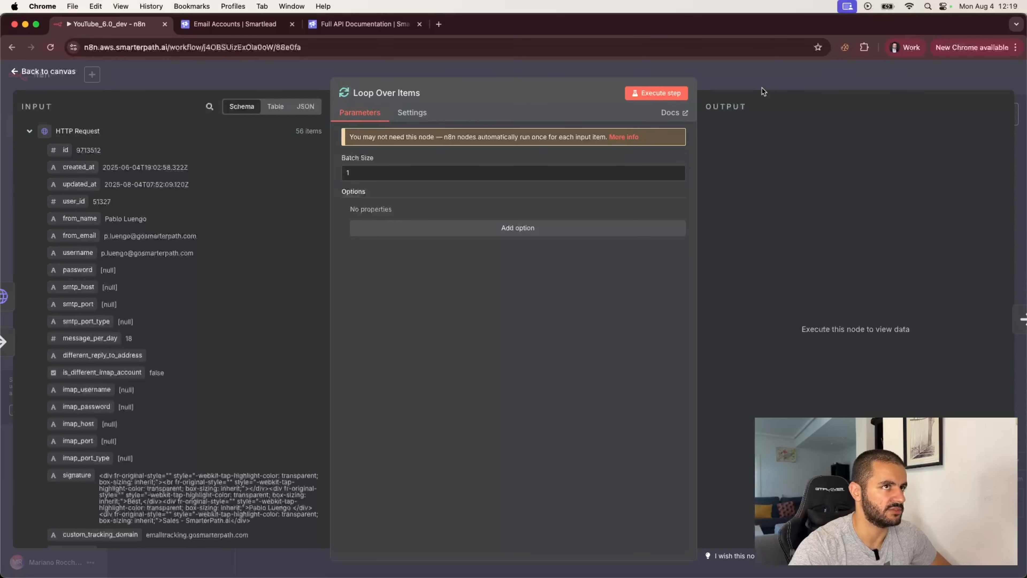
pyautogui.click(773, 83)
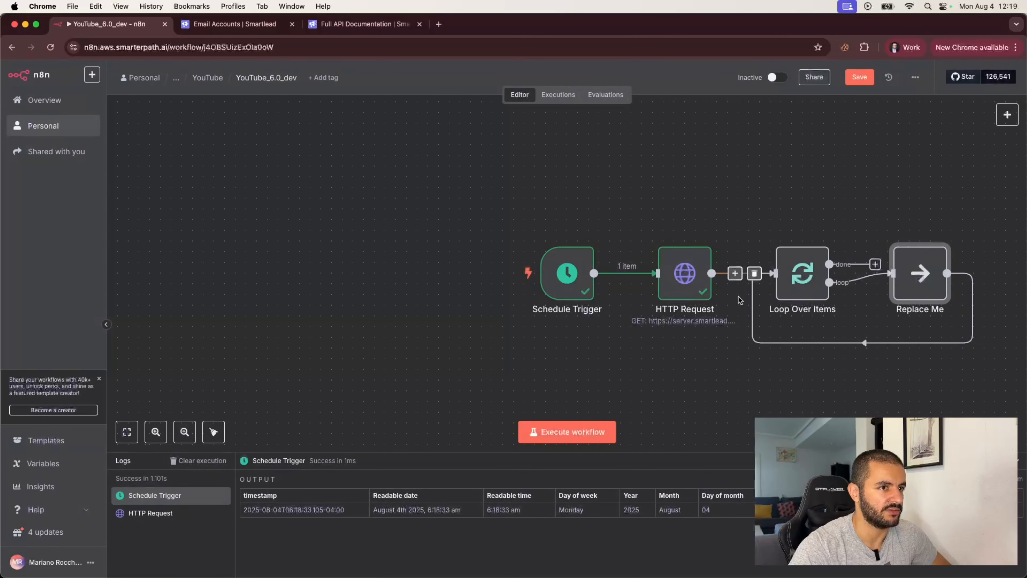
# - Delete the Replace Me placeholder and start adding a node after the loop
pyautogui.hscroll(1, 804, 363)
pyautogui.moveTo(696, 270)
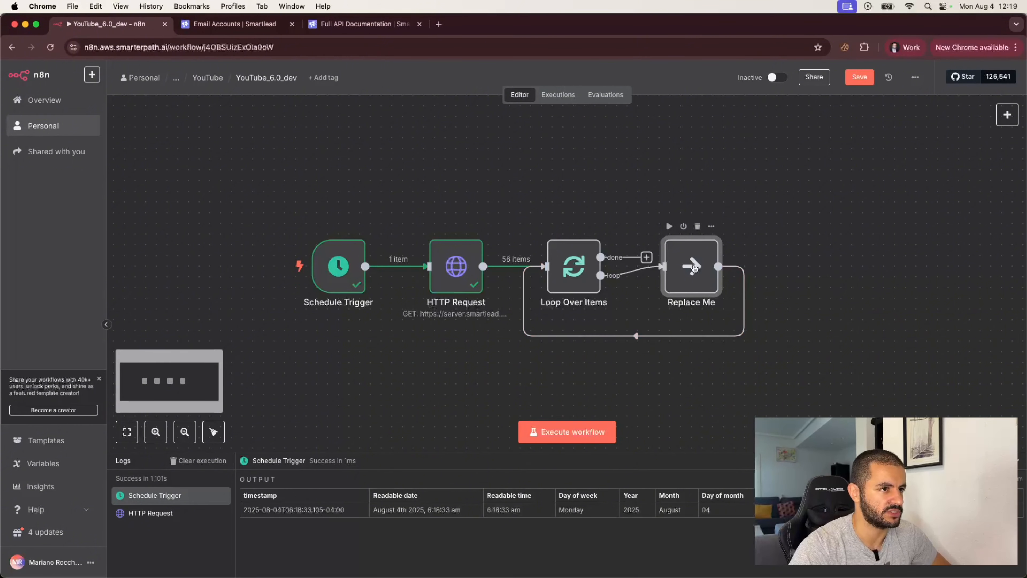
pyautogui.click(698, 227)
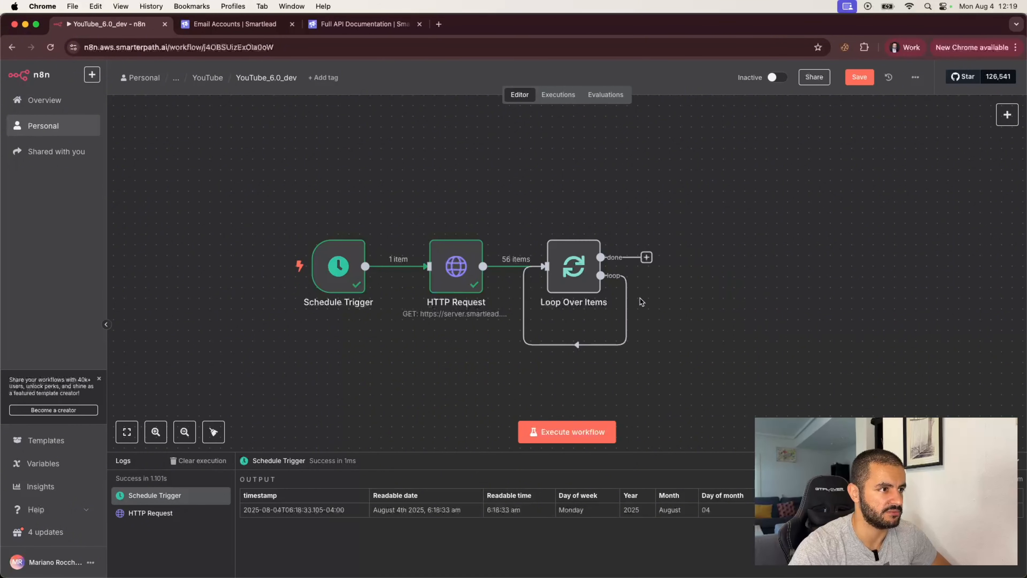
pyautogui.click(565, 344)
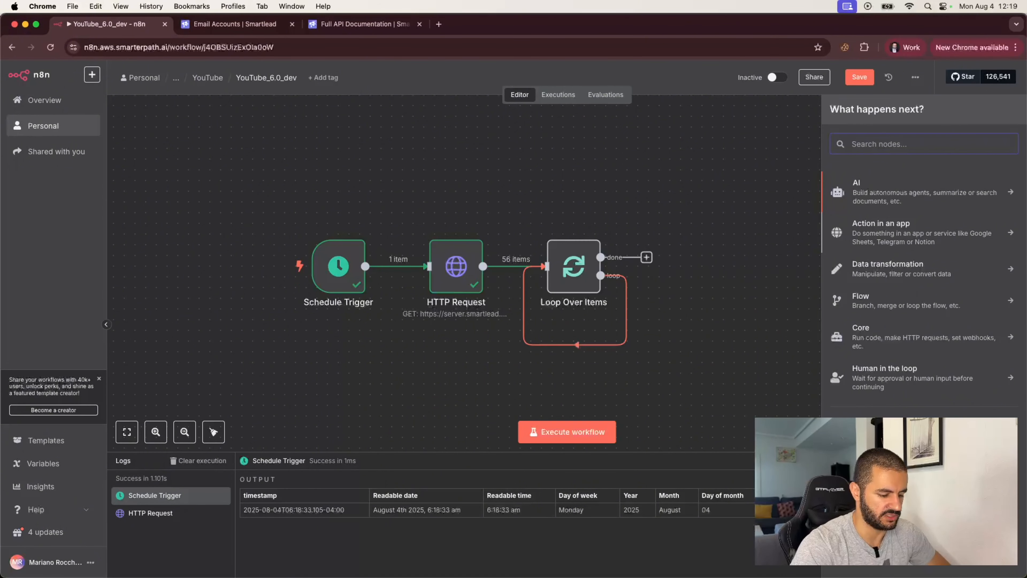
# - Add an If node whose condition compares the warmup_details.status field
pyautogui.write('if')
pyautogui.click(880, 190)
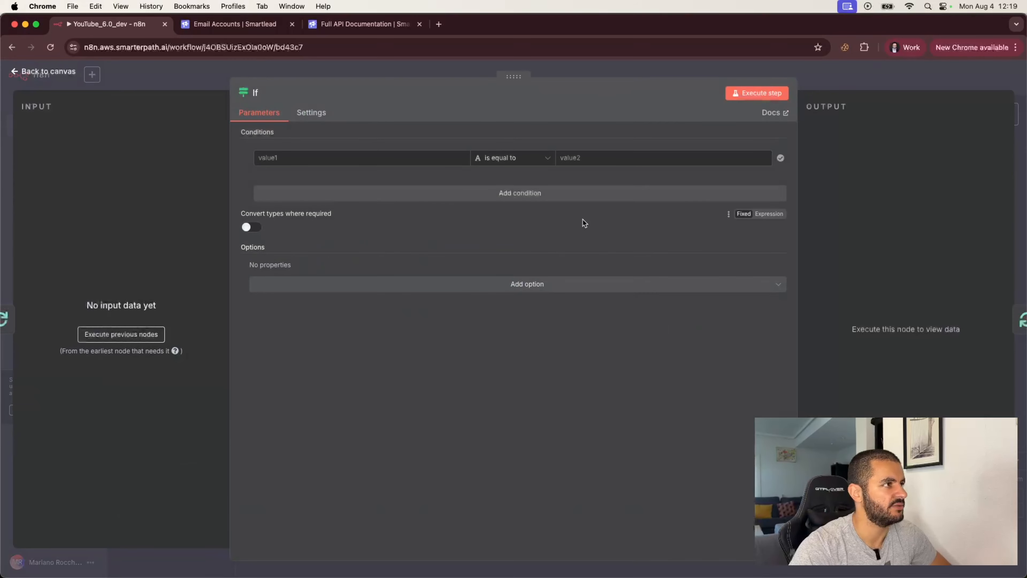
pyautogui.click(128, 335)
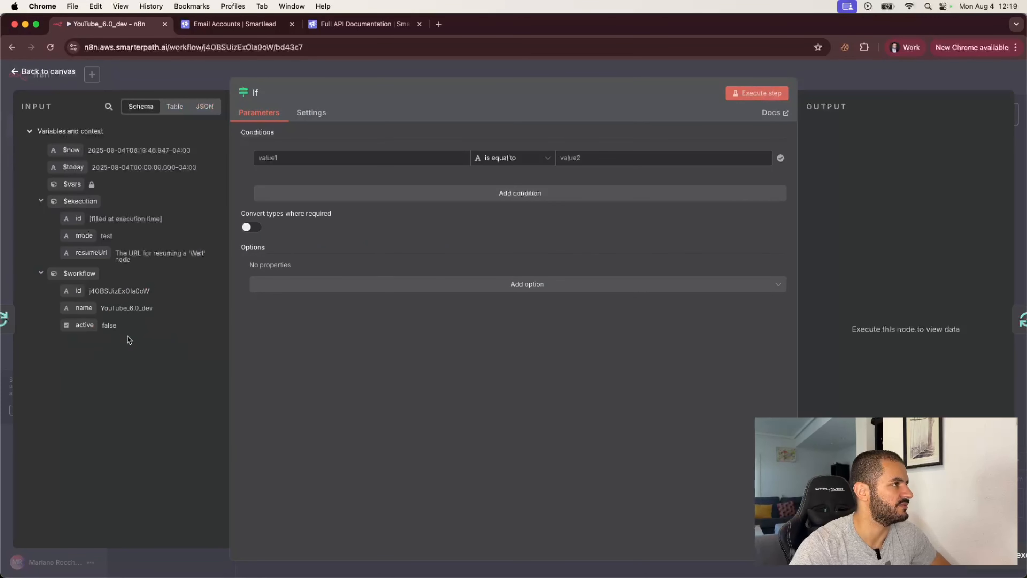
pyautogui.scroll(-10, 119, 336)
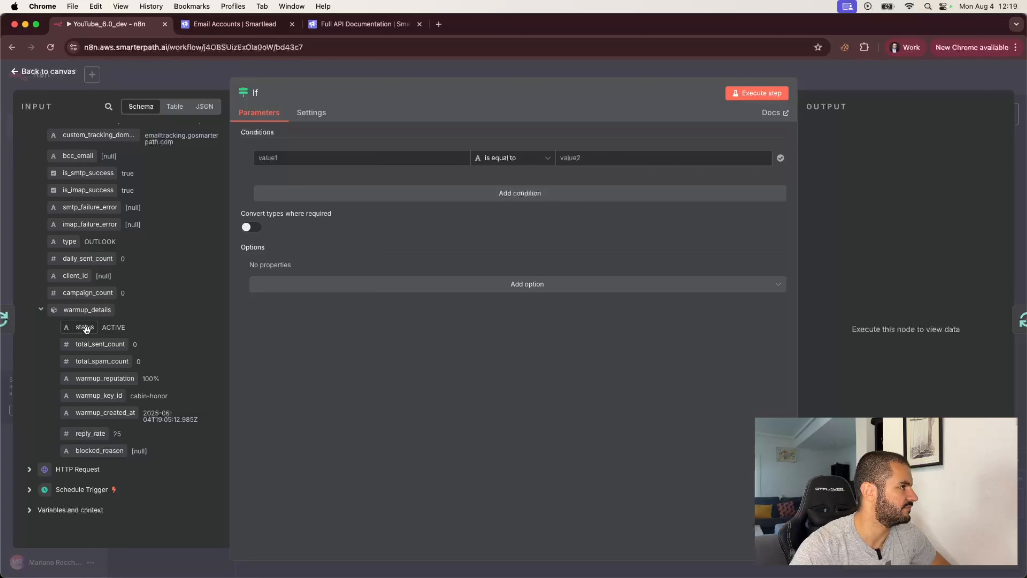
pyautogui.moveTo(86, 329); pyautogui.dragTo(275, 165)
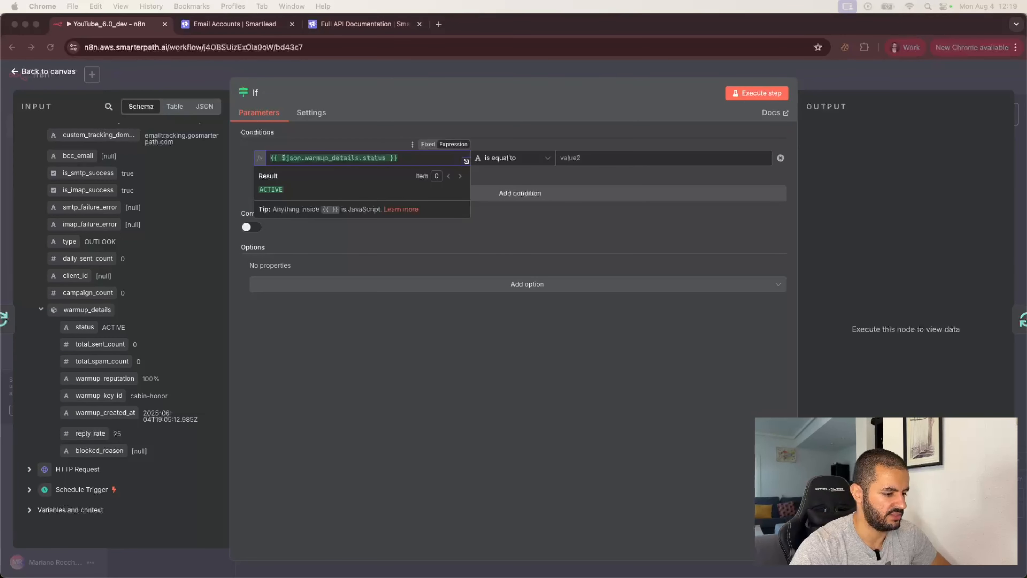
pyautogui.click(521, 242)
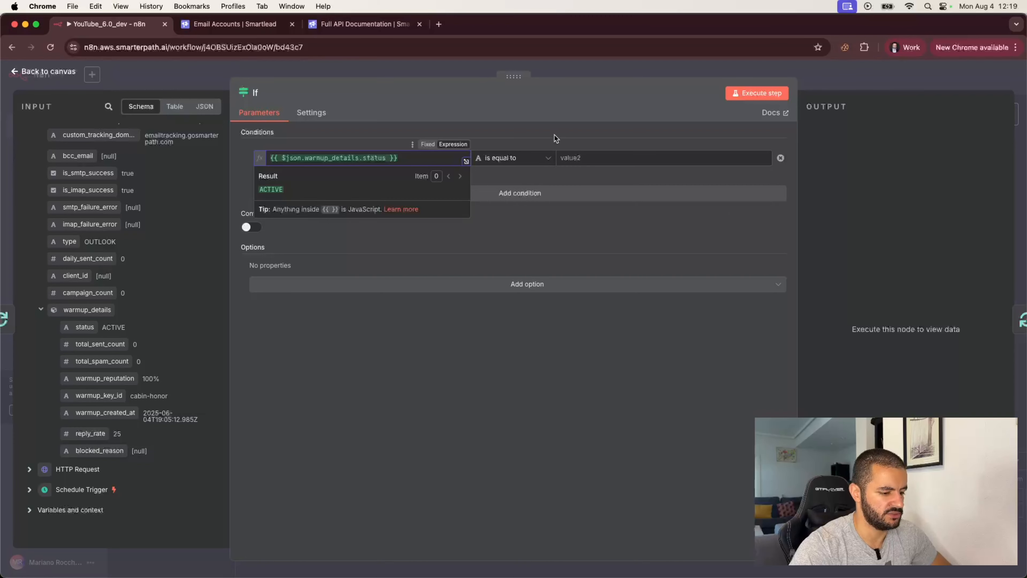
# - Set the comparison value to ACTIVE and test the If check on the current account
pyautogui.click(604, 157)
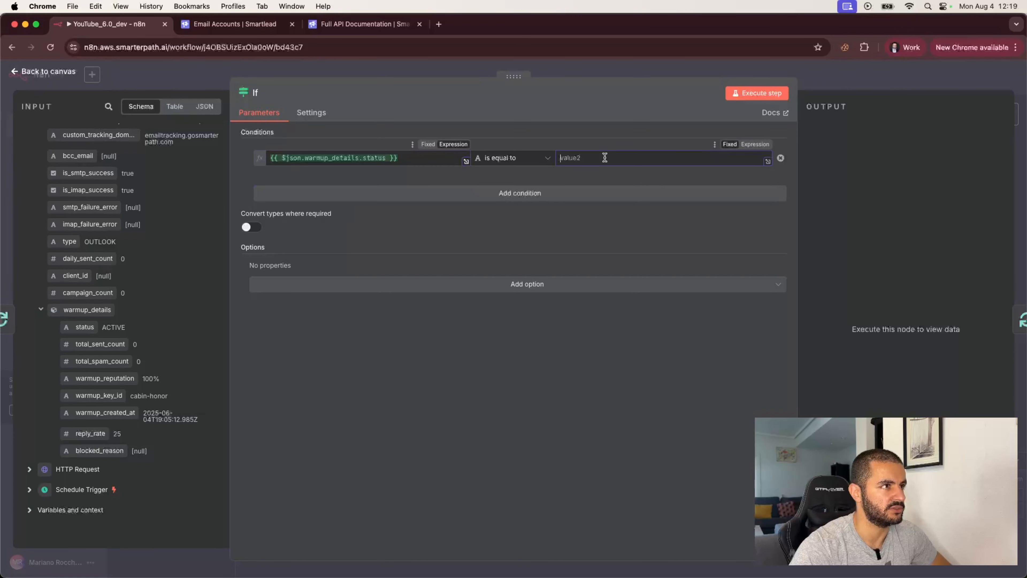
pyautogui.write('Active')
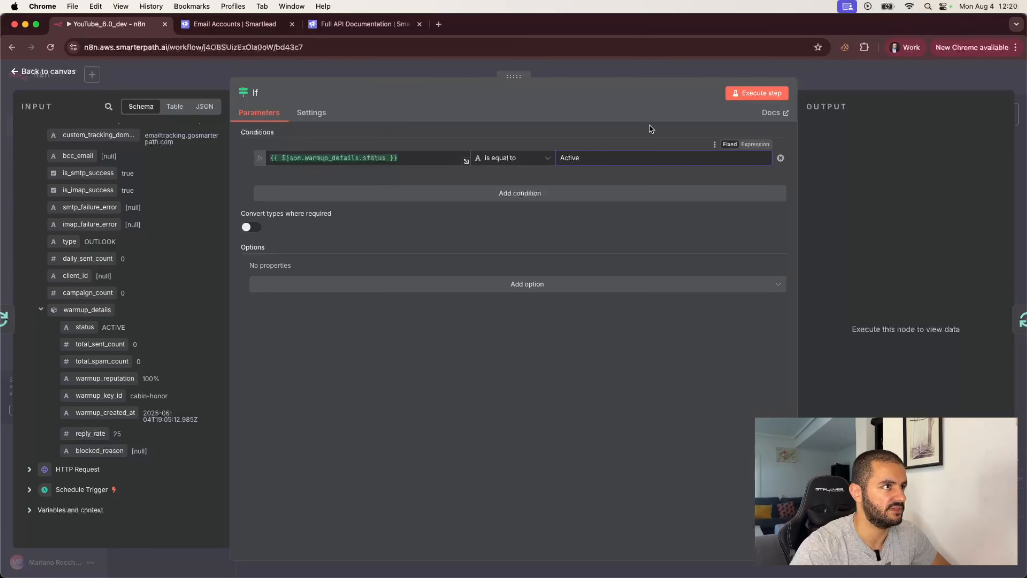
pyautogui.press('capslock')
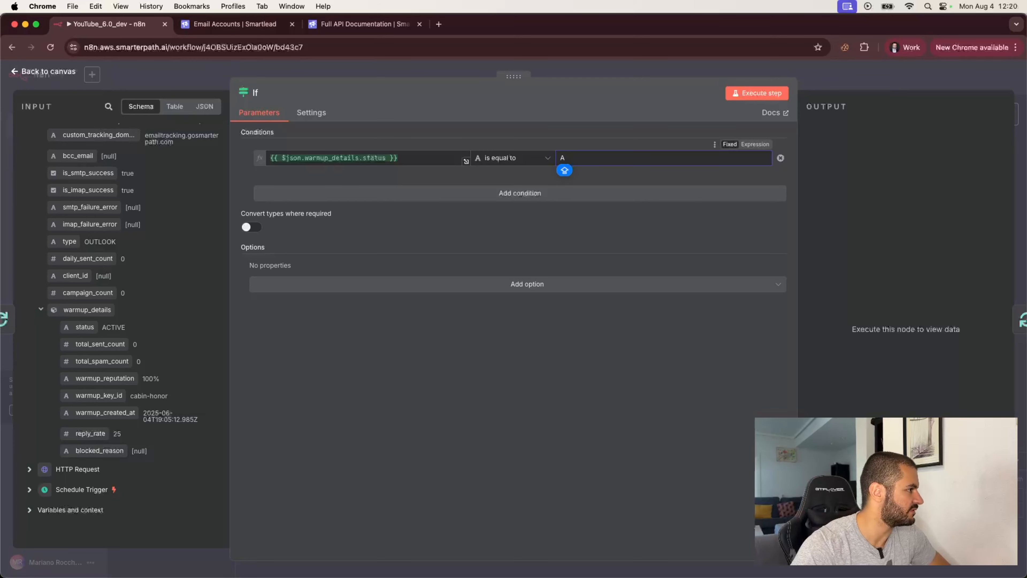
pyautogui.write('CTIVE')
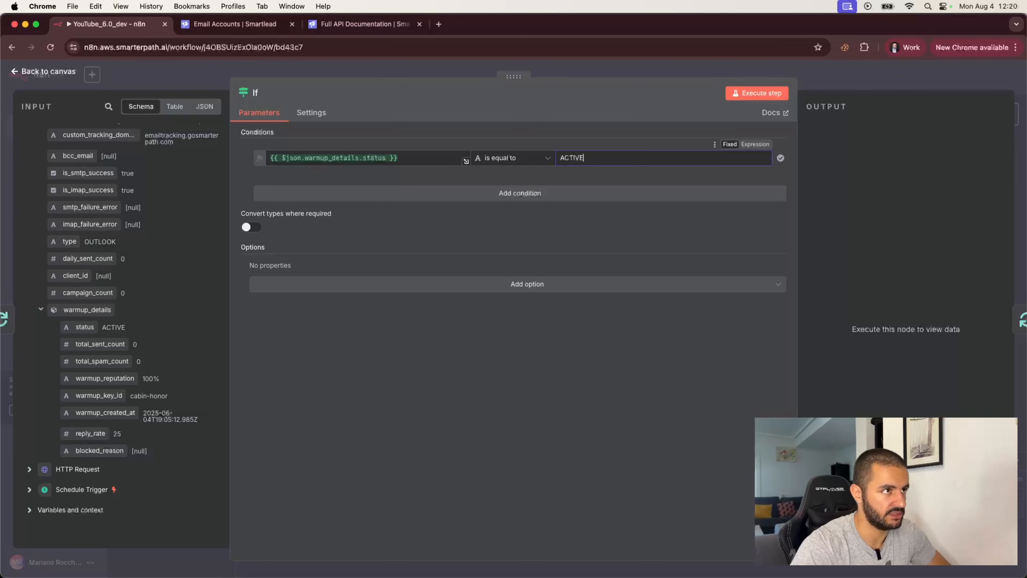
pyautogui.press('capslock')
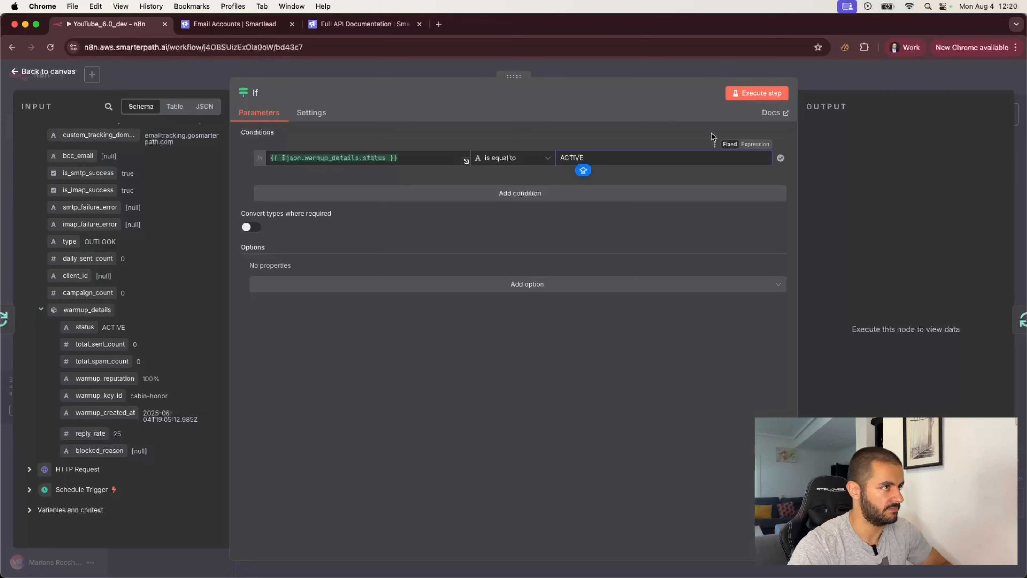
pyautogui.click(771, 93)
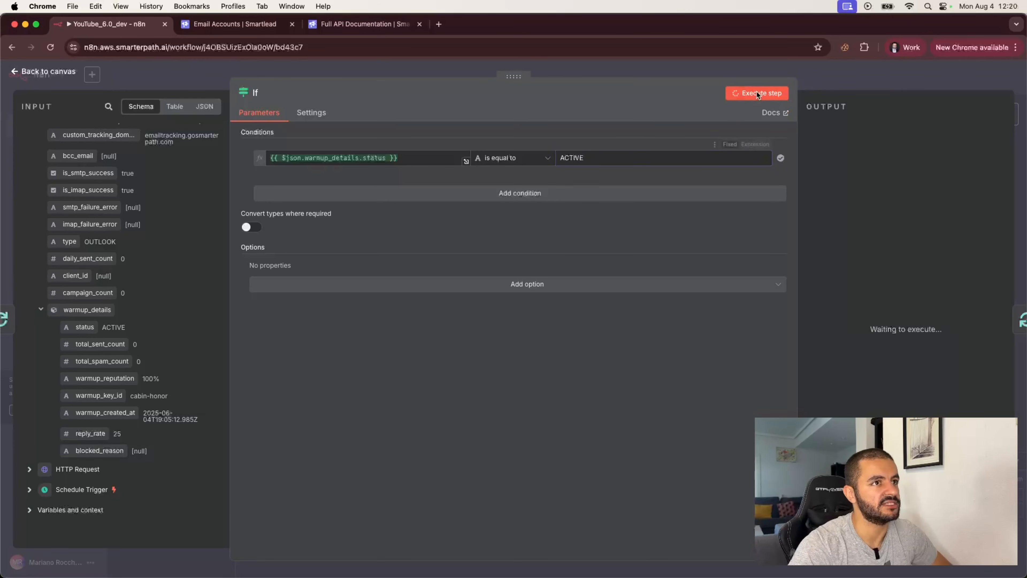
pyautogui.click(860, 82)
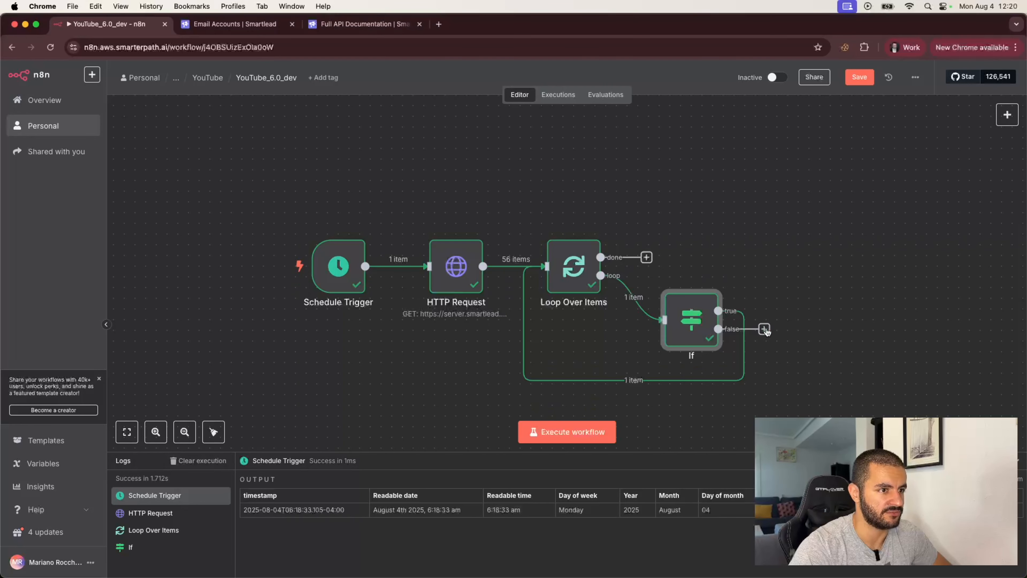
# - Attach an HTTP Request node to the If node's false output, then view the Smartlead API docs
pyautogui.click(763, 328)
pyautogui.write('HT')
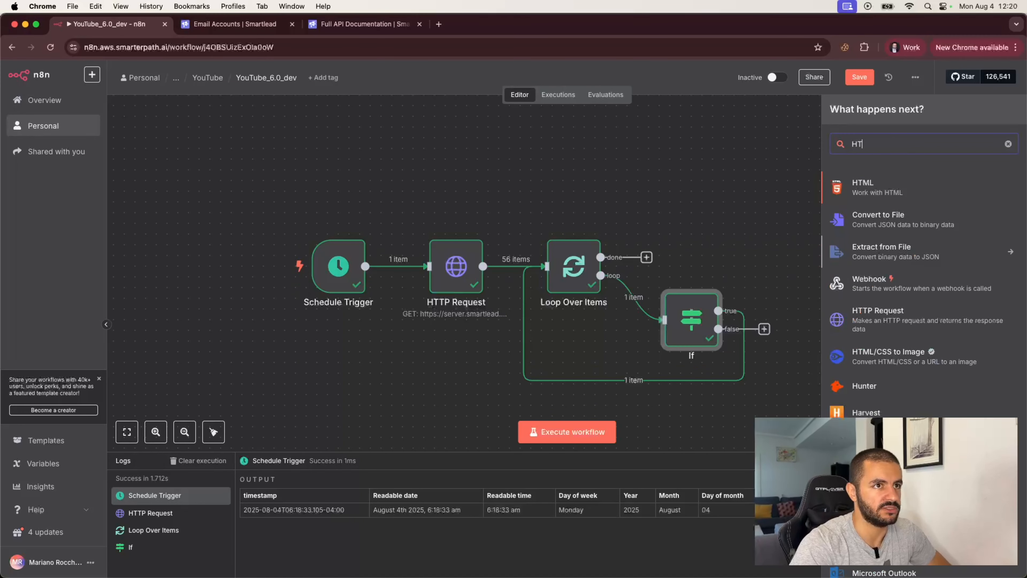
pyautogui.write('TP')
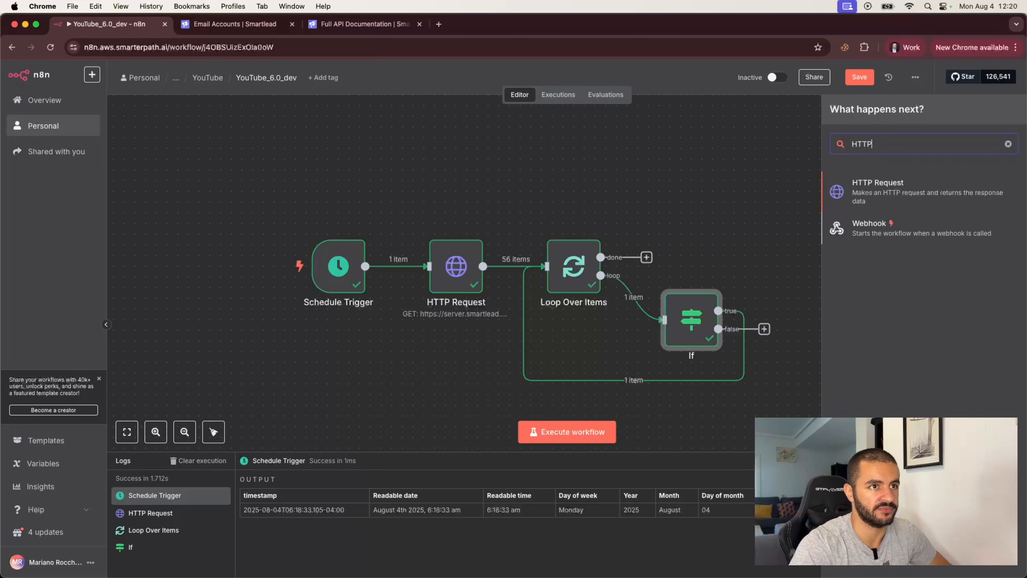
pyautogui.press('Return')
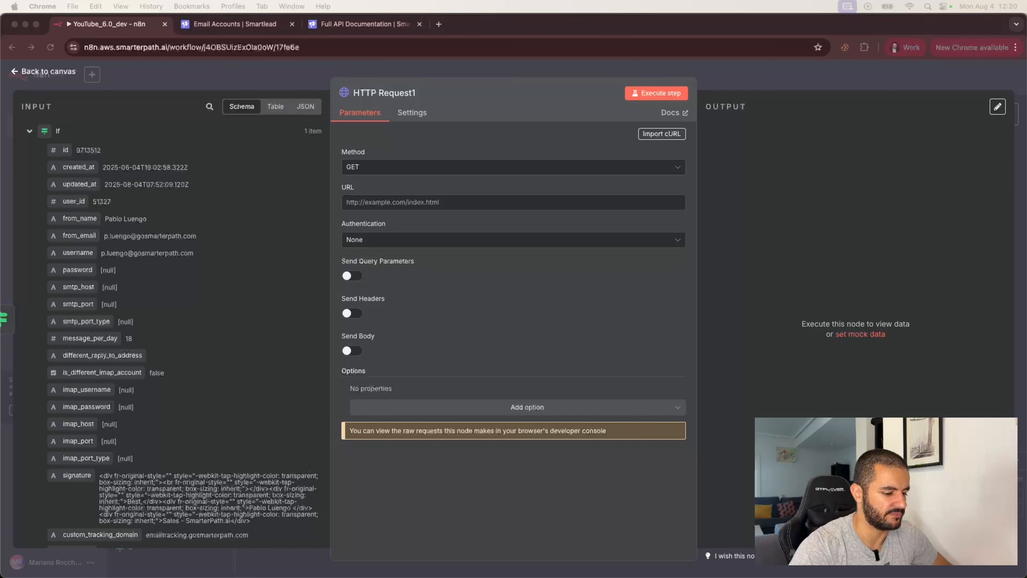
pyautogui.click(329, 25)
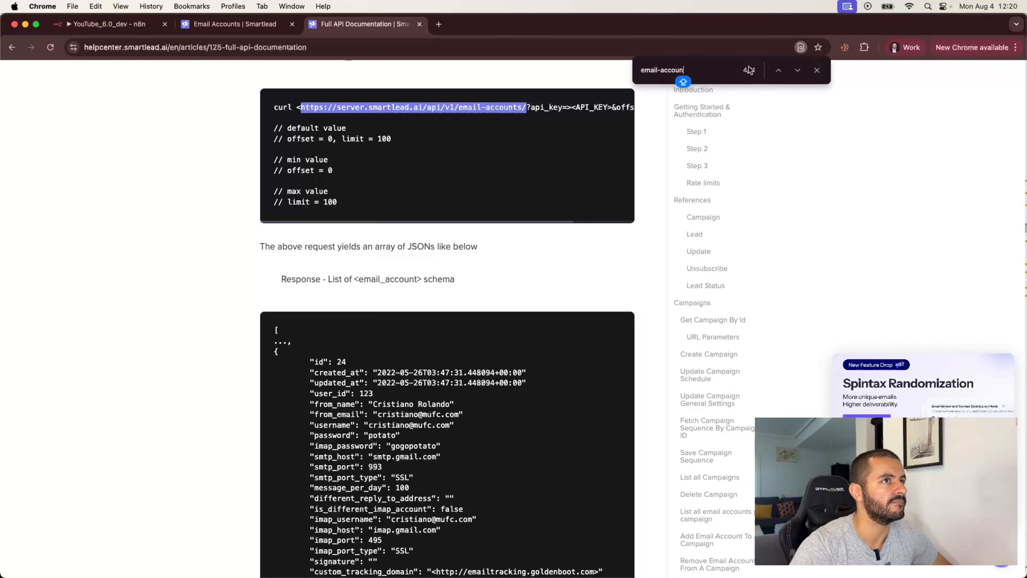
# - Locate the Update Email Account endpoint and select its email-accounts request URL
pyautogui.click(797, 70)
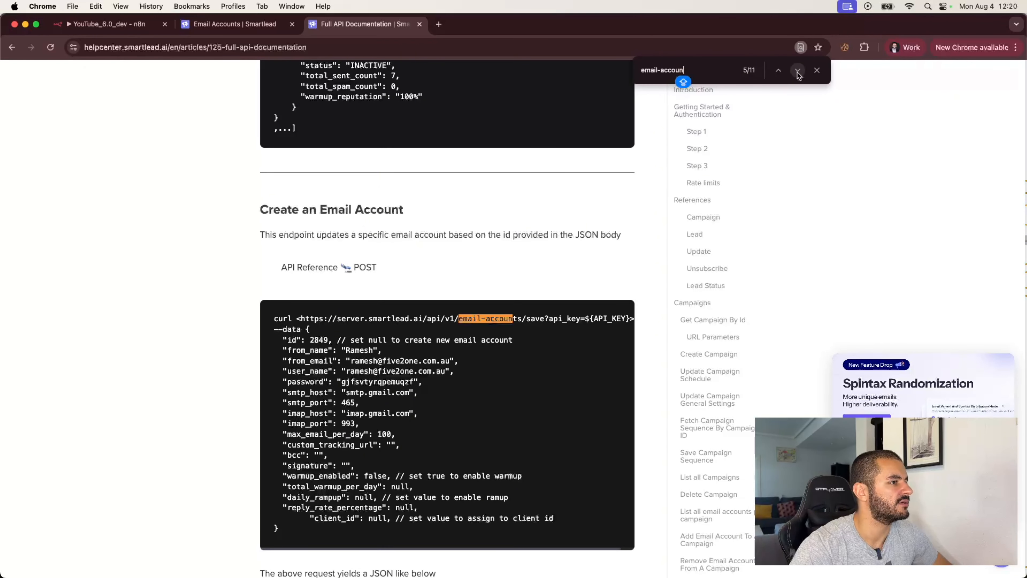
pyautogui.click(797, 72)
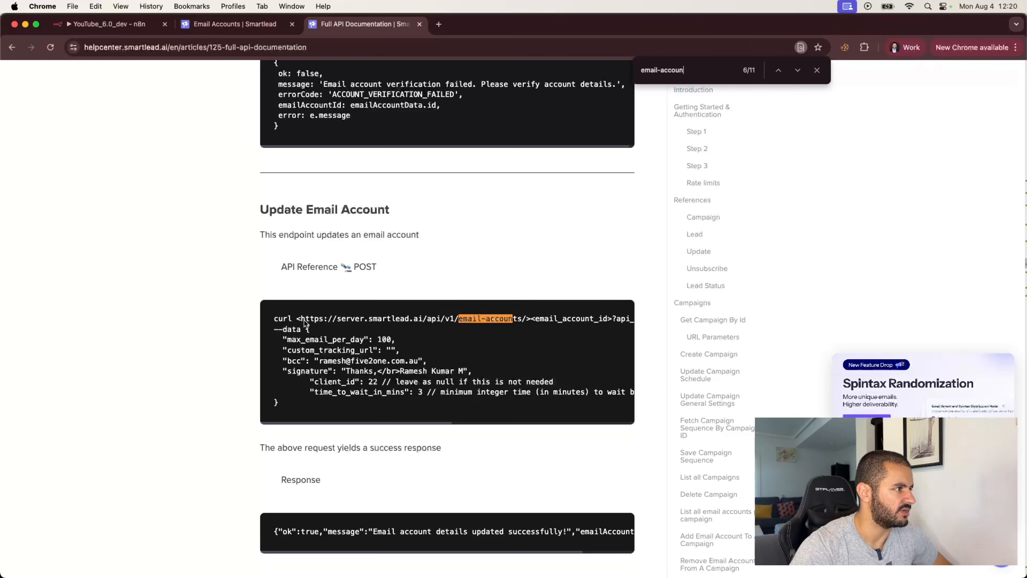
pyautogui.moveTo(300, 319); pyautogui.dragTo(528, 319)
pyautogui.press('super+c')
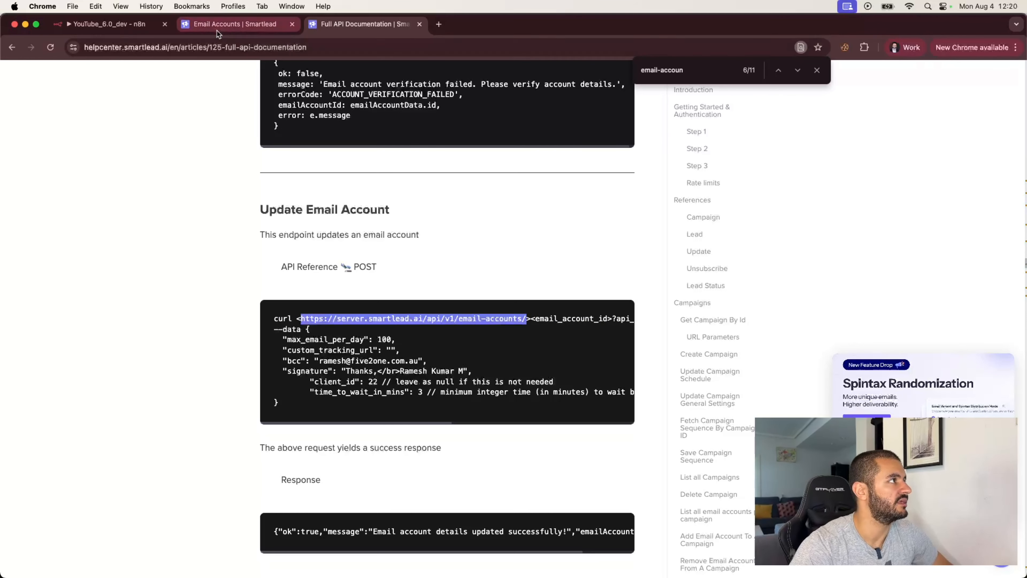
pyautogui.click(93, 21)
# - Set the method to POST with the email-accounts URL plus the account id
pyautogui.click(389, 167)
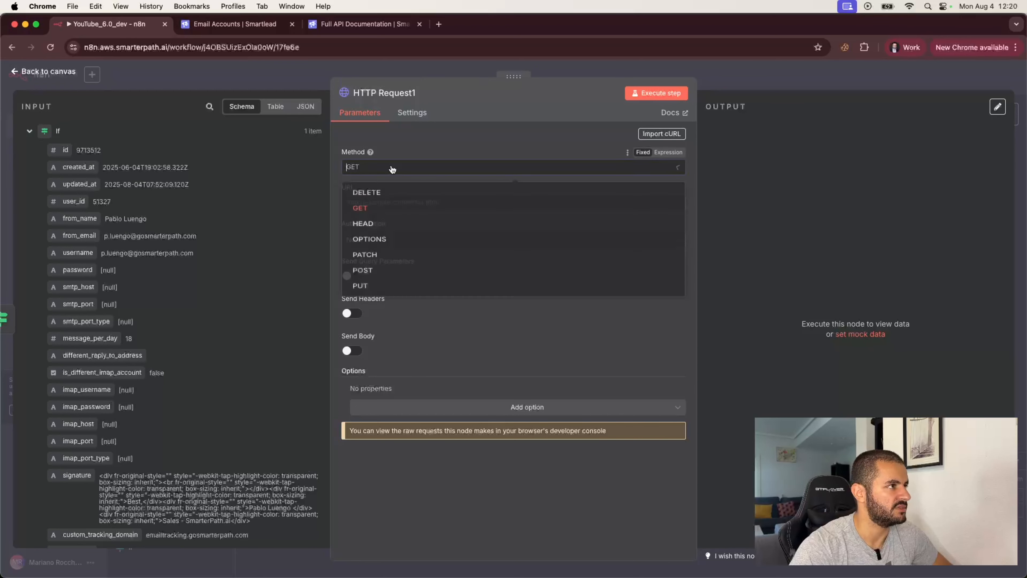
pyautogui.click(373, 285)
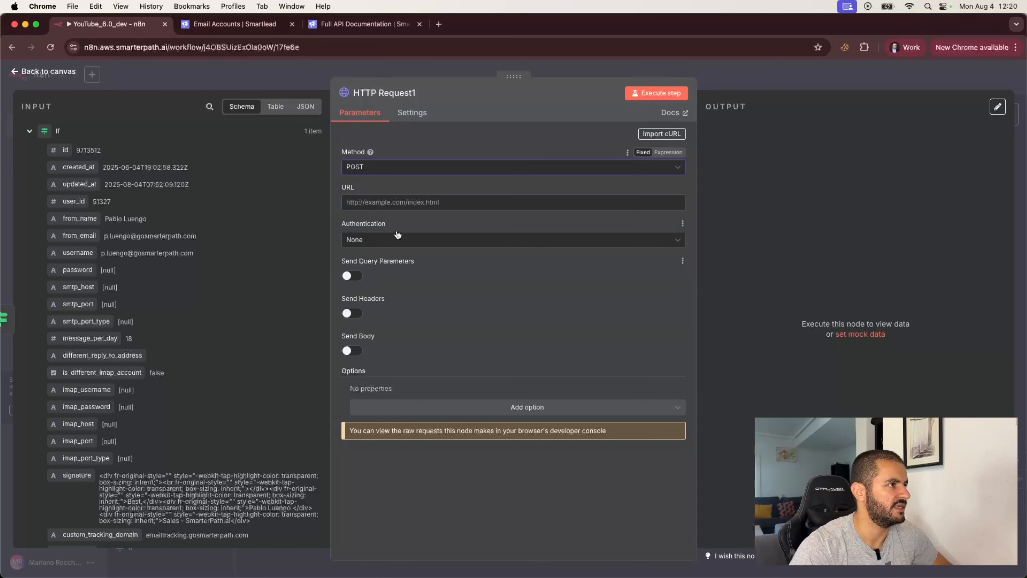
pyautogui.press('super+v')
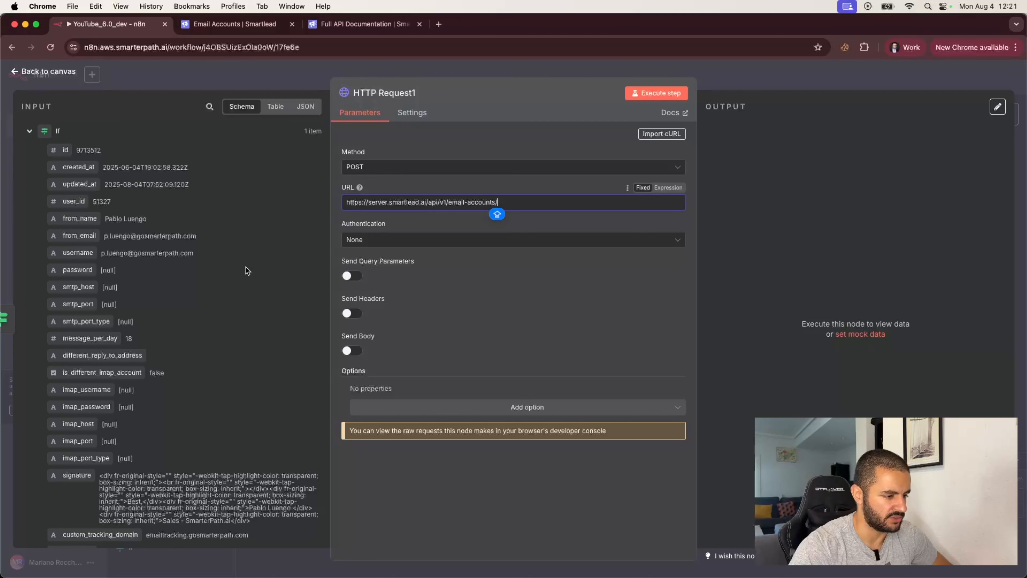
pyautogui.moveTo(72, 146); pyautogui.dragTo(495, 202)
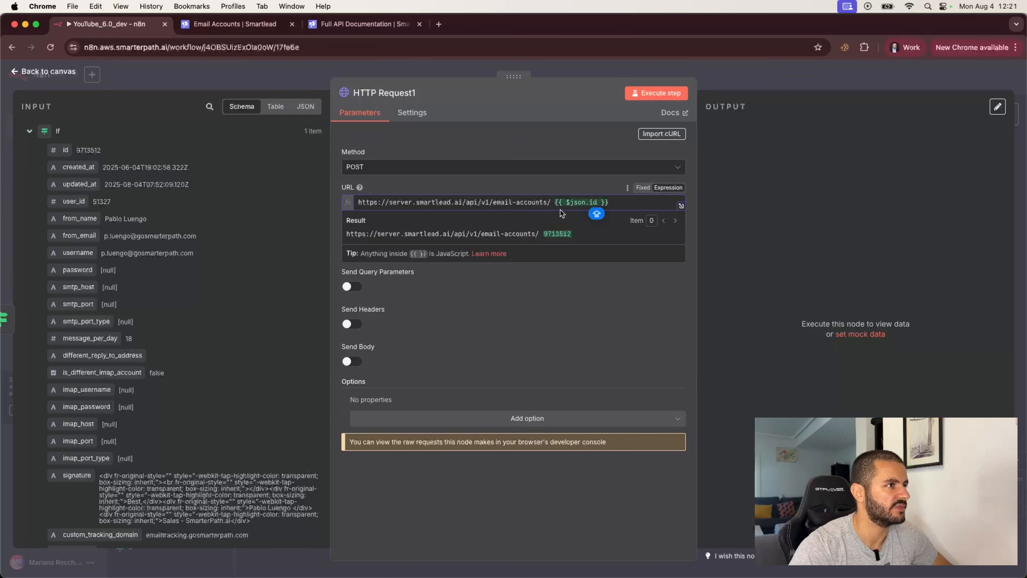
pyautogui.click(554, 201)
pyautogui.press('BackSpace')
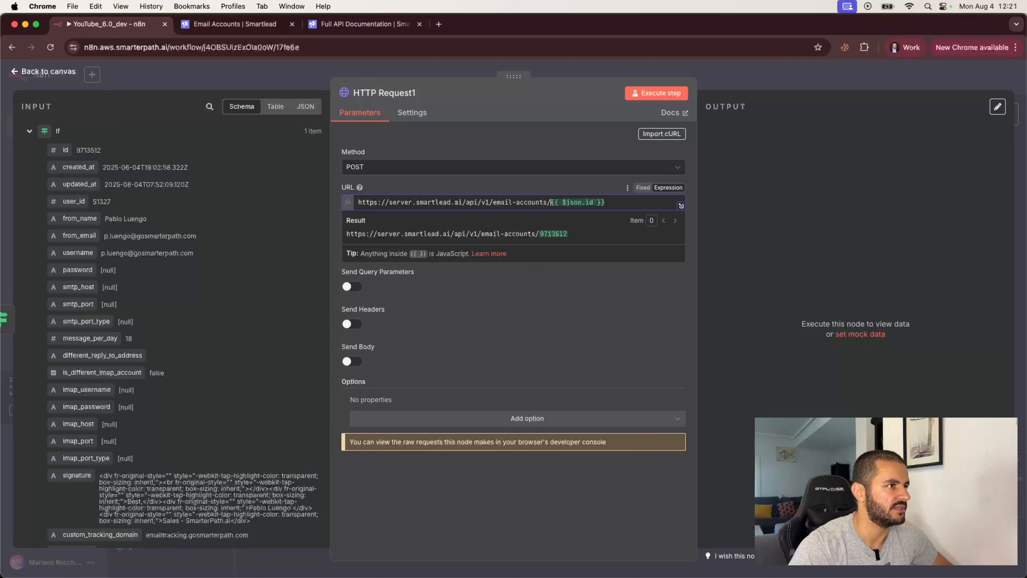
pyautogui.click(574, 291)
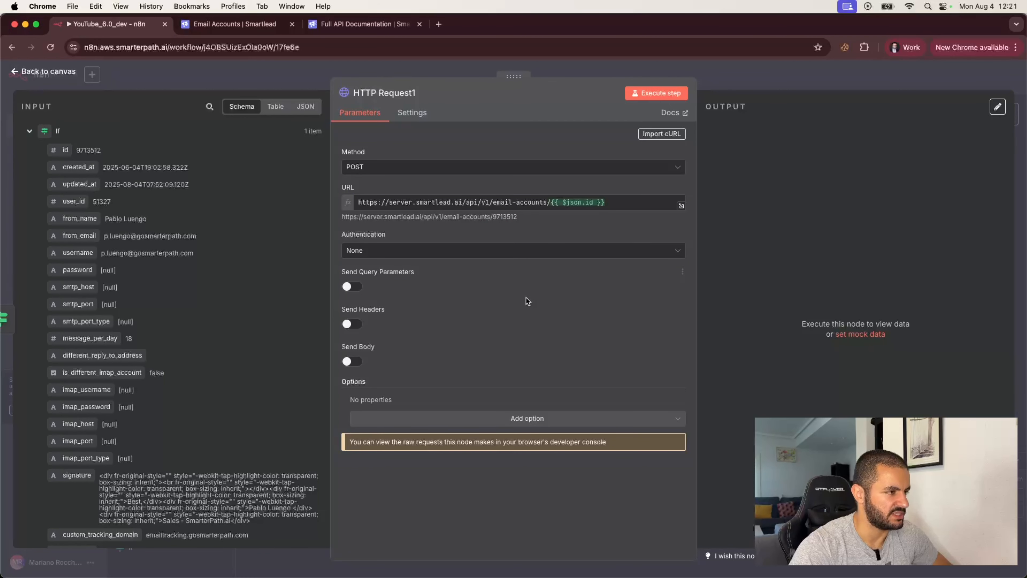
# - Add an api_key query parameter holding the pasted API key
pyautogui.click(358, 288)
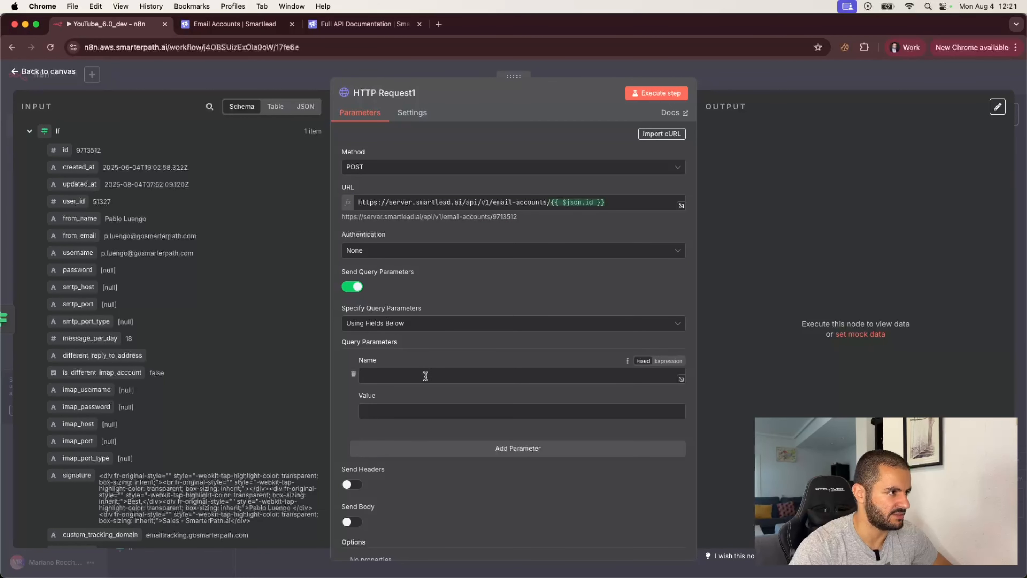
pyautogui.click(389, 376)
pyautogui.write('API')
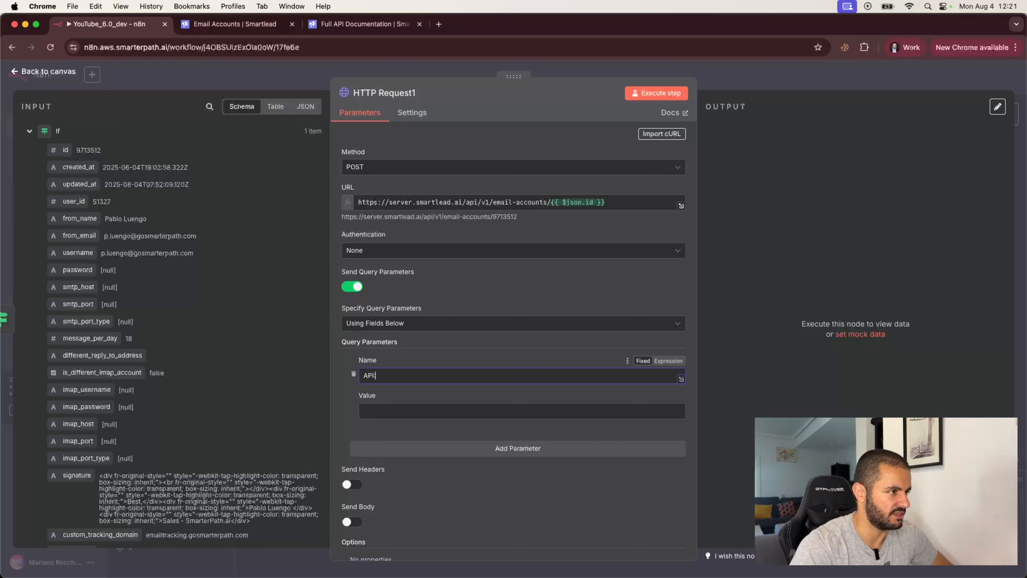
pyautogui.press('BackSpace')
pyautogui.write('api_ke')
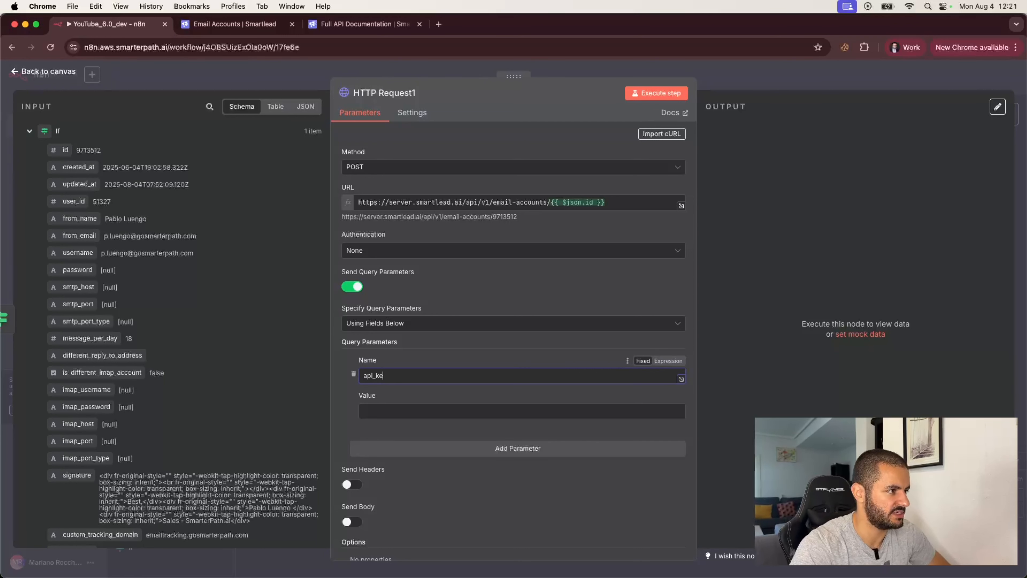
pyautogui.write('y')
pyautogui.press('super+Tab')
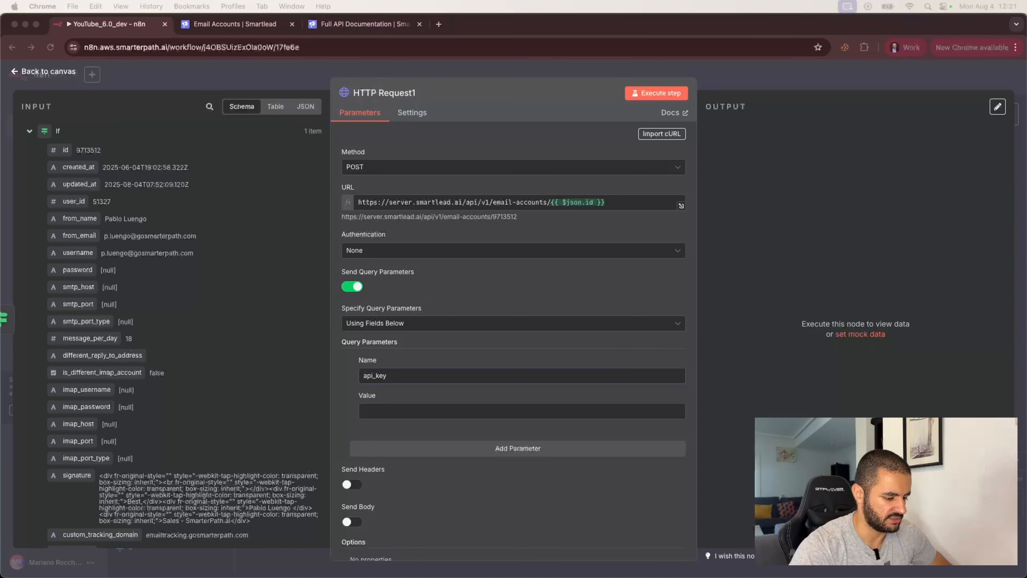
pyautogui.click(389, 410)
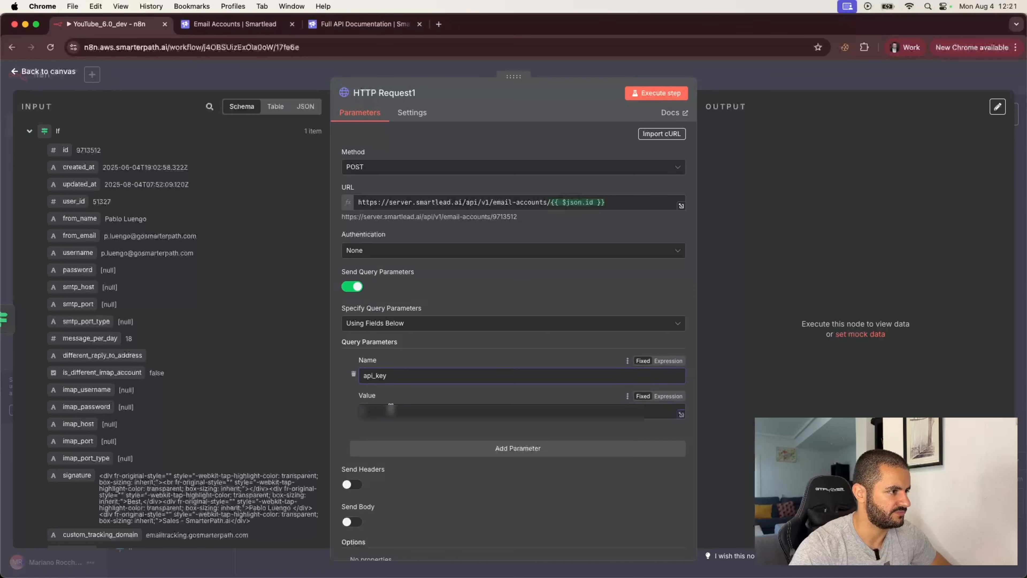
pyautogui.press('super+v')
pyautogui.click(347, 422)
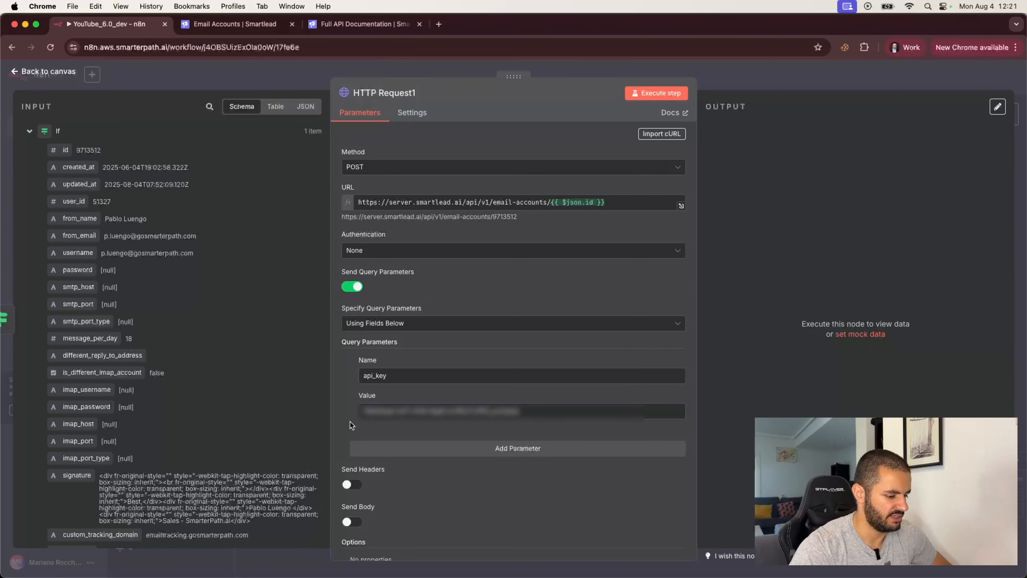
# - Enable Send Headers and add an accept header of application/json
pyautogui.click(352, 484)
pyautogui.scroll(-4, 404, 405)
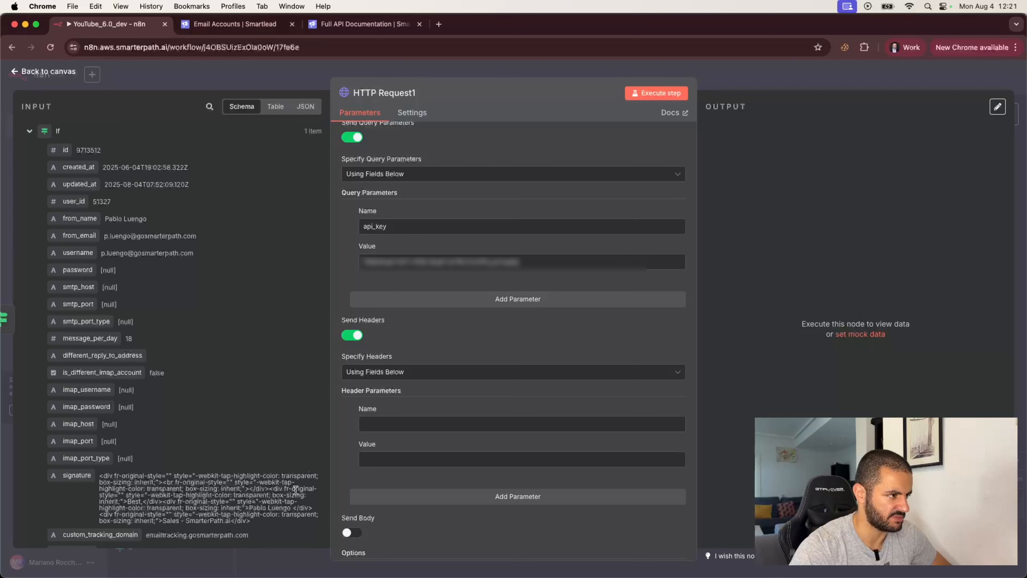
pyautogui.click(366, 426)
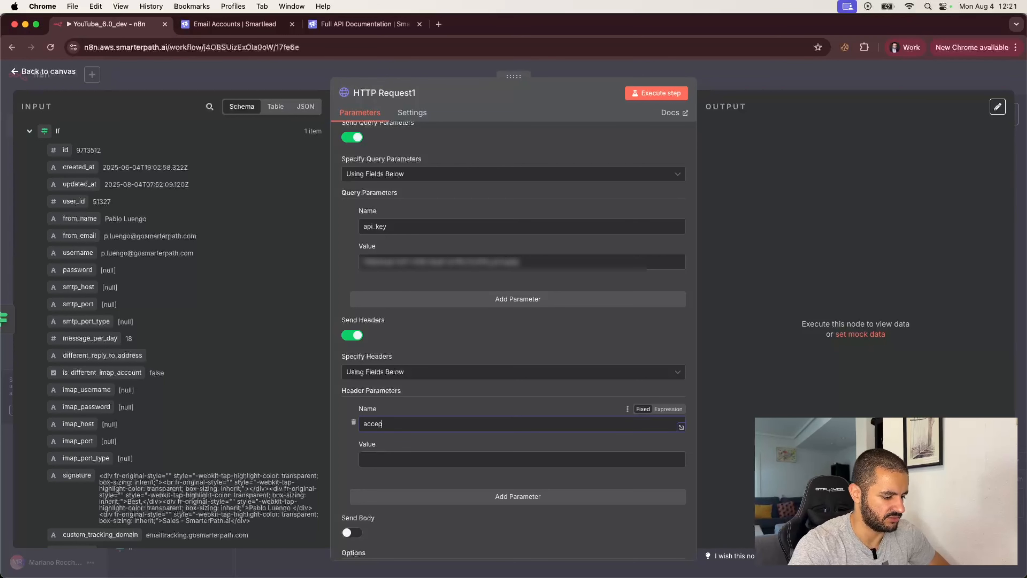
pyautogui.click(390, 453)
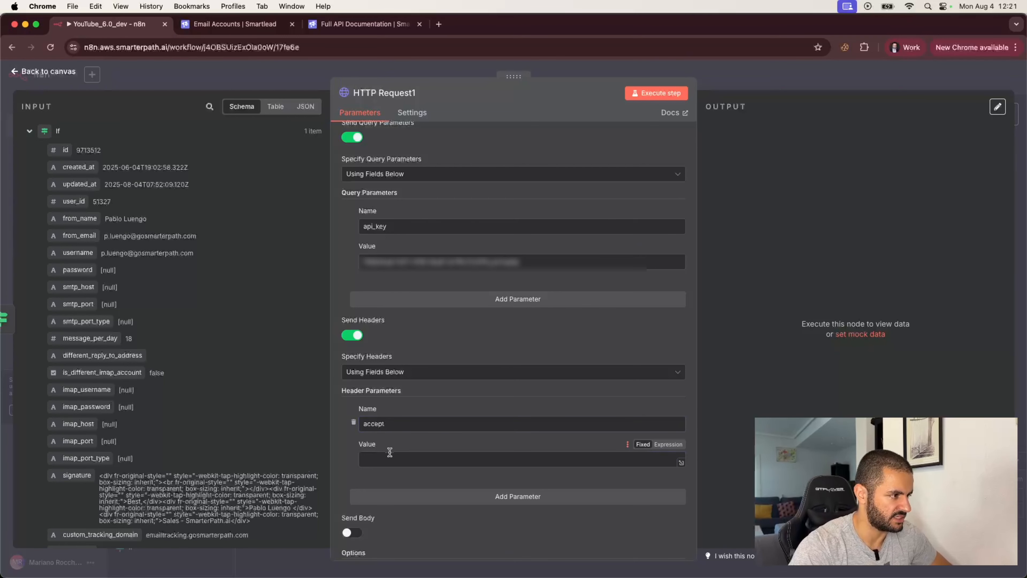
pyautogui.write('application/json')
# - Enable Send Body and name the body field max_email_per_day
pyautogui.click(352, 532)
pyautogui.scroll(-2, 353, 529)
pyautogui.write('l')
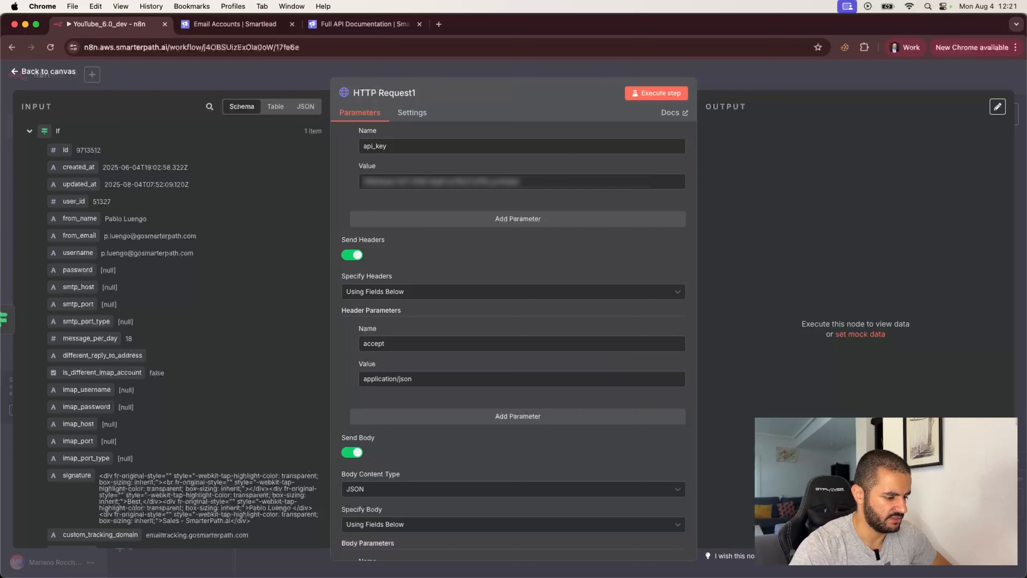
pyautogui.scroll(-3, 414, 501)
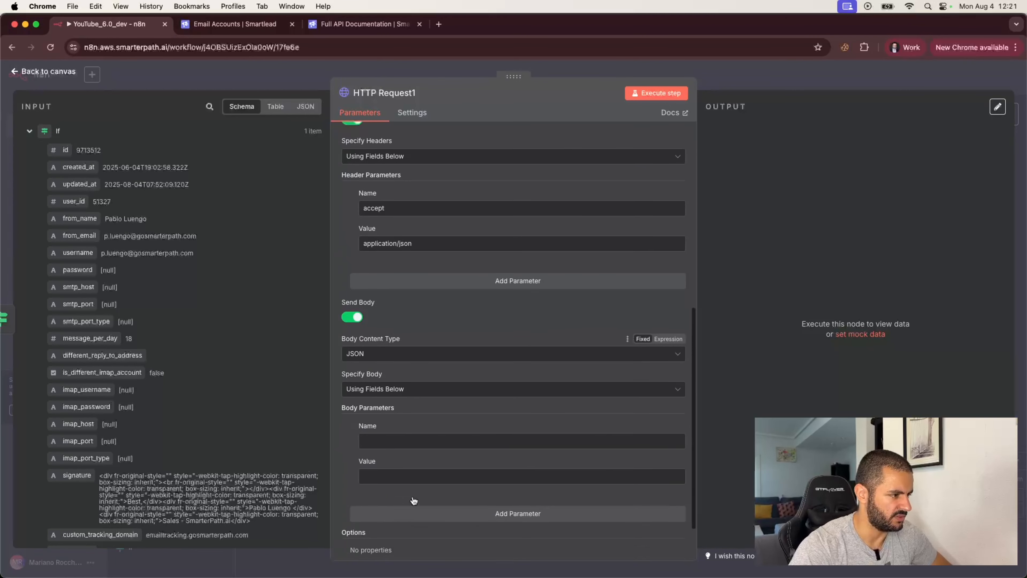
pyautogui.scroll(-1, 414, 501)
pyautogui.click(379, 388)
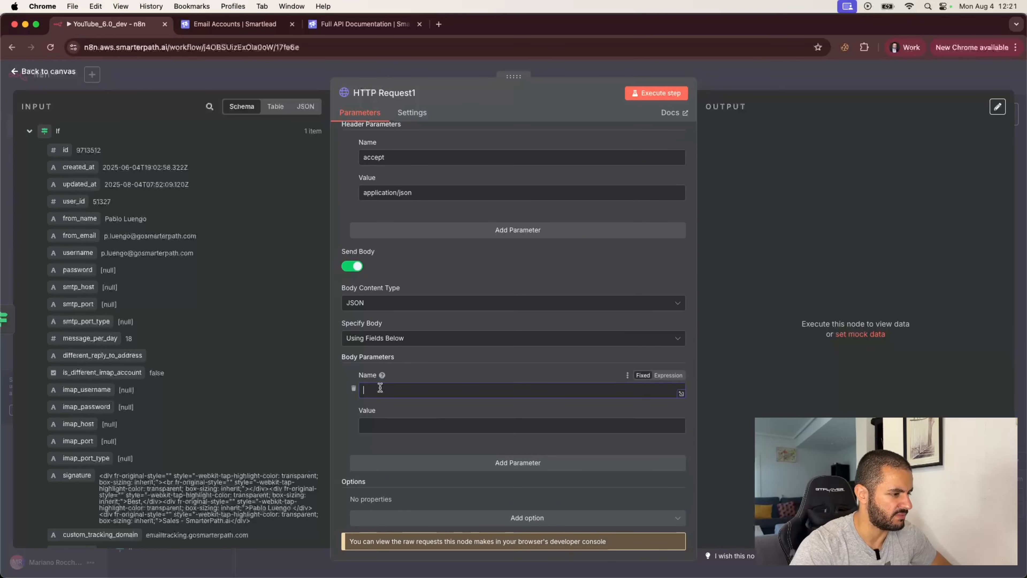
pyautogui.write('max_em')
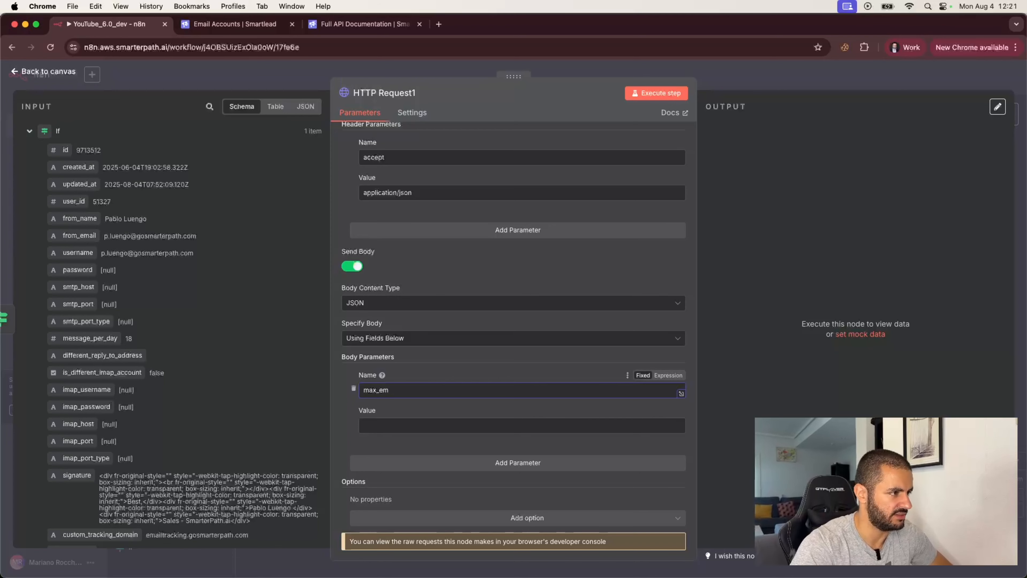
pyautogui.write('ail_per_day')
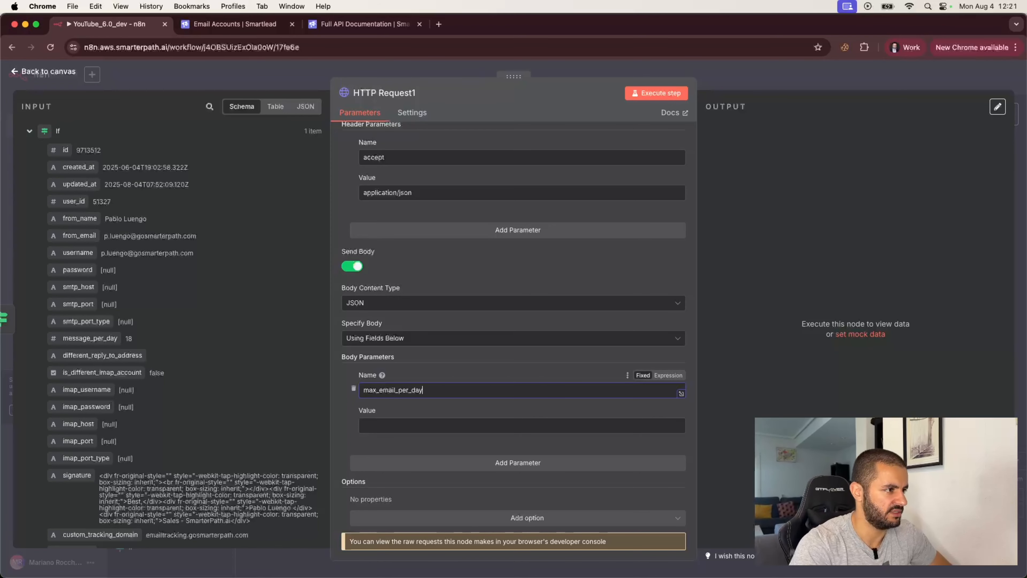
pyautogui.click(345, 25)
pyautogui.scroll(-3, 352, 342)
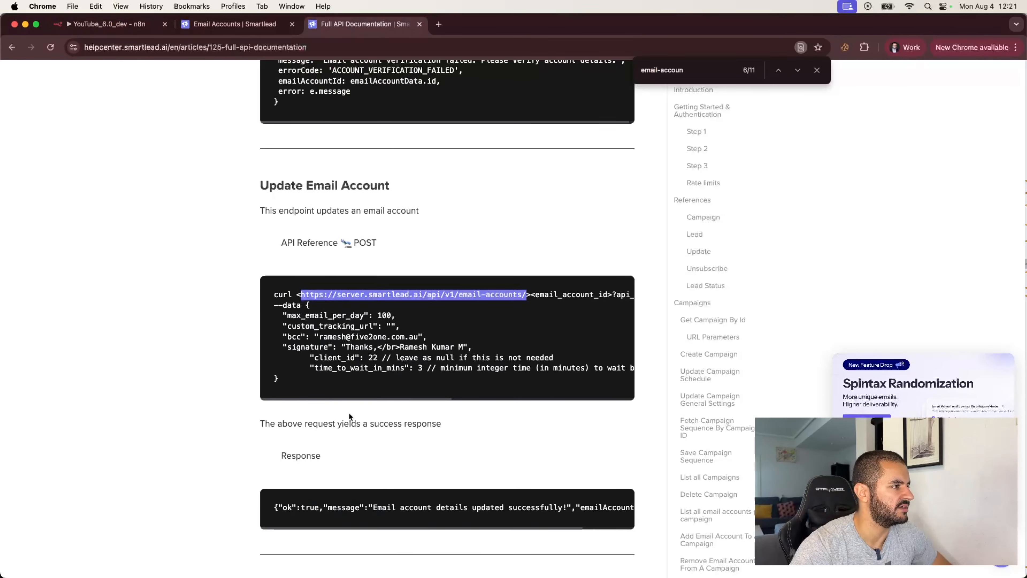
pyautogui.moveTo(283, 271); pyautogui.dragTo(391, 269)
pyautogui.click(395, 269)
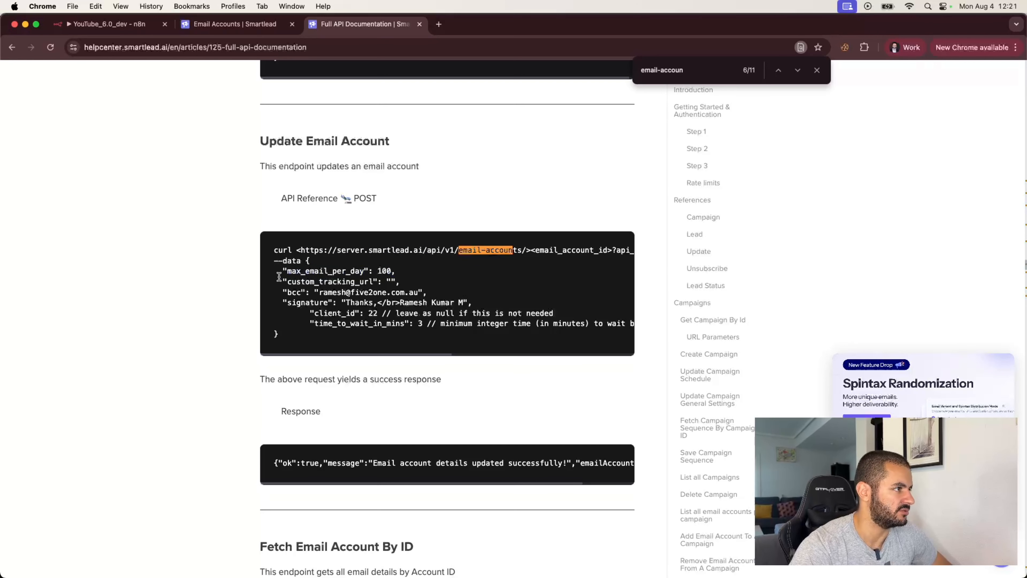
pyautogui.moveTo(288, 282); pyautogui.dragTo(372, 281)
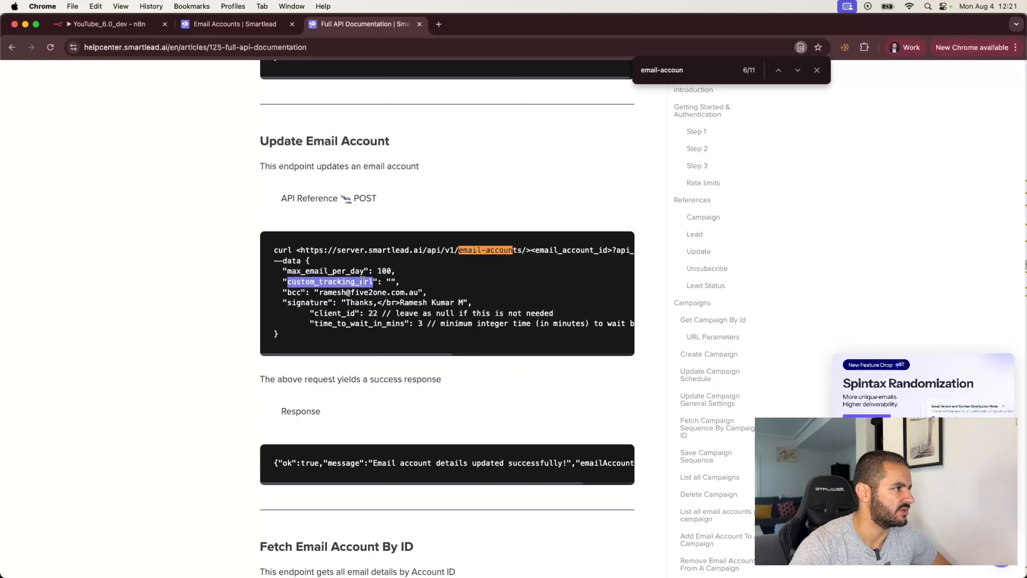
pyautogui.doubleClick(294, 292)
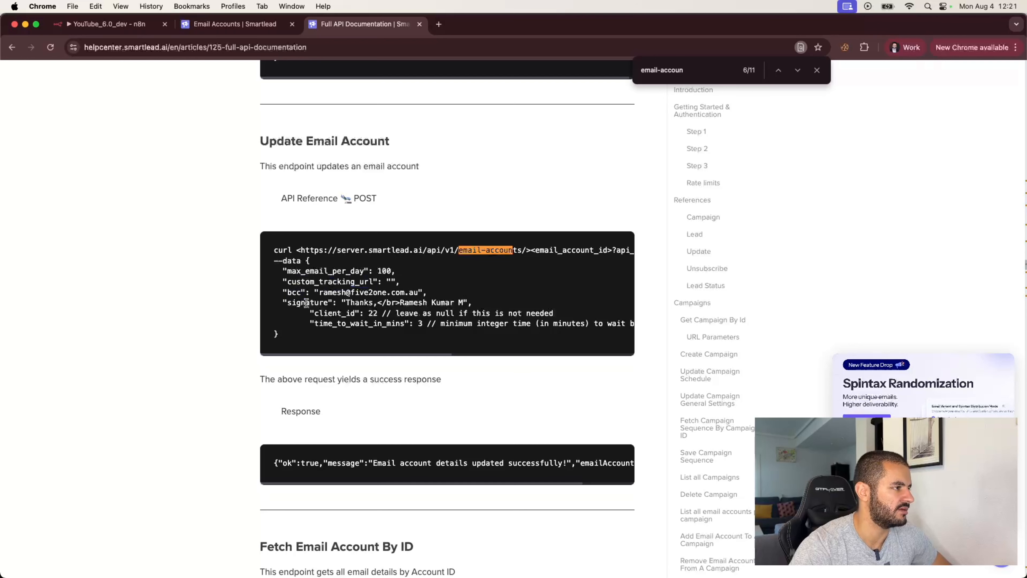
pyautogui.doubleClick(306, 302)
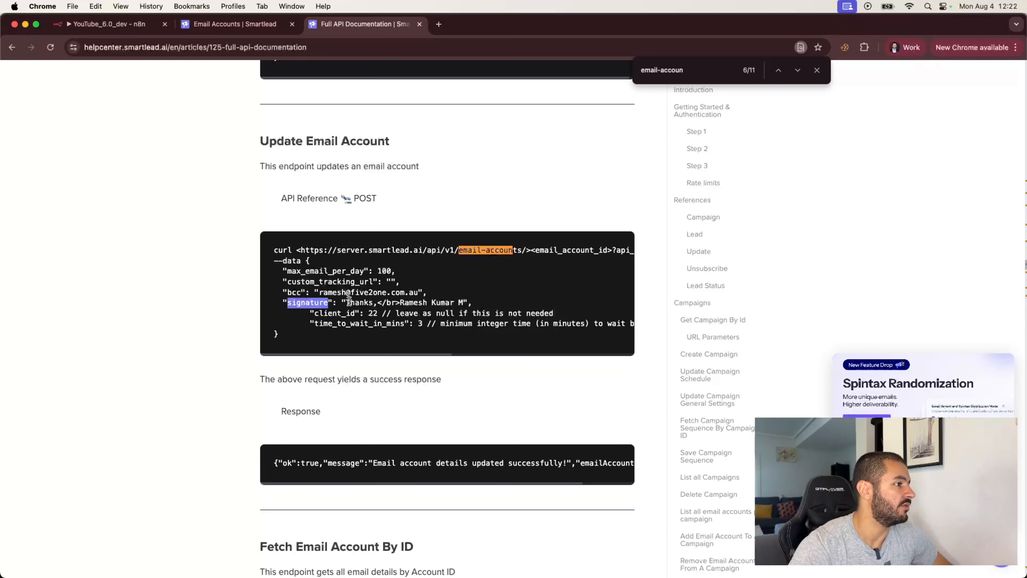
pyautogui.moveTo(346, 302)
pyautogui.mouseDown()
pyautogui.moveTo(443, 312)
pyautogui.moveTo(461, 304)
pyautogui.mouseUp()
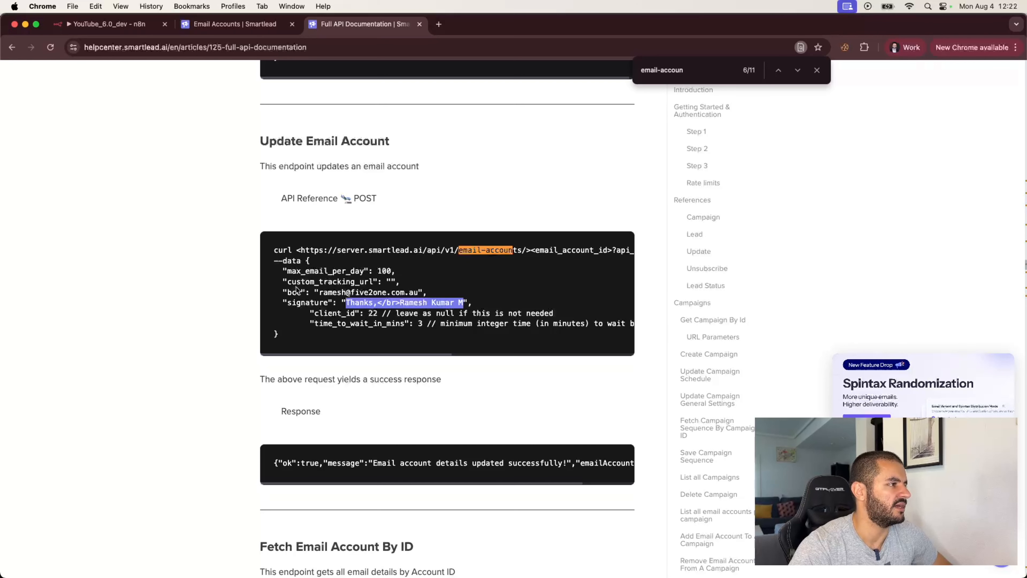
pyautogui.moveTo(287, 291); pyautogui.dragTo(421, 289)
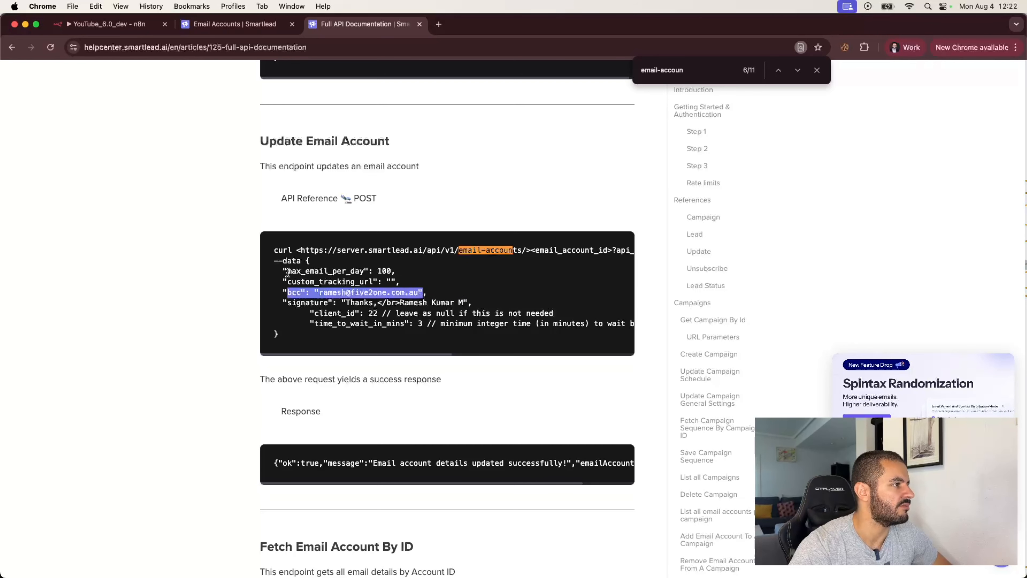
pyautogui.moveTo(287, 271); pyautogui.dragTo(392, 270)
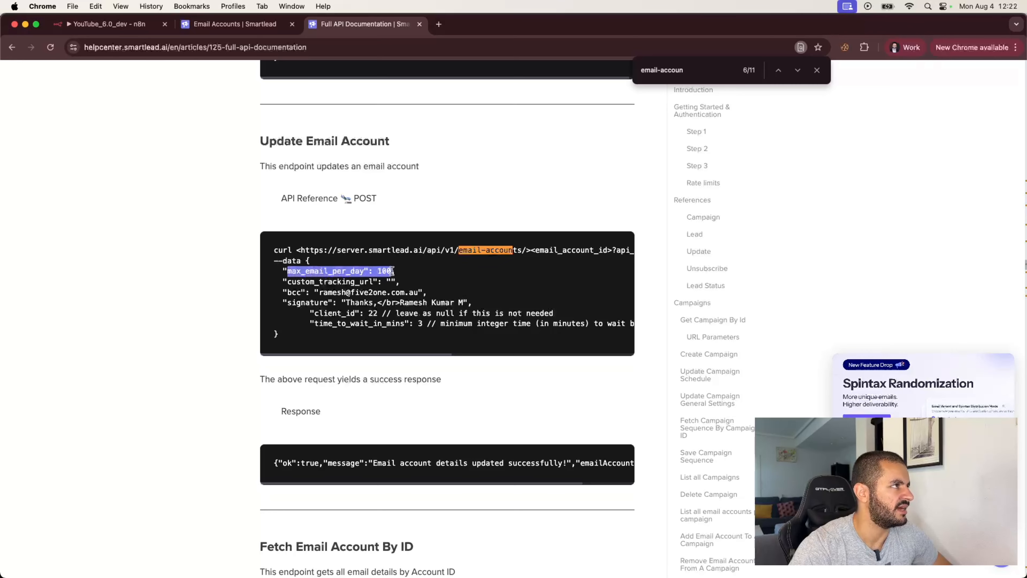
pyautogui.click(117, 24)
# - Enter 5 as HTTP Request1's max_email_per_day body value, then go back to the canvas
pyautogui.scroll(-1, 364, 417)
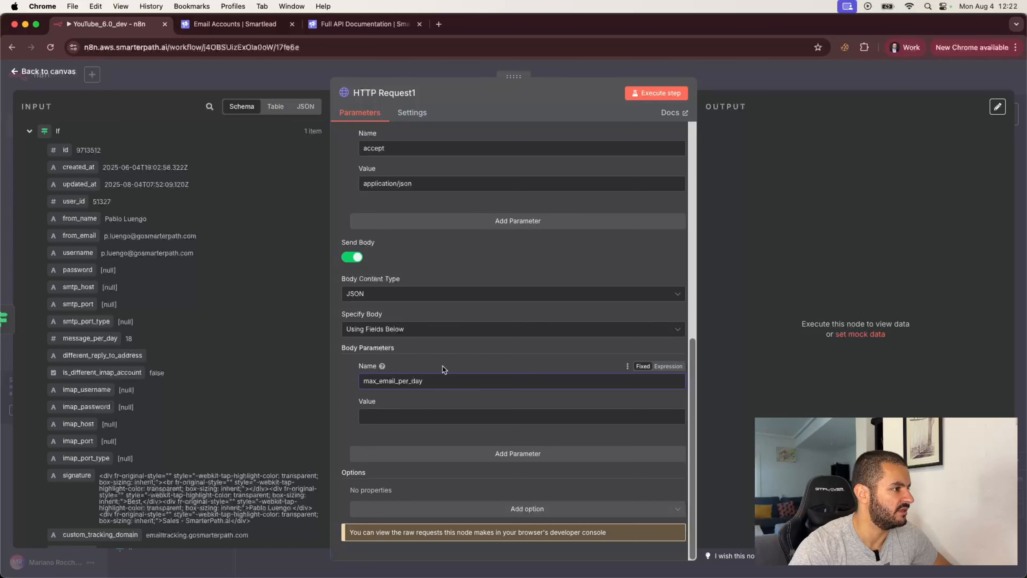
pyautogui.click(382, 415)
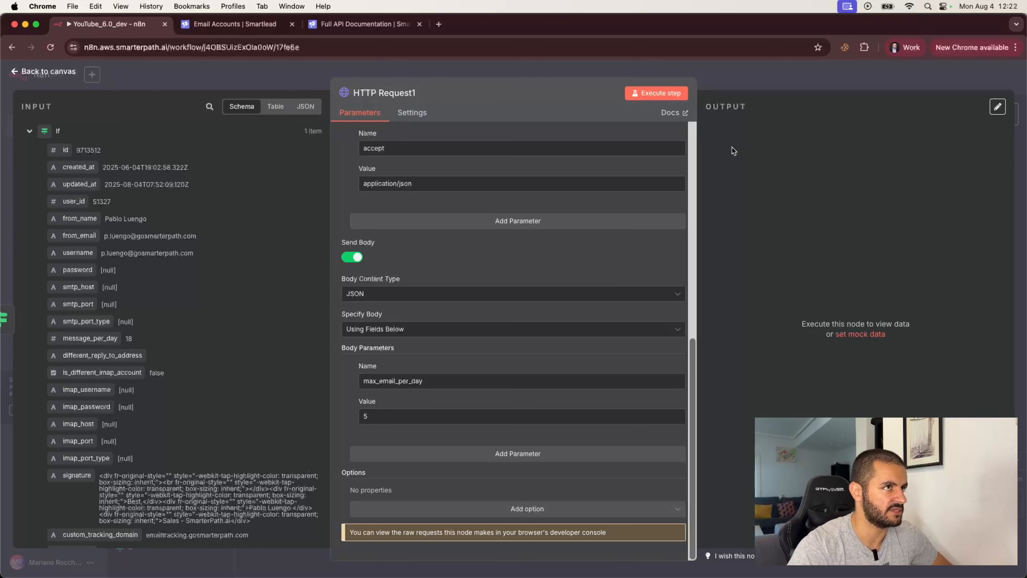
pyautogui.click(754, 76)
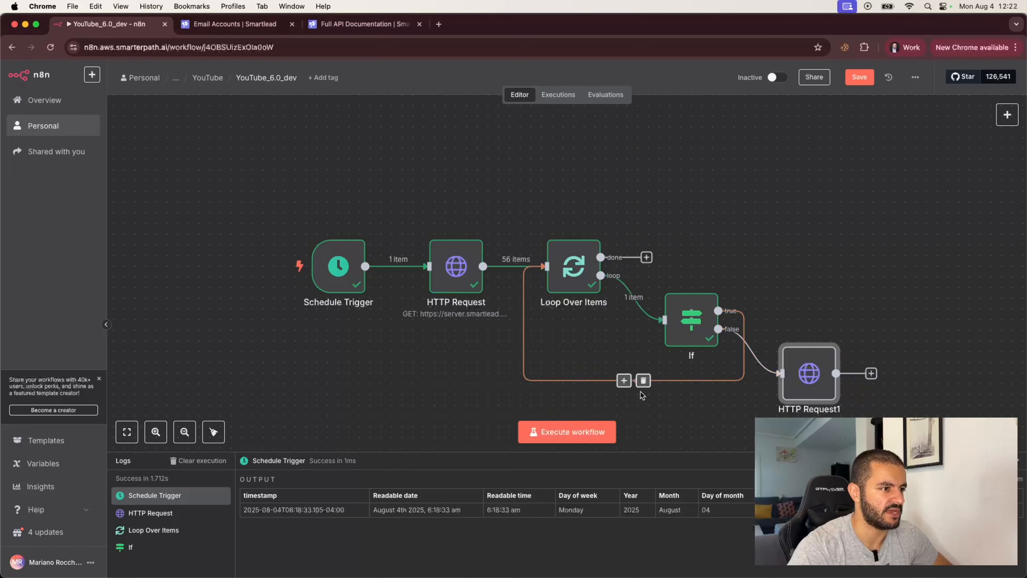
# - Insert an If node into the loop-back connection
pyautogui.click(624, 380)
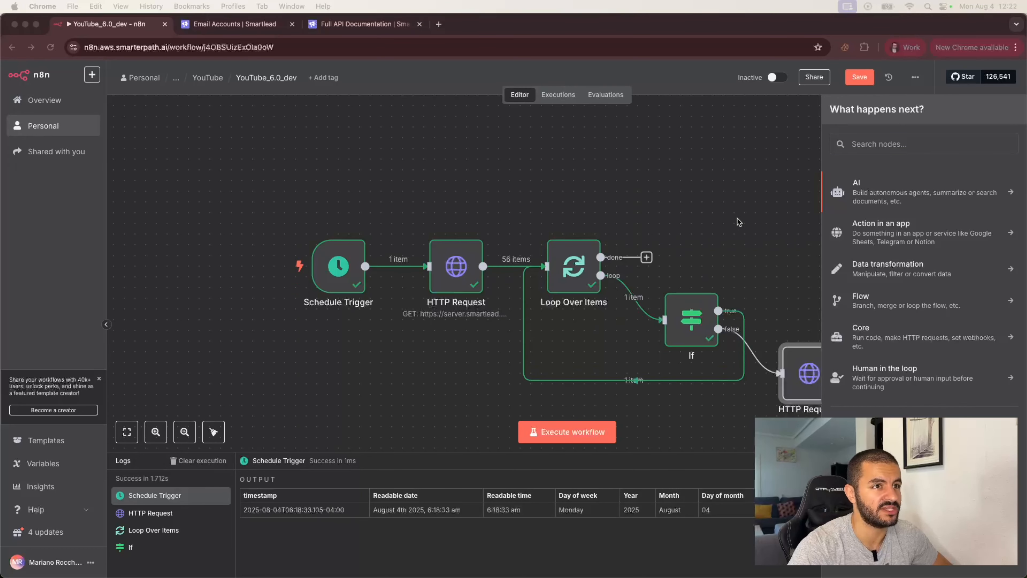
pyautogui.click(865, 143)
pyautogui.write('if')
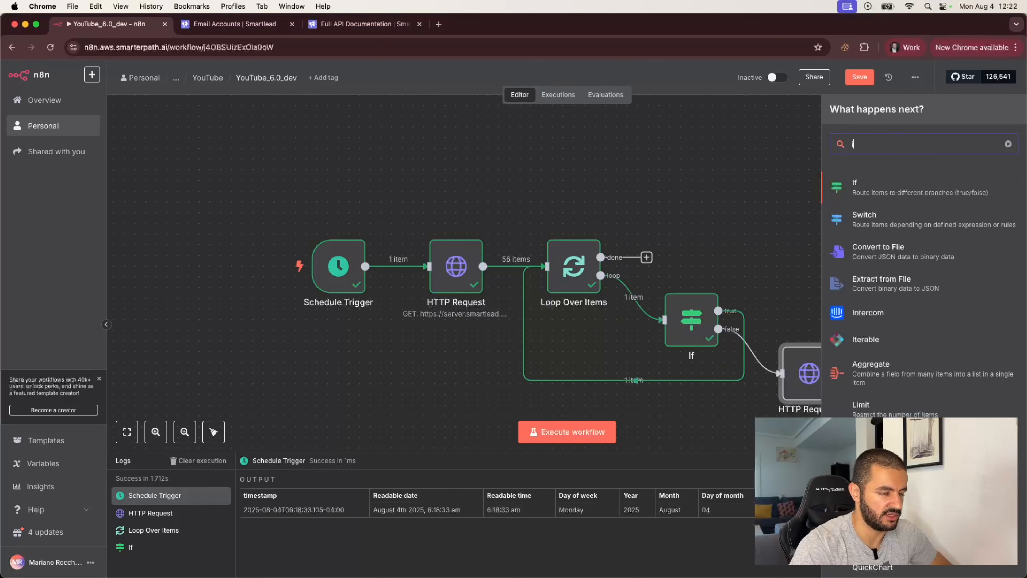
pyautogui.click(860, 186)
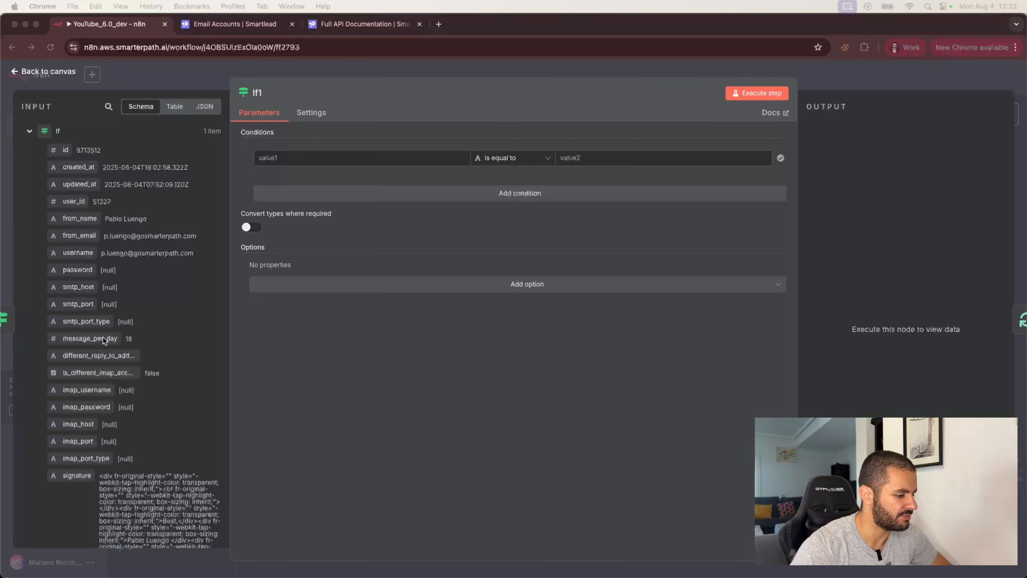
# - Drag warmup_reputation into If1's first condition value
pyautogui.scroll(-1, 111, 387)
pyautogui.scroll(-20, 110, 387)
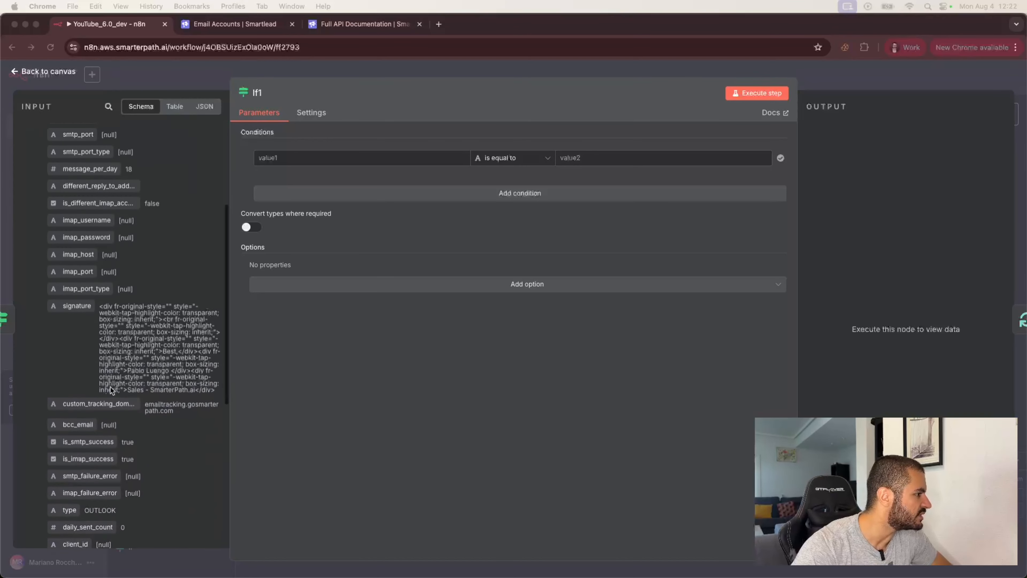
pyautogui.scroll(-2, 111, 386)
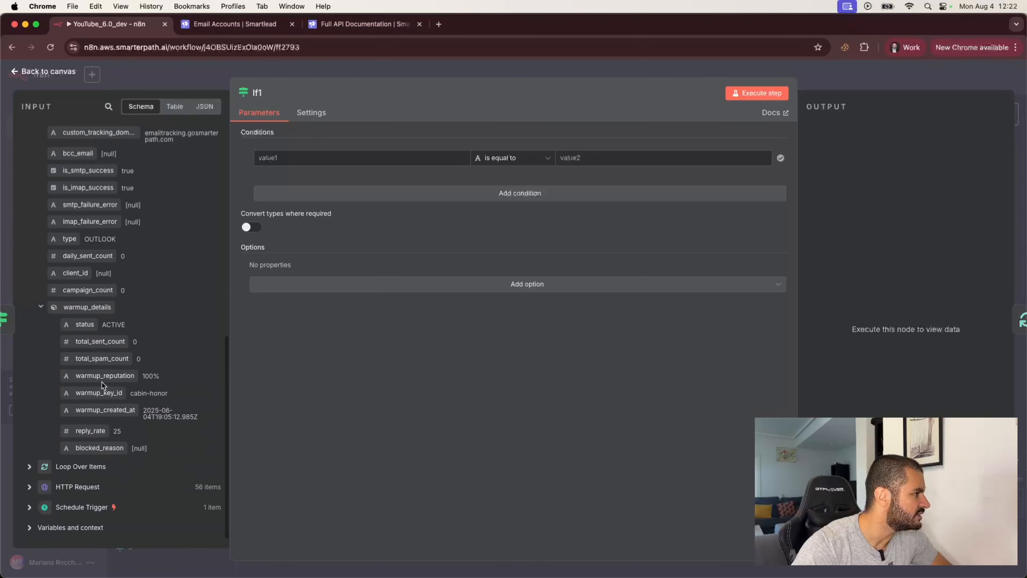
pyautogui.moveTo(103, 376); pyautogui.dragTo(337, 166)
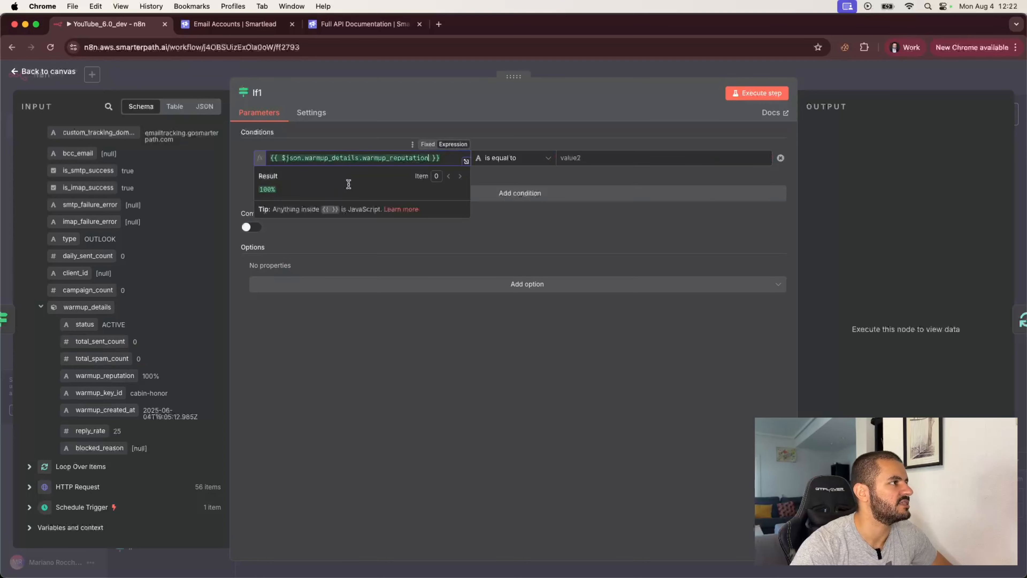
pyautogui.click(239, 181)
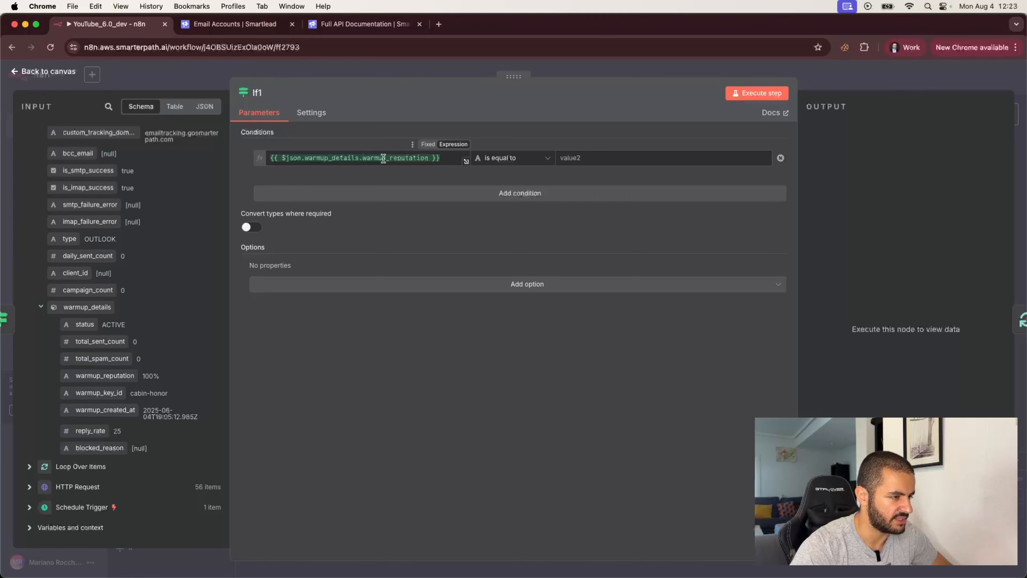
# - Append .slice(0,-1) to the warmup_reputation expression to strip the percent sign
pyautogui.click(430, 158)
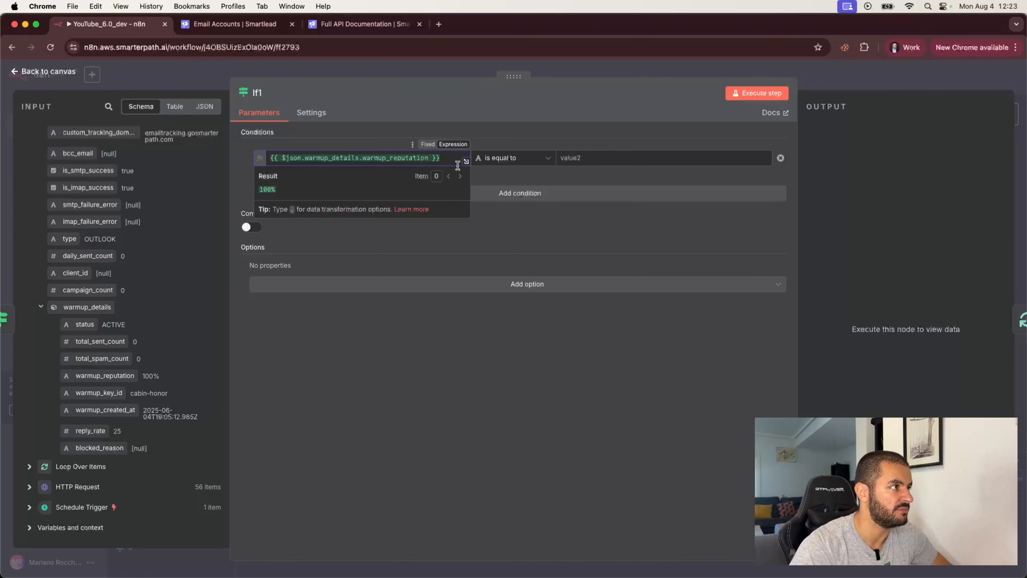
pyautogui.write('.slice()')
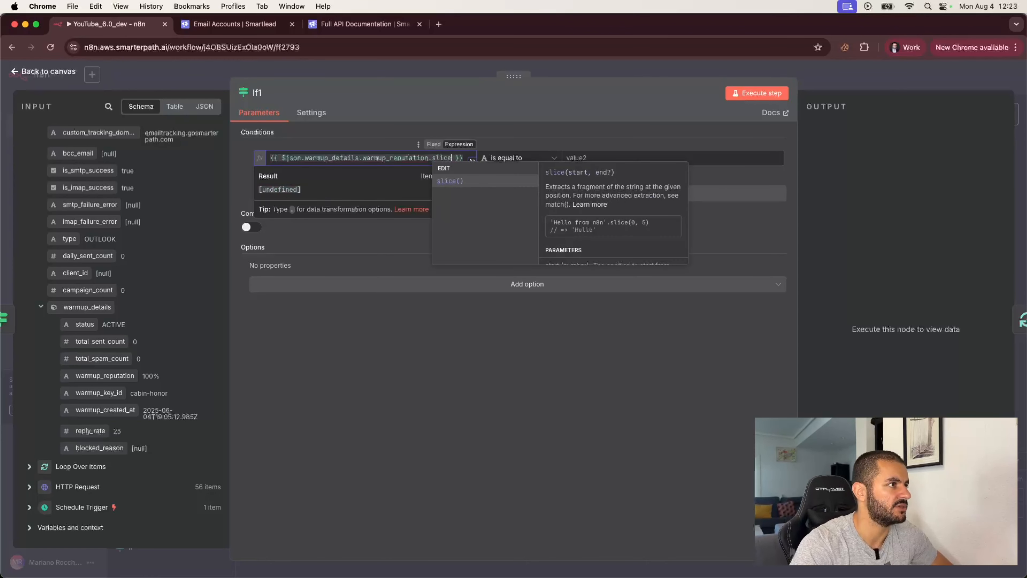
pyautogui.press('Return')
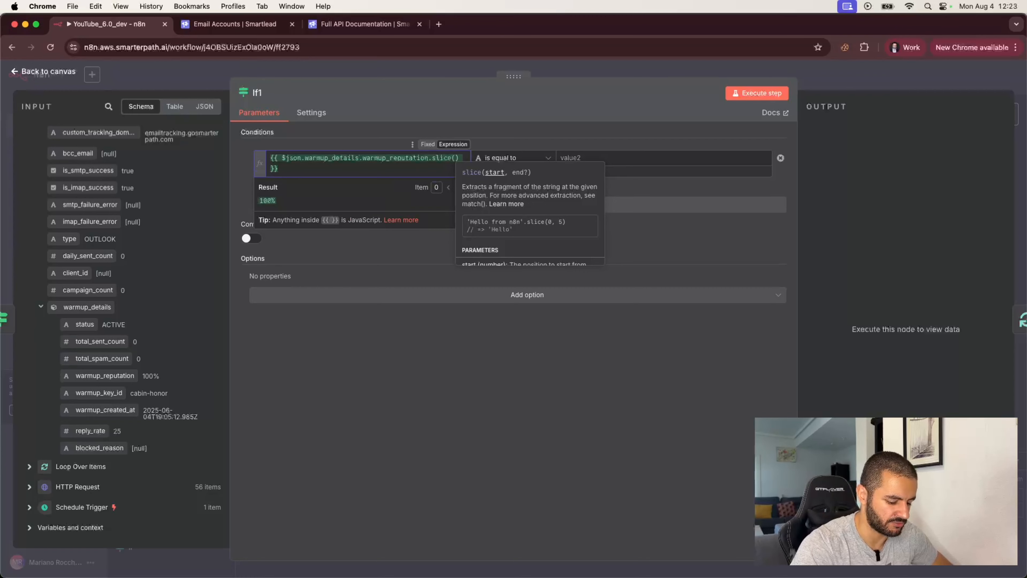
pyautogui.write('0')
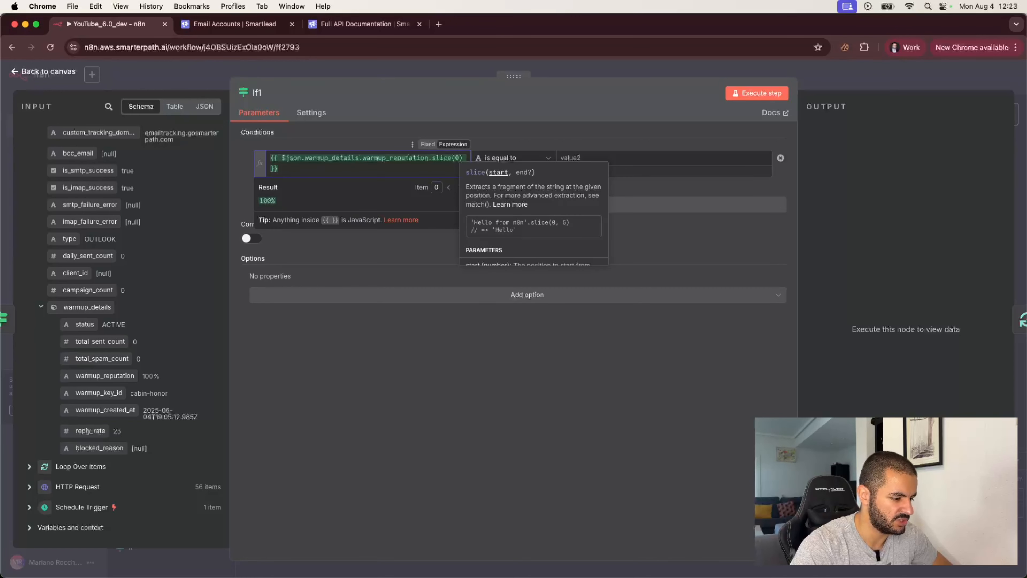
pyautogui.write(',-1')
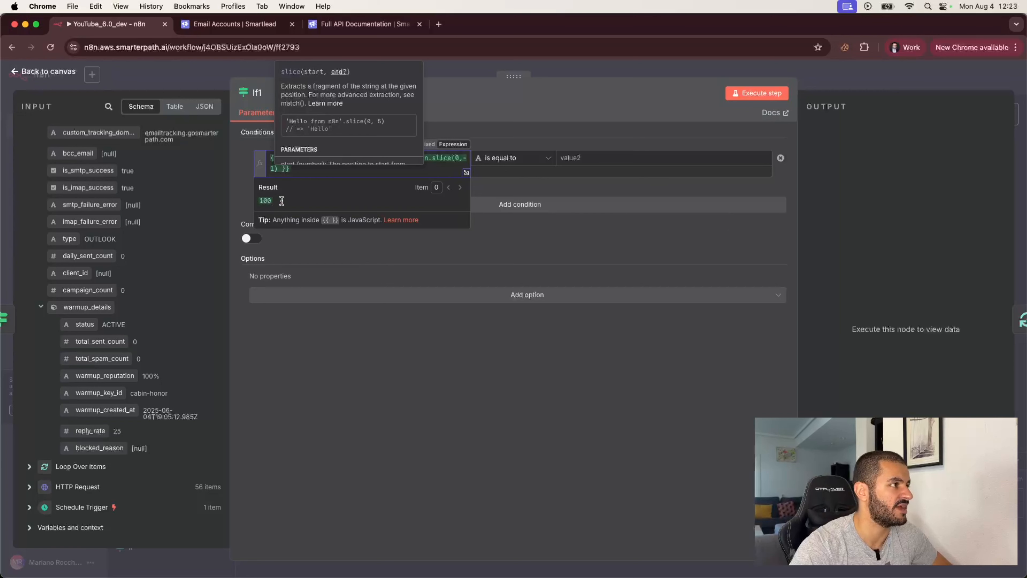
pyautogui.click(346, 244)
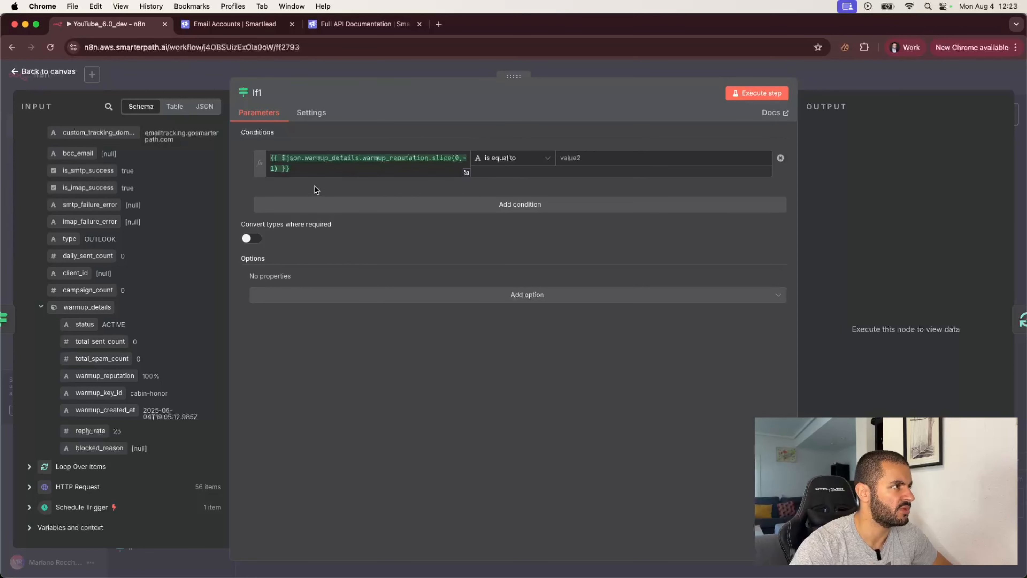
pyautogui.click(324, 169)
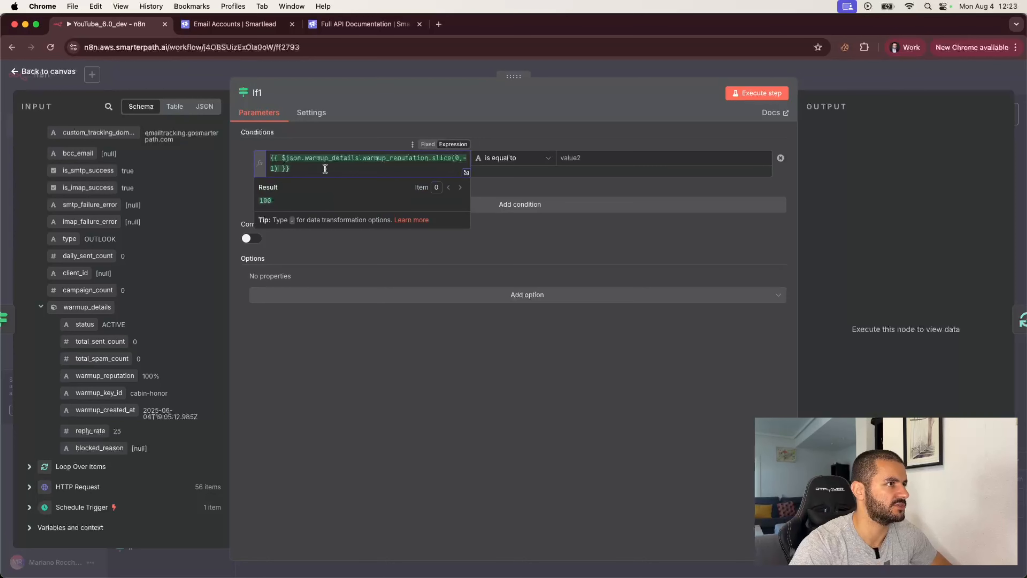
pyautogui.click(527, 136)
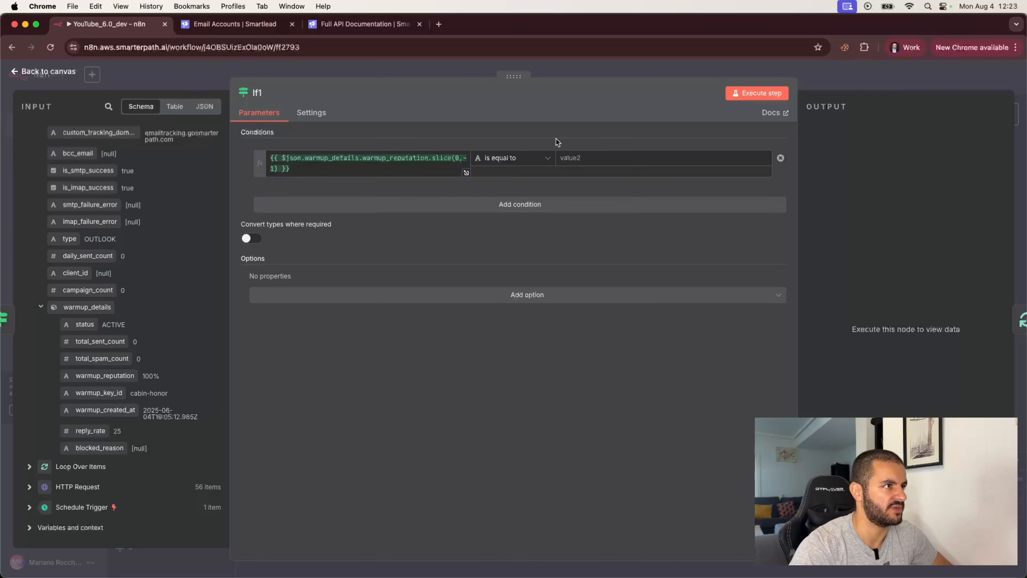
# - Set the comparison to Number is greater than, with value 95
pyautogui.click(548, 158)
pyautogui.moveTo(521, 220)
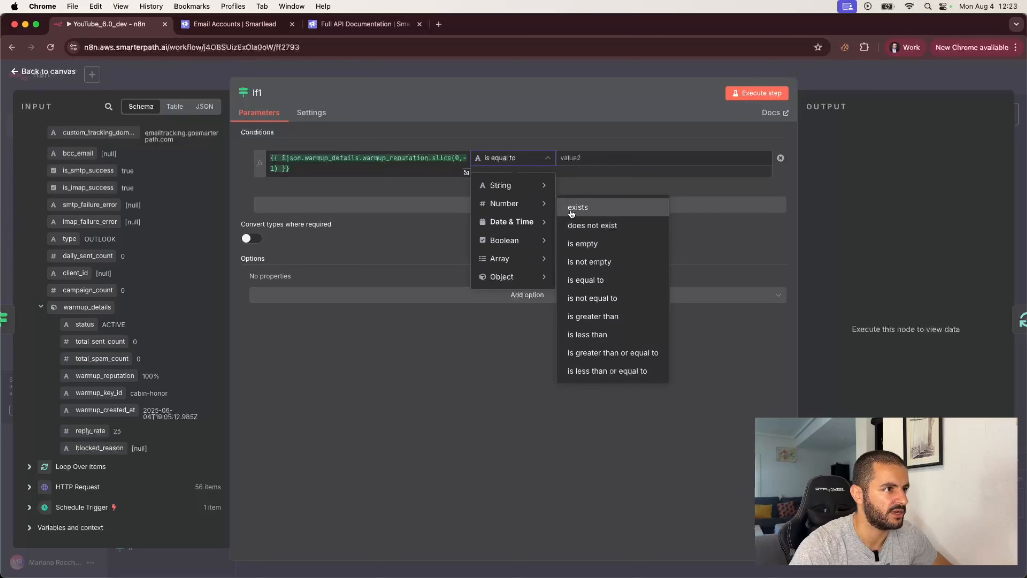
pyautogui.click(592, 316)
pyautogui.click(591, 161)
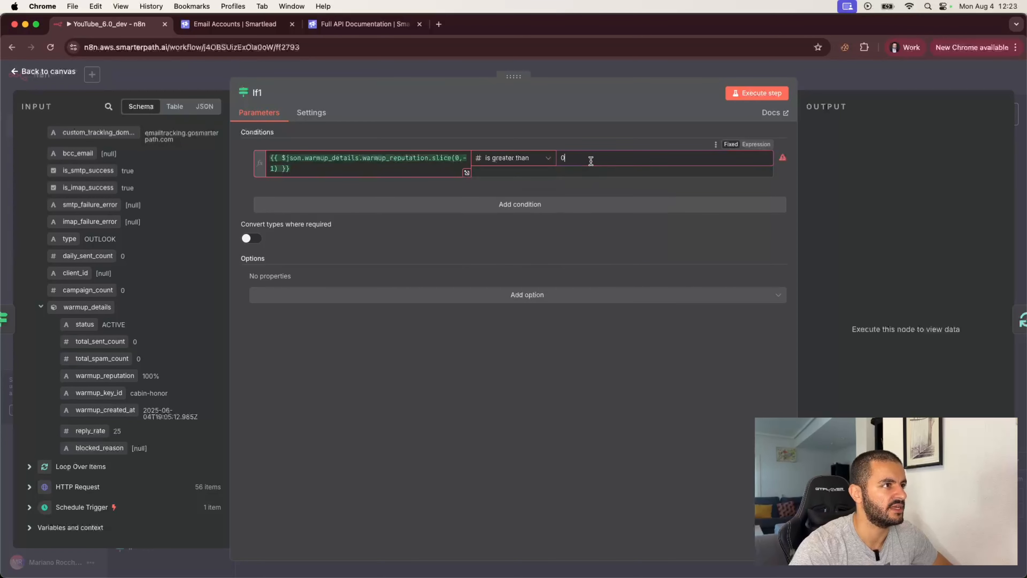
pyautogui.press('BackSpace')
pyautogui.write('9')
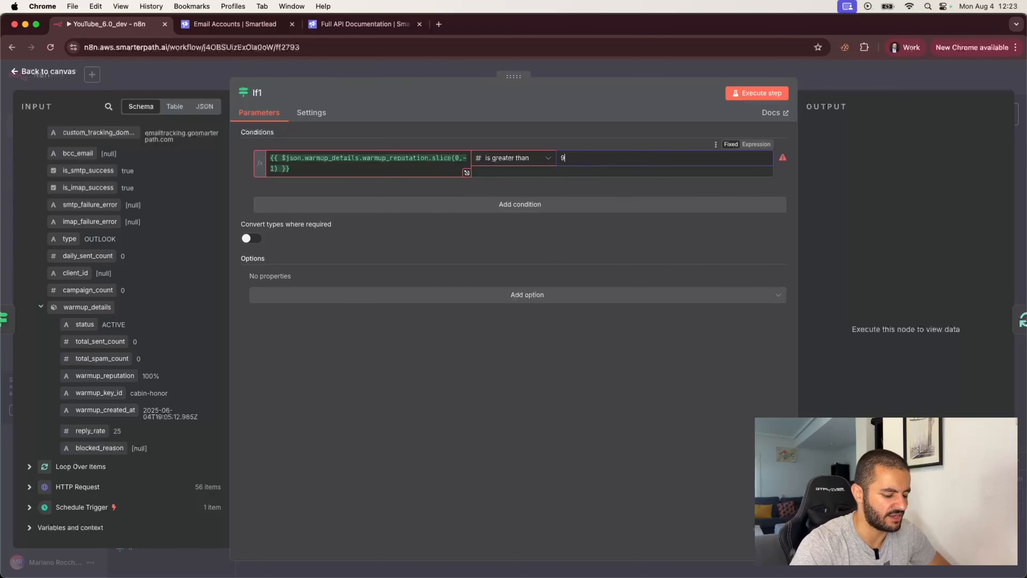
pyautogui.write('5')
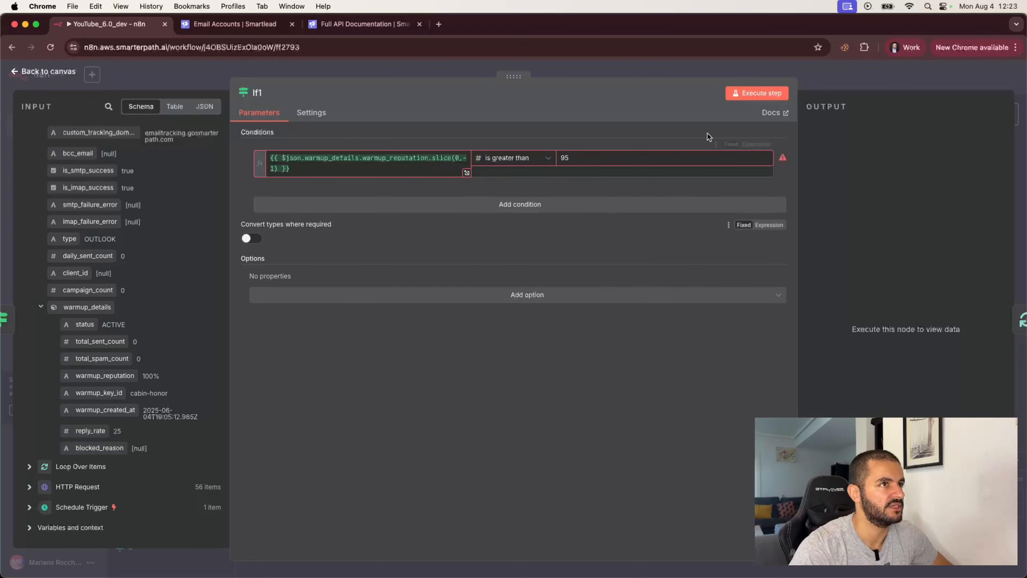
# - Fix the type error by adding .toNumber() to the reputation expression, re-run If1, and return to the canvas
pyautogui.click(747, 96)
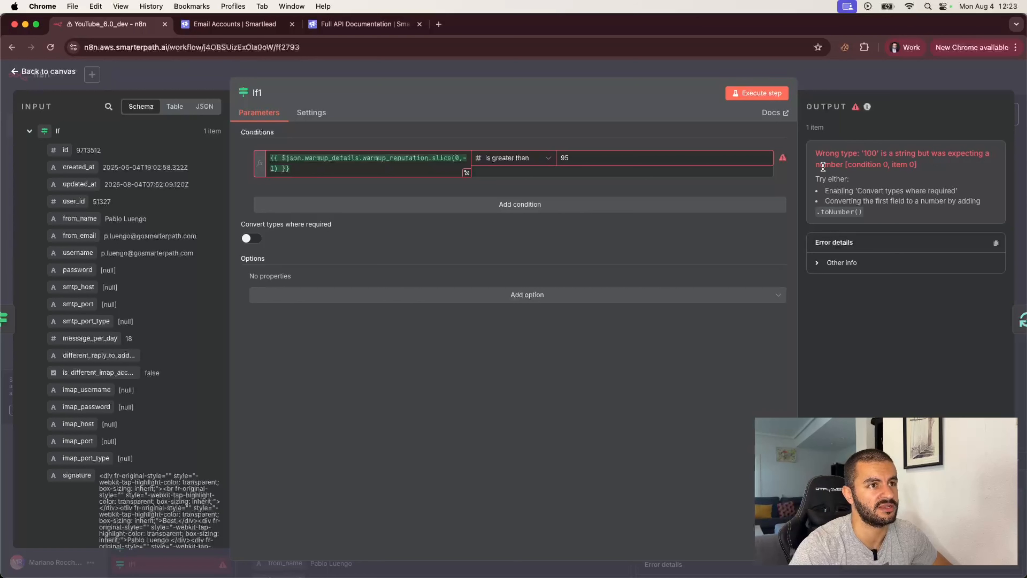
pyautogui.click(283, 168)
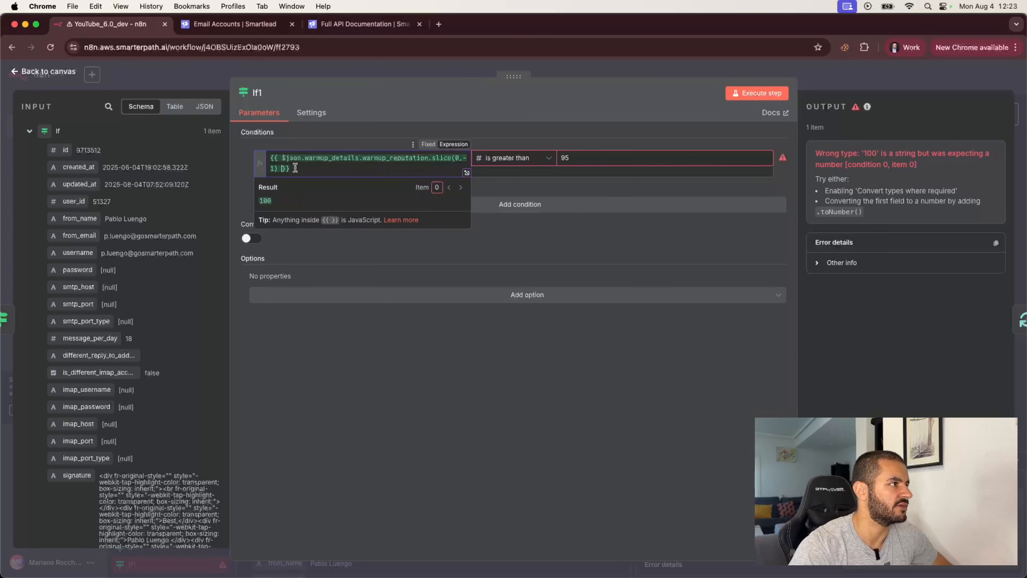
pyautogui.press('BackSpace')
pyautogui.write('.toNumber()')
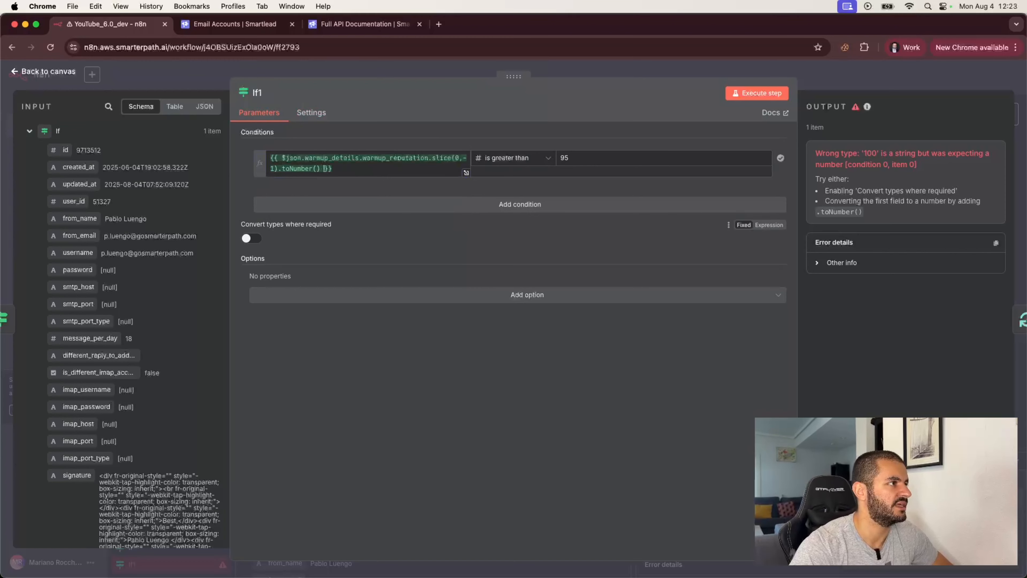
pyautogui.click(752, 93)
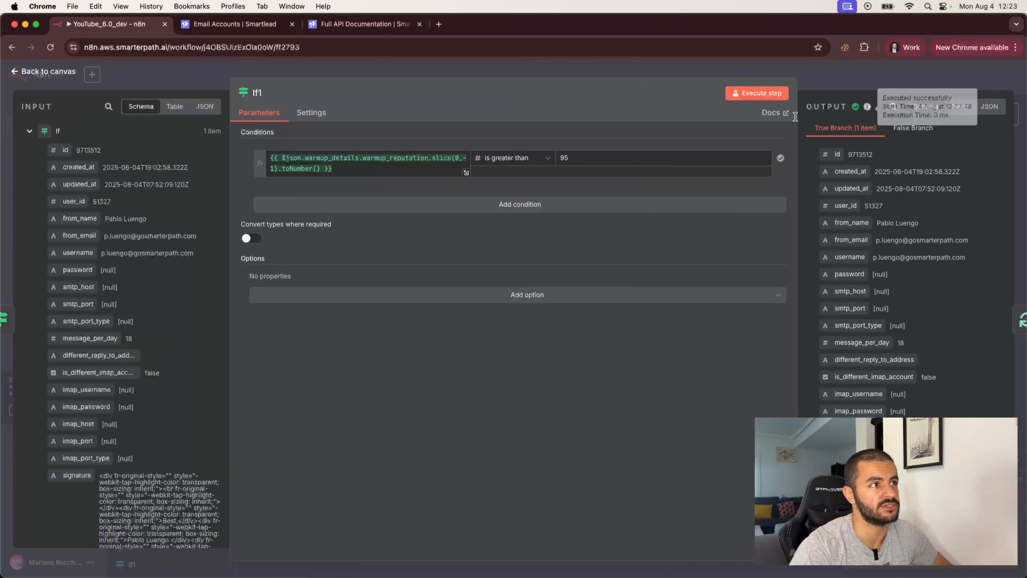
pyautogui.click(827, 78)
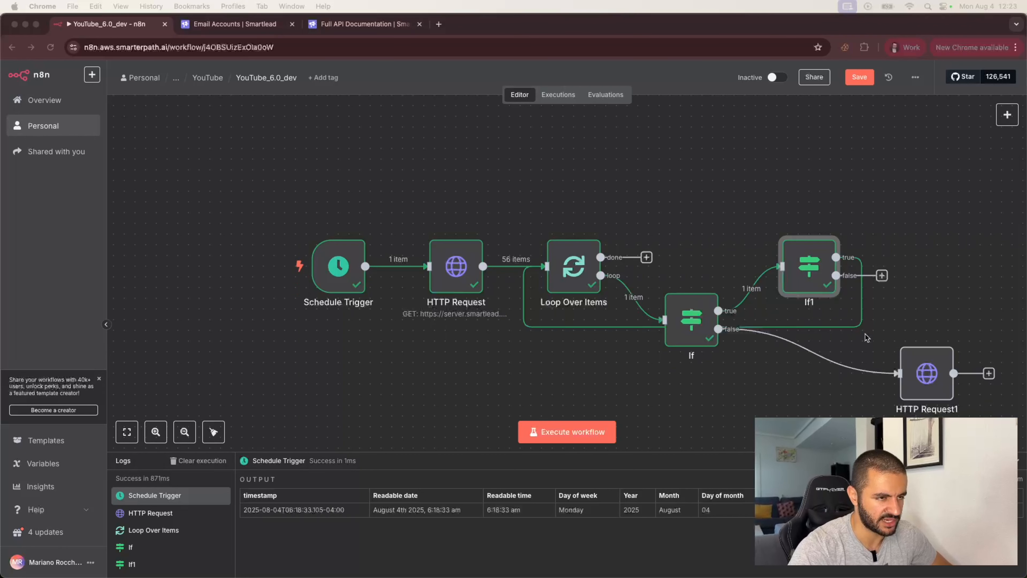
# - Add an empty If node on the loop-back connection, then delete it
pyautogui.click(787, 328)
pyautogui.moveTo(646, 329)
pyautogui.click(688, 330)
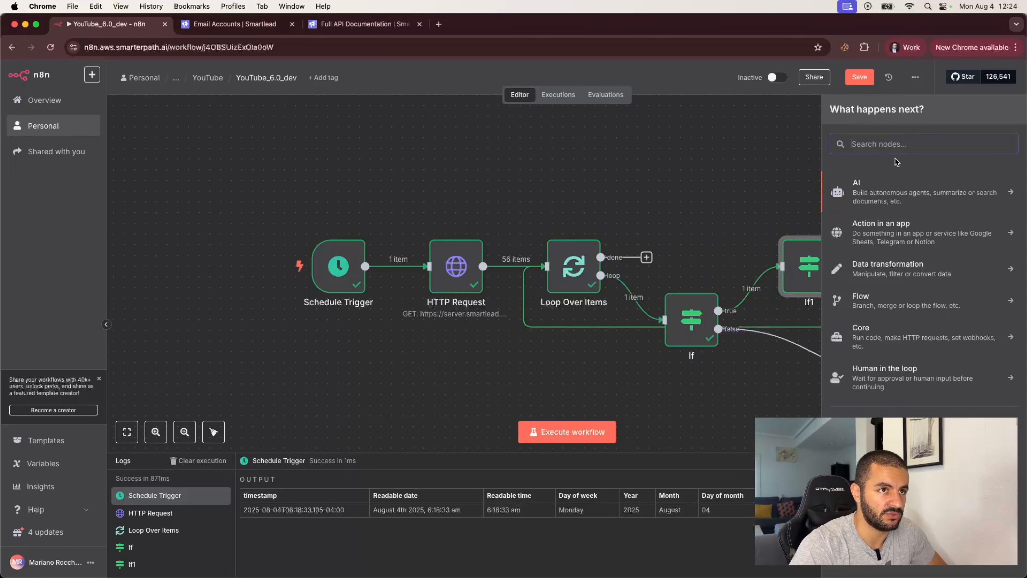
pyautogui.write('if')
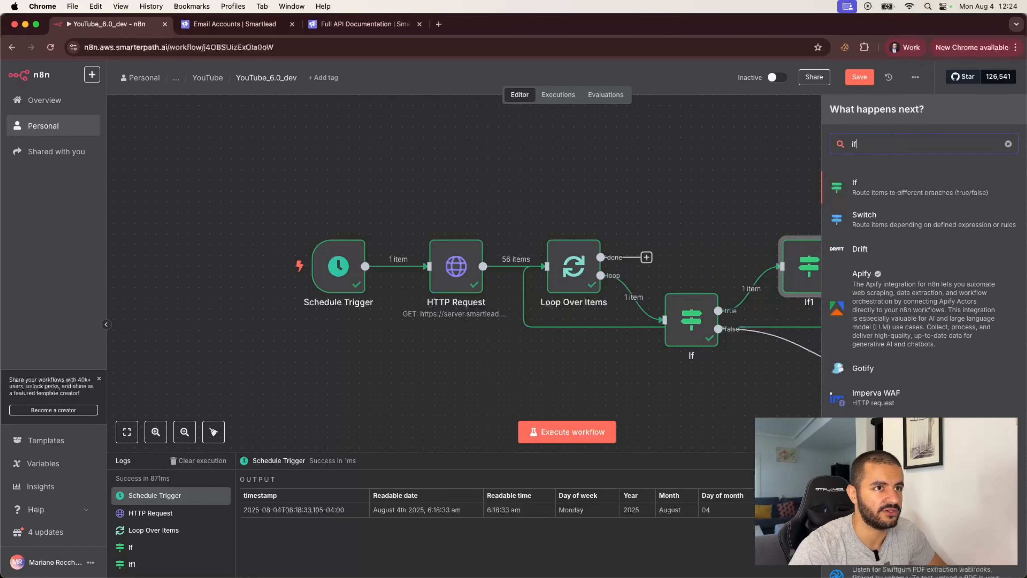
pyautogui.click(875, 184)
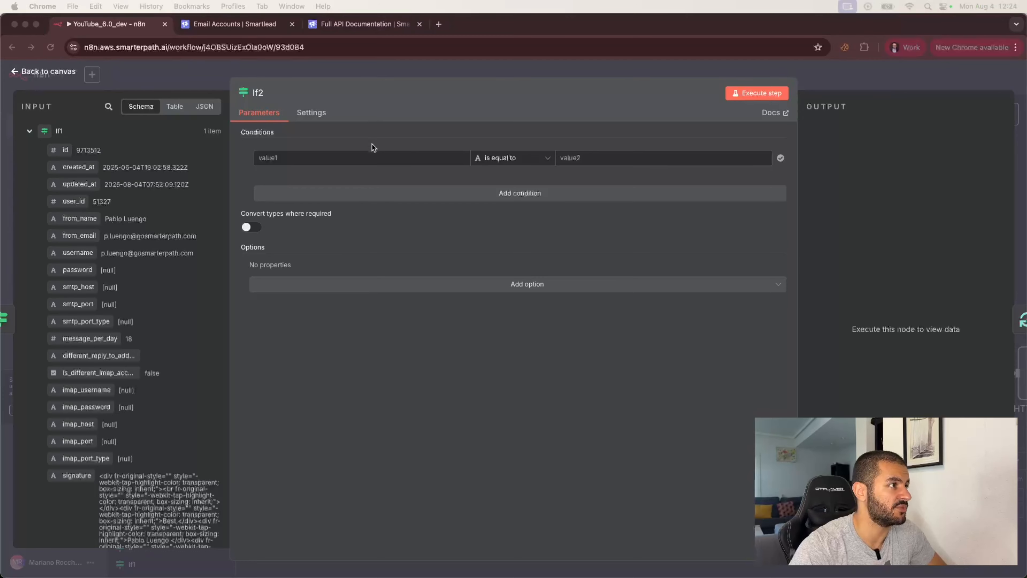
pyautogui.click(366, 159)
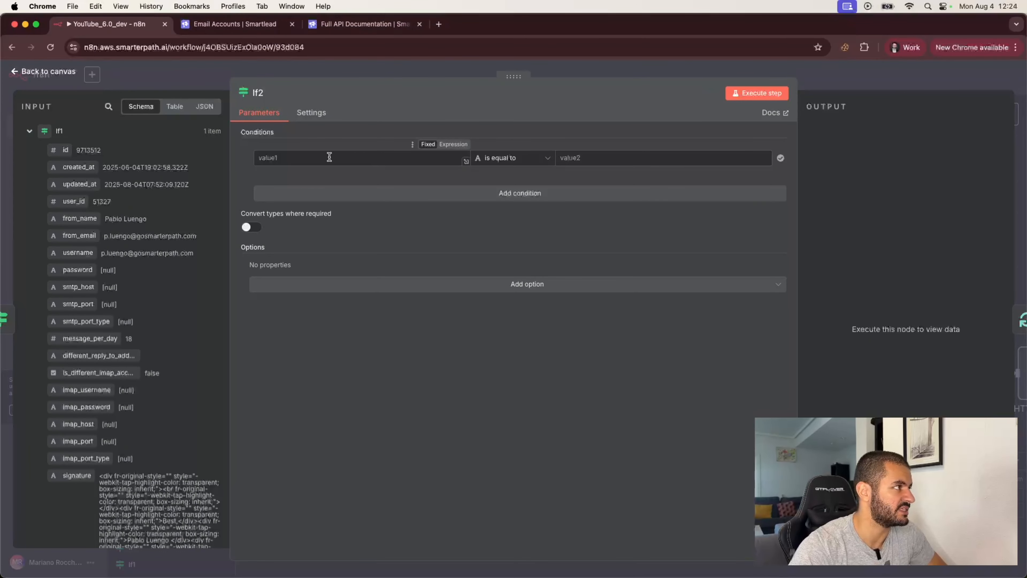
pyautogui.click(204, 70)
pyautogui.click(933, 173)
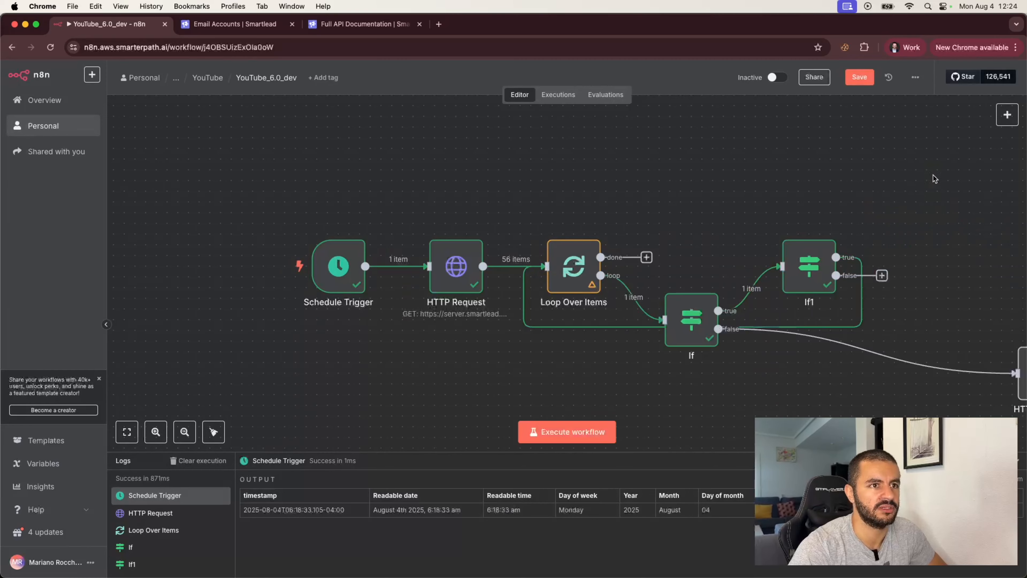
# - Duplicate If1 as If2 and connect If1's true output to it instead of the loop
pyautogui.press('super+c')
pyautogui.press('super+v')
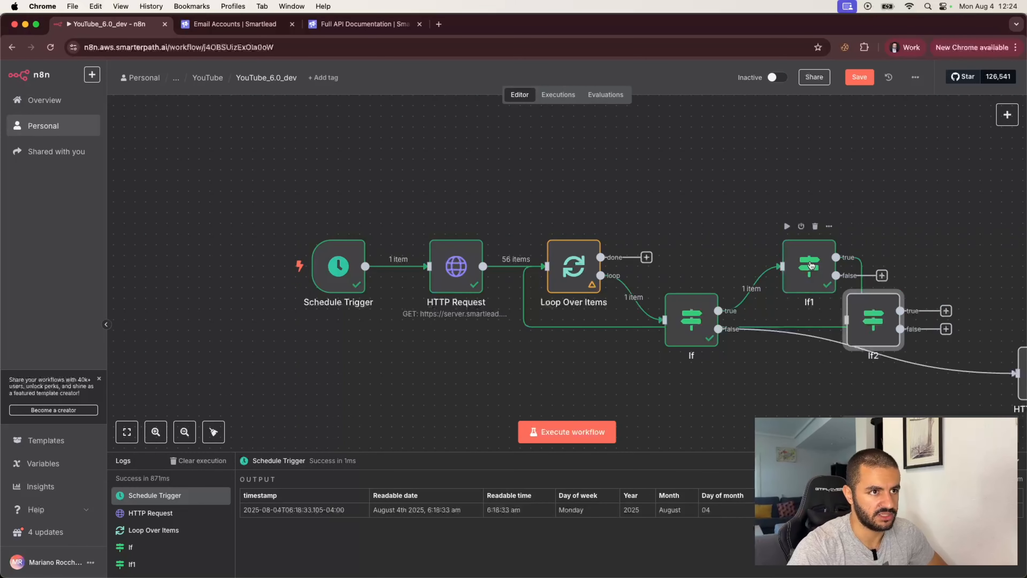
pyautogui.moveTo(872, 313); pyautogui.dragTo(925, 194)
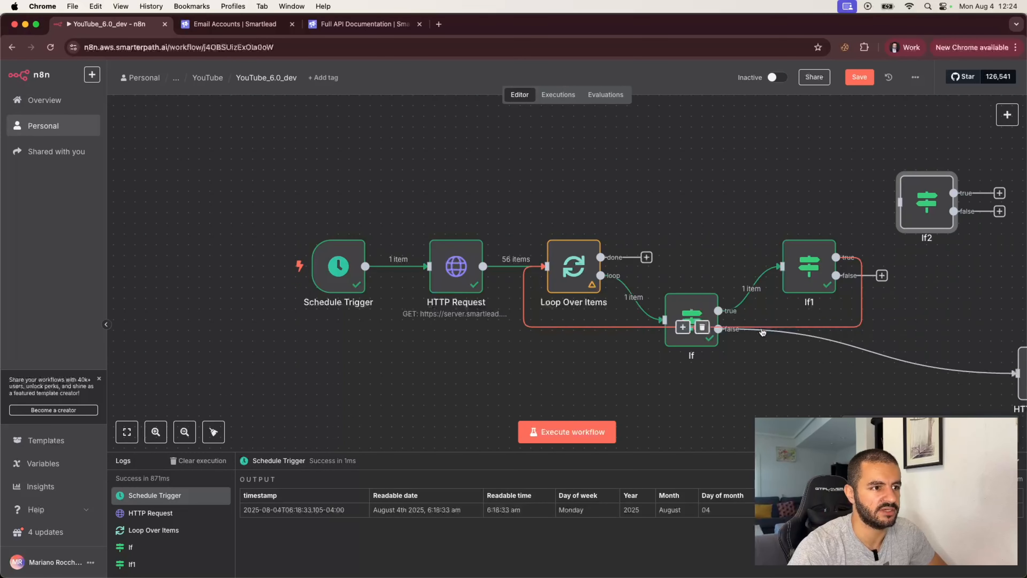
pyautogui.click(687, 327)
pyautogui.moveTo(893, 260); pyautogui.dragTo(899, 202)
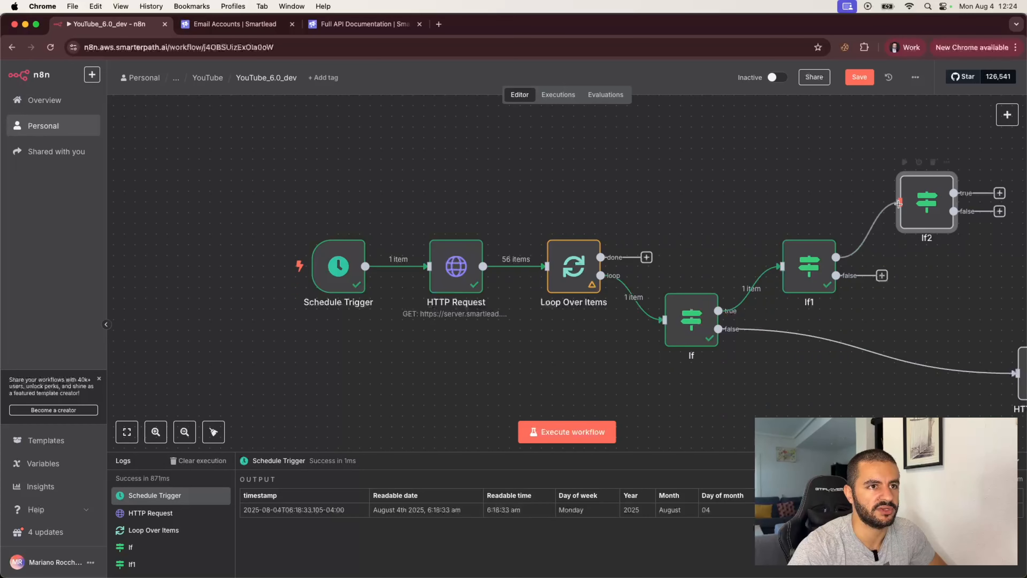
pyautogui.doubleClick(925, 202)
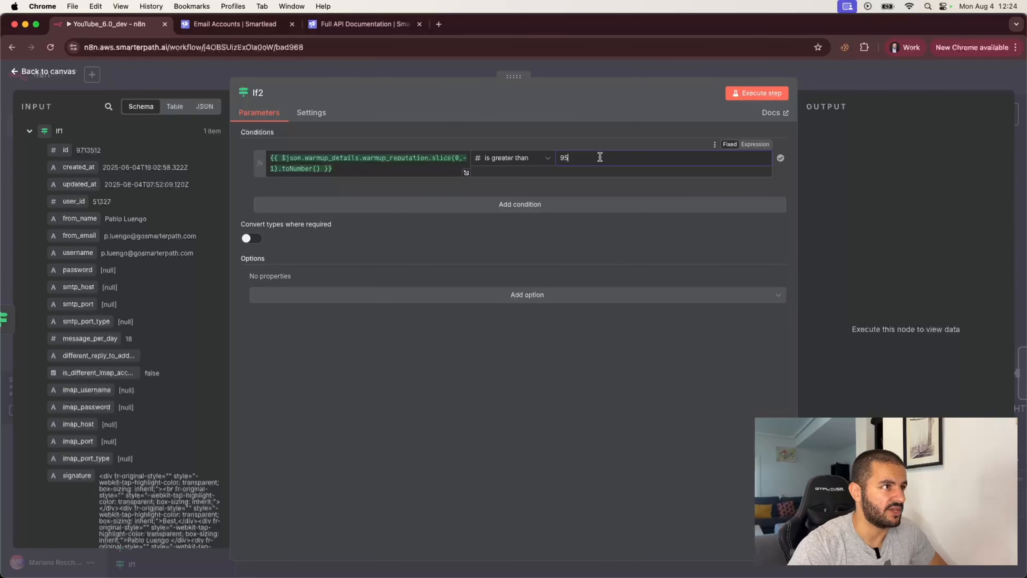
# - Raise the reputation threshold to 98 and add message_per_day as a second condition
pyautogui.click(496, 245)
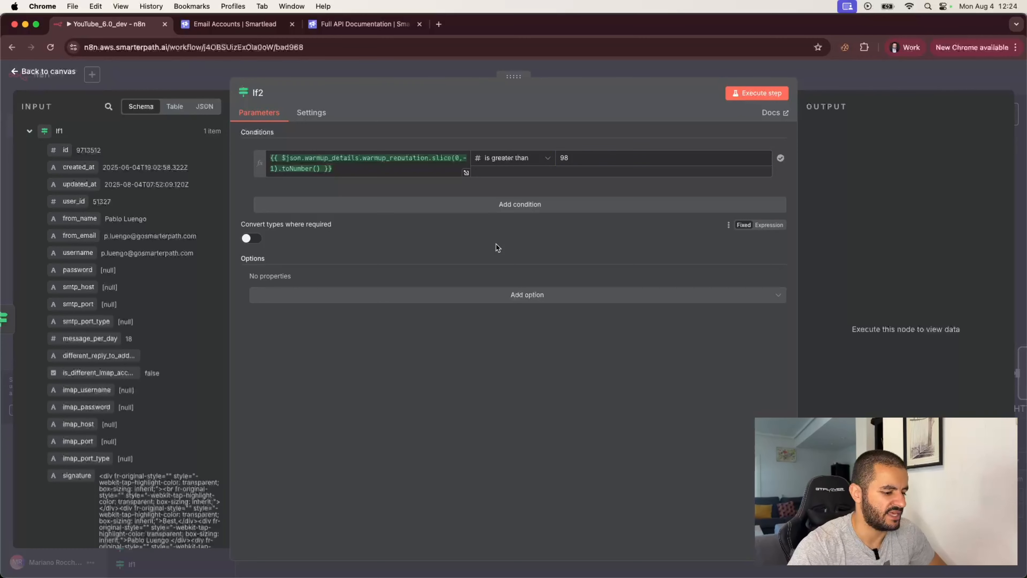
pyautogui.click(511, 205)
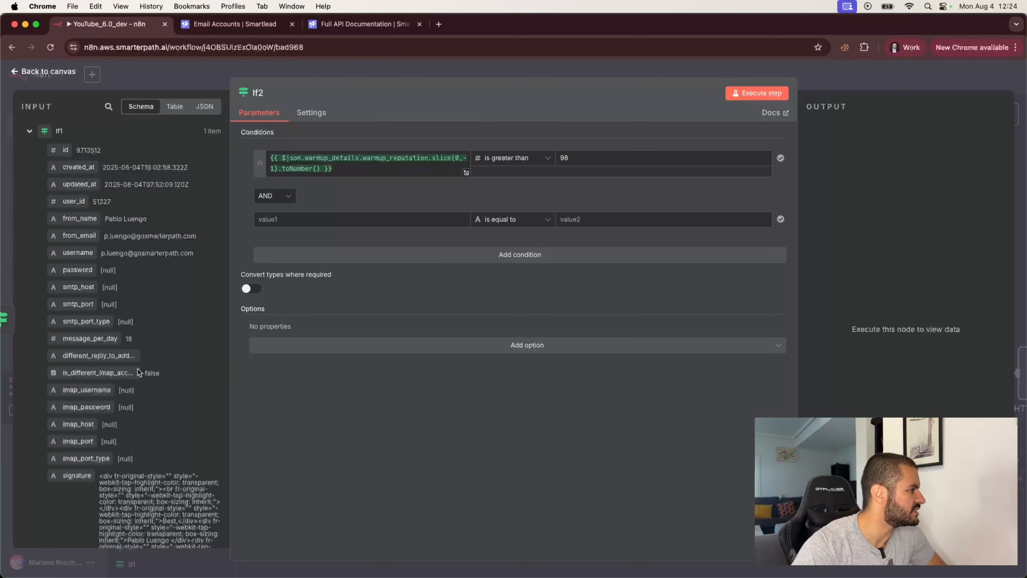
pyautogui.scroll(-10, 138, 372)
pyautogui.scroll(1, 112, 245)
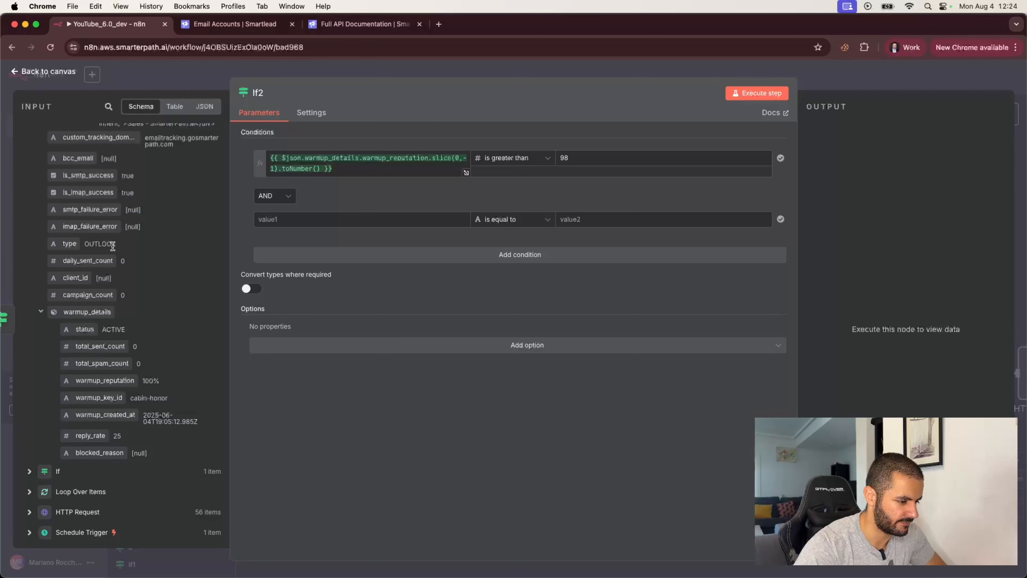
pyautogui.scroll(10, 112, 246)
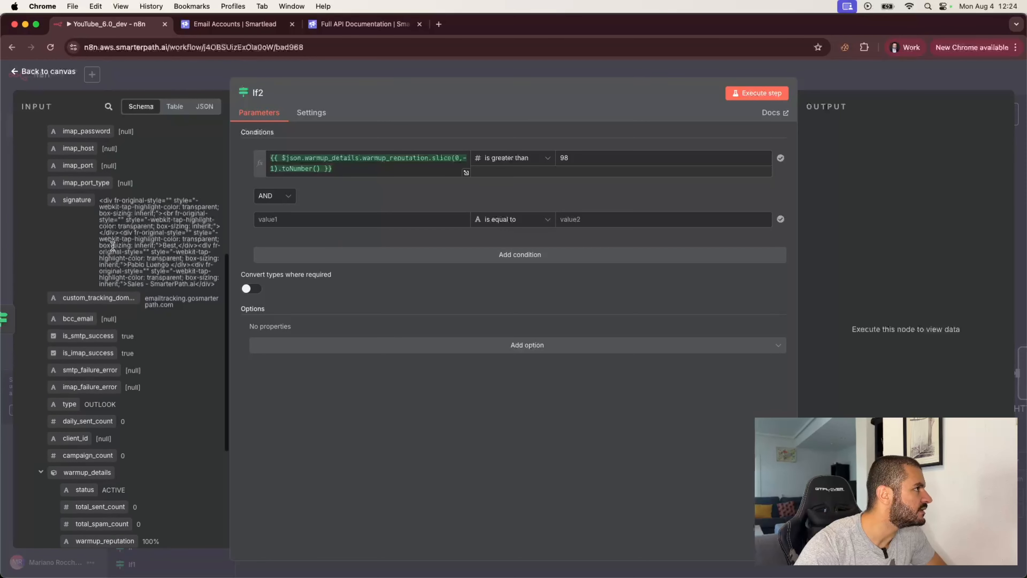
pyautogui.scroll(3, 112, 245)
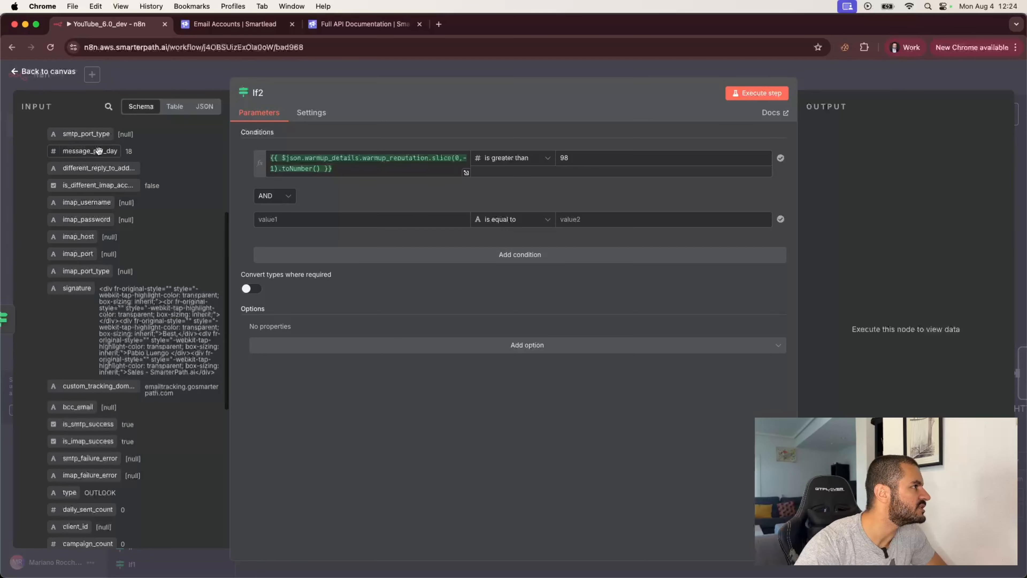
pyautogui.moveTo(98, 151); pyautogui.dragTo(299, 219)
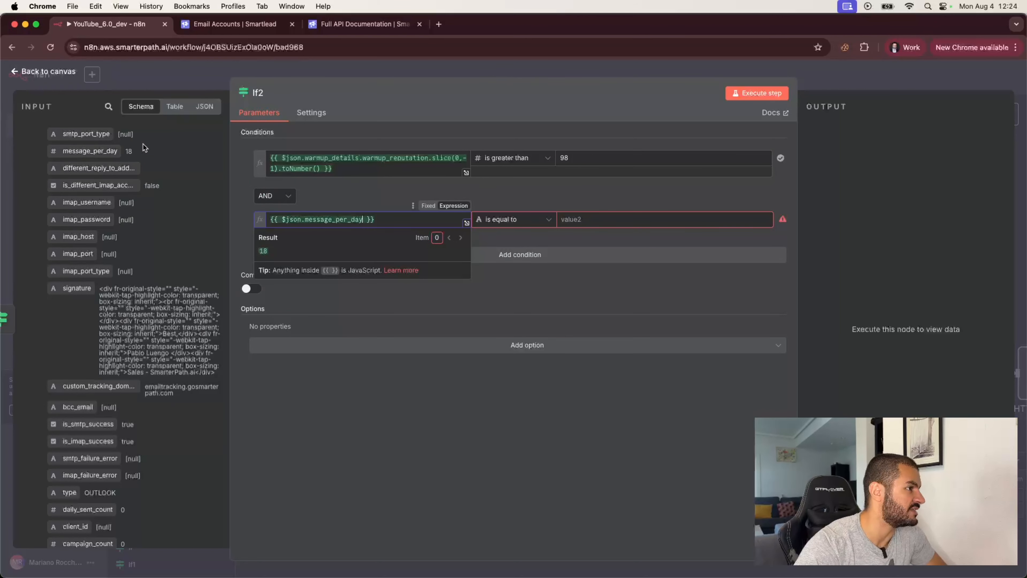
pyautogui.click(351, 197)
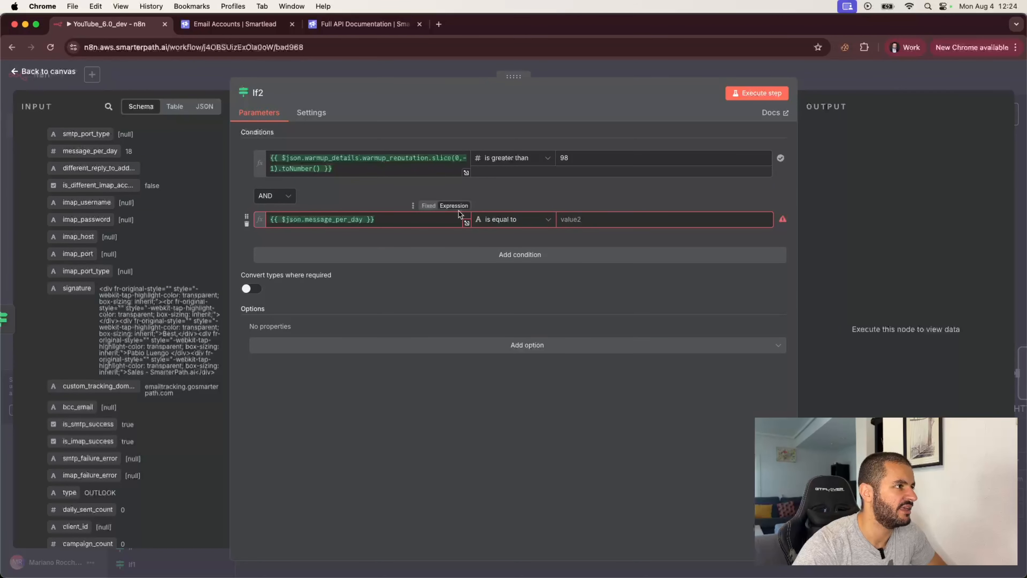
# - Set the second condition to Number is less than 30
pyautogui.click(530, 222)
pyautogui.moveTo(542, 246)
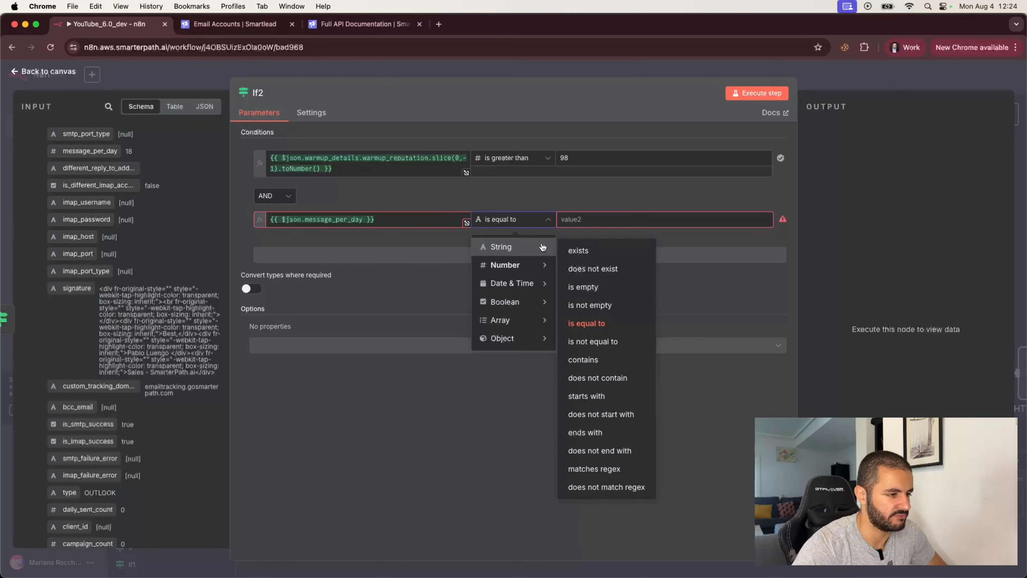
pyautogui.moveTo(542, 265)
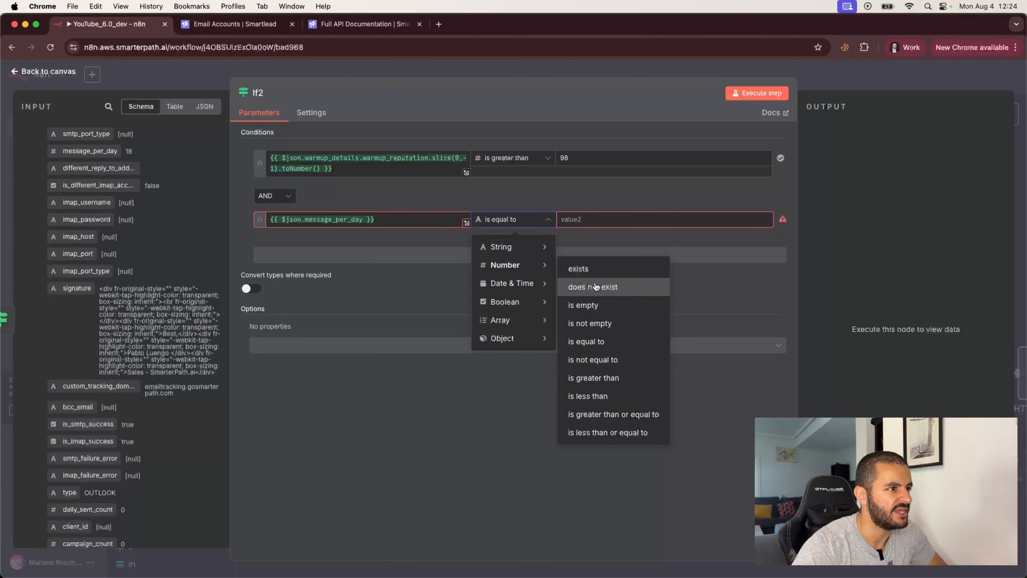
pyautogui.click(602, 395)
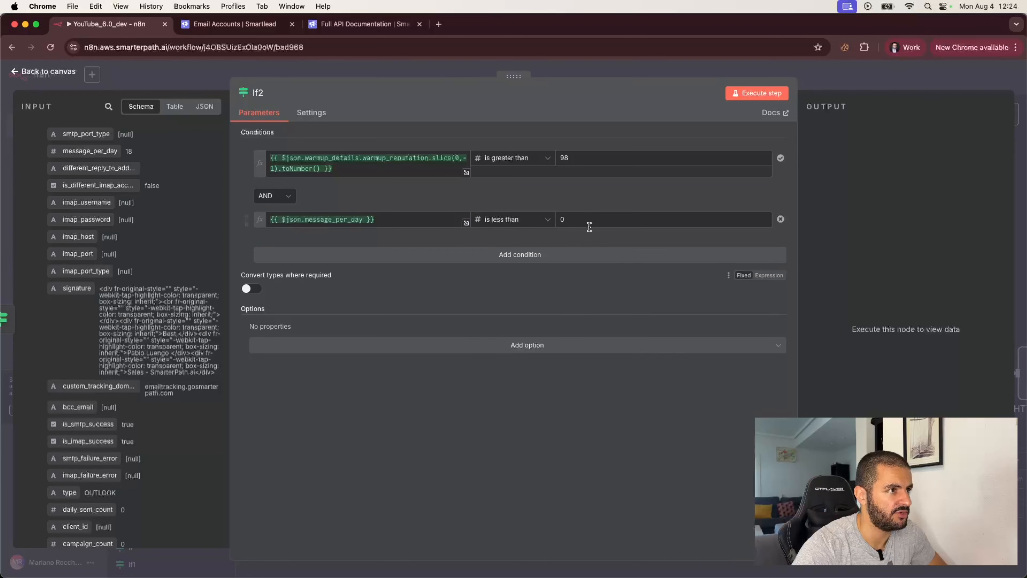
pyautogui.write('30')
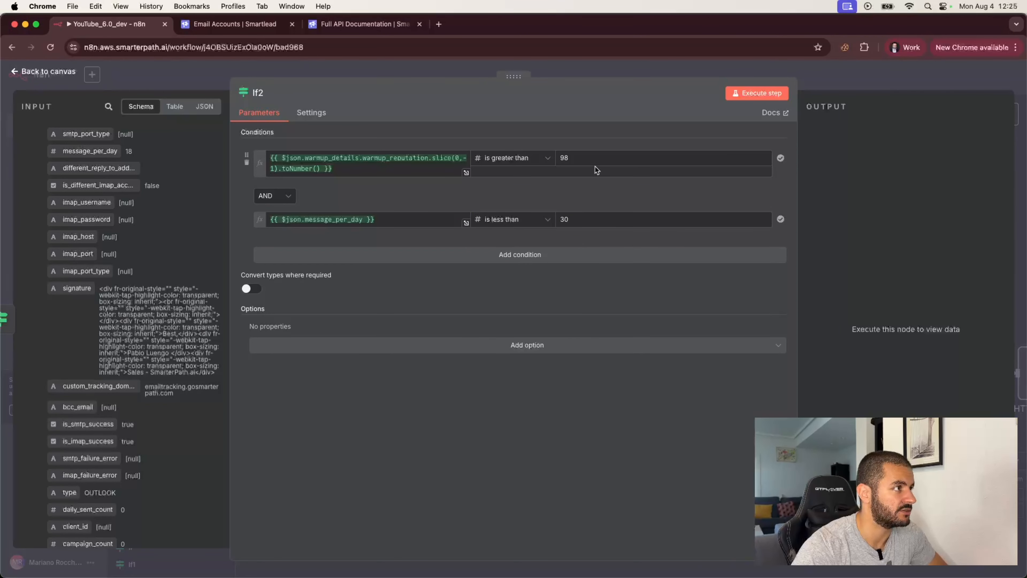
# - Check both expressions' results and execute If2 to test it
pyautogui.click(386, 163)
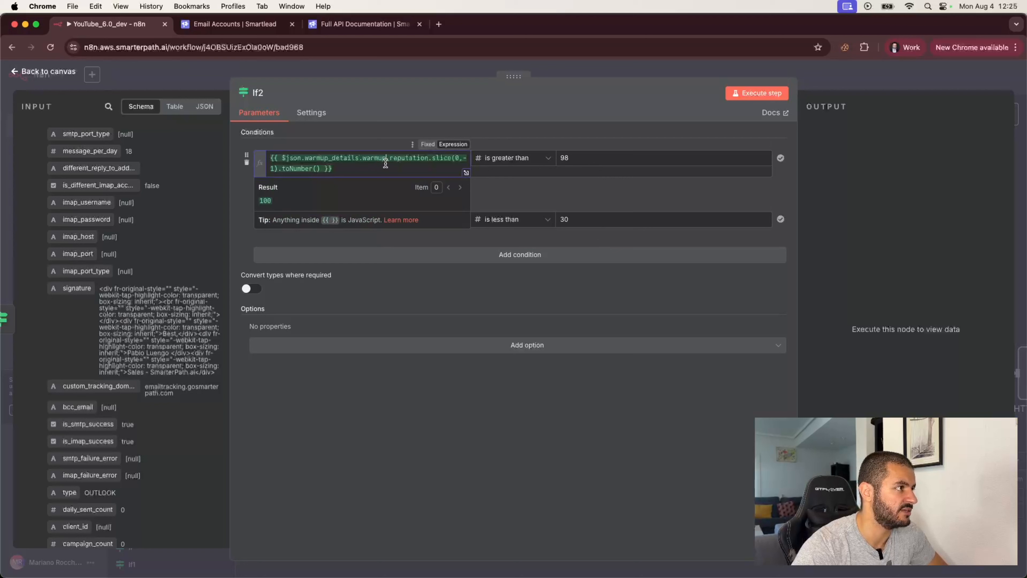
pyautogui.click(487, 196)
pyautogui.click(394, 222)
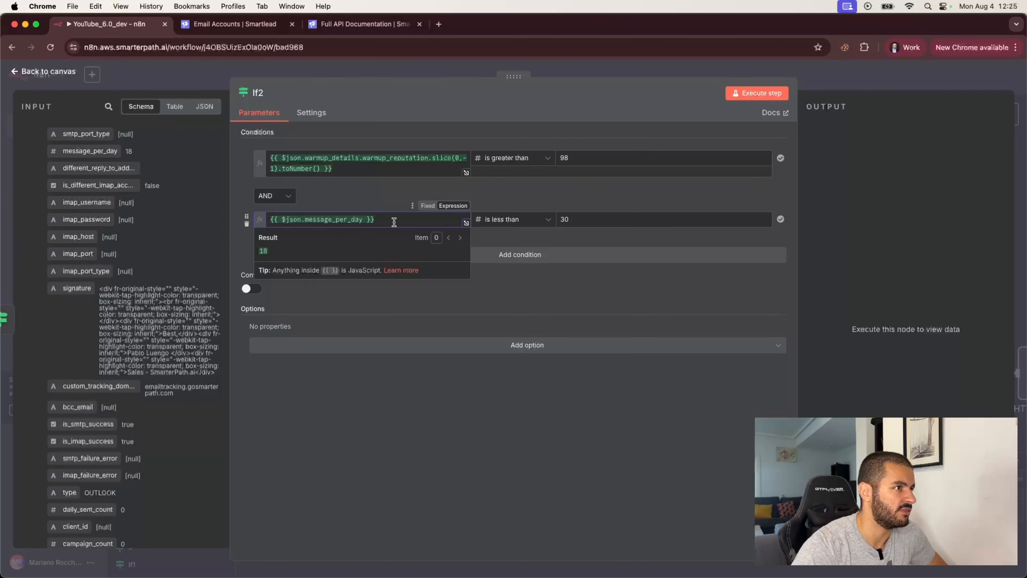
pyautogui.click(554, 200)
pyautogui.click(759, 93)
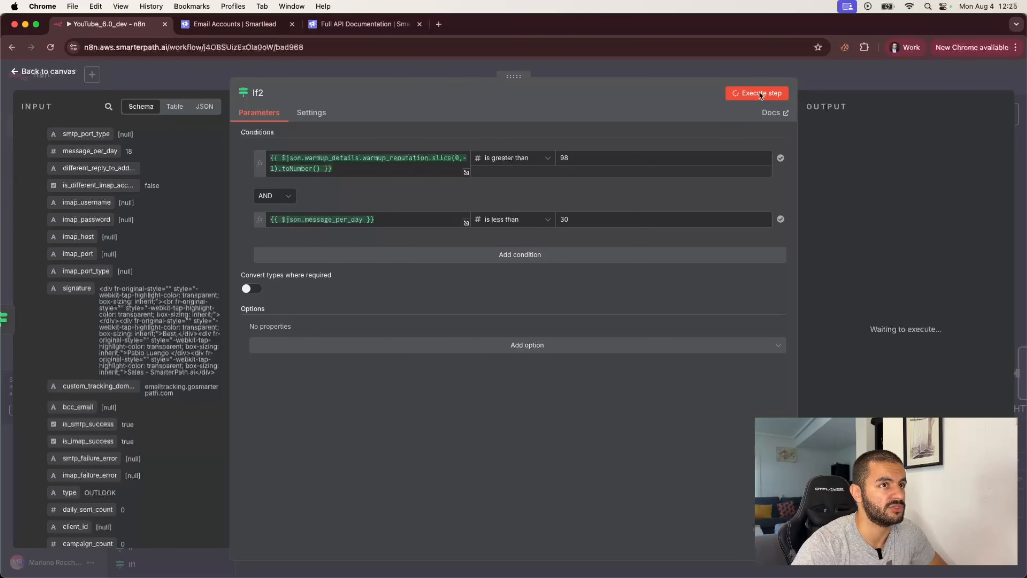
# - Move HTTP Request2 beside If2 and connect If2's true output to it
pyautogui.click(862, 74)
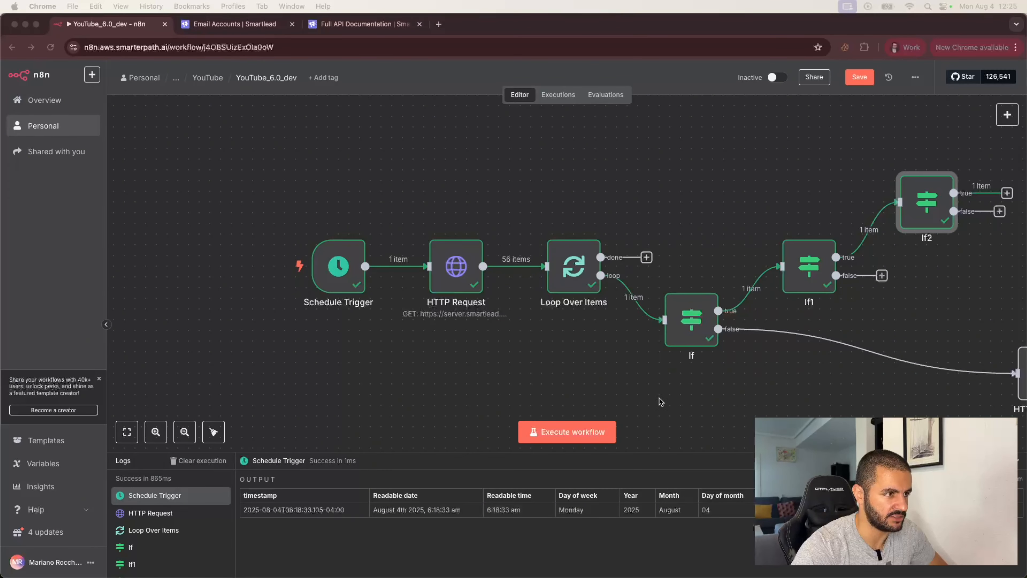
pyautogui.hscroll(10, 717, 367)
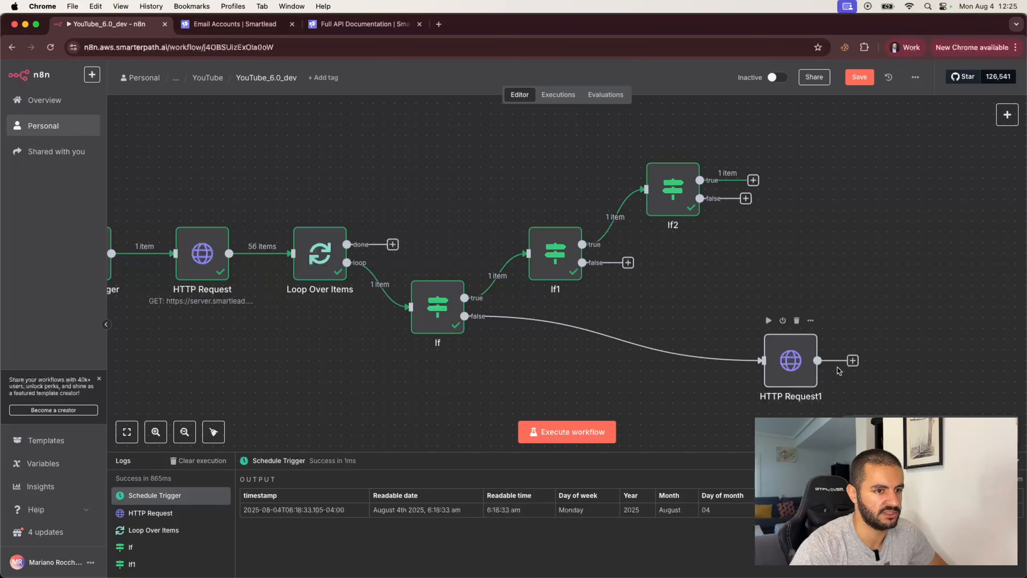
pyautogui.scroll(-2, 866, 362)
pyautogui.moveTo(870, 389); pyautogui.dragTo(825, 108)
pyautogui.scroll(1, 803, 223)
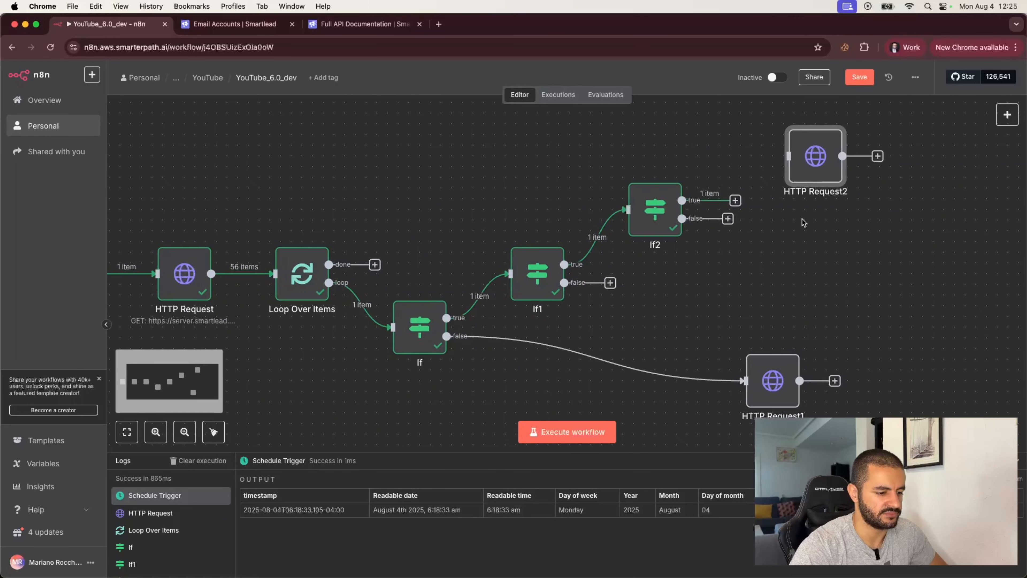
pyautogui.moveTo(735, 200); pyautogui.dragTo(789, 158)
# - Review HTTP Request2's settings and If2's message_per_day condition
pyautogui.doubleClick(811, 163)
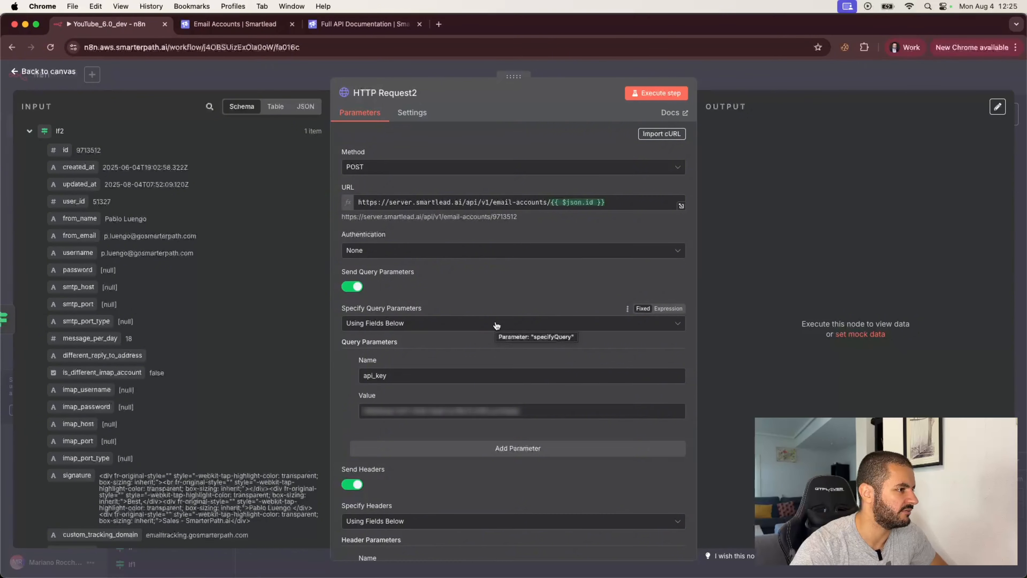
pyautogui.scroll(-10, 493, 316)
pyautogui.click(297, 77)
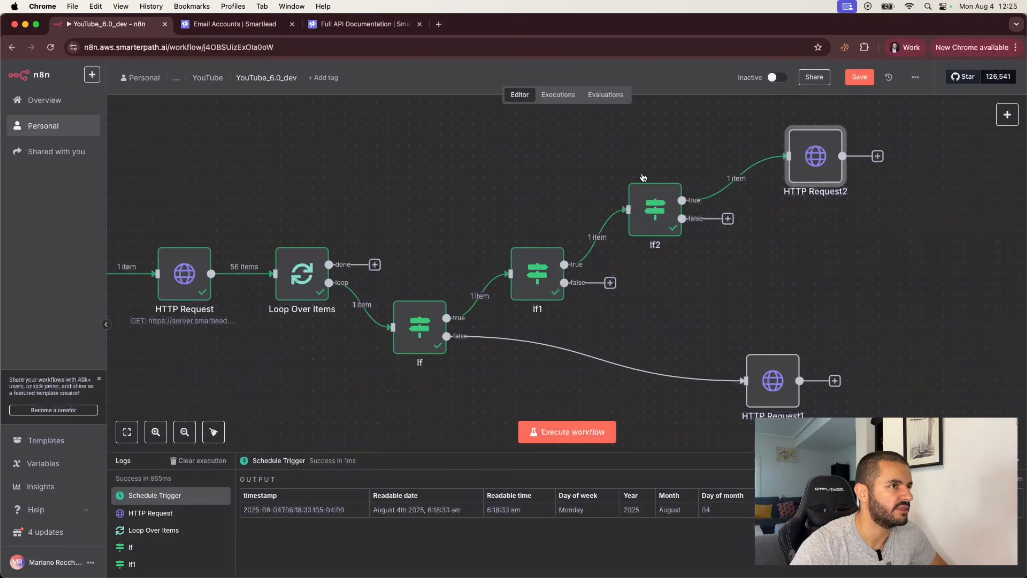
pyautogui.doubleClick(664, 204)
pyautogui.moveTo(373, 218); pyautogui.dragTo(268, 218)
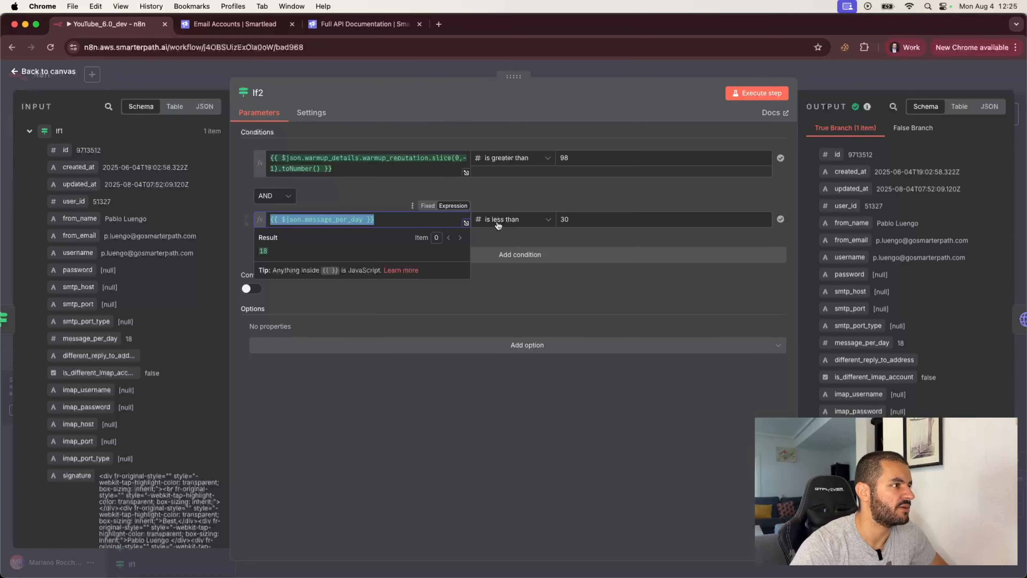
pyautogui.click(597, 71)
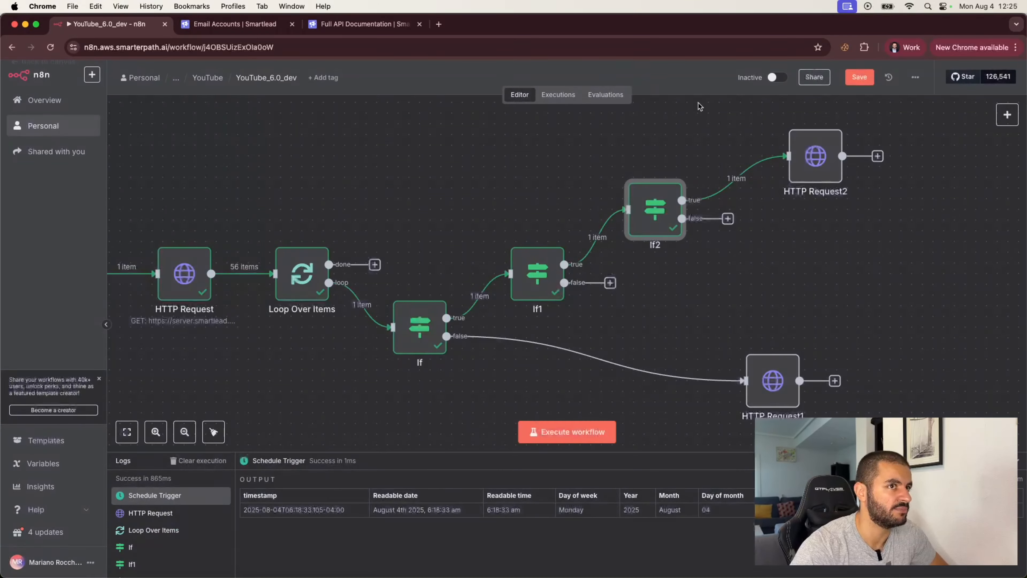
# - Switch HTTP Request2's max_email_per_day value from fixed 5 to an expression
pyautogui.doubleClick(811, 158)
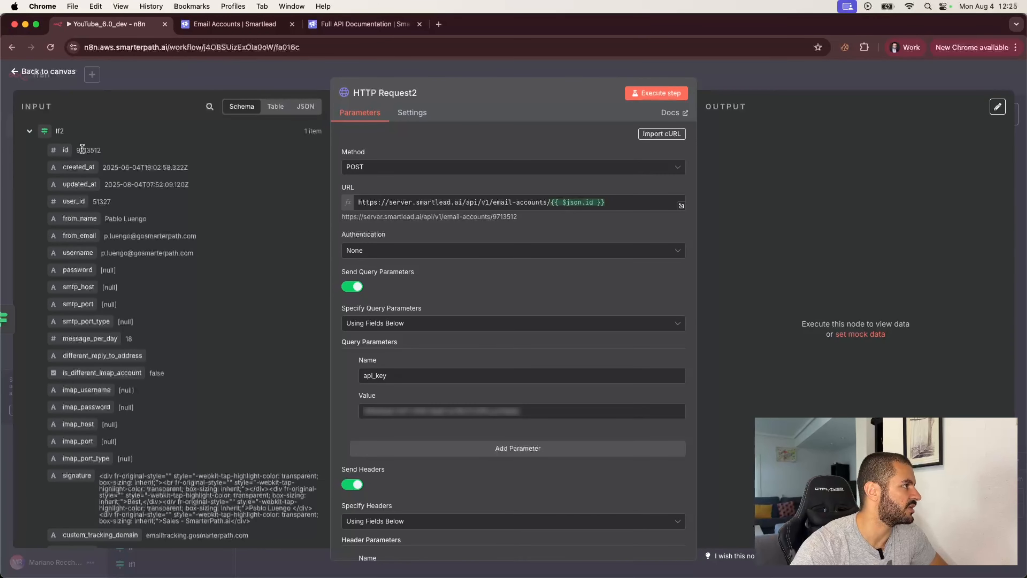
pyautogui.scroll(-5, 114, 333)
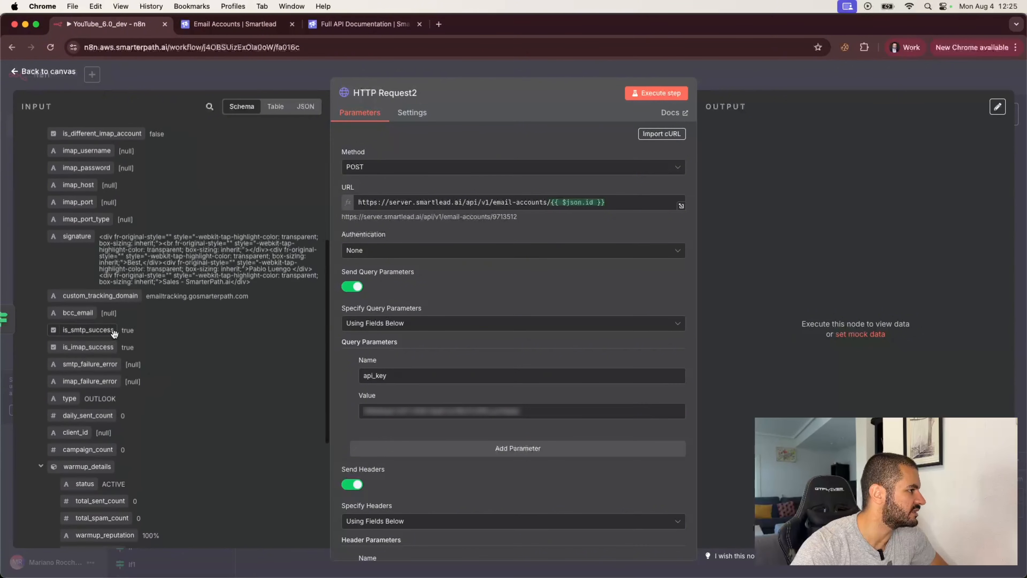
pyautogui.scroll(-3, 114, 334)
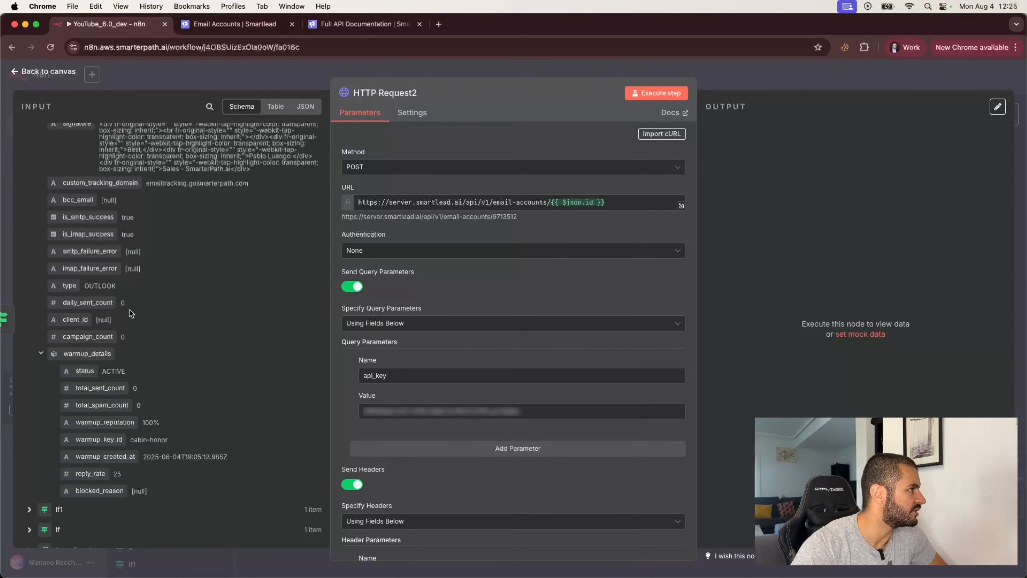
pyautogui.scroll(7, 130, 310)
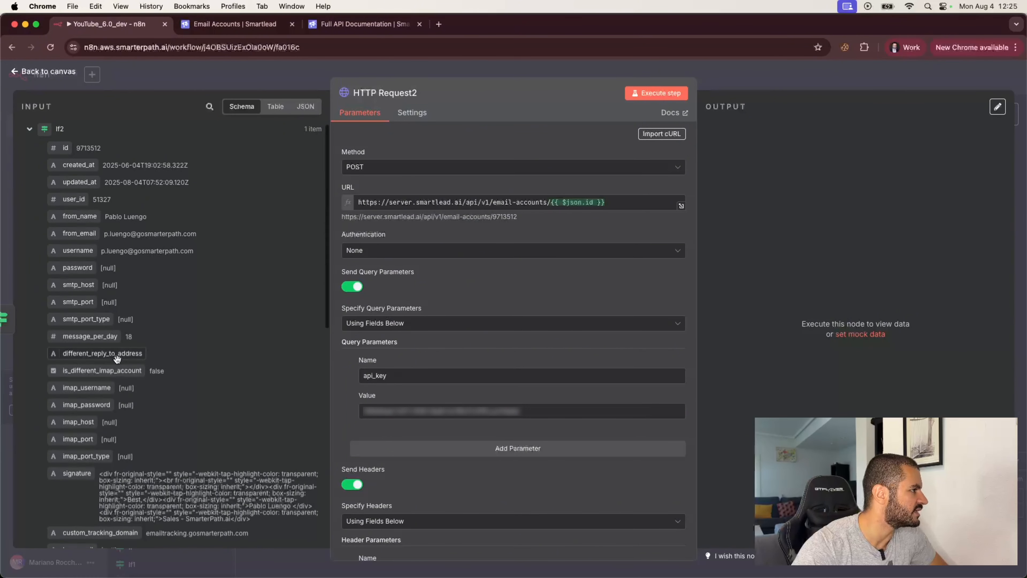
pyautogui.scroll(-1, 117, 359)
pyautogui.scroll(-10, 489, 429)
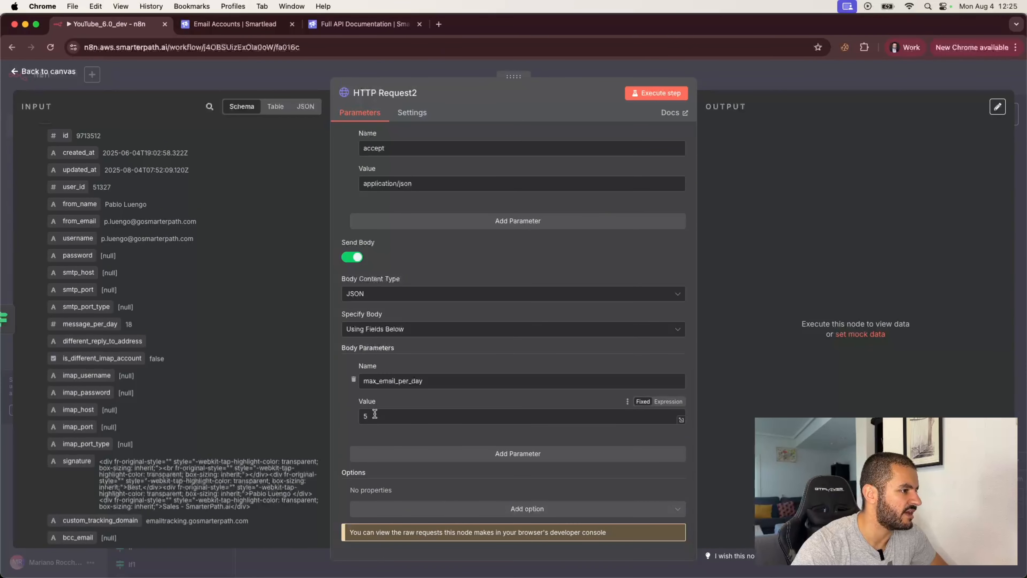
pyautogui.click(668, 402)
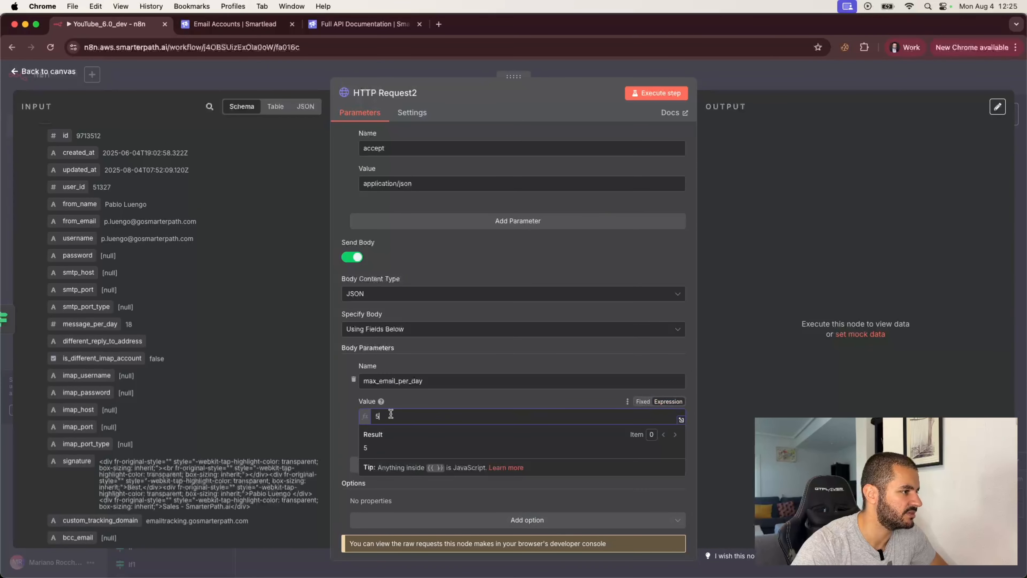
pyautogui.press('BackSpace')
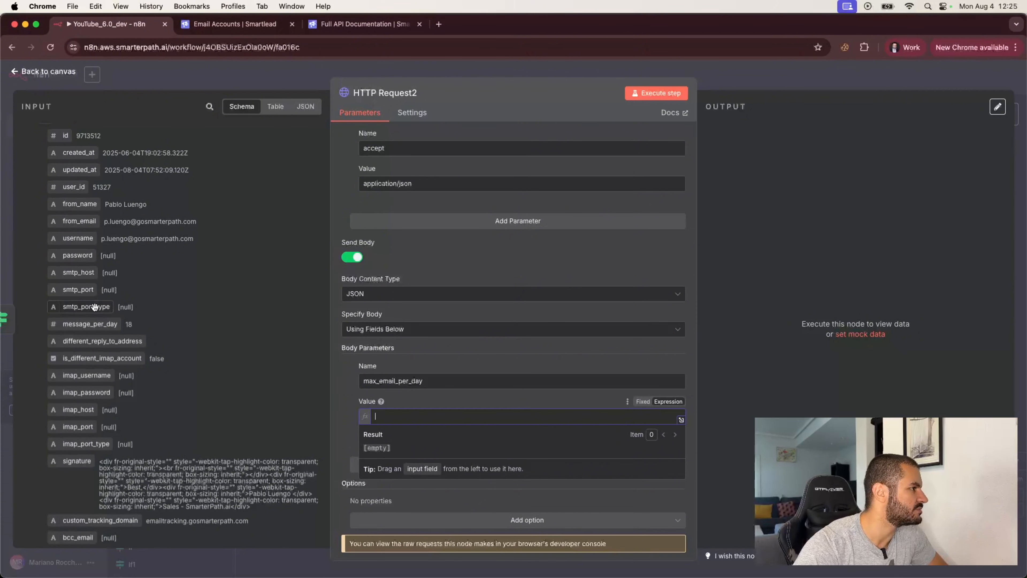
# - Make the expression message_per_day +1, resolving to 19
pyautogui.moveTo(90, 324); pyautogui.dragTo(403, 422)
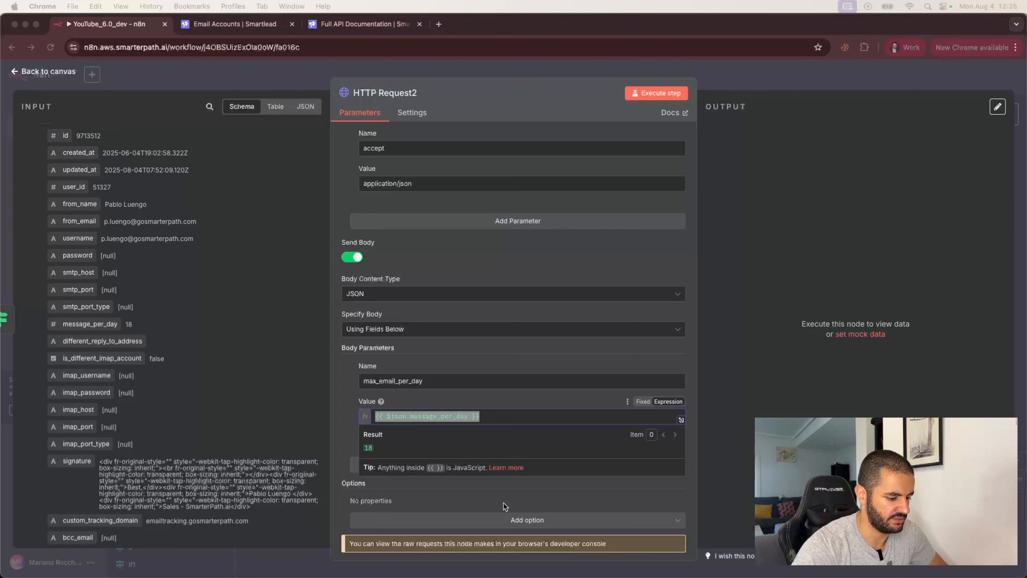
pyautogui.click(469, 416)
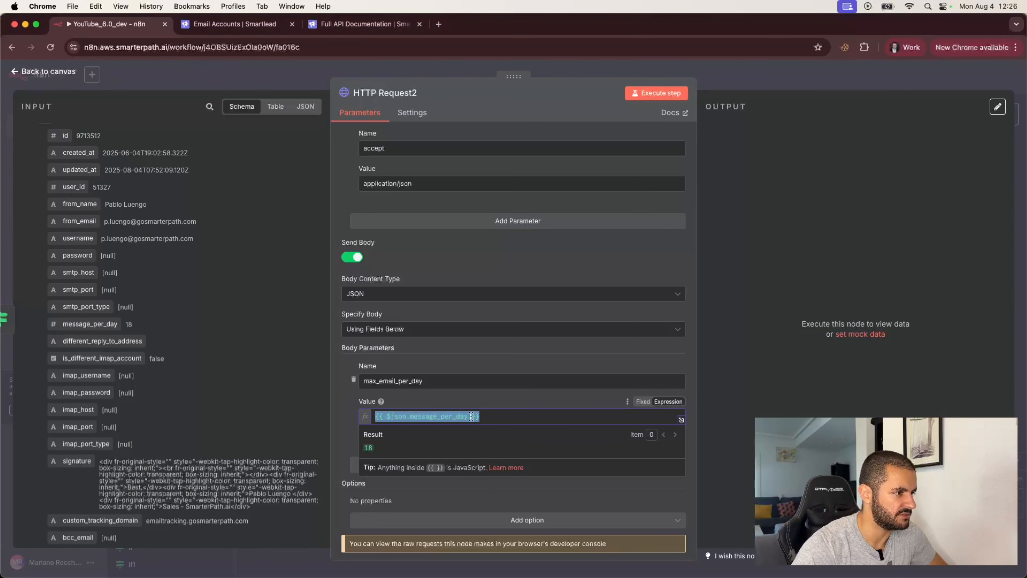
pyautogui.click(471, 417)
pyautogui.write('+1')
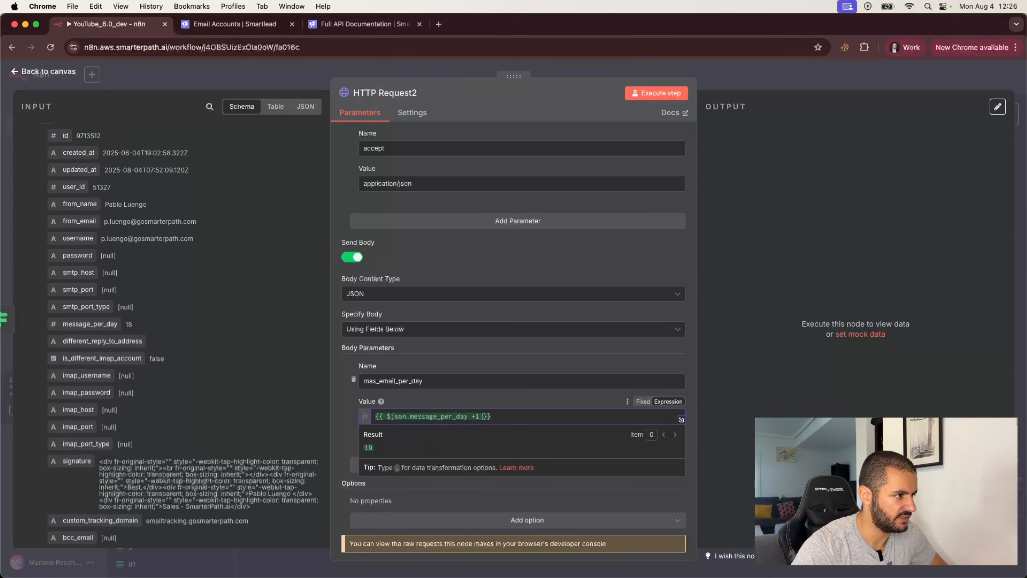
pyautogui.click(494, 401)
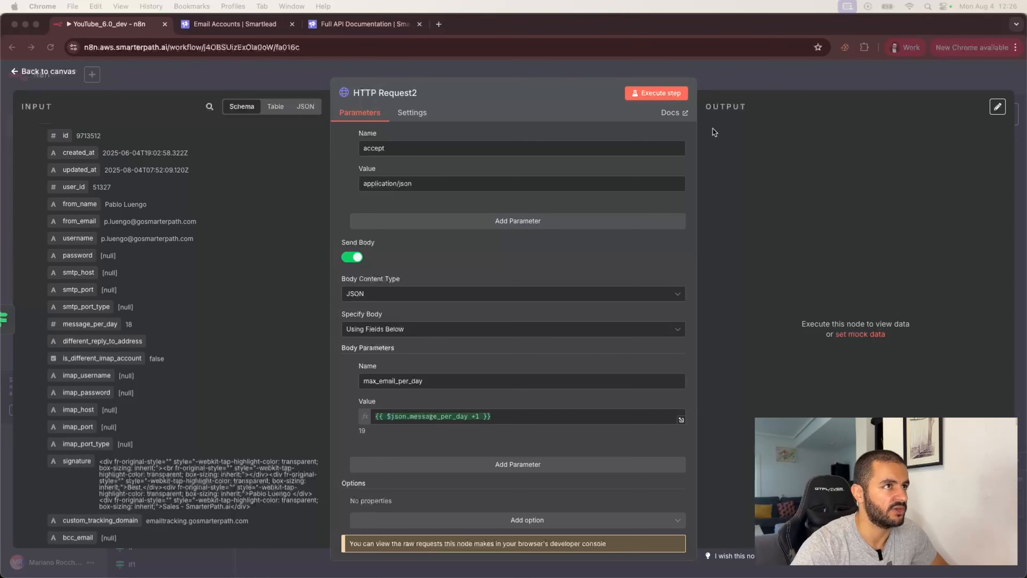
pyautogui.click(752, 75)
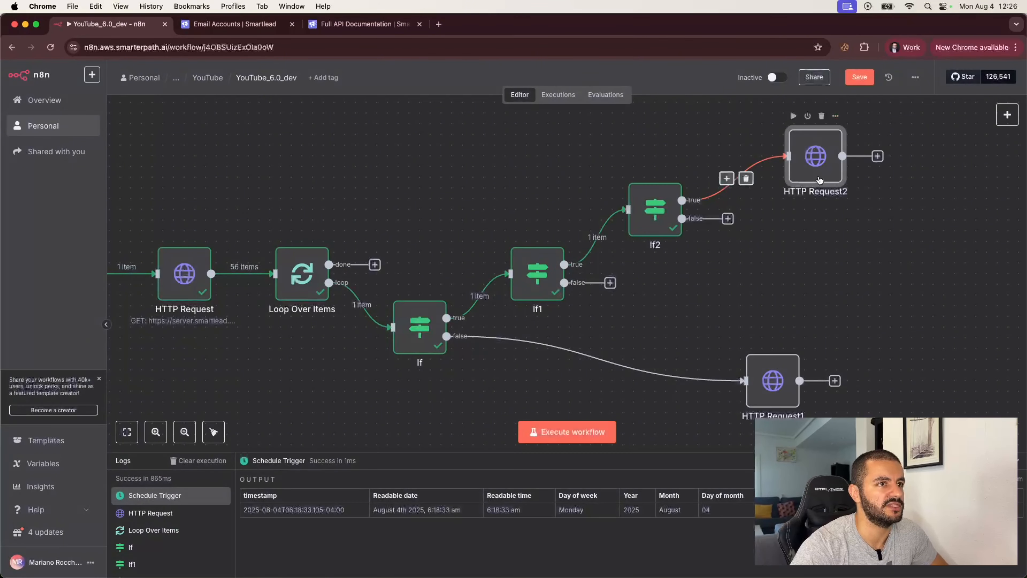
# - Loop HTTP Request2's output back to Loop Over Items and name the first If 'Warmup Active'
pyautogui.moveTo(876, 156); pyautogui.dragTo(281, 285)
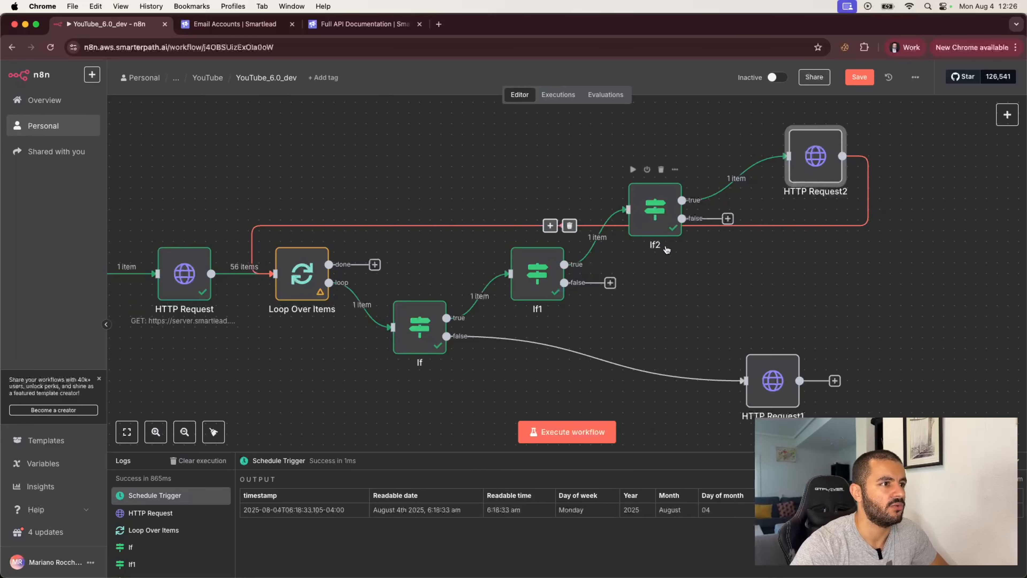
pyautogui.doubleClick(413, 329)
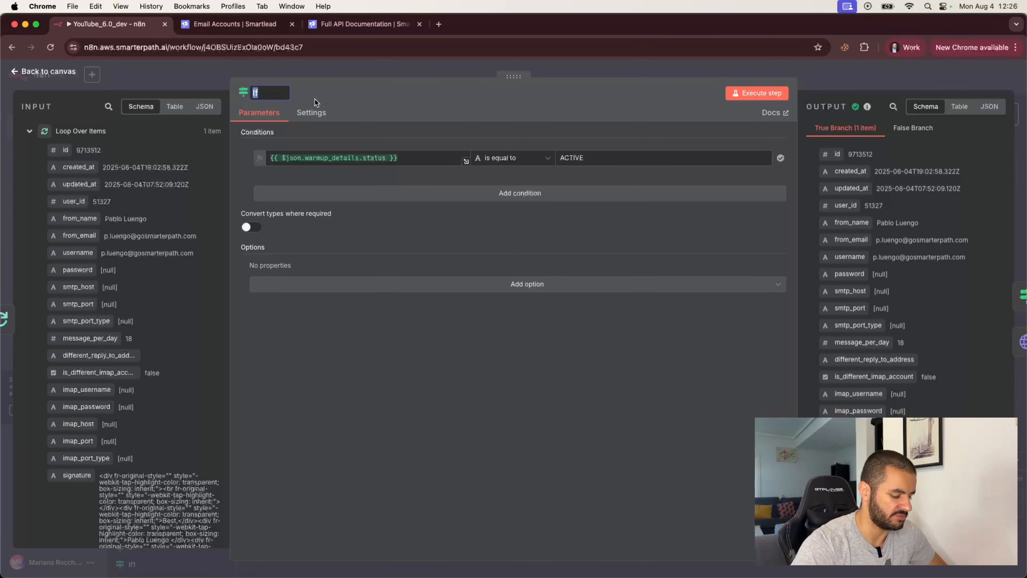
pyautogui.write('Warmup Active')
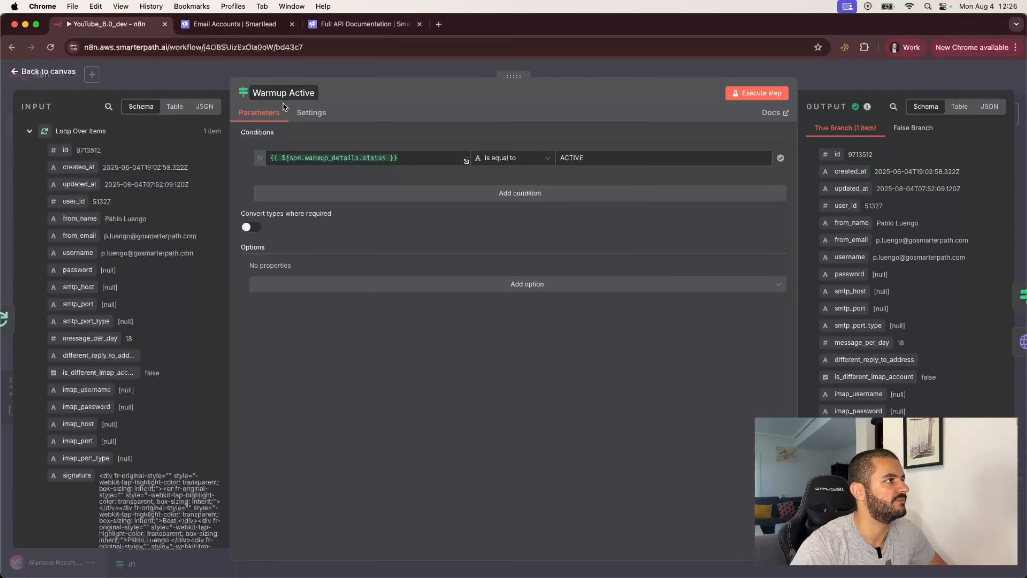
pyautogui.press('Return')
pyautogui.click(191, 71)
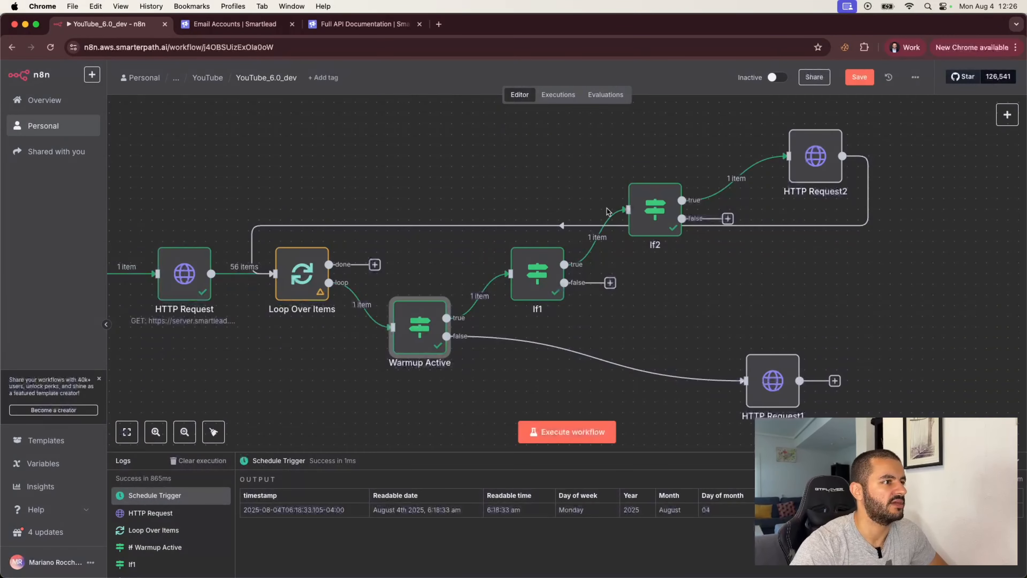
# - Rename If1 to 'Higher than 95%'
pyautogui.doubleClick(537, 276)
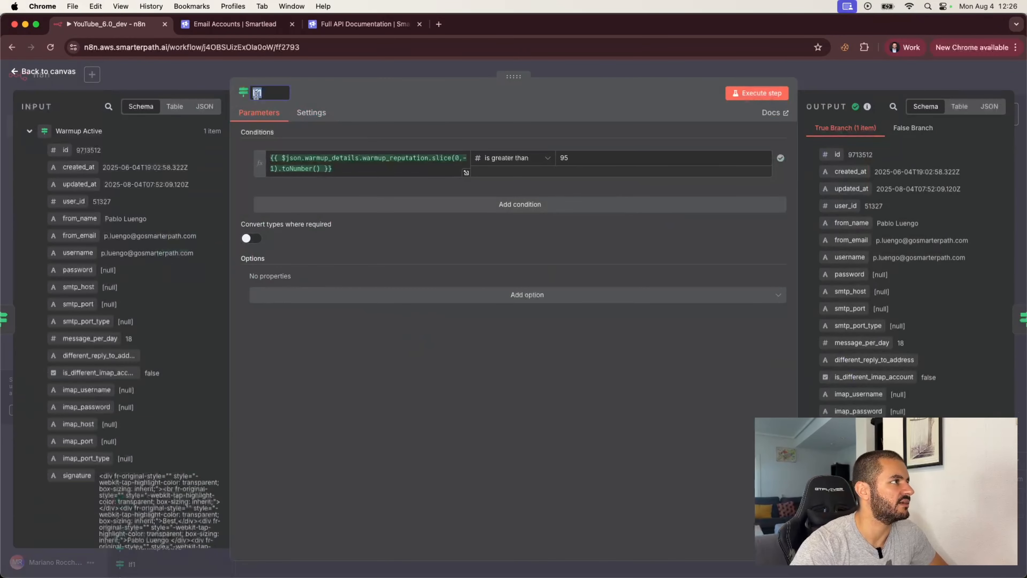
pyautogui.write('Higher than')
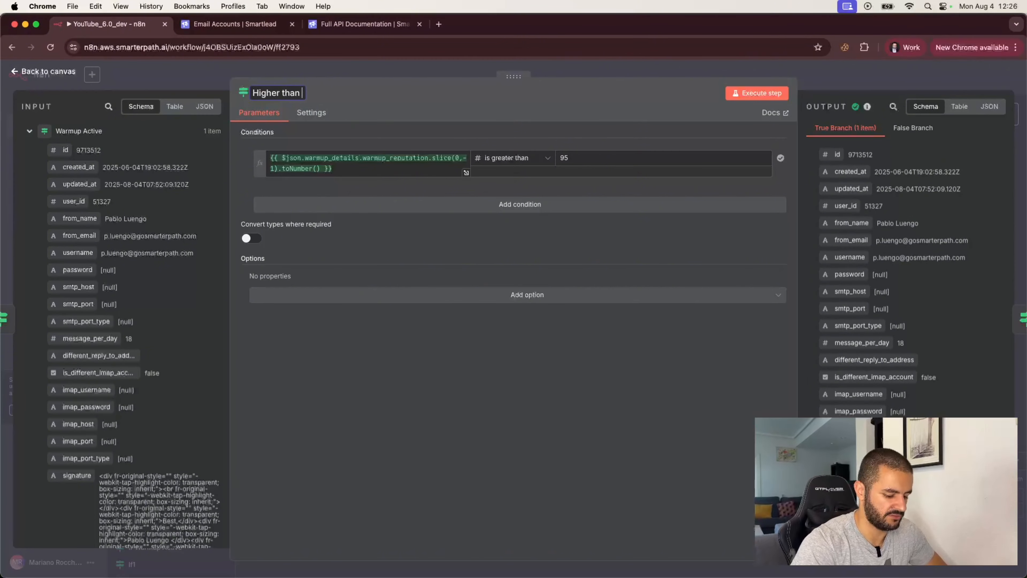
pyautogui.write(' 95%')
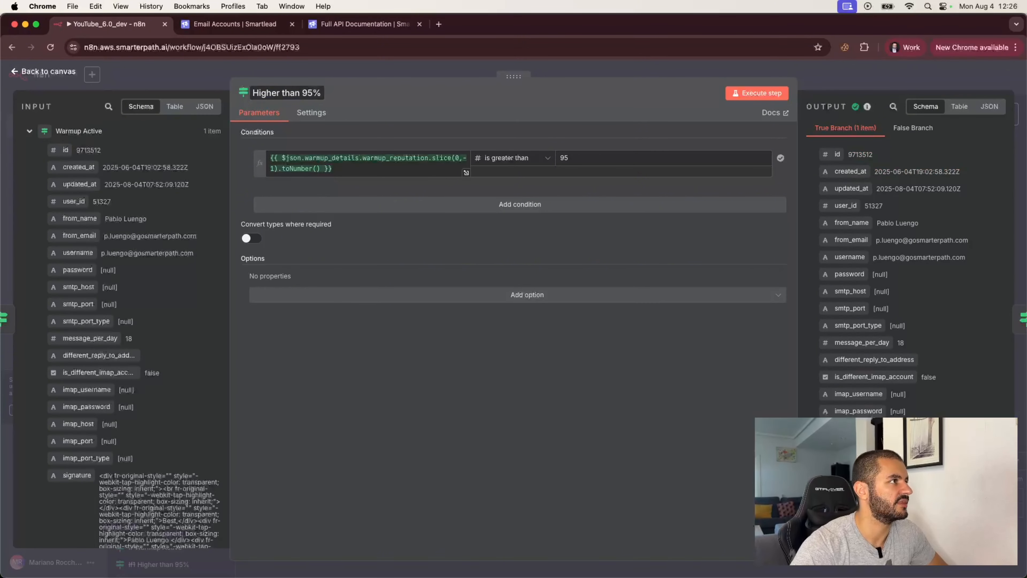
pyautogui.press('Return')
pyautogui.click(124, 77)
# - Rename If2 to '>98% & <30'
pyautogui.doubleClick(637, 216)
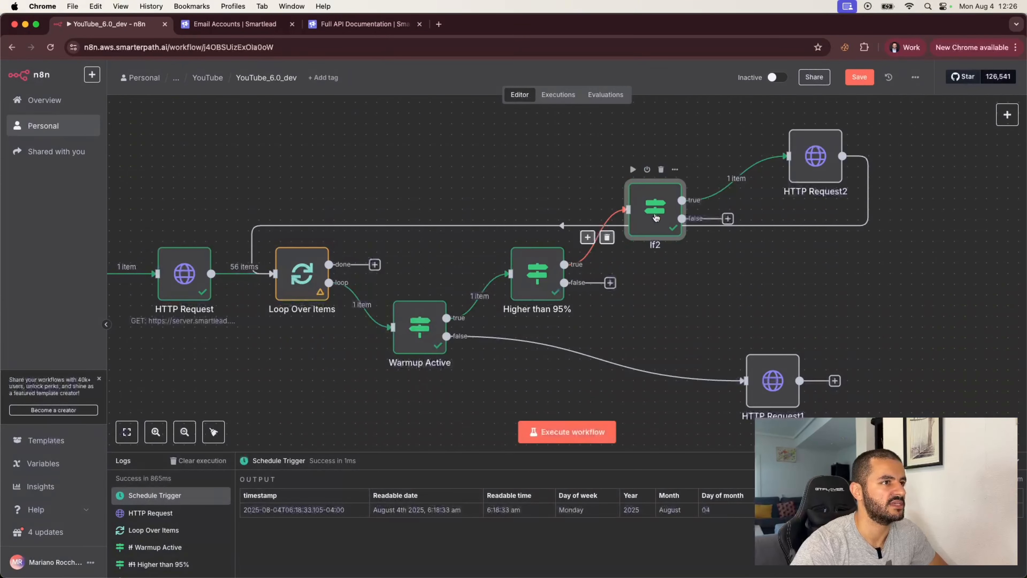
pyautogui.click(256, 92)
pyautogui.write('High')
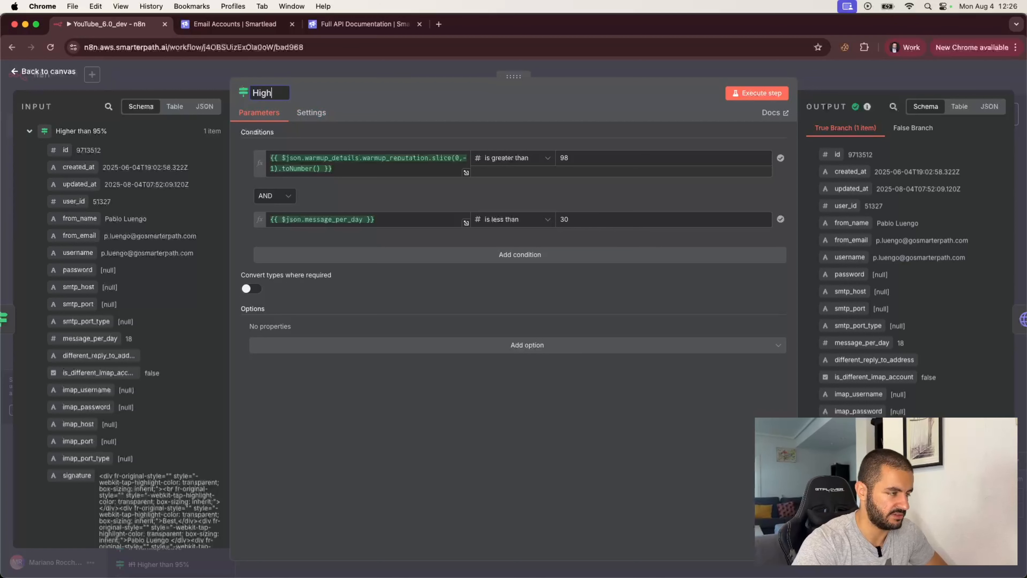
pyautogui.write('er than')
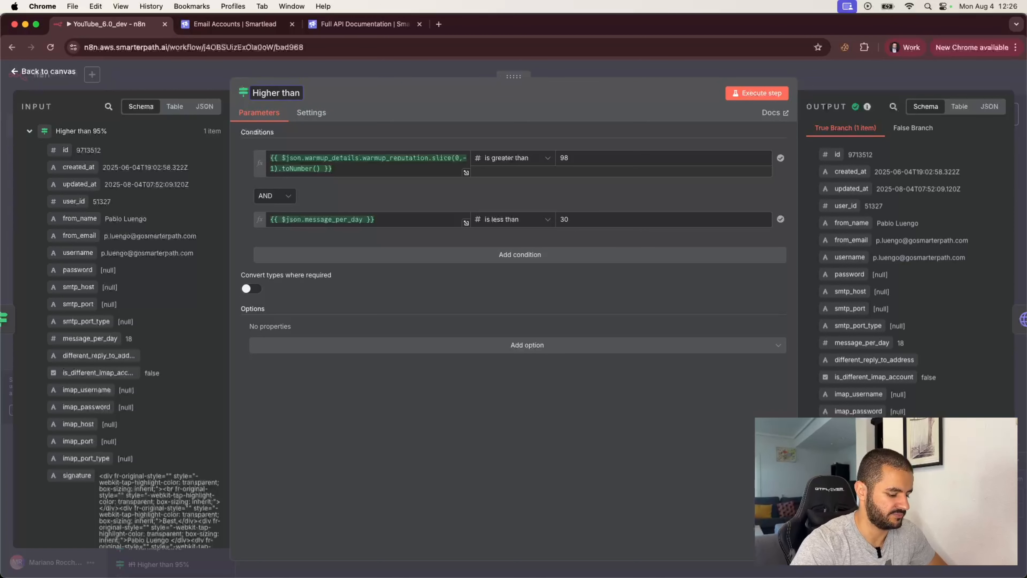
pyautogui.press('super+a')
pyautogui.press('BackSpace')
pyautogui.write('>')
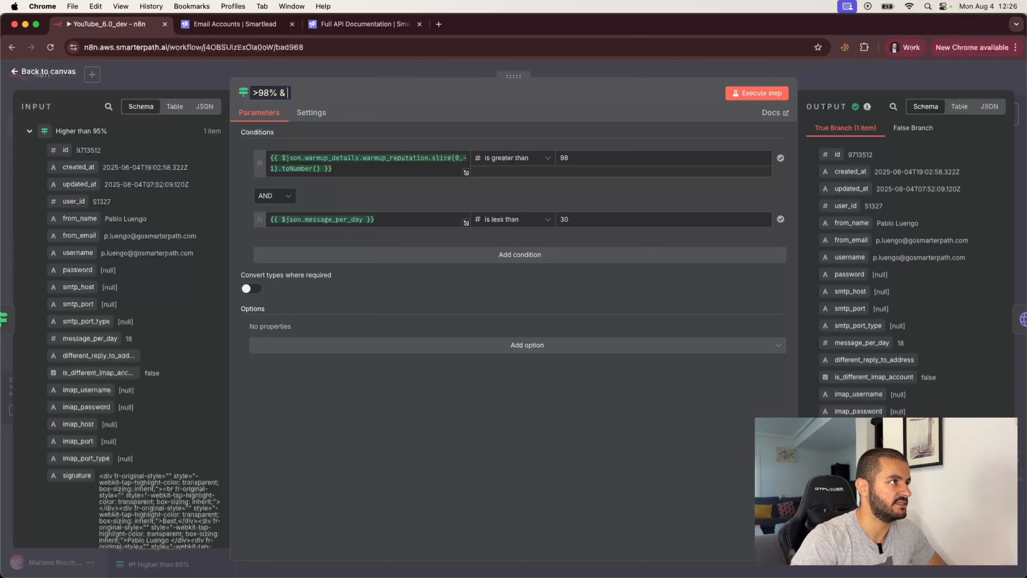
pyautogui.write('98% & <')
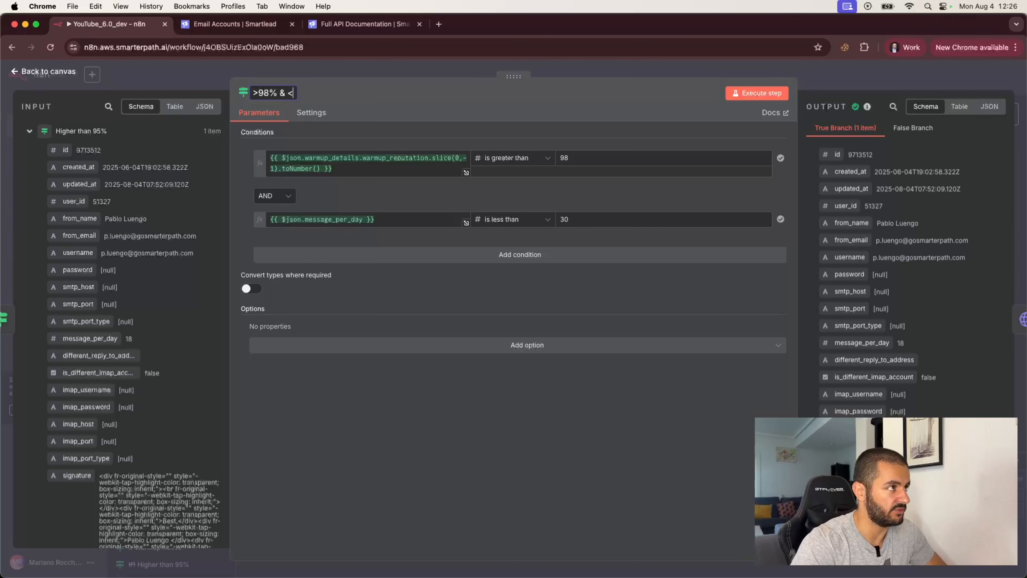
pyautogui.write('30')
pyautogui.click(124, 79)
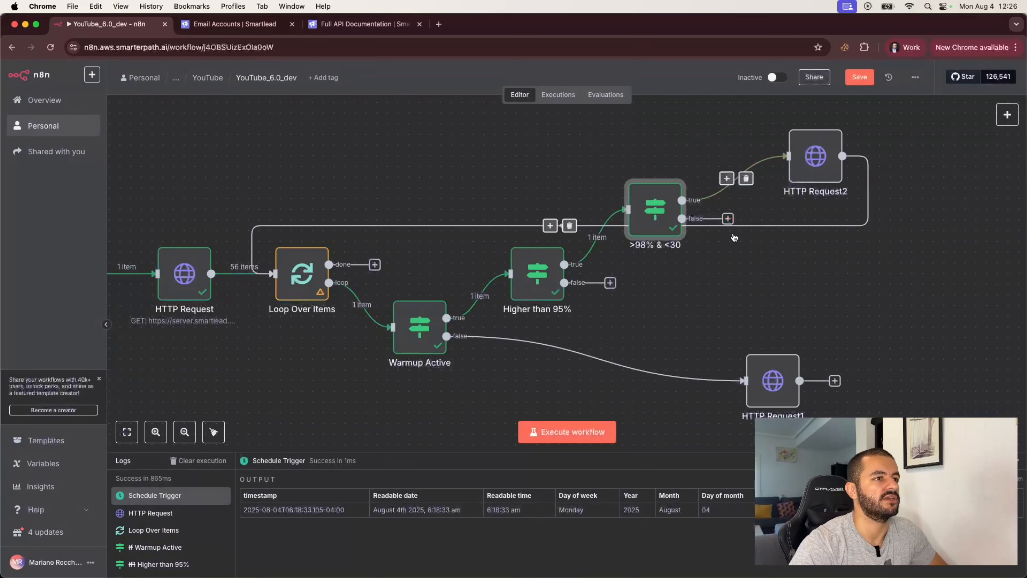
# - Add an If node named '>98% & >30' on the false branch of '>98% & <30'
pyautogui.click(728, 218)
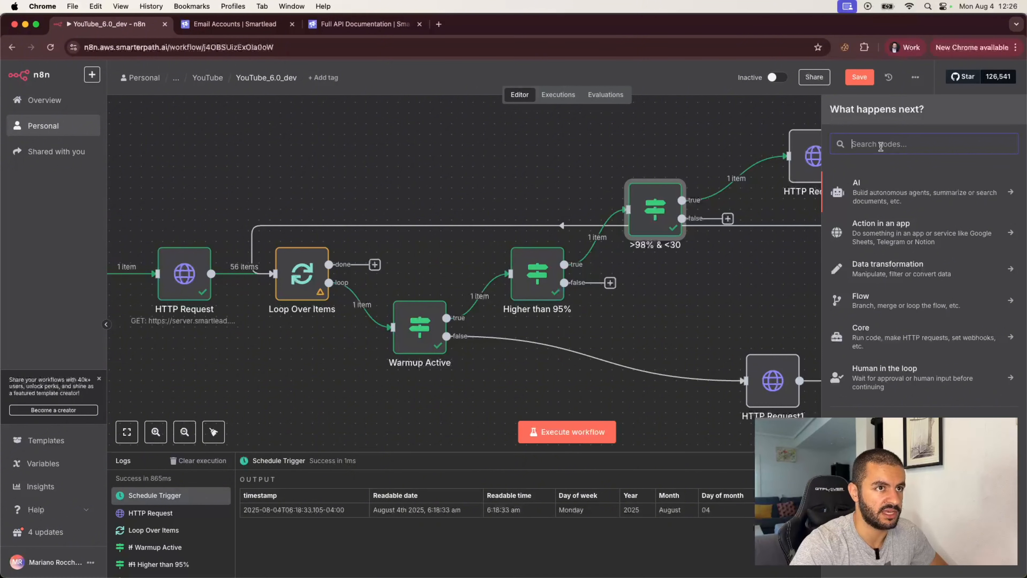
pyautogui.write('if')
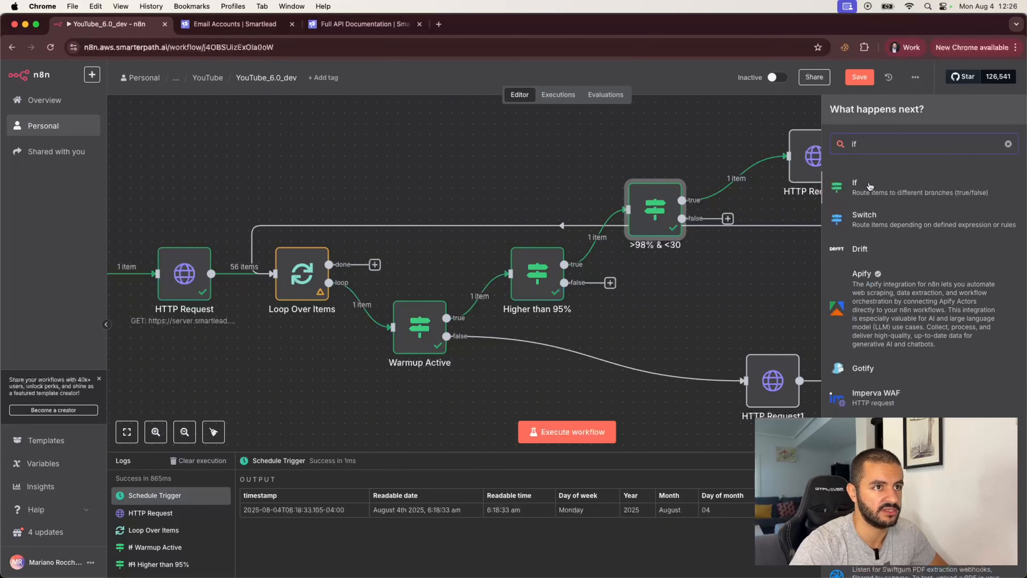
pyautogui.click(869, 184)
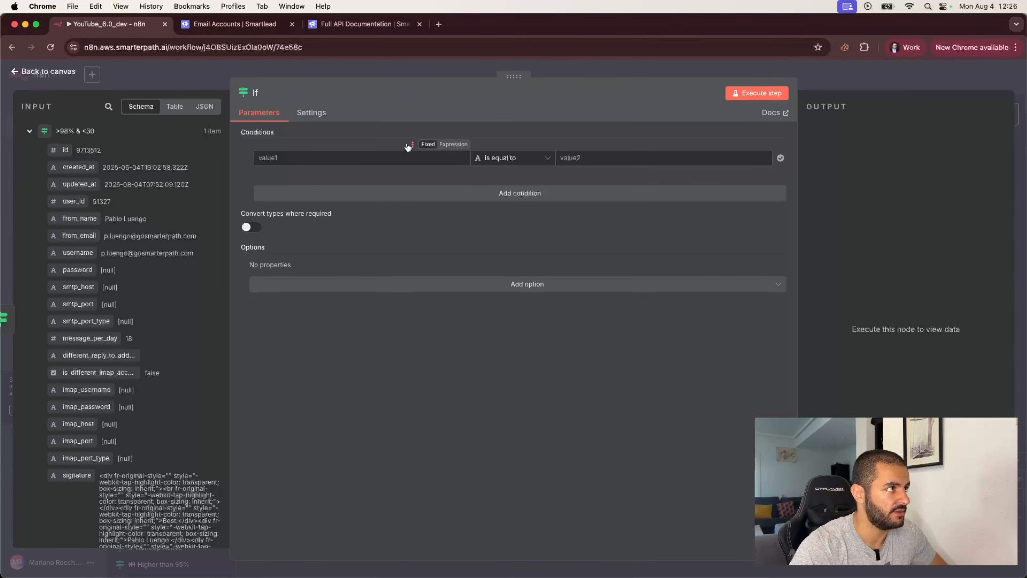
pyautogui.click(265, 93)
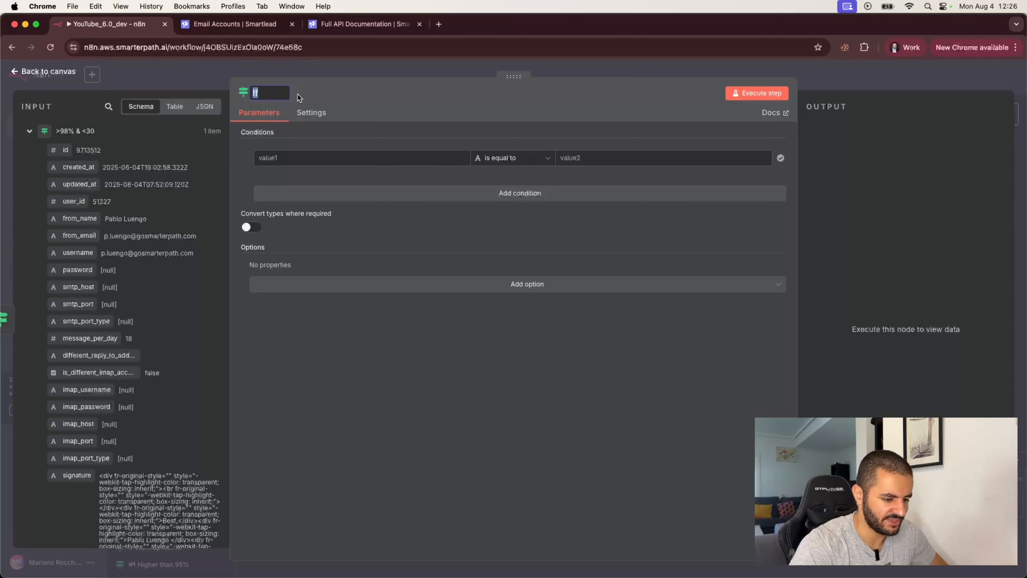
pyautogui.write('<')
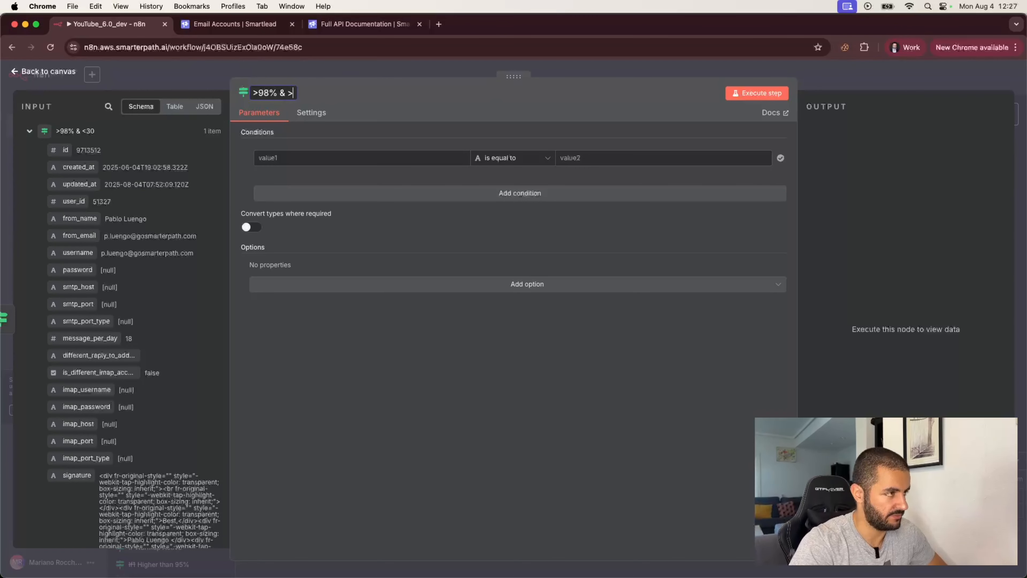
pyautogui.write('30')
pyautogui.press('Return')
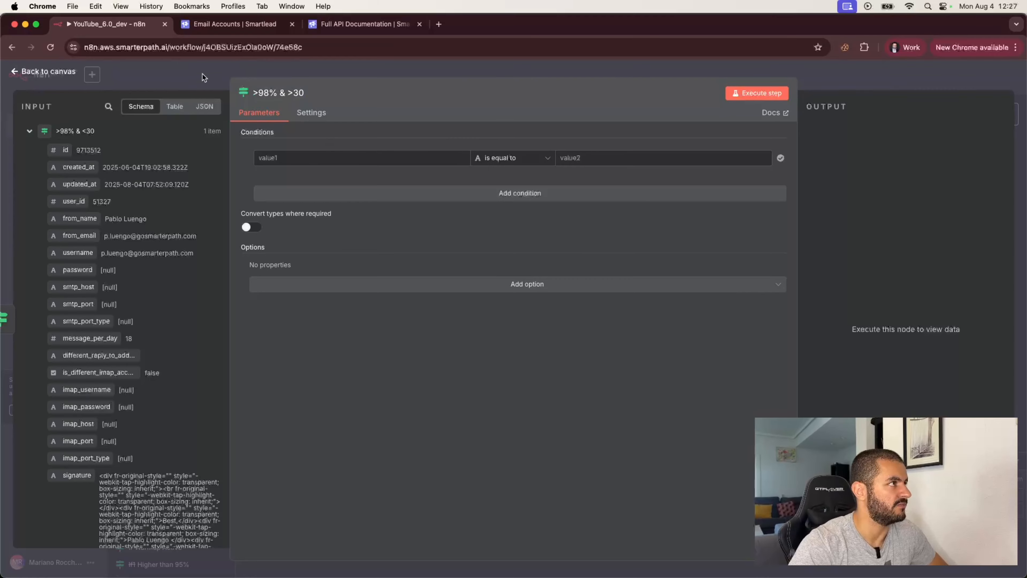
pyautogui.click(202, 74)
# - Copy the warmup reputation expression from '>98% & <30' into the new node's first condition
pyautogui.doubleClick(651, 215)
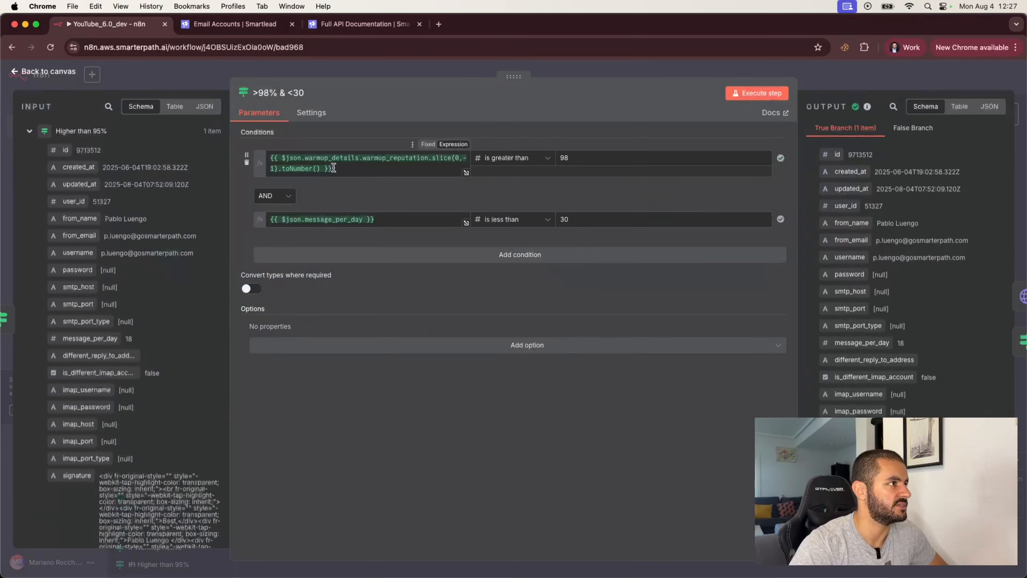
pyautogui.moveTo(334, 167); pyautogui.dragTo(272, 156)
pyautogui.press('cmd+c')
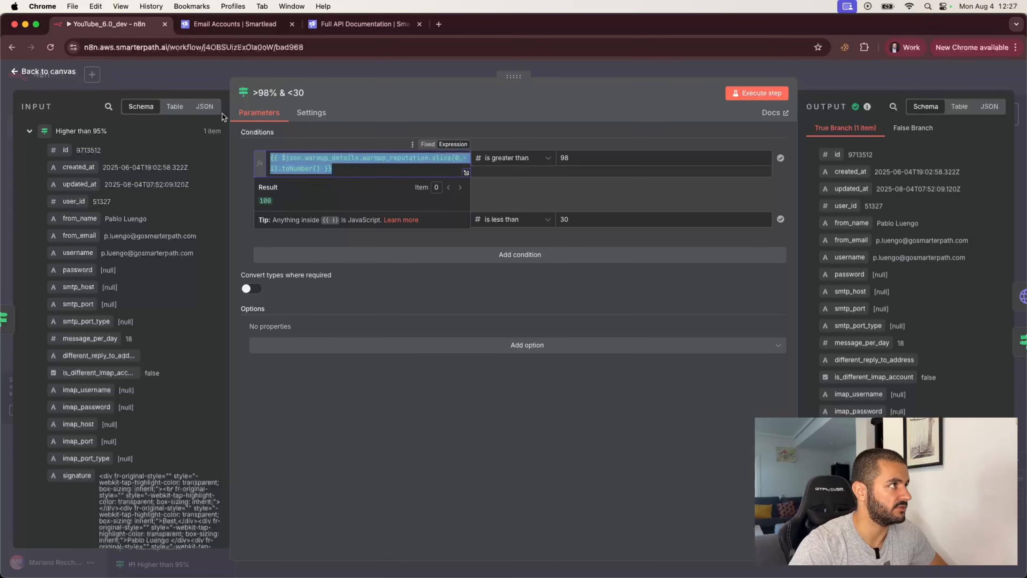
pyautogui.click(207, 79)
pyautogui.click(773, 268)
pyautogui.doubleClick(772, 267)
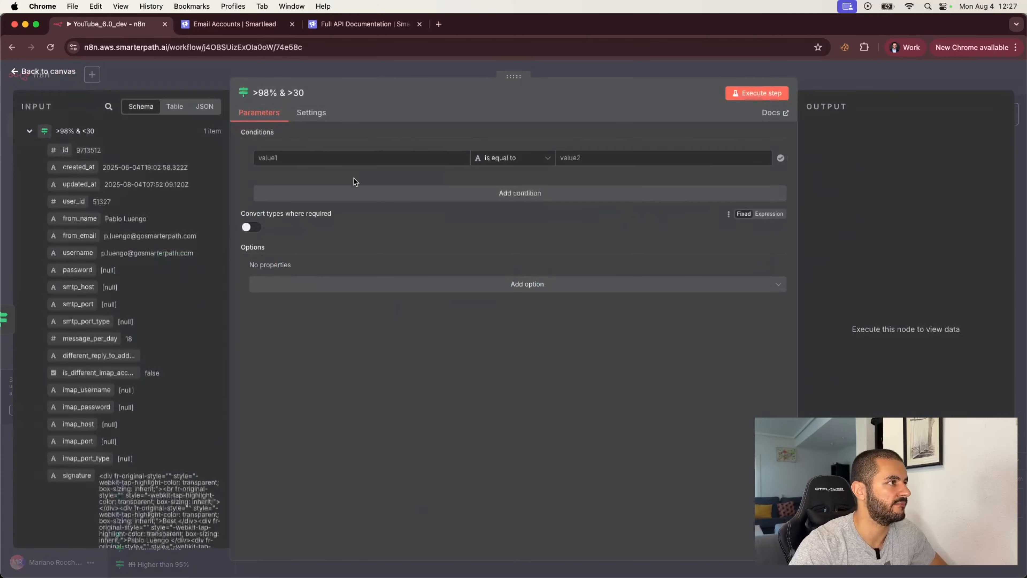
pyautogui.click(299, 158)
pyautogui.press('cmd+v')
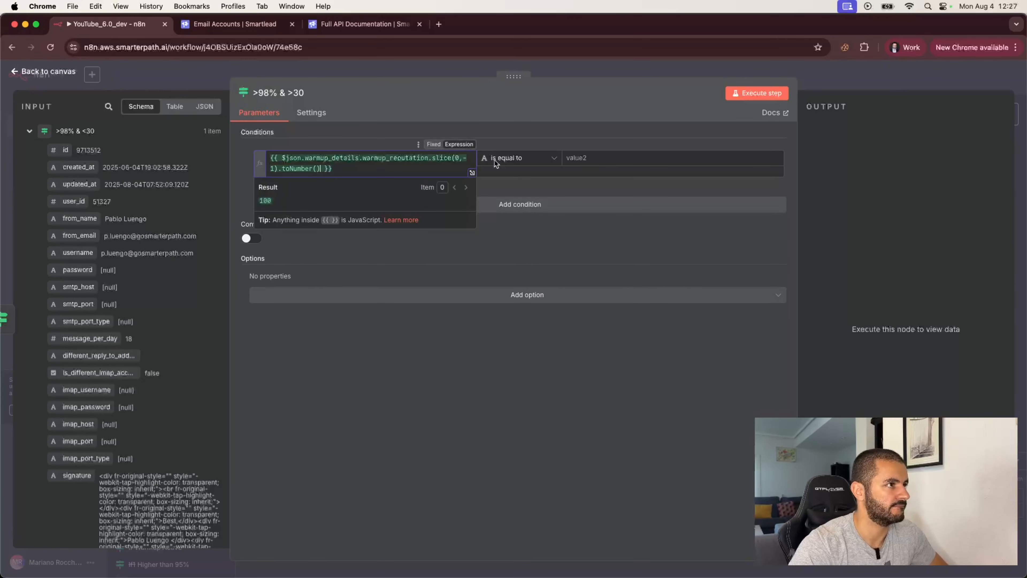
pyautogui.click(551, 135)
# - Copy the message_per_day expression from the >98% & <30 node's second condition
pyautogui.click(551, 68)
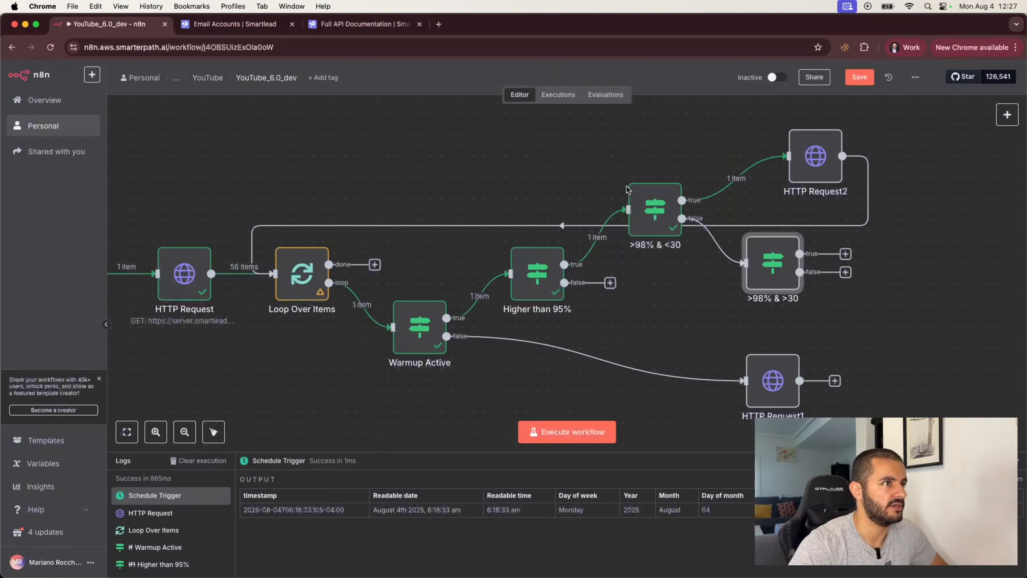
pyautogui.doubleClick(639, 198)
pyautogui.moveTo(374, 218); pyautogui.dragTo(265, 216)
pyautogui.press('super+c')
pyautogui.click(568, 71)
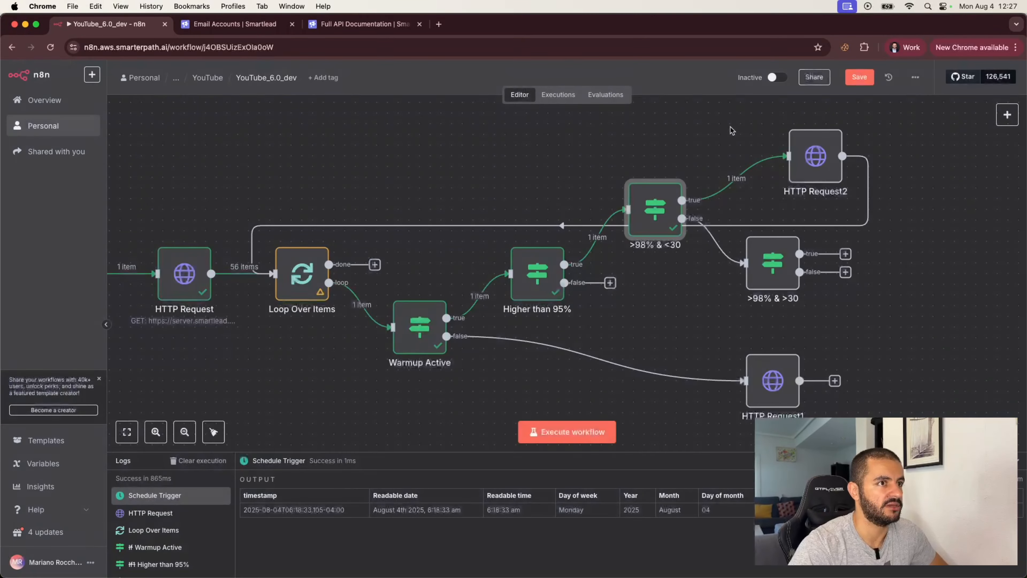
# - In the >98% & >30 node, add a second condition using the pasted message_per_day expression
pyautogui.click(767, 274)
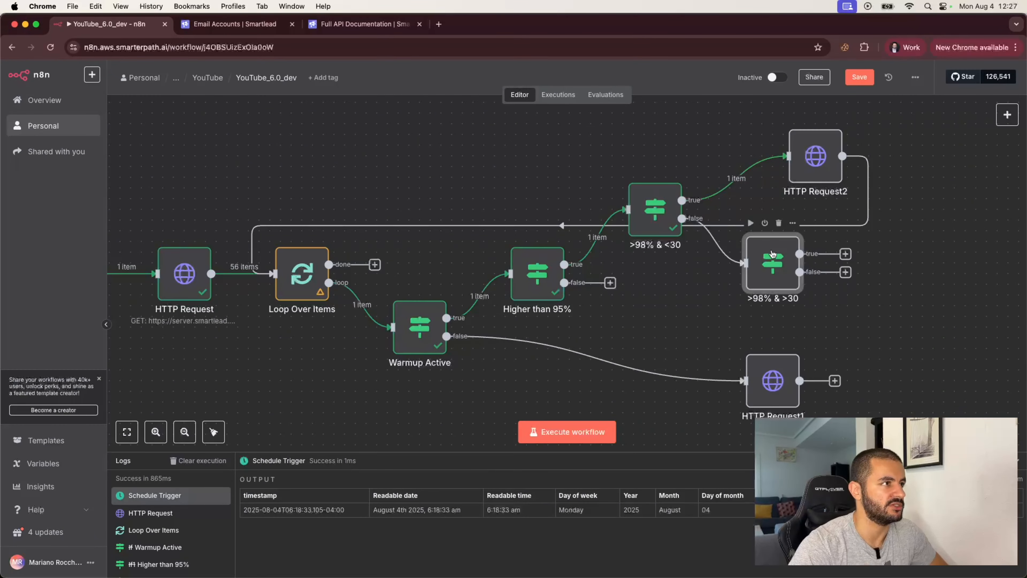
pyautogui.doubleClick(766, 274)
pyautogui.click(357, 206)
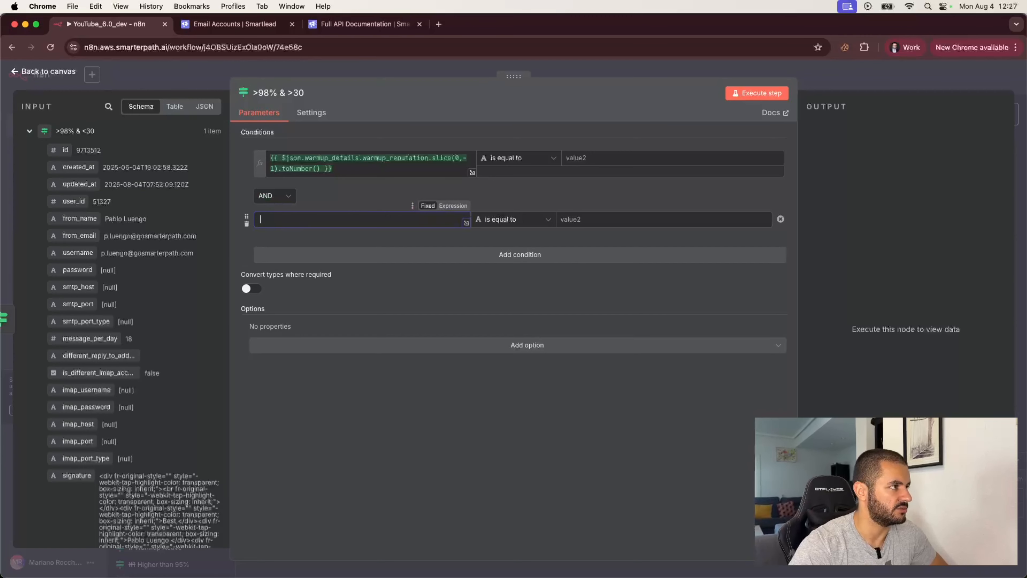
pyautogui.press('super+v')
pyautogui.click(339, 192)
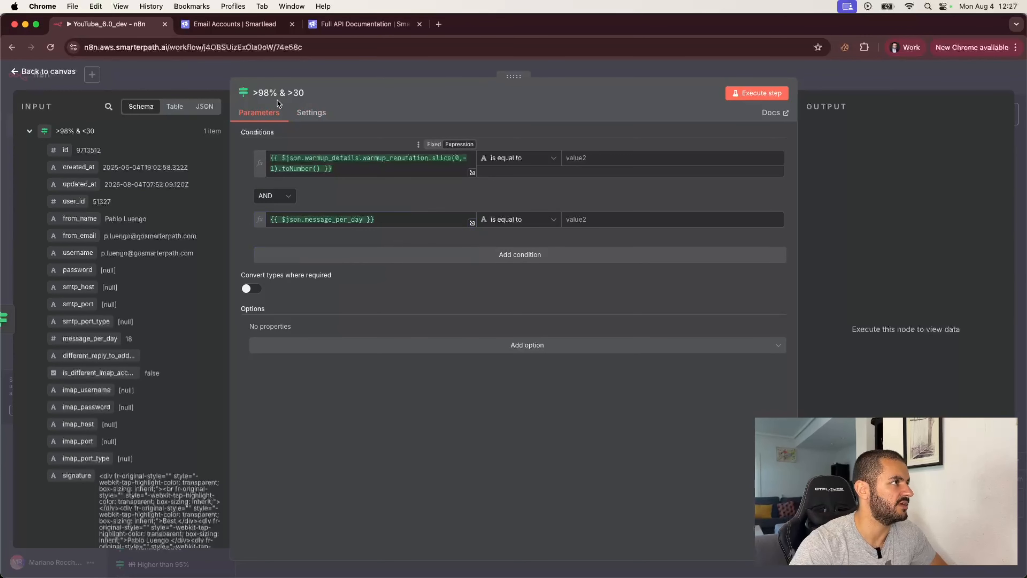
# - Make the first condition a numeric 'is greater than' 98 reputation check
pyautogui.click(520, 159)
pyautogui.moveTo(521, 203)
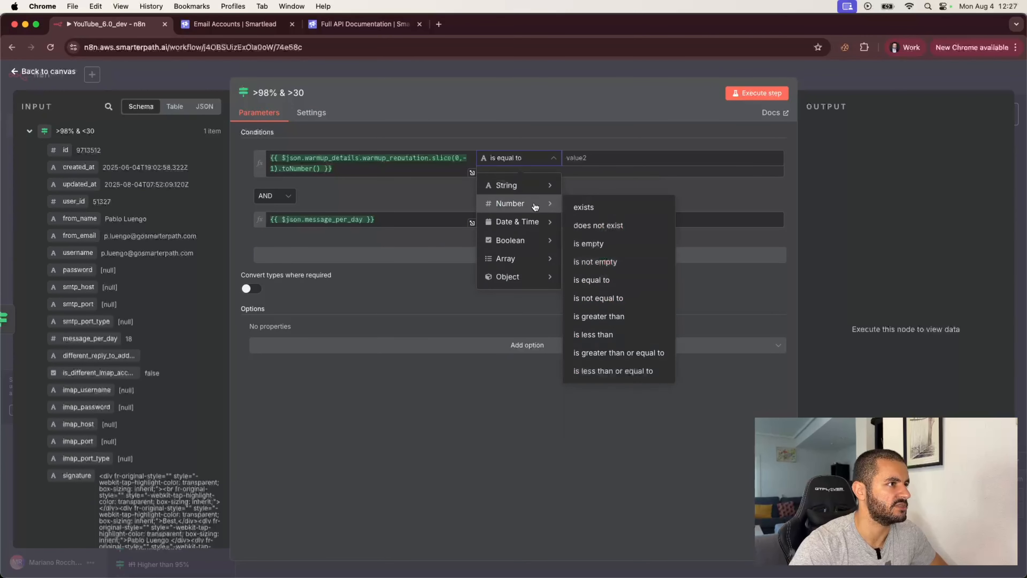
pyautogui.click(603, 315)
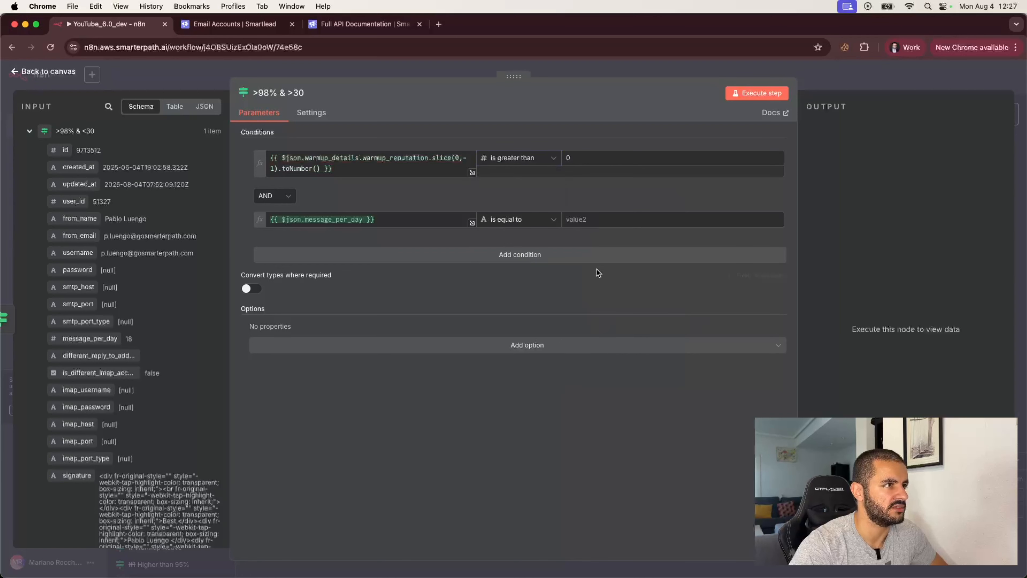
pyautogui.click(579, 157)
pyautogui.write('0')
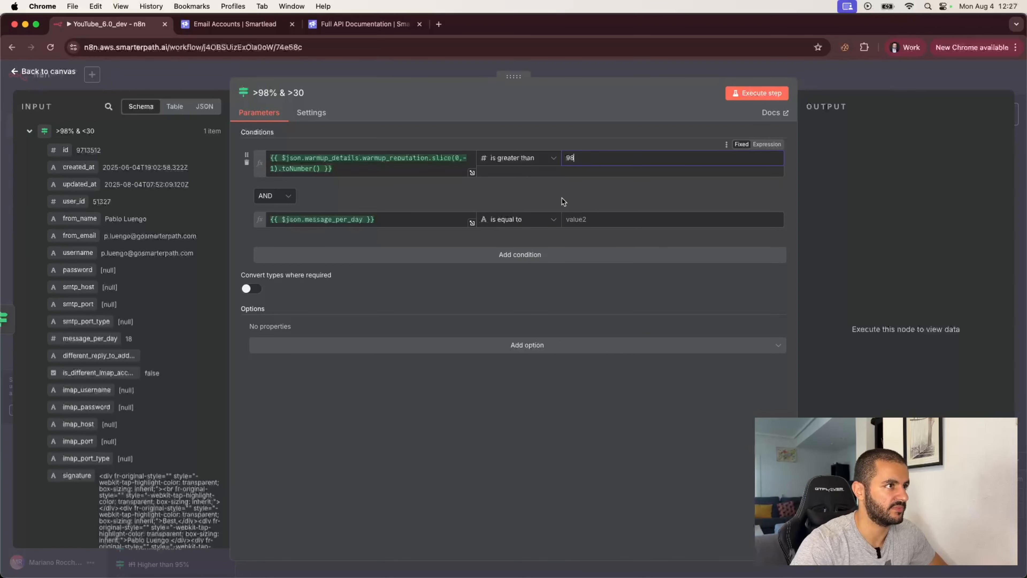
# - Set message_per_day to 'is greater than' 30 and execute the step
pyautogui.click(519, 219)
pyautogui.moveTo(519, 265)
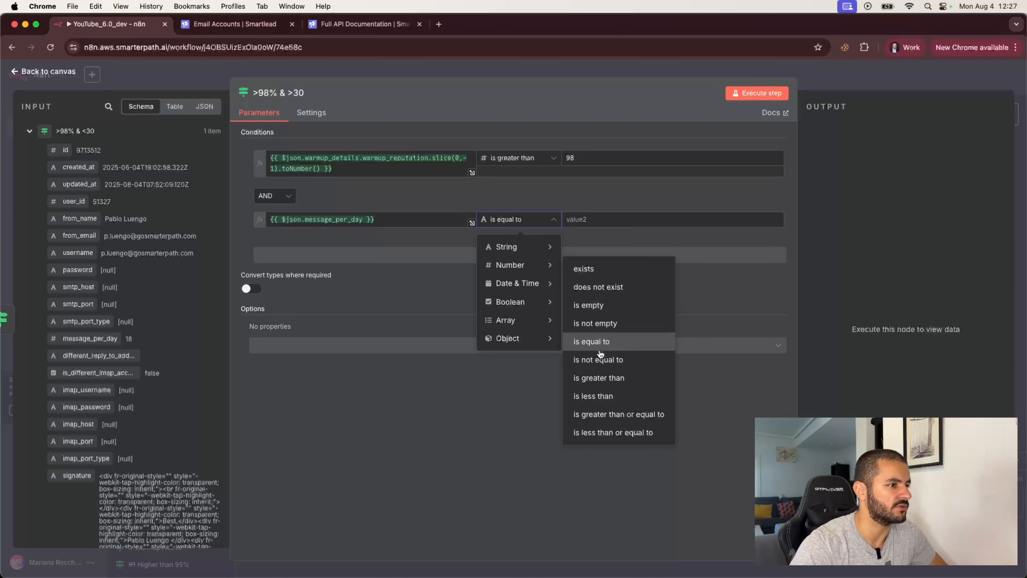
pyautogui.click(599, 377)
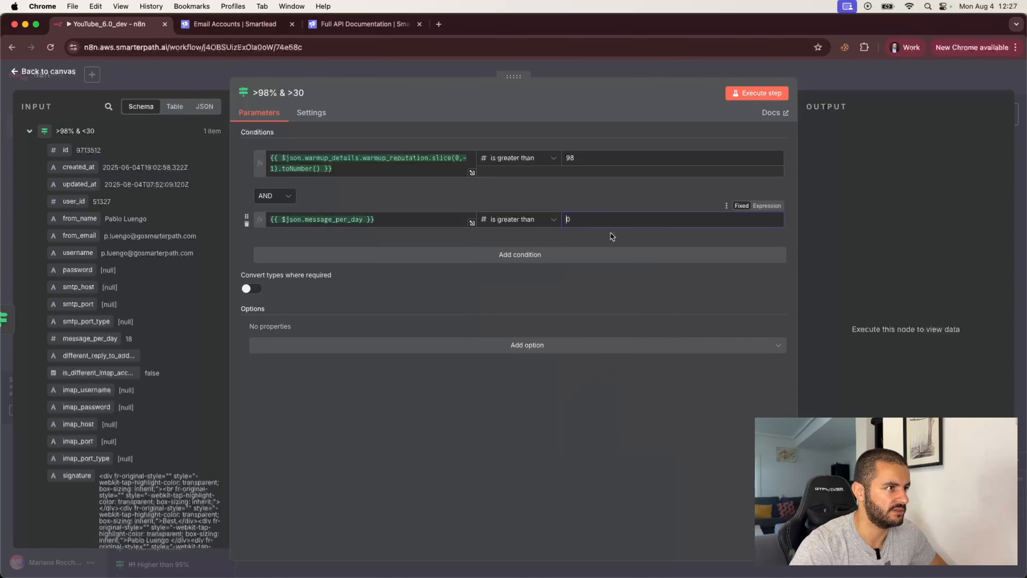
pyautogui.click(642, 276)
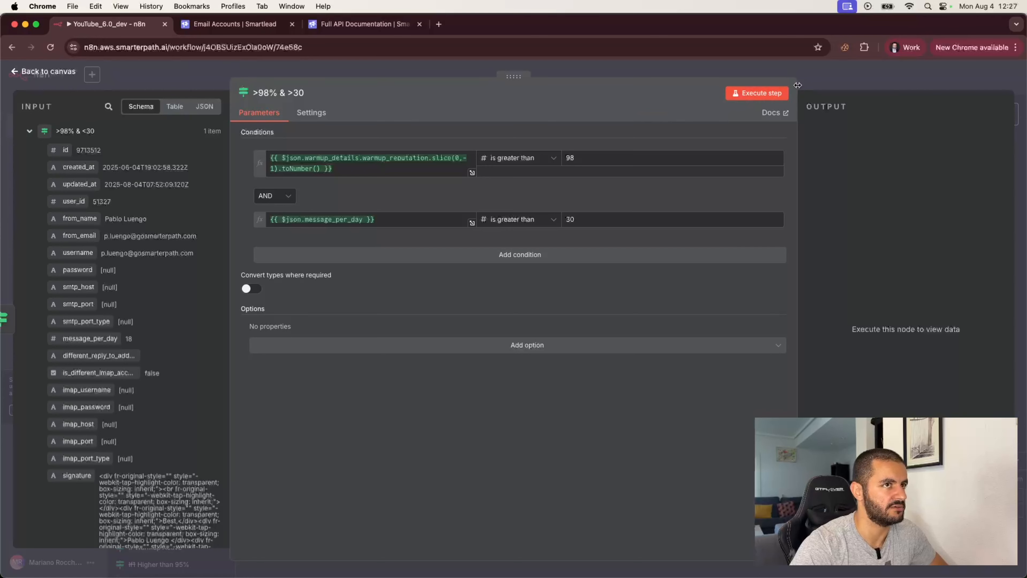
pyautogui.click(758, 96)
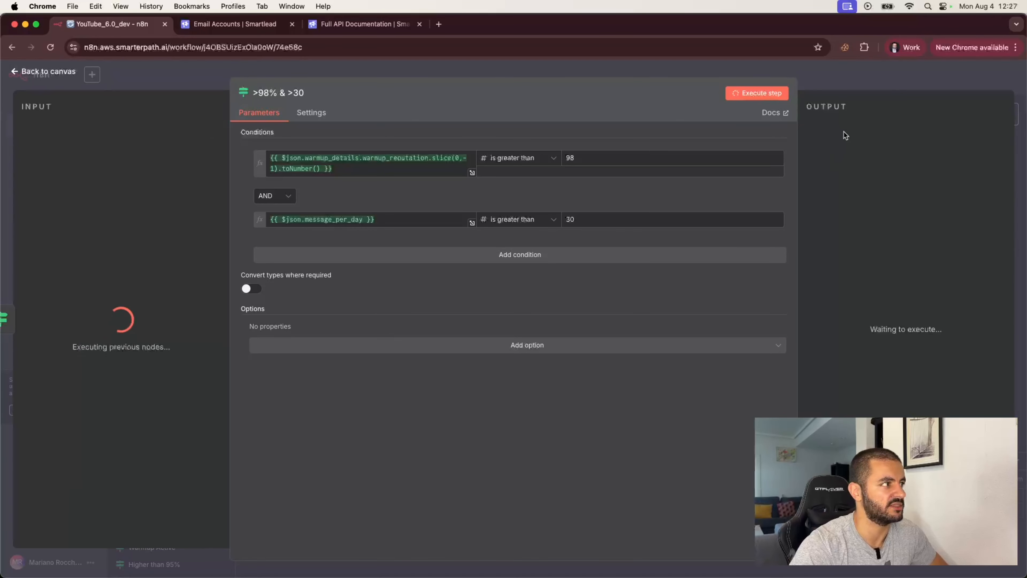
pyautogui.click(845, 84)
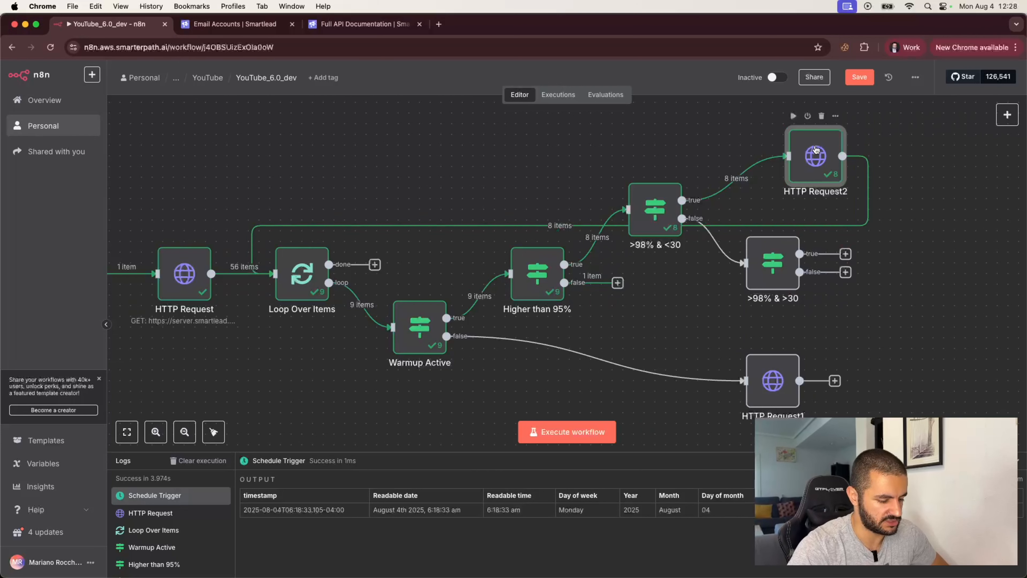
# - Duplicate HTTP Request2 as HTTP Request3 and connect it to the >98% & >30 true output
pyautogui.press('super+c')
pyautogui.press('super+v')
pyautogui.moveTo(906, 243); pyautogui.dragTo(928, 220)
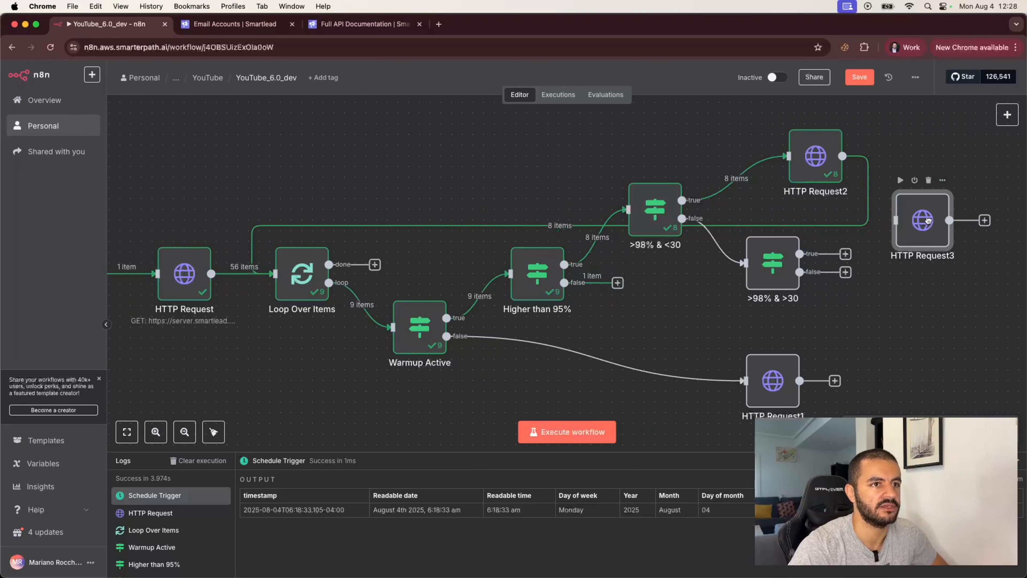
pyautogui.moveTo(799, 253); pyautogui.dragTo(895, 220)
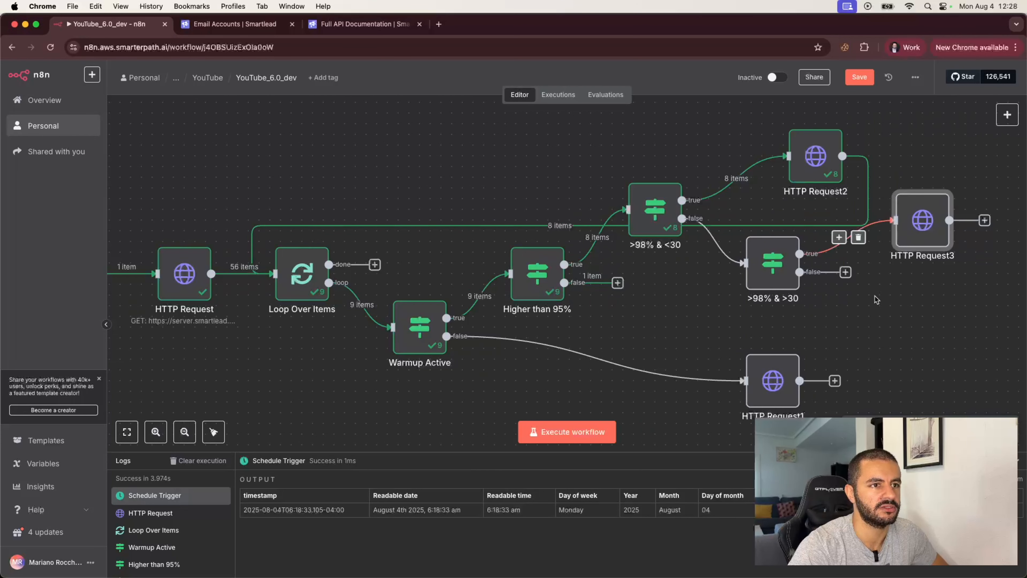
# - Duplicate the >98% & >30 check and place the copy on its false branch
pyautogui.click(845, 273)
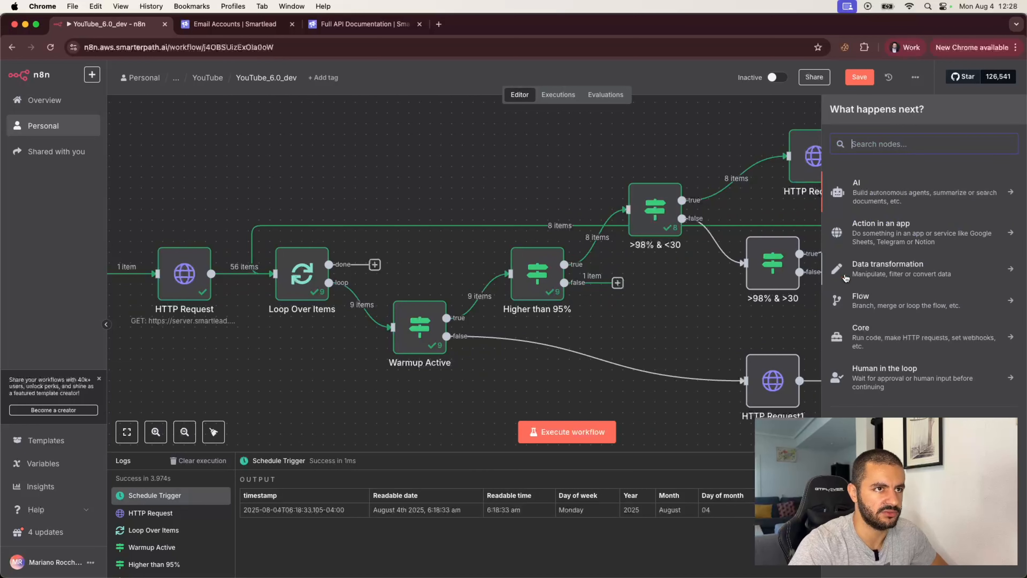
pyautogui.click(785, 324)
pyautogui.click(777, 254)
pyautogui.press('super+c')
pyautogui.press('super+v')
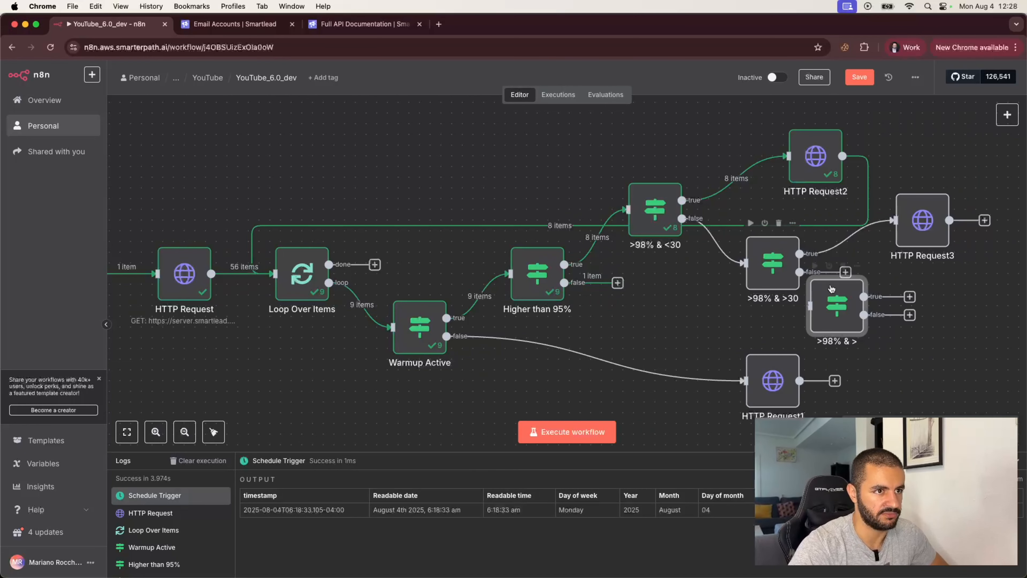
pyautogui.moveTo(830, 288); pyautogui.dragTo(799, 272)
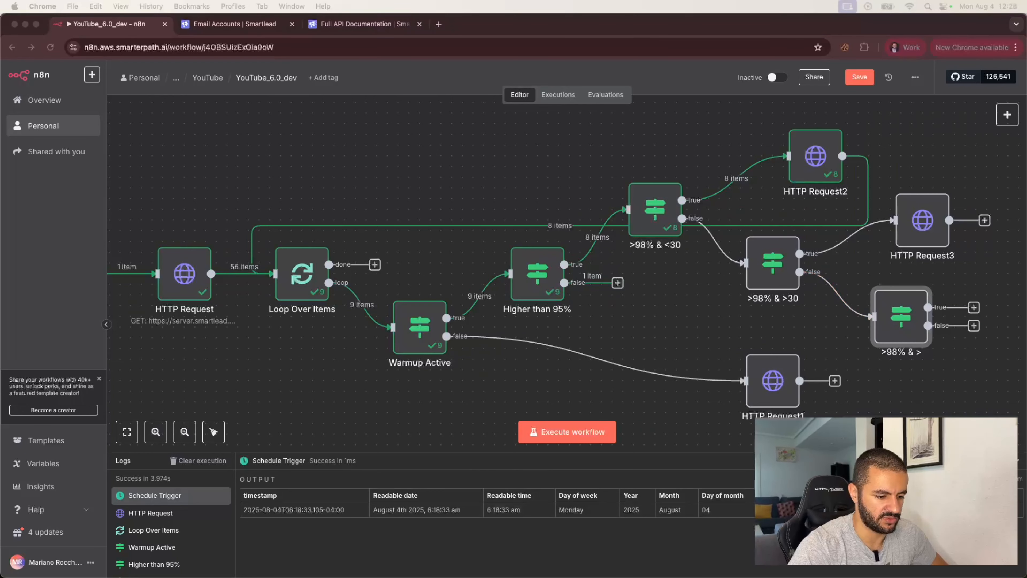
# - Rename the duplicated check node to '>98% & >15'
pyautogui.click(901, 318)
pyautogui.doubleClick(901, 318)
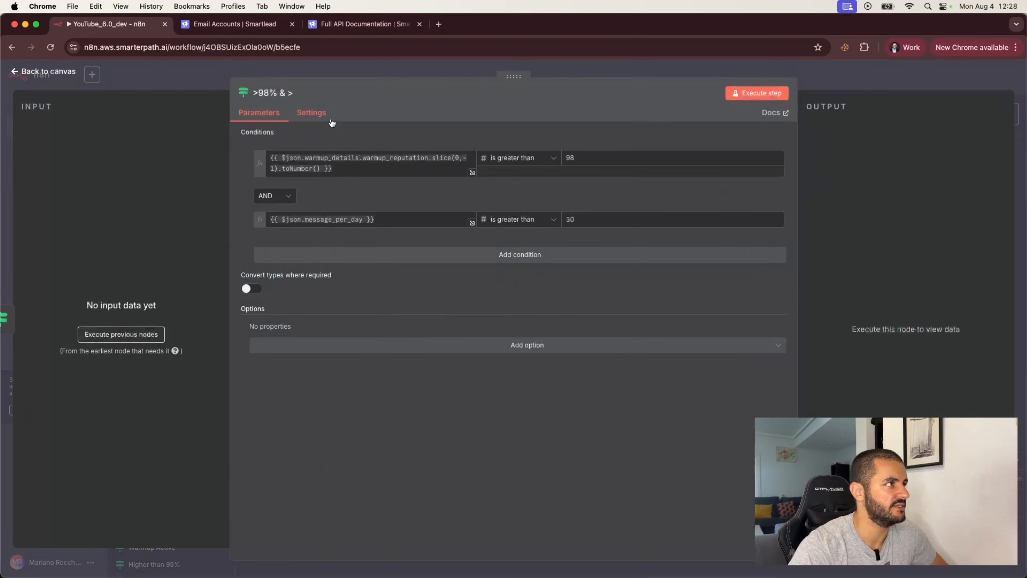
pyautogui.click(259, 92)
pyautogui.click(259, 92)
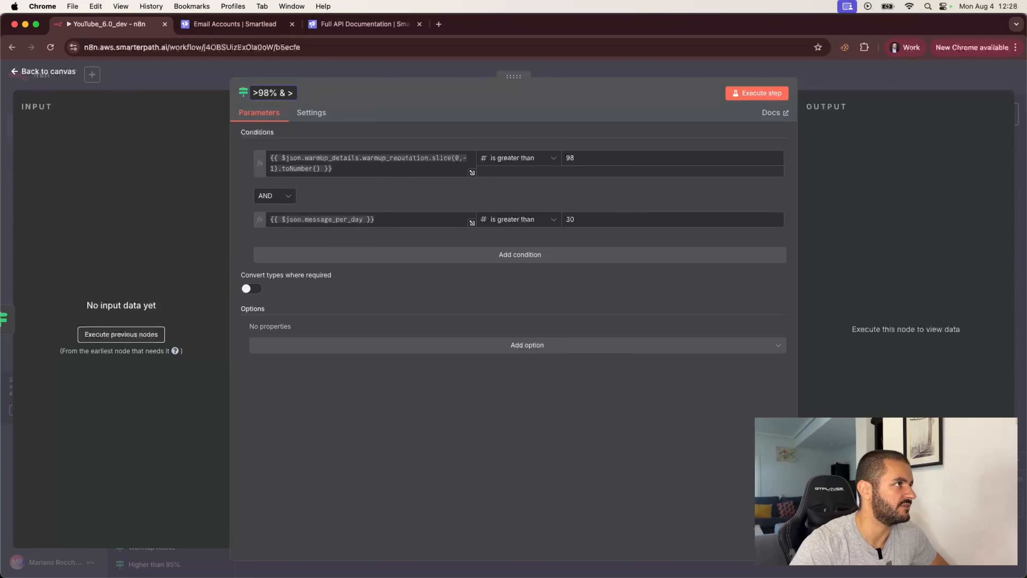
pyautogui.press('Return')
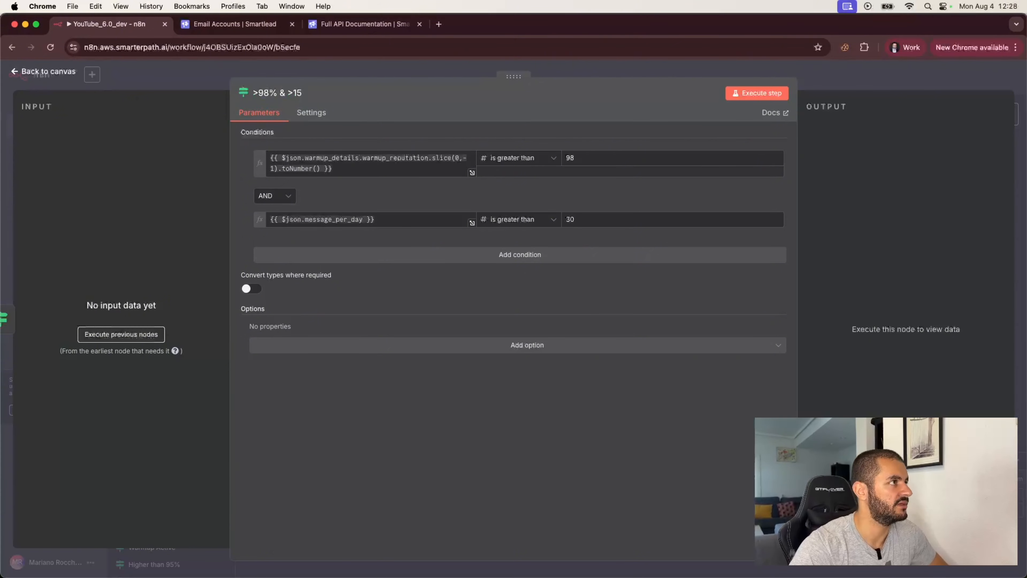
# - Set reputation to 'is less than' 98 and the message_per_day threshold to 15
pyautogui.click(517, 158)
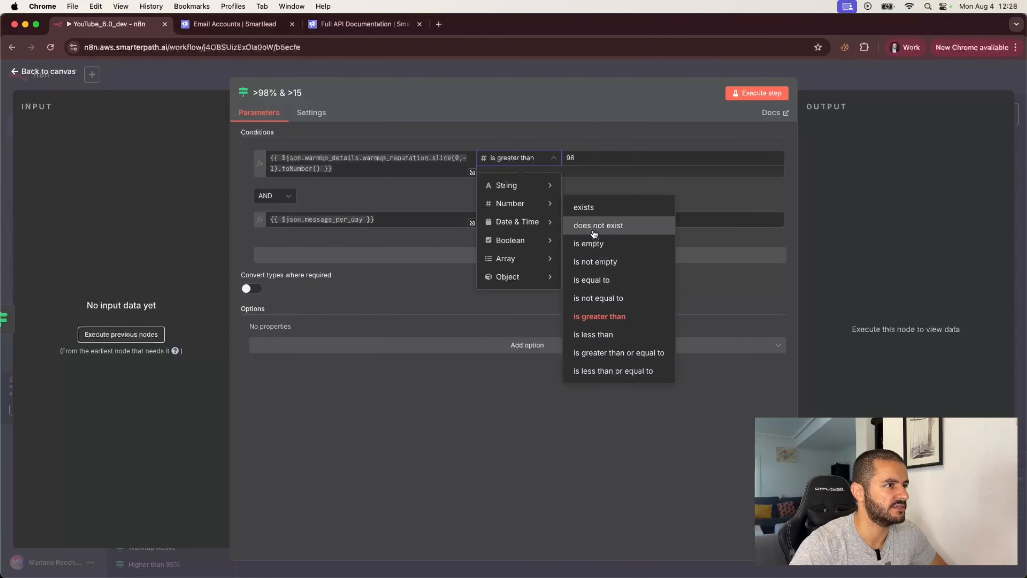
pyautogui.click(597, 334)
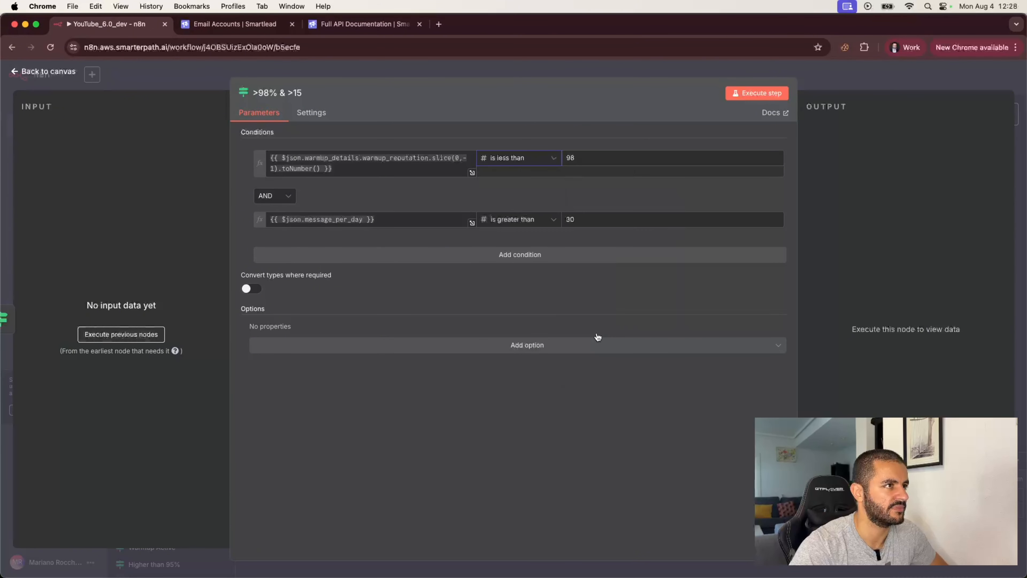
pyautogui.click(549, 224)
pyautogui.click(578, 219)
pyautogui.press('BackSpace')
pyautogui.press('BackSpace')
pyautogui.write('15')
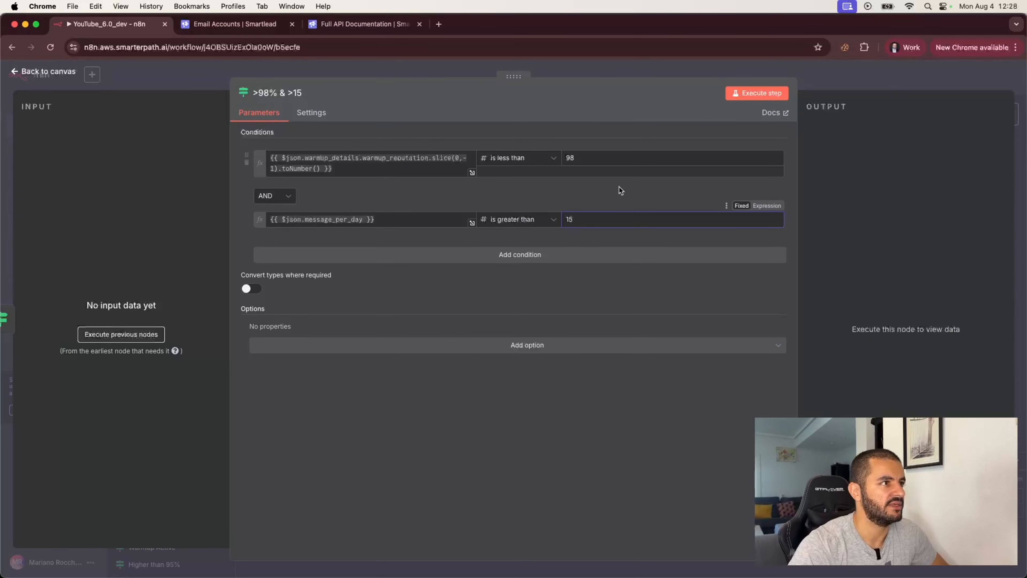
pyautogui.click(823, 86)
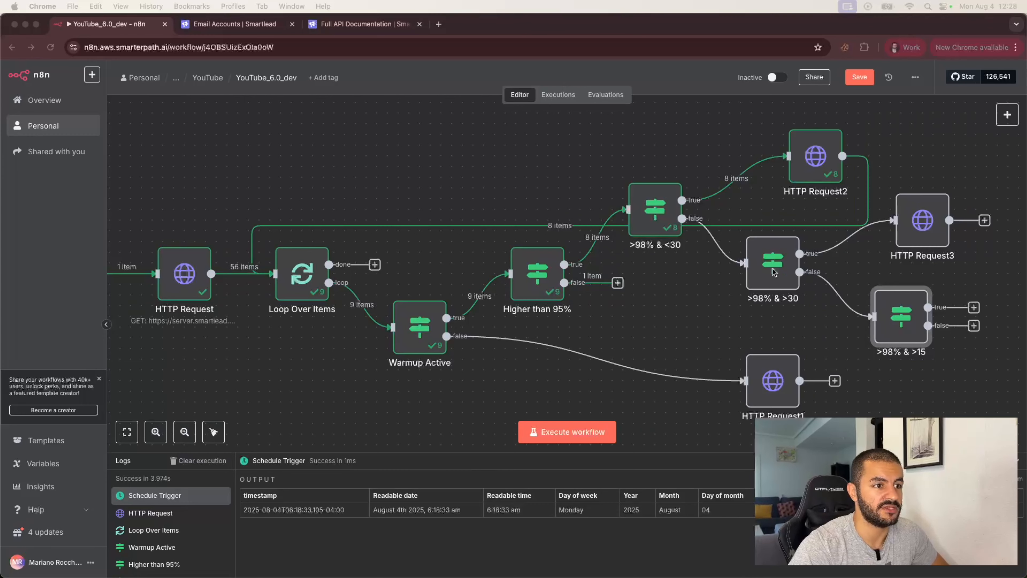
# - Replace HTTP Request3's max_email_per_day expression with a fixed value of 30
pyautogui.doubleClick(923, 221)
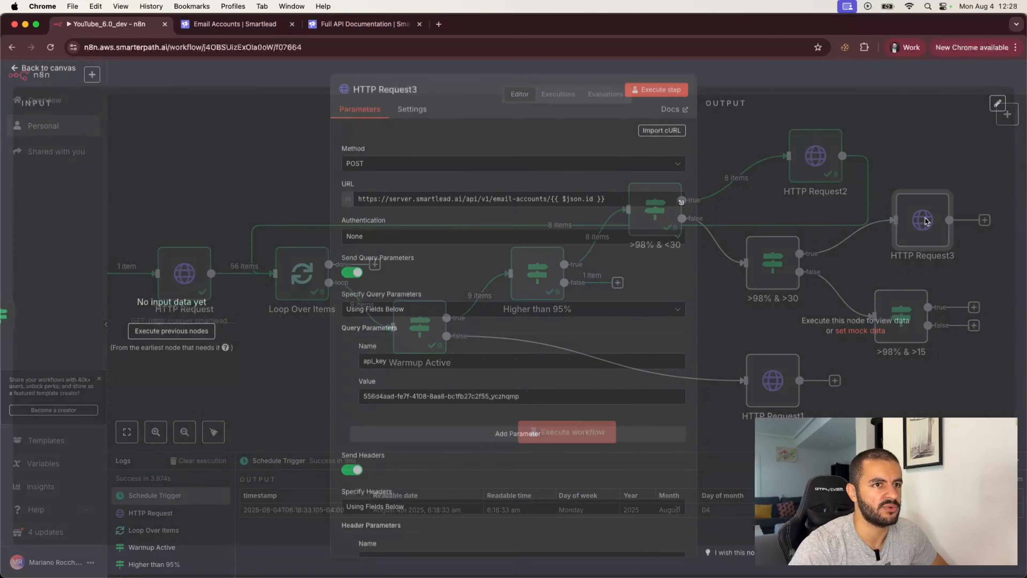
pyautogui.scroll(-10, 464, 425)
pyautogui.scroll(-2, 465, 425)
pyautogui.click(514, 417)
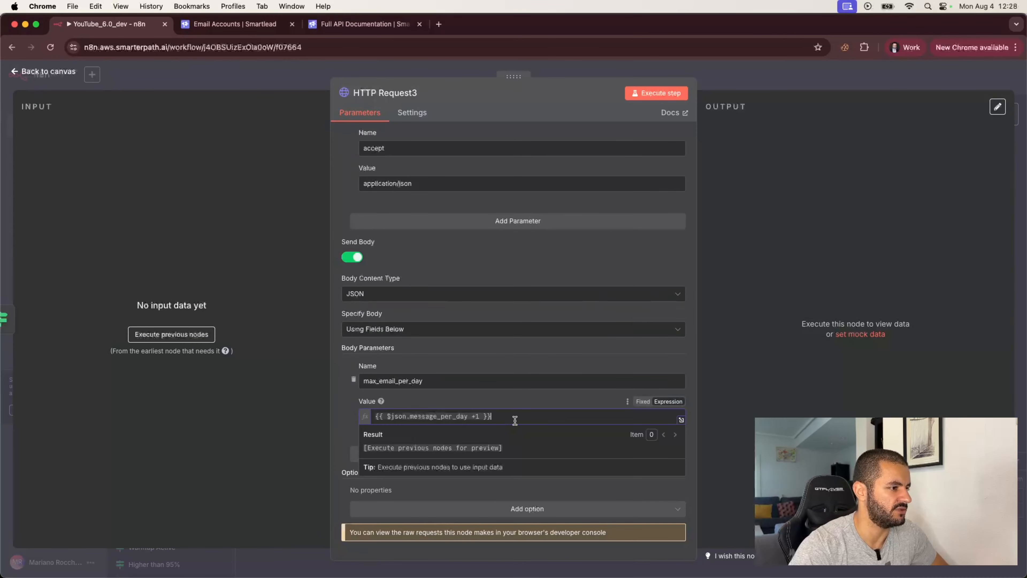
pyautogui.moveTo(514, 416); pyautogui.dragTo(345, 419)
pyautogui.write('30')
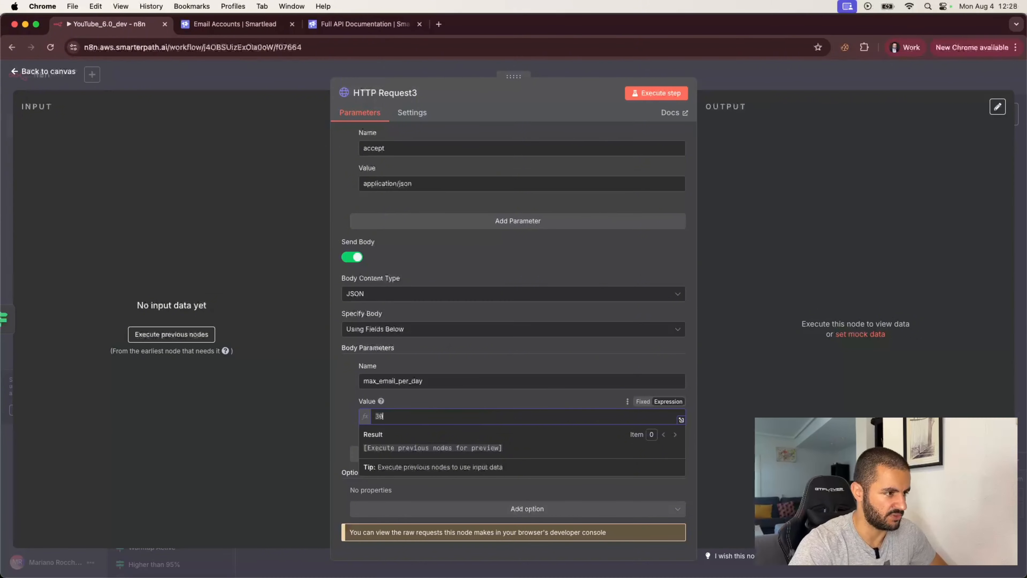
pyautogui.click(643, 402)
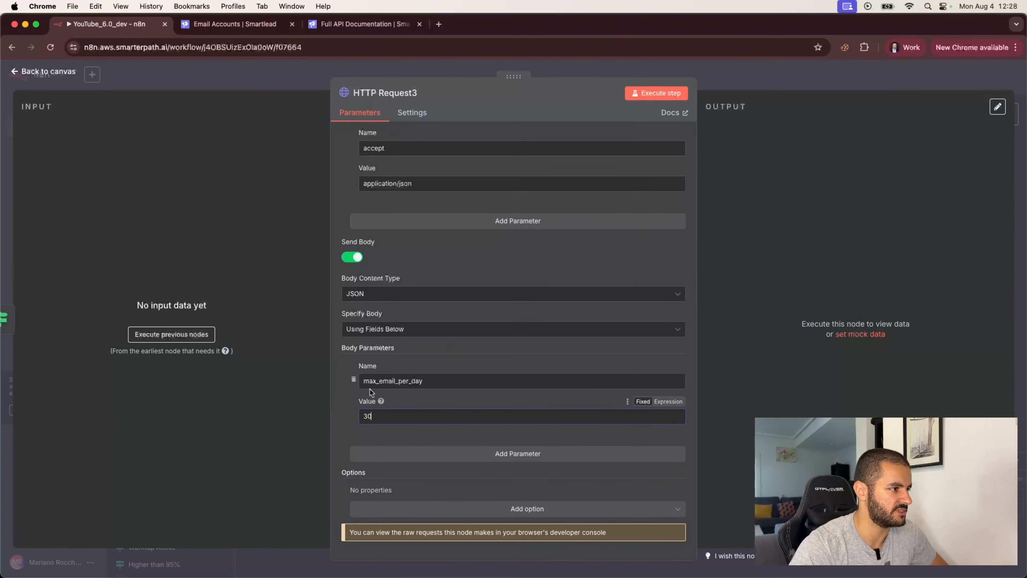
pyautogui.click(735, 76)
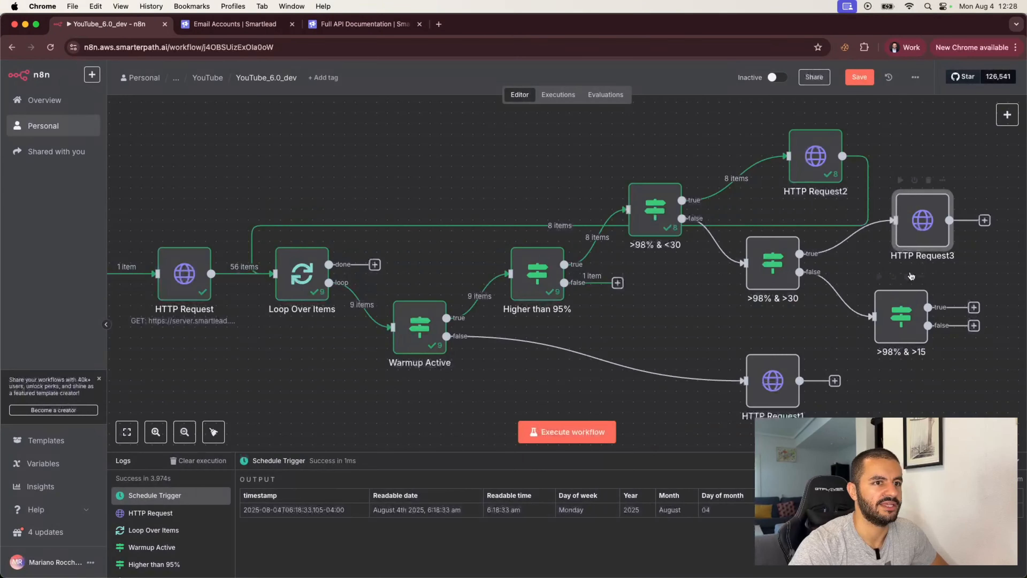
# - Reopen HTTP Request3 to check its settings, then close it
pyautogui.hscroll(5, 905, 328)
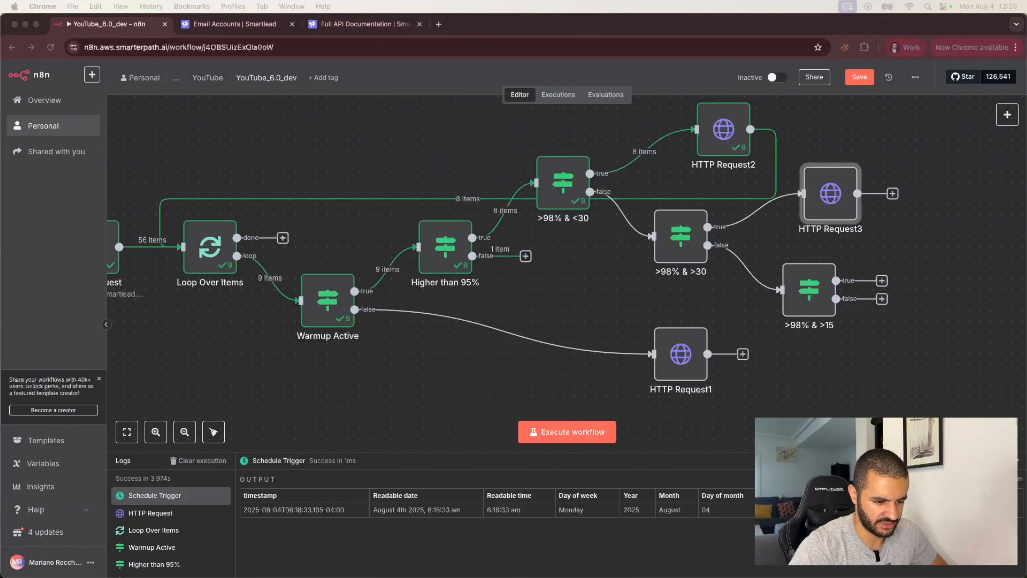
pyautogui.click(839, 200)
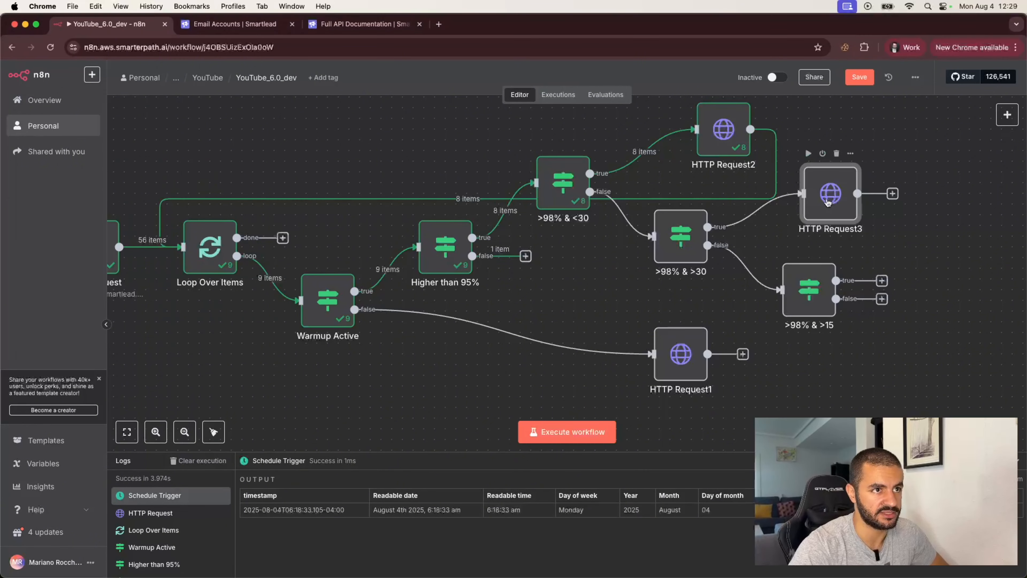
pyautogui.doubleClick(828, 202)
pyautogui.press('Escape')
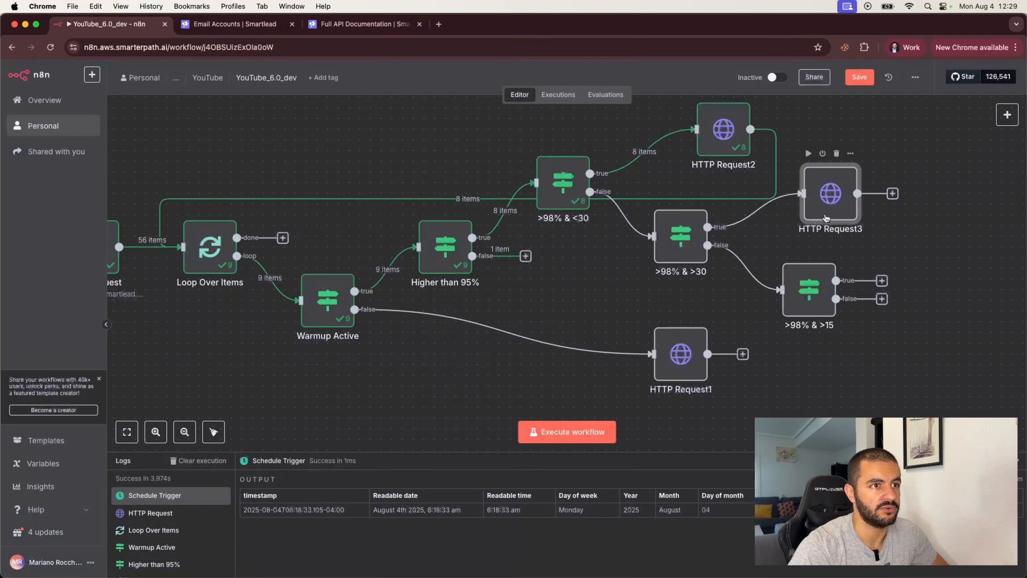
# - Duplicate HTTP Request3 as HTTP Request4 and connect it to the >98% & >15 true output
pyautogui.press('super+c')
pyautogui.press('super+v')
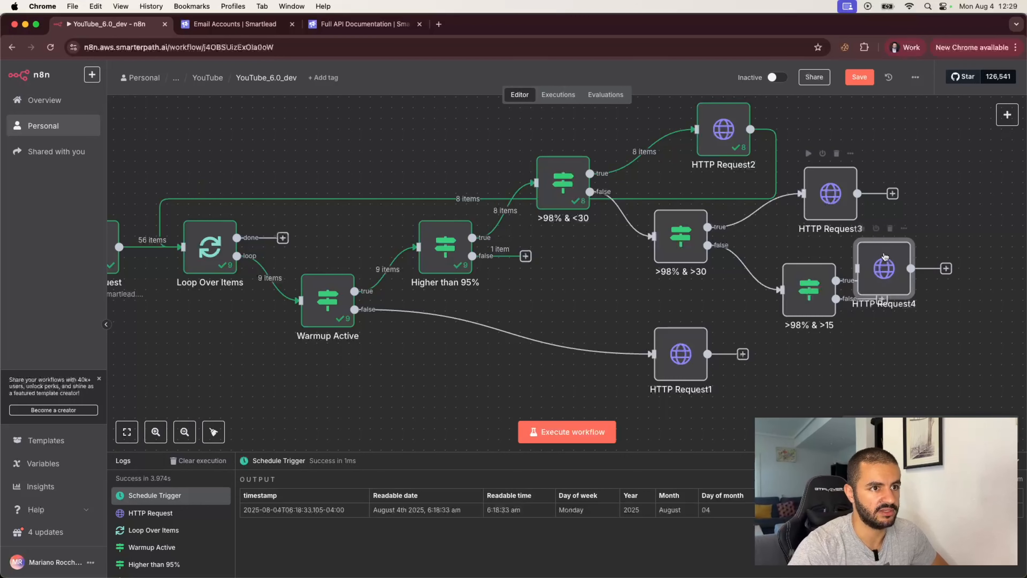
pyautogui.moveTo(887, 259); pyautogui.dragTo(946, 245)
pyautogui.moveTo(882, 280); pyautogui.dragTo(911, 247)
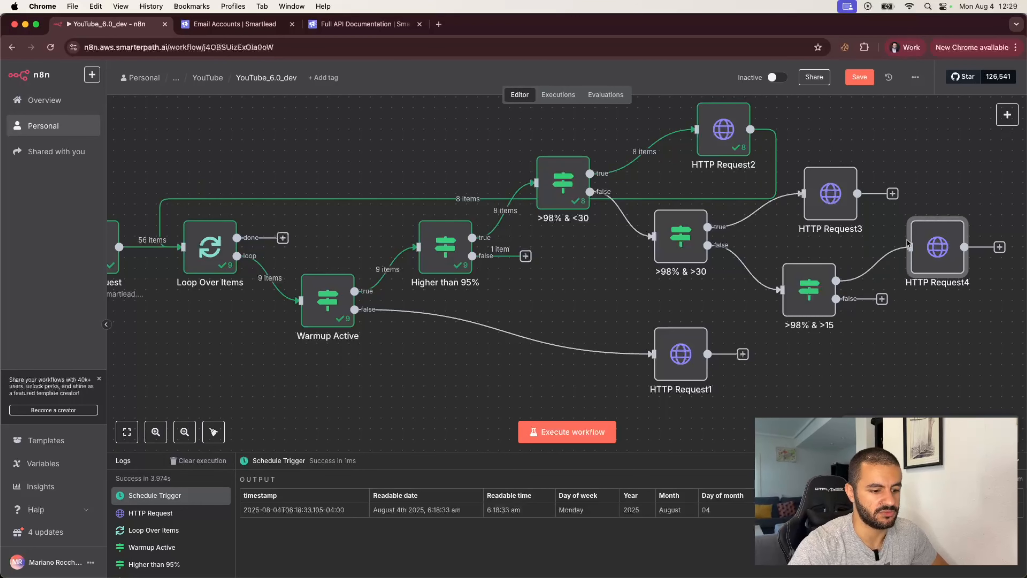
# - Change HTTP Request4's max_email_per_day body value from 30 to 15
pyautogui.doubleClick(929, 251)
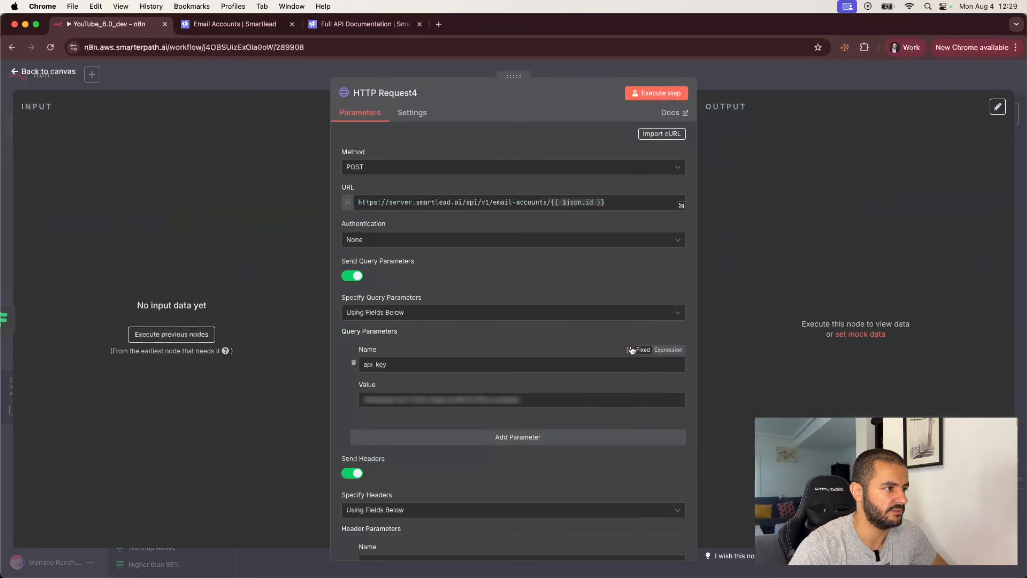
pyautogui.scroll(-10, 483, 449)
pyautogui.click(405, 416)
pyautogui.press('BackSpace')
pyautogui.press('BackSpace')
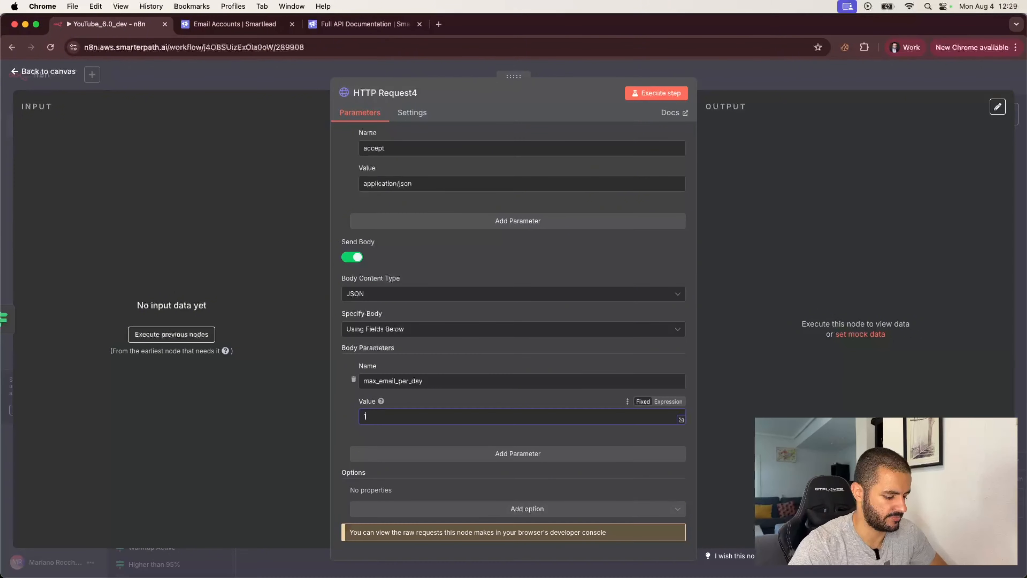
pyautogui.write('15')
pyautogui.click(785, 84)
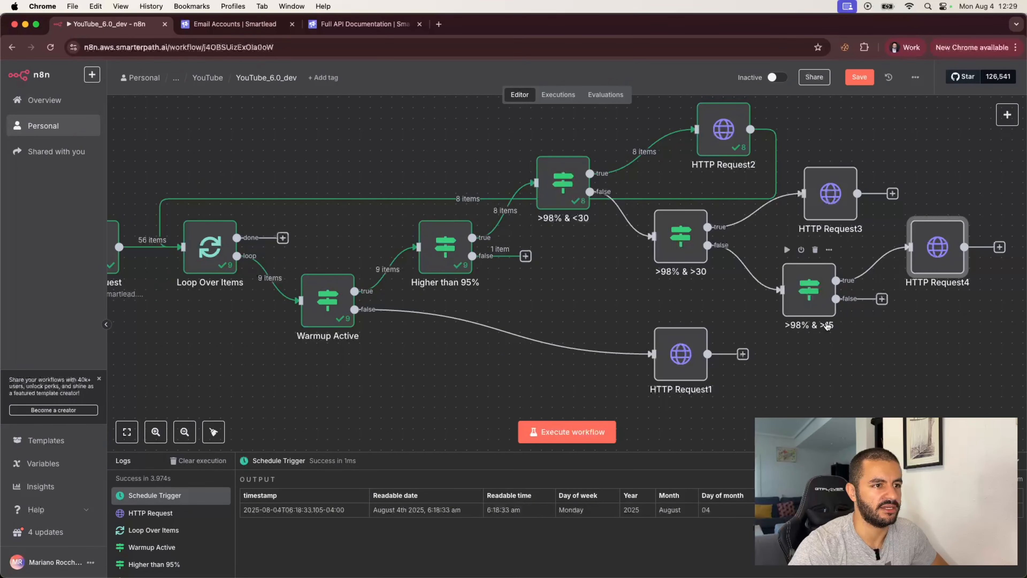
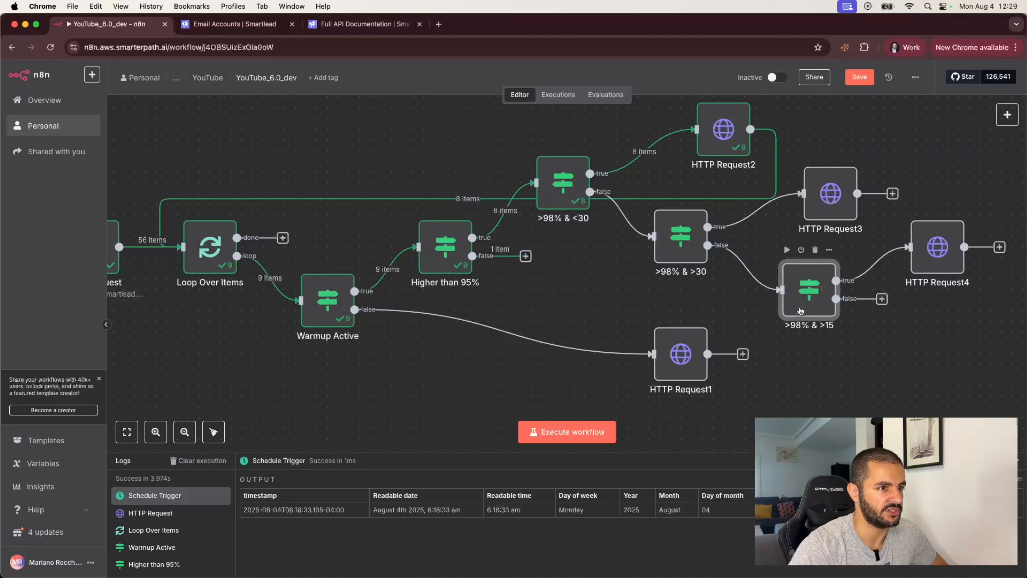
# - Rename the >98% & >15 check to <98% & >15
pyautogui.doubleClick(809, 290)
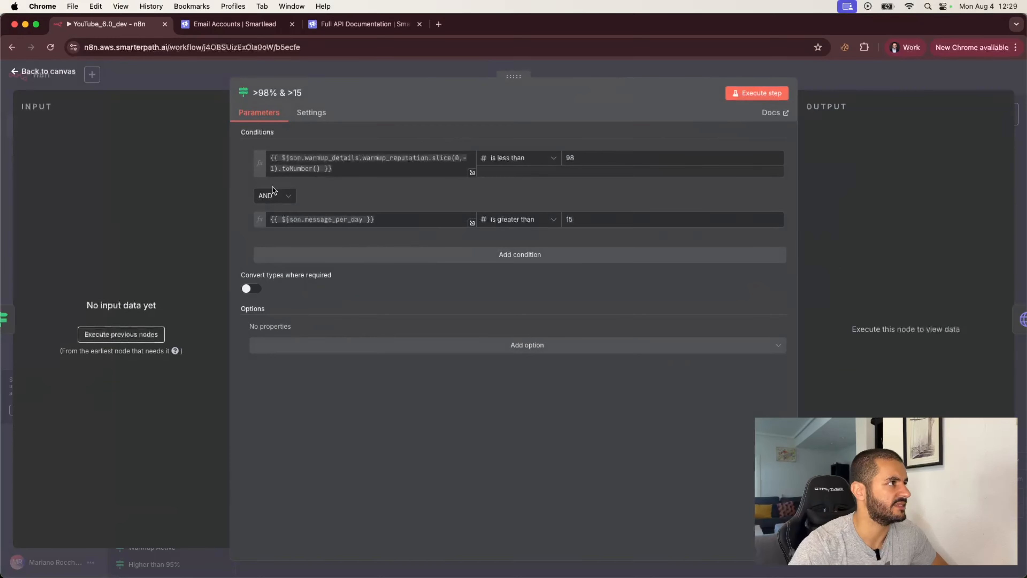
pyautogui.click(259, 94)
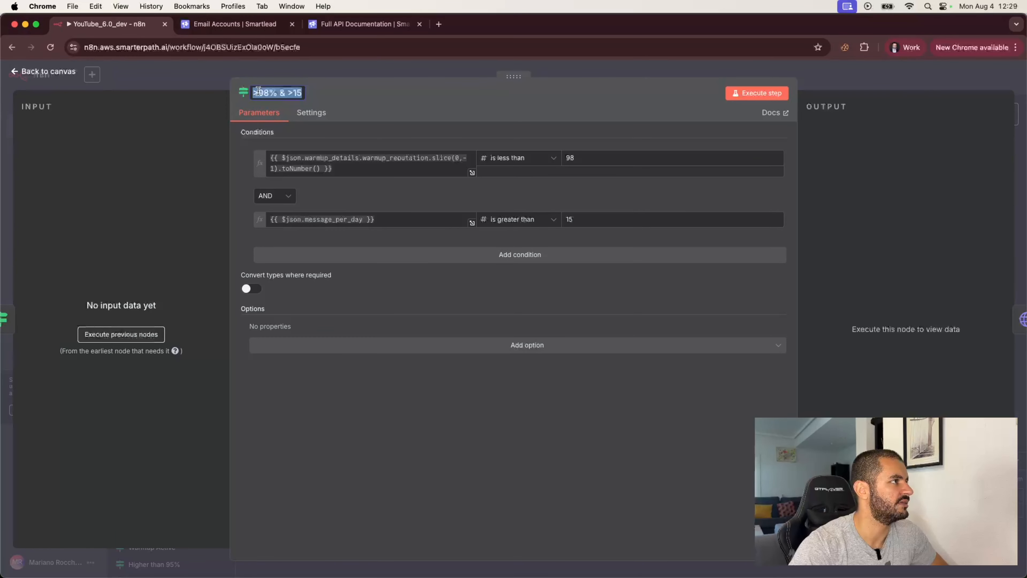
pyautogui.click(259, 92)
pyautogui.press('BackSpace')
pyautogui.write('<')
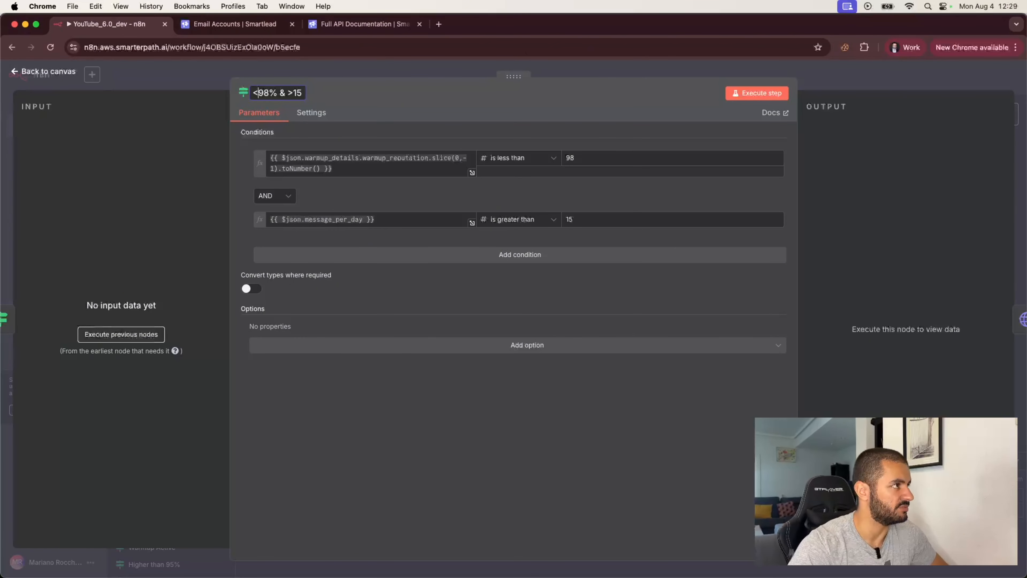
pyautogui.click(211, 79)
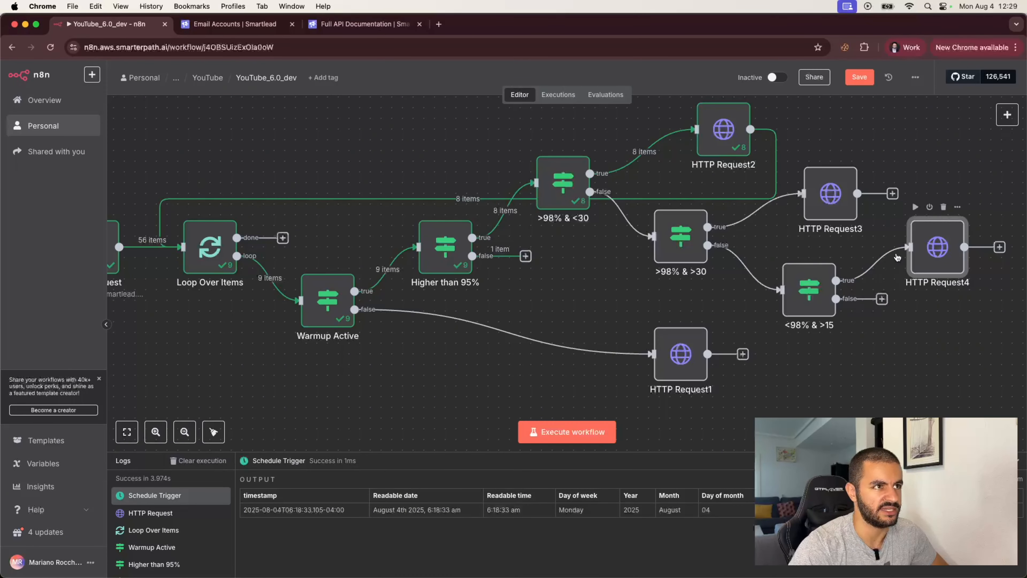
# - Rename the HTTP Request2 node to 'Add 1'
pyautogui.doubleClick(722, 132)
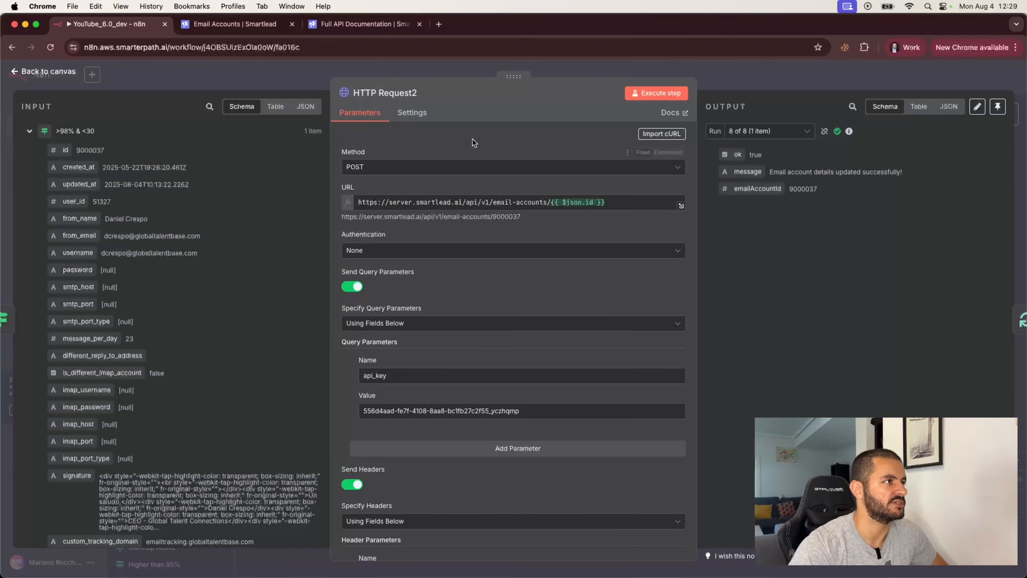
pyautogui.click(384, 94)
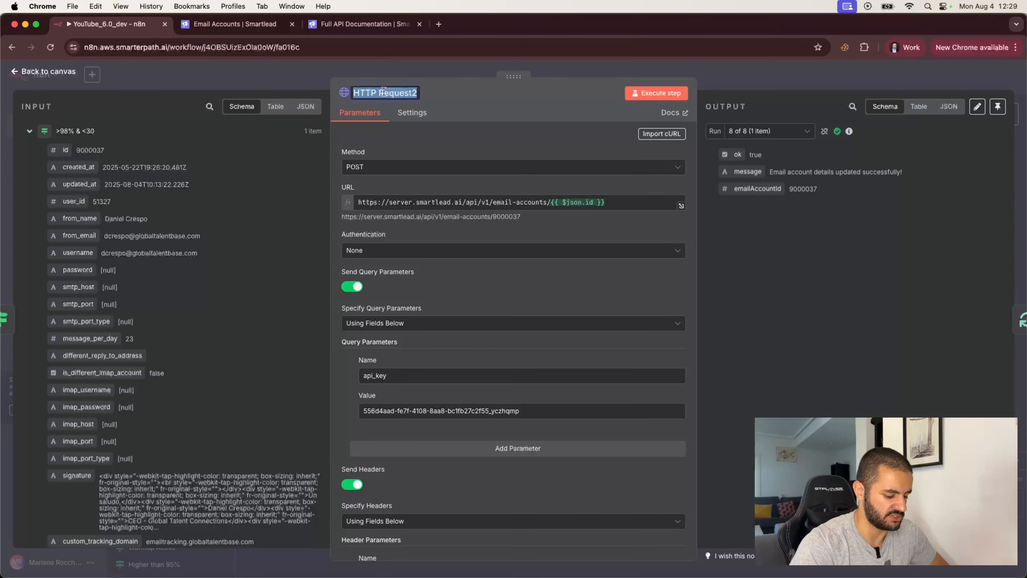
pyautogui.write('Add 1')
pyautogui.press('Return')
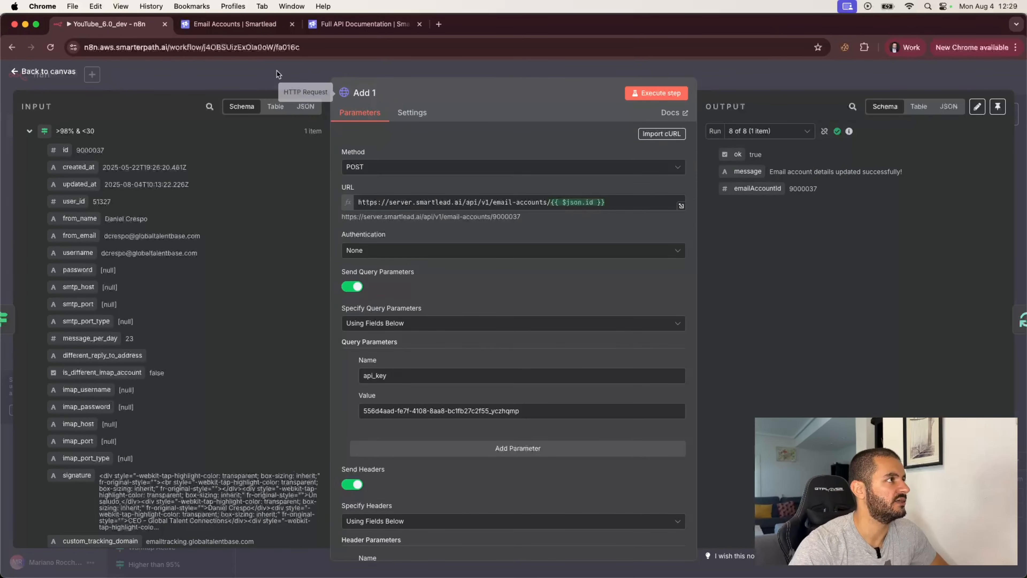
pyautogui.click(277, 72)
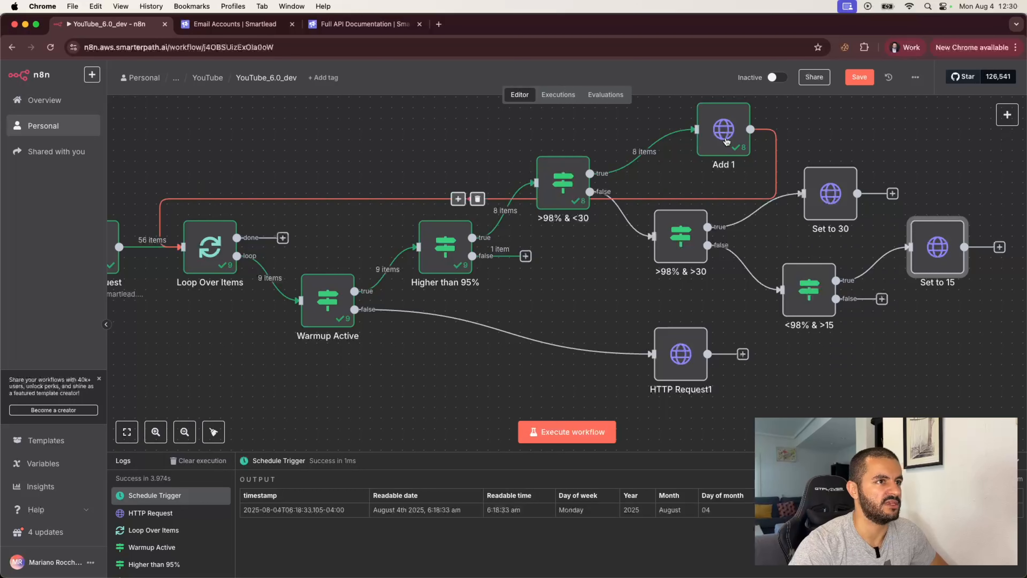
# - Paste a request node as Add and attach it to <98% & >15's false output
pyautogui.press('super+v')
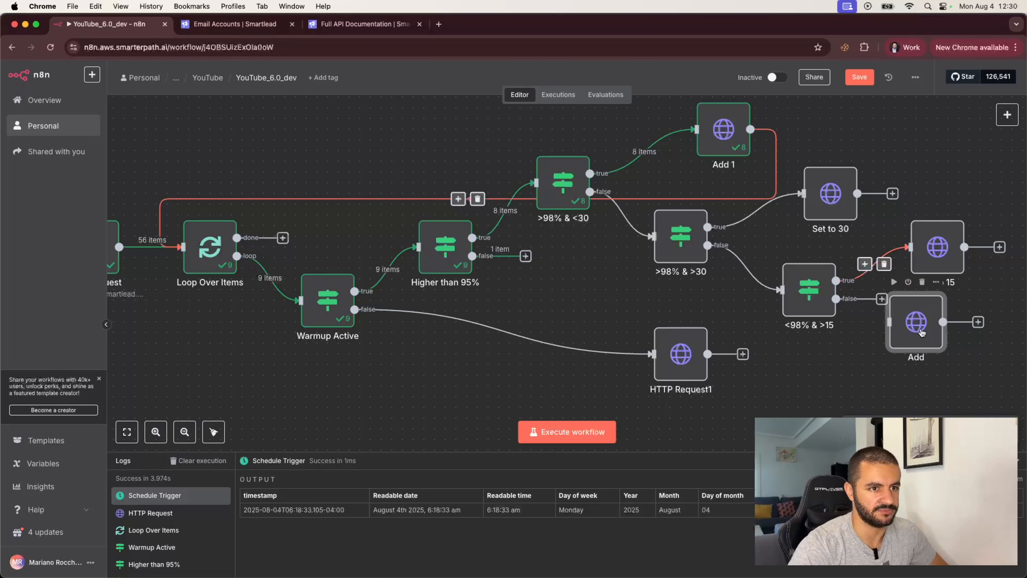
pyautogui.moveTo(921, 331); pyautogui.dragTo(961, 350)
pyautogui.moveTo(835, 299); pyautogui.dragTo(932, 350)
# - Loop the Set to 30, Set to 15 and Add outputs back into Loop Over Items
pyautogui.hscroll(3, 857, 387)
pyautogui.scroll(-2, 857, 386)
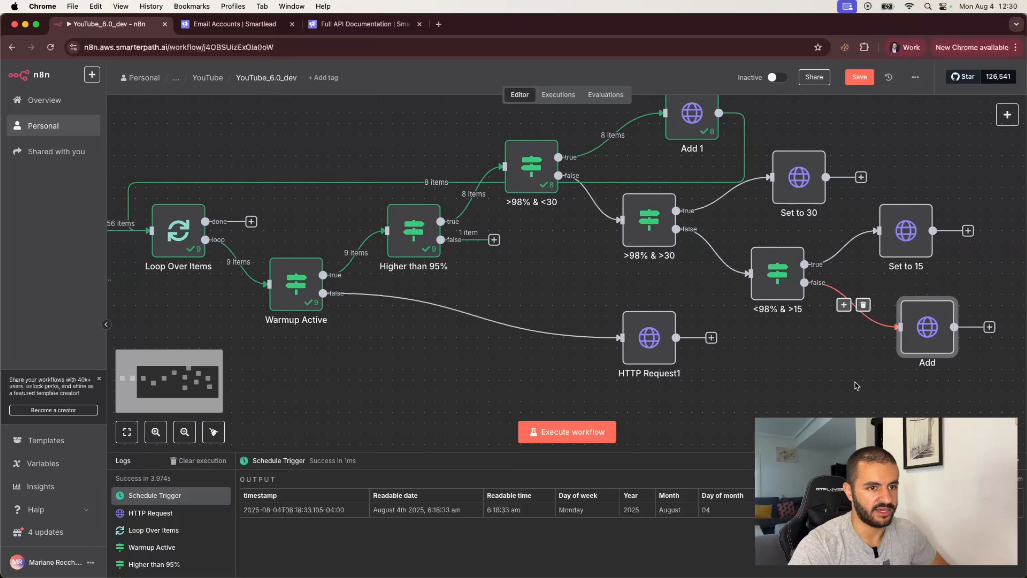
pyautogui.moveTo(844, 168); pyautogui.dragTo(147, 222)
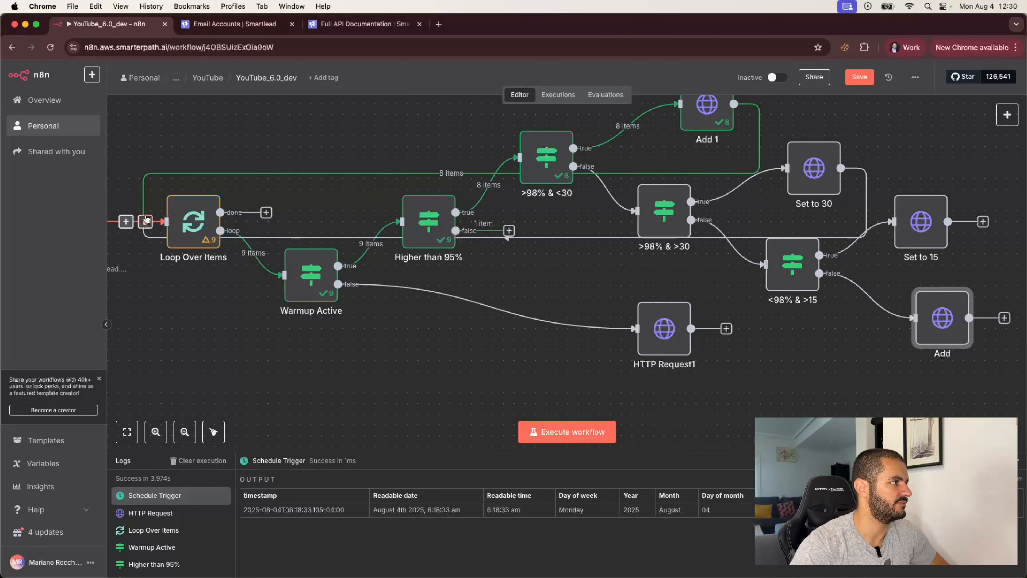
pyautogui.moveTo(948, 221); pyautogui.dragTo(151, 222)
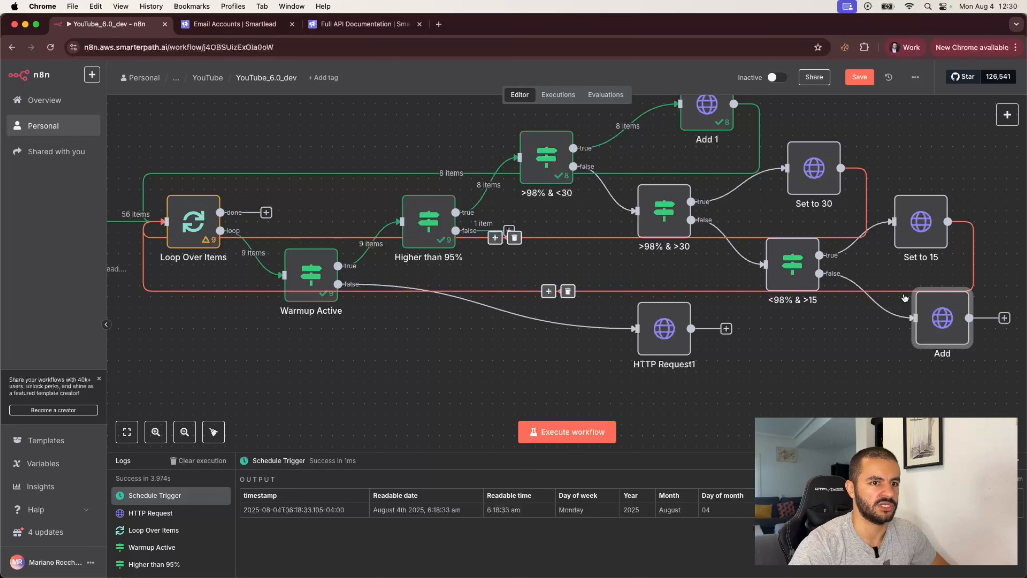
pyautogui.moveTo(1004, 327); pyautogui.dragTo(157, 224)
# - Tidy the layout by raising the check and request nodes and moving HTTP Request1 left
pyautogui.scroll(-5, 418, 351)
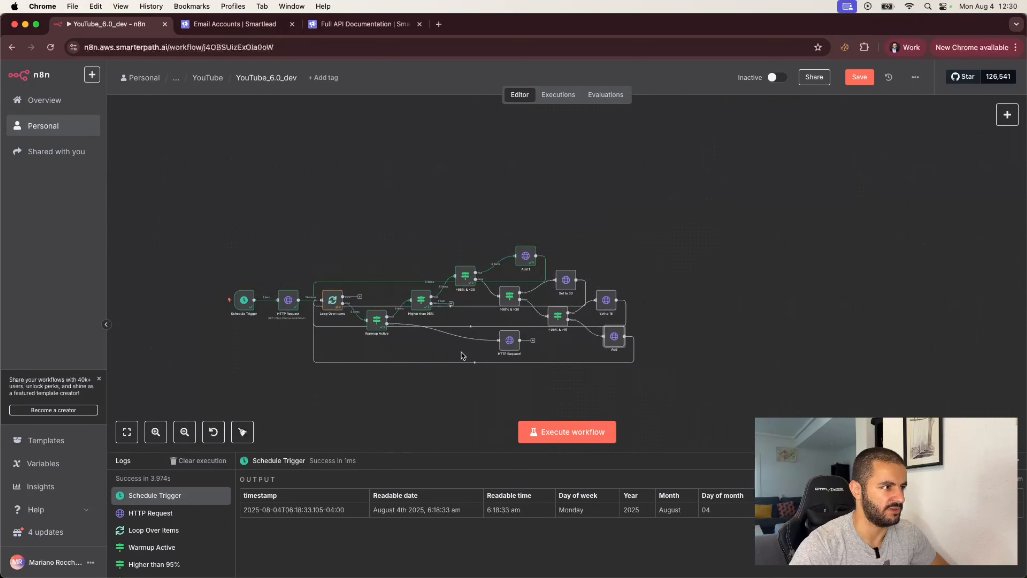
pyautogui.hscroll(-5, 486, 348)
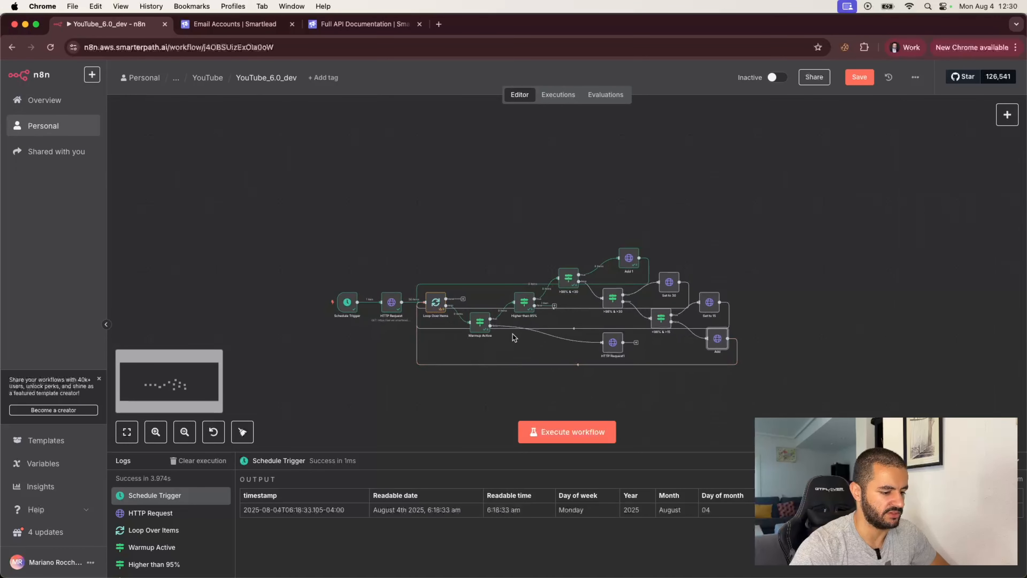
pyautogui.moveTo(568, 279); pyautogui.dragTo(576, 223)
pyautogui.moveTo(627, 250); pyautogui.dragTo(627, 179)
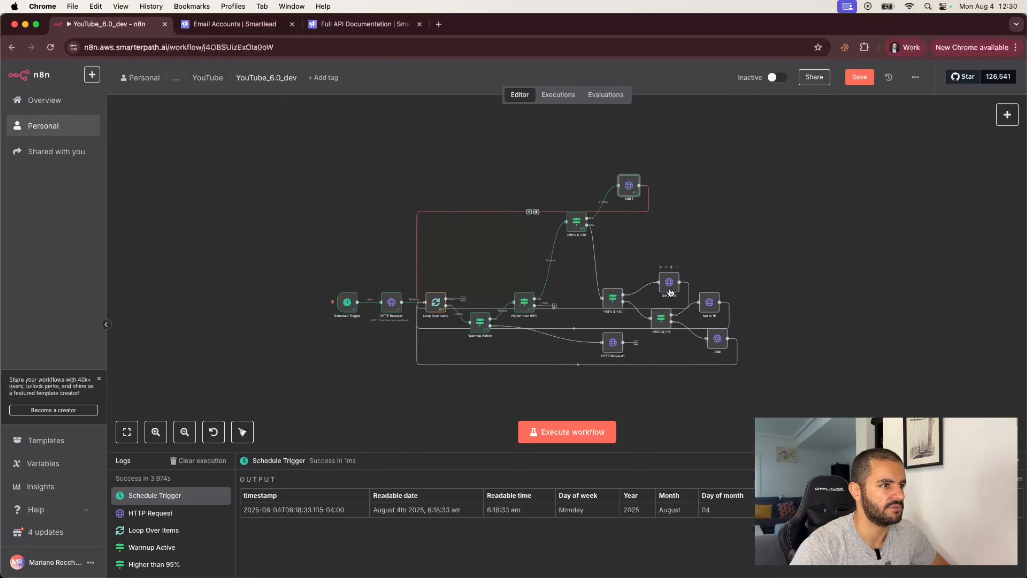
pyautogui.moveTo(672, 283); pyautogui.dragTo(675, 220)
pyautogui.moveTo(613, 299); pyautogui.dragTo(617, 239)
pyautogui.moveTo(671, 211); pyautogui.dragTo(673, 175)
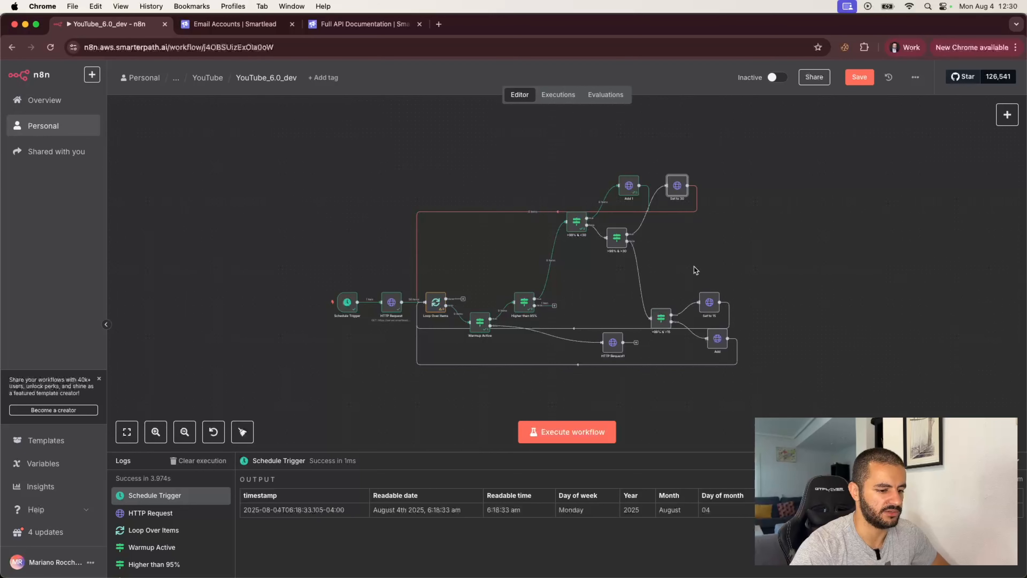
pyautogui.moveTo(703, 303); pyautogui.dragTo(731, 187)
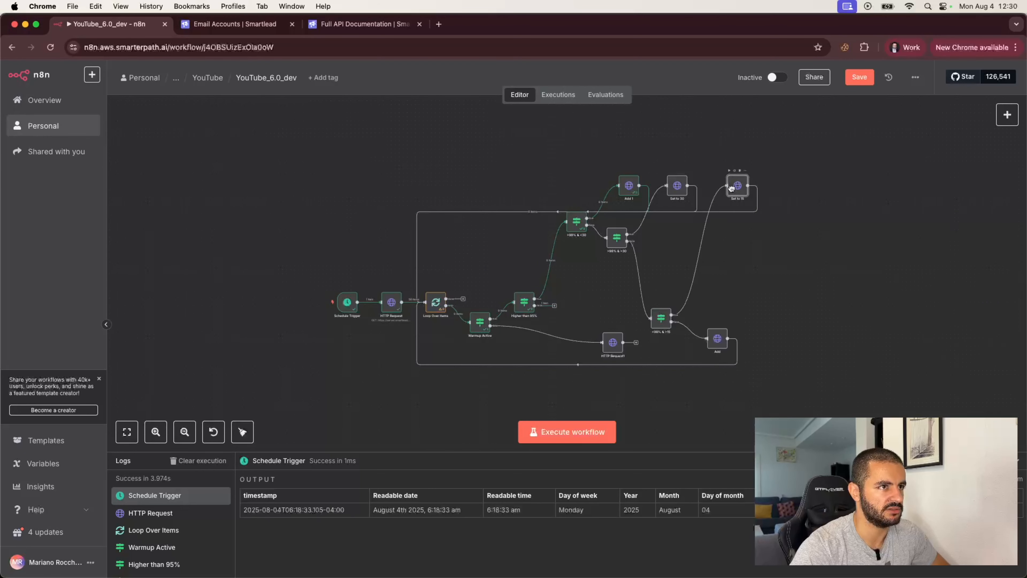
pyautogui.moveTo(662, 320); pyautogui.dragTo(657, 269)
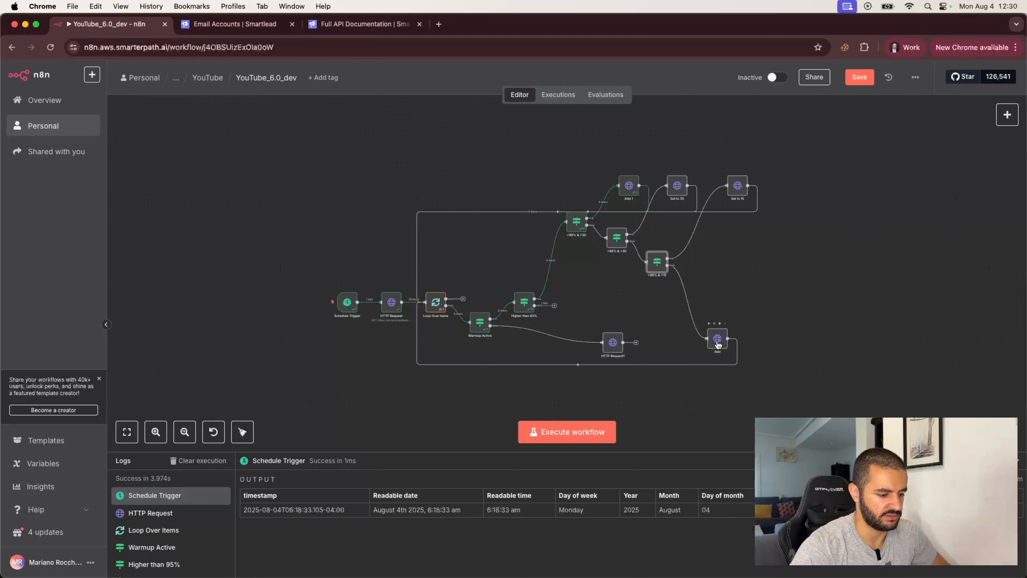
pyautogui.moveTo(718, 345); pyautogui.dragTo(738, 310)
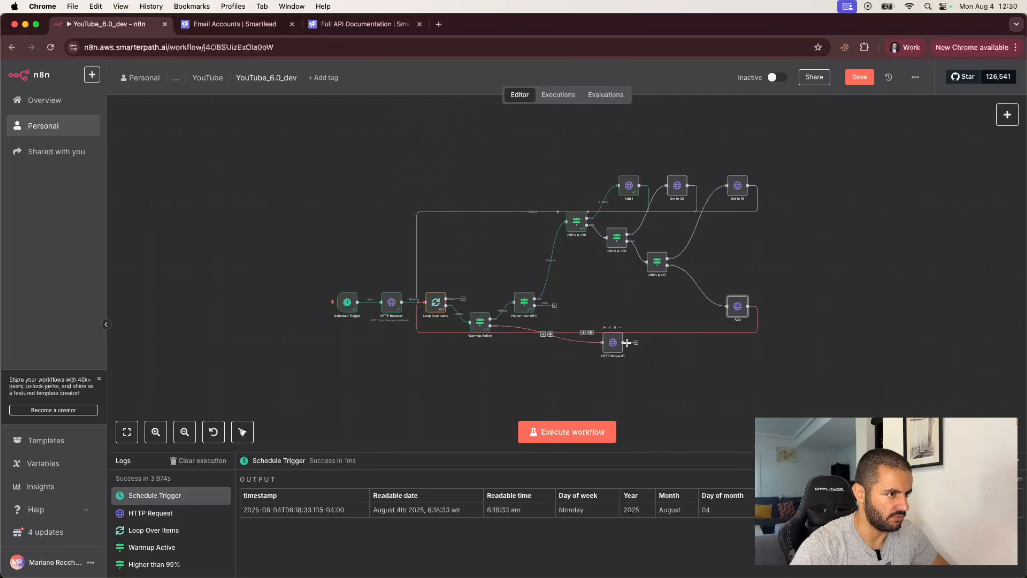
pyautogui.moveTo(614, 351); pyautogui.dragTo(425, 303)
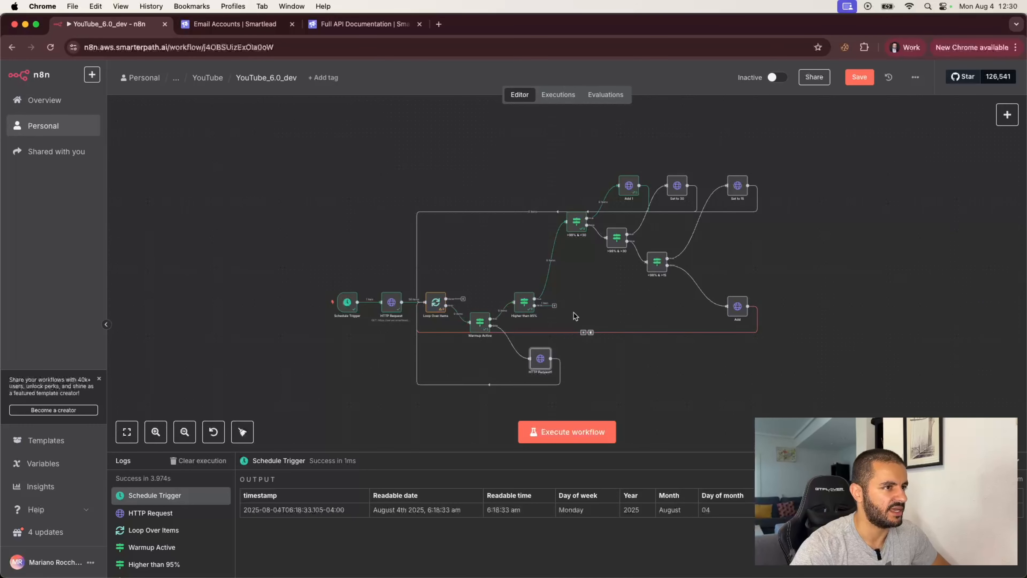
# - Duplicate the Higher than 95% check beside it and change its threshold from 95 to 90
pyautogui.scroll(4, 567, 304)
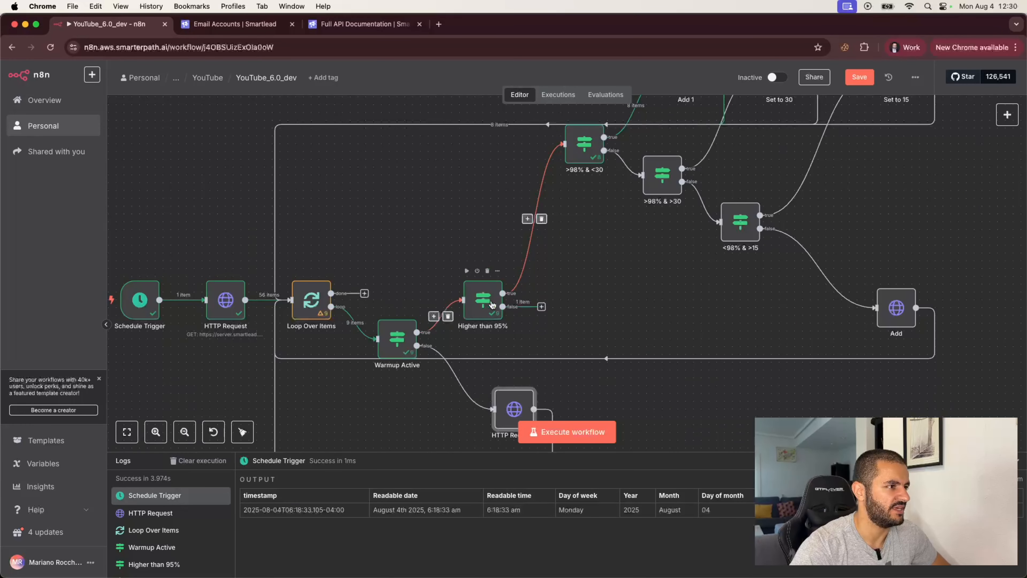
pyautogui.click(541, 307)
pyautogui.click(480, 307)
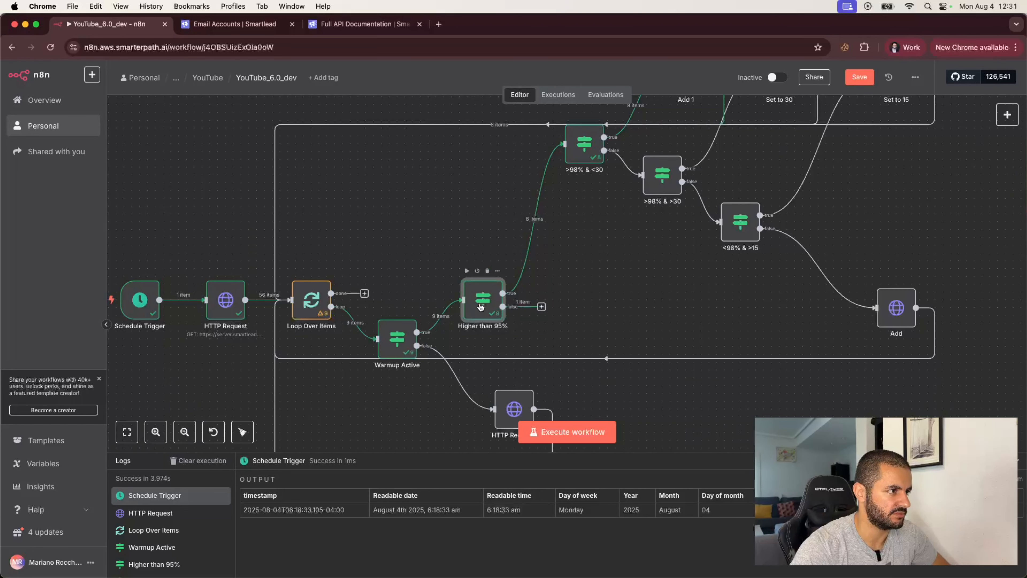
pyautogui.press('super+d')
pyautogui.moveTo(608, 331); pyautogui.dragTo(566, 331)
pyautogui.doubleClick(582, 332)
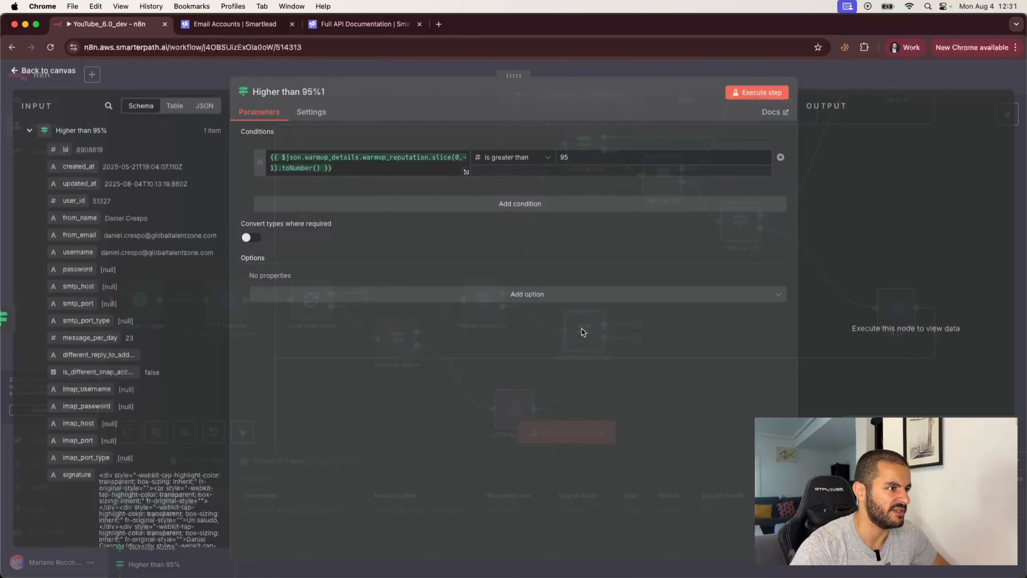
pyautogui.click(568, 162)
pyautogui.press('BackSpace')
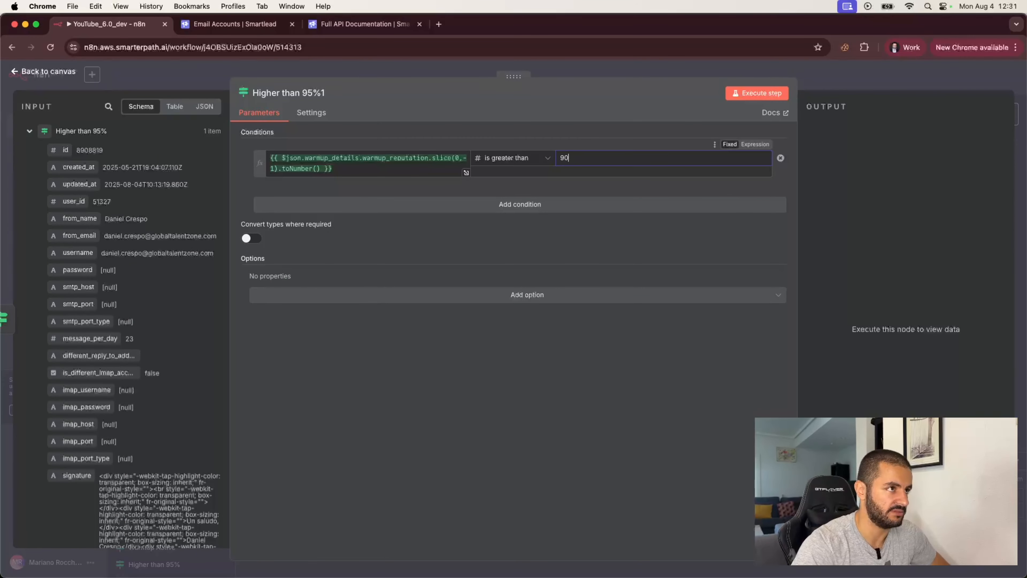
pyautogui.write('0')
pyautogui.click(840, 77)
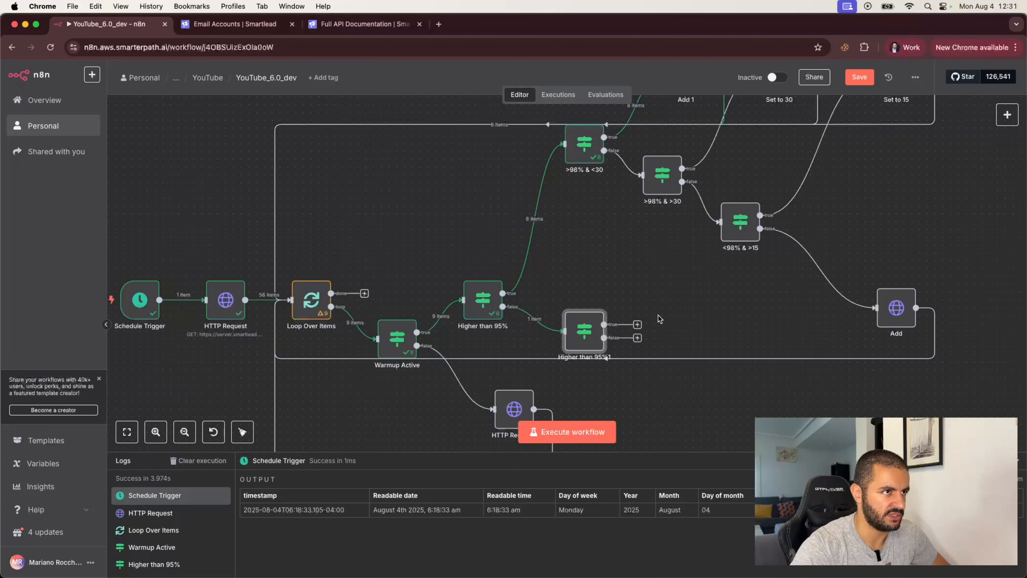
# - Copy the <98% & >15 check, drop its reputation condition and name it More than 10
pyautogui.click(742, 246)
pyautogui.press('super+c')
pyautogui.press('super+v')
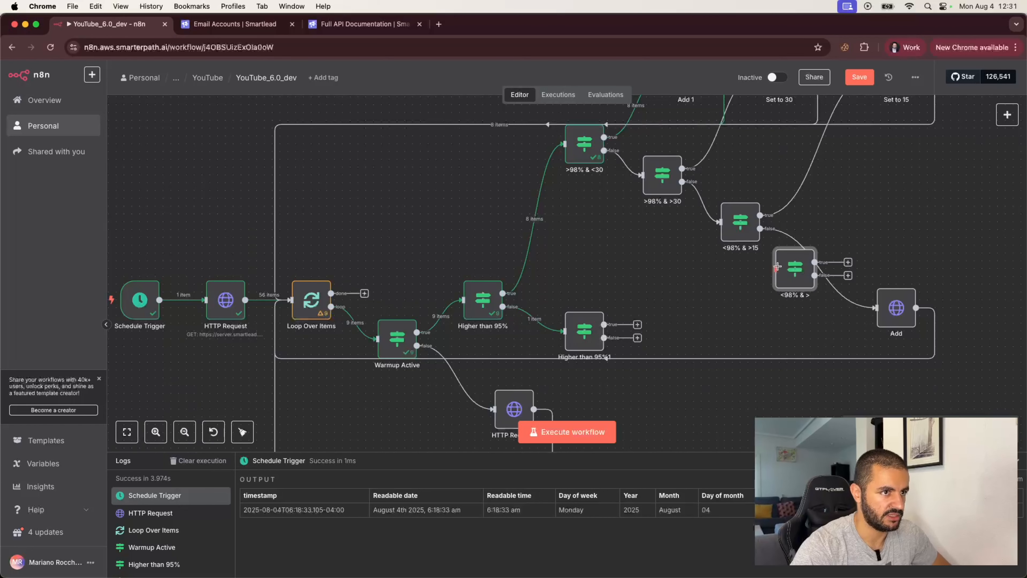
pyautogui.moveTo(790, 265); pyautogui.dragTo(700, 295)
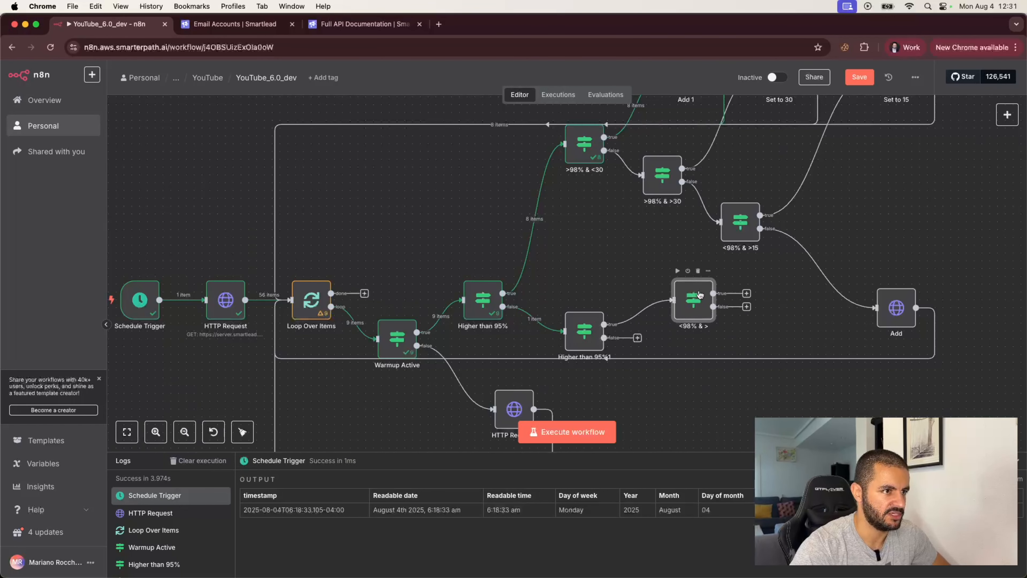
pyautogui.doubleClick(693, 307)
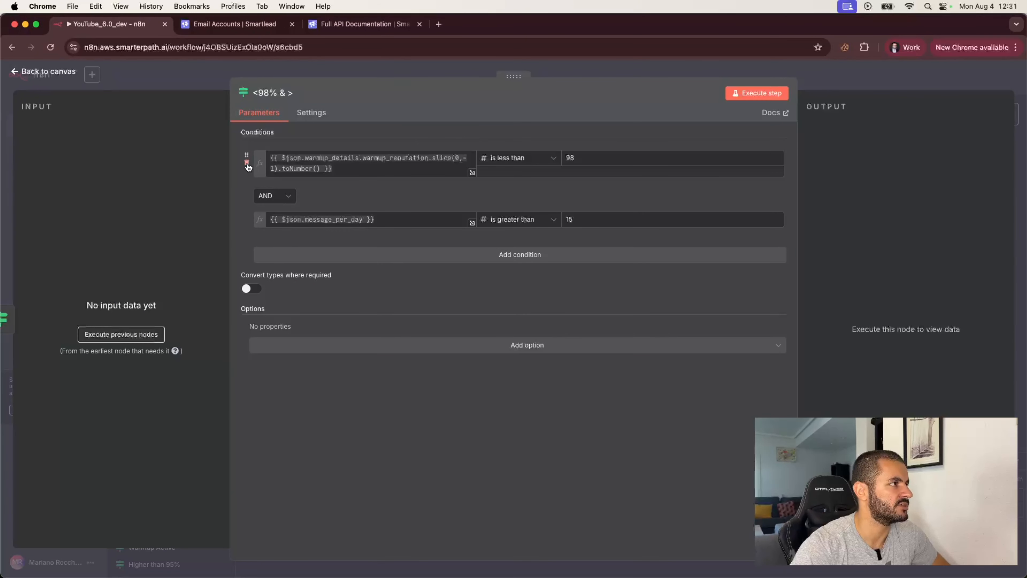
pyautogui.click(247, 164)
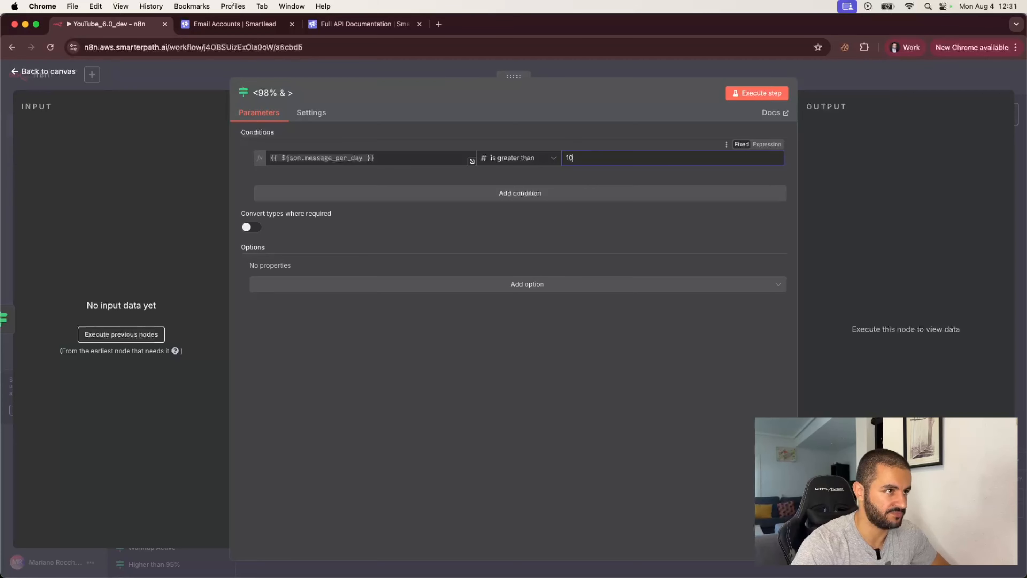
pyautogui.click(267, 91)
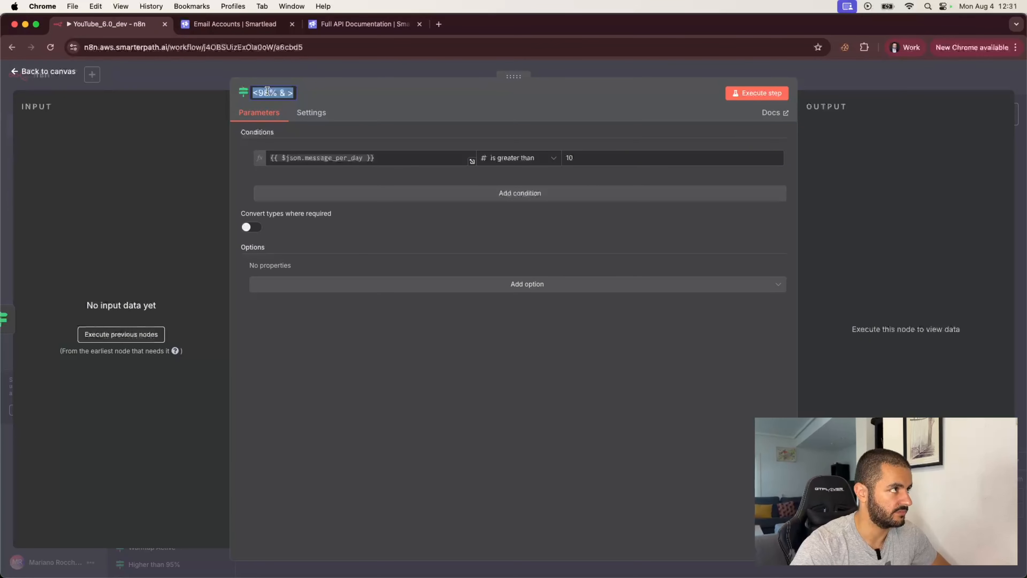
pyautogui.write('More than 10')
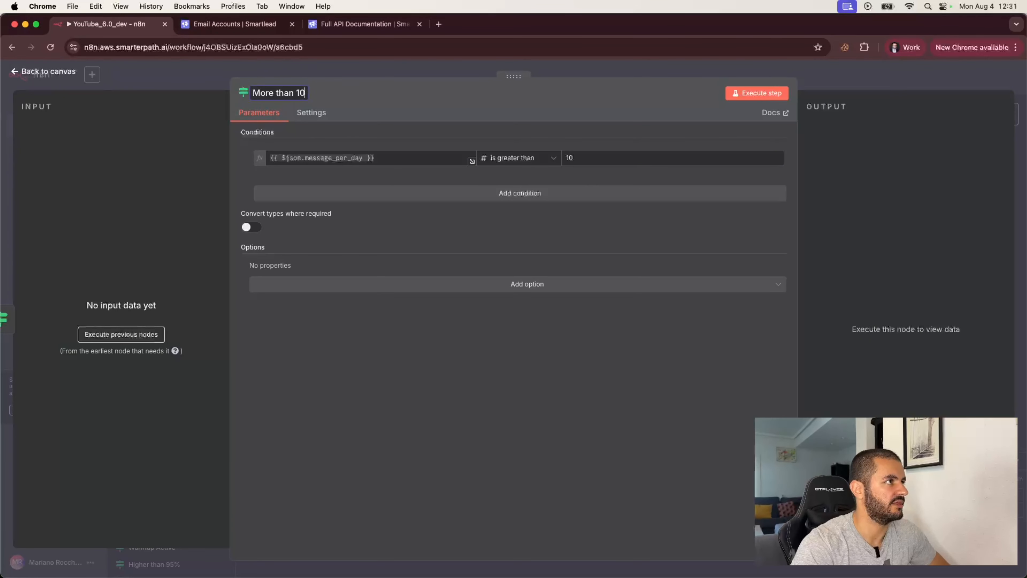
pyautogui.click(171, 79)
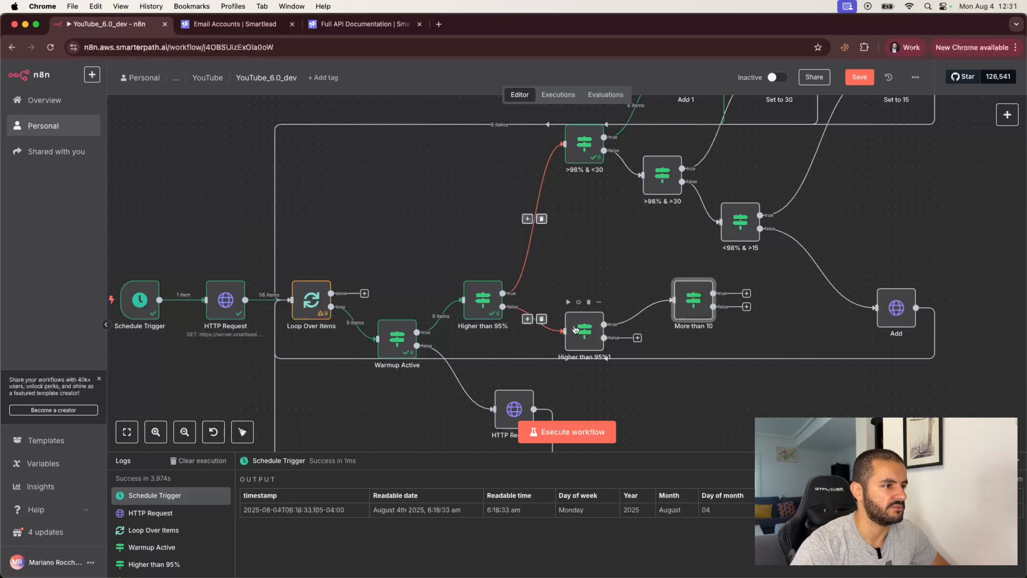
# - Rename the Higher than 95%1 check to 'Higher than 90%'
pyautogui.doubleClick(587, 332)
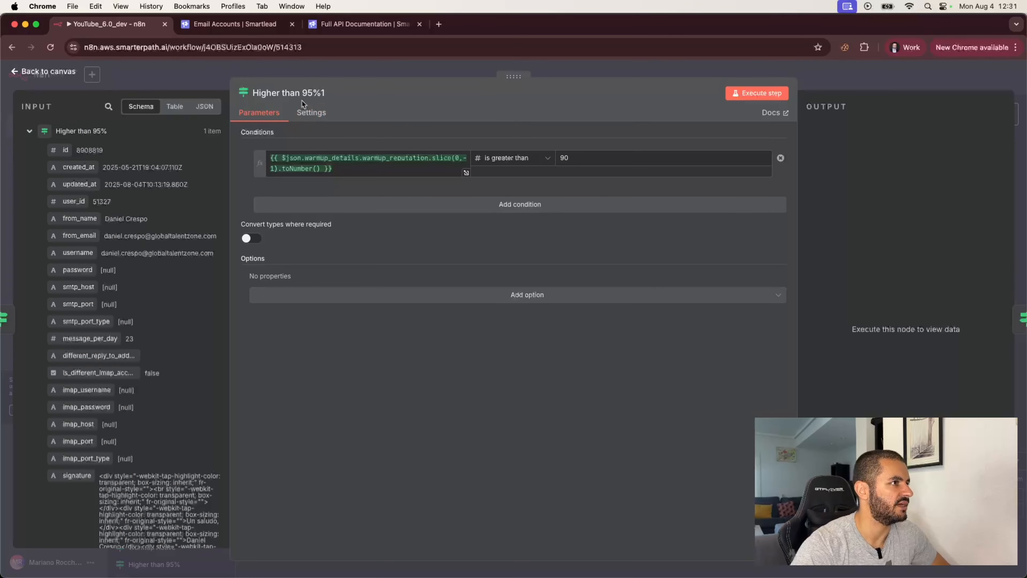
pyautogui.click(307, 93)
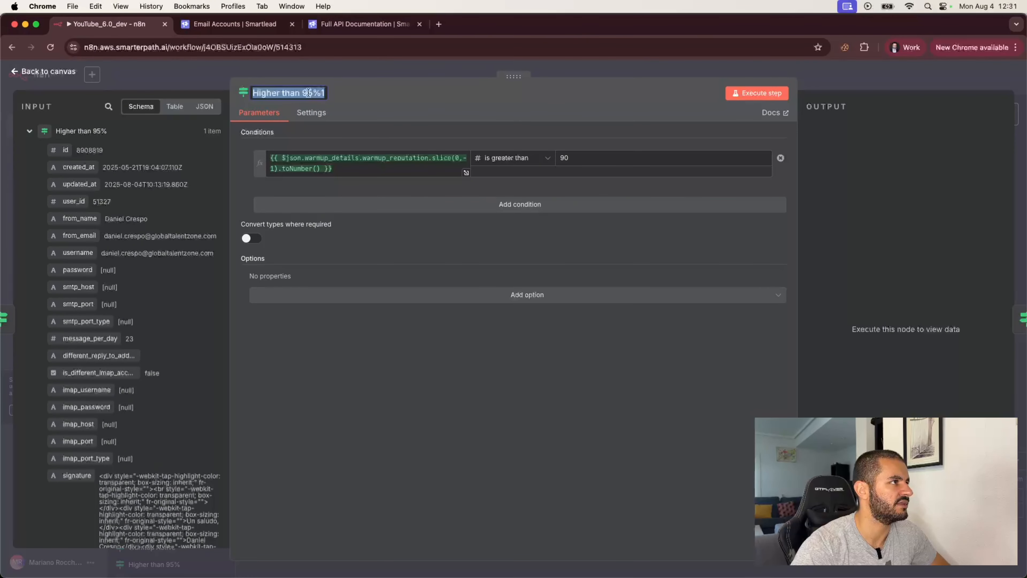
pyautogui.click(310, 93)
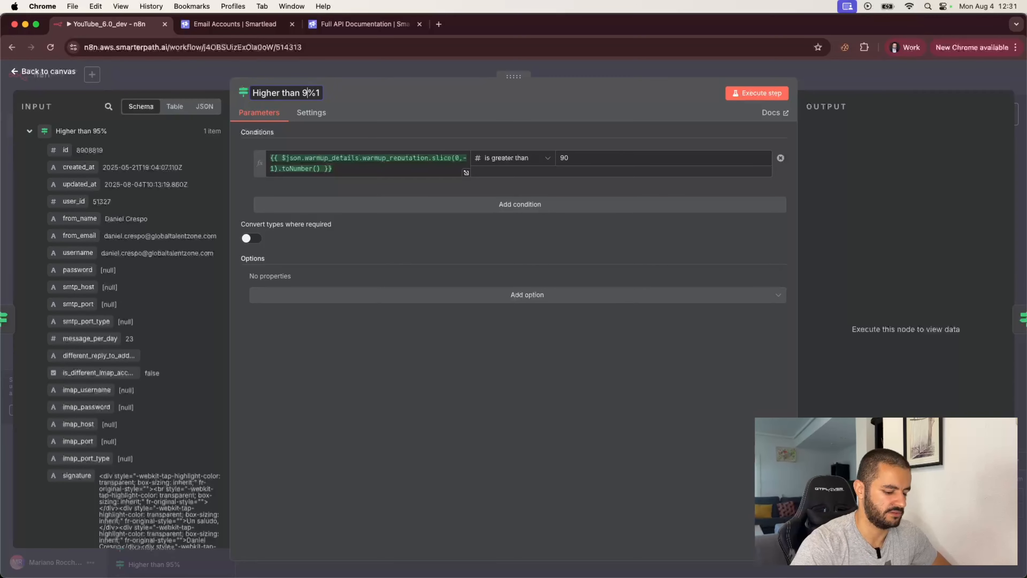
pyautogui.press('Return')
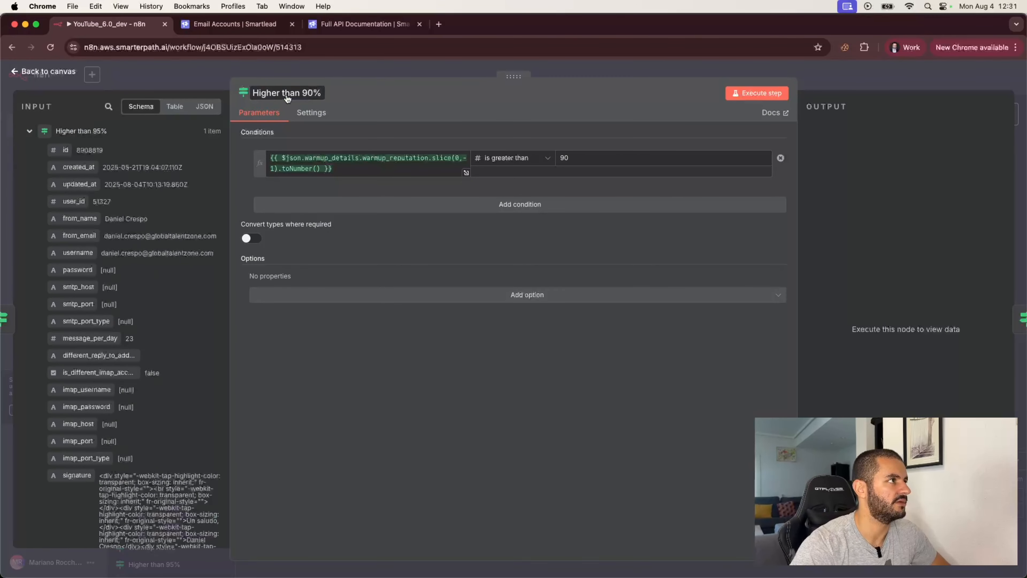
pyautogui.click(165, 75)
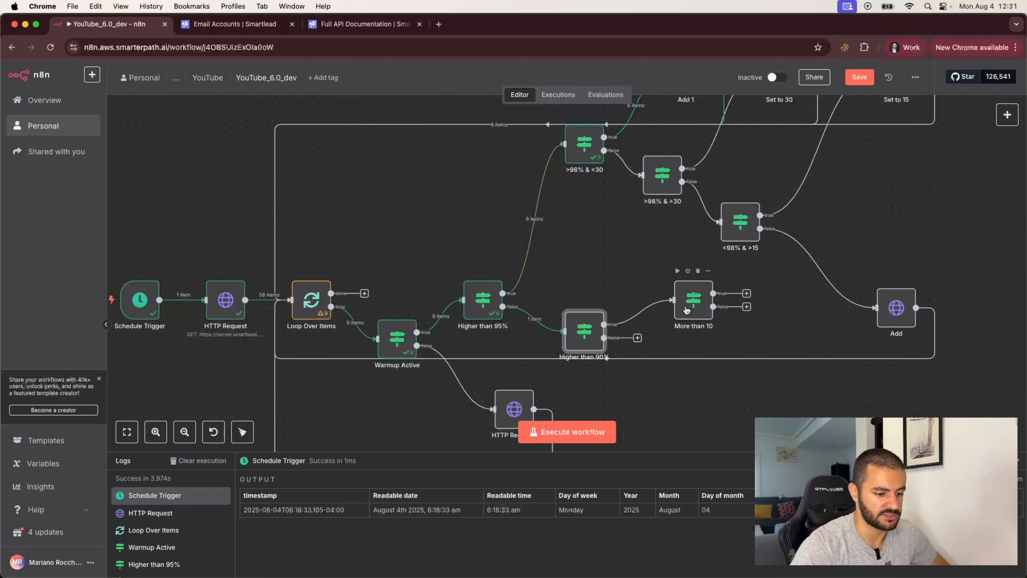
# - Rename the Add request on the <98% & >15 false branch to 'Add another 1'
pyautogui.click(900, 313)
pyautogui.doubleClick(899, 313)
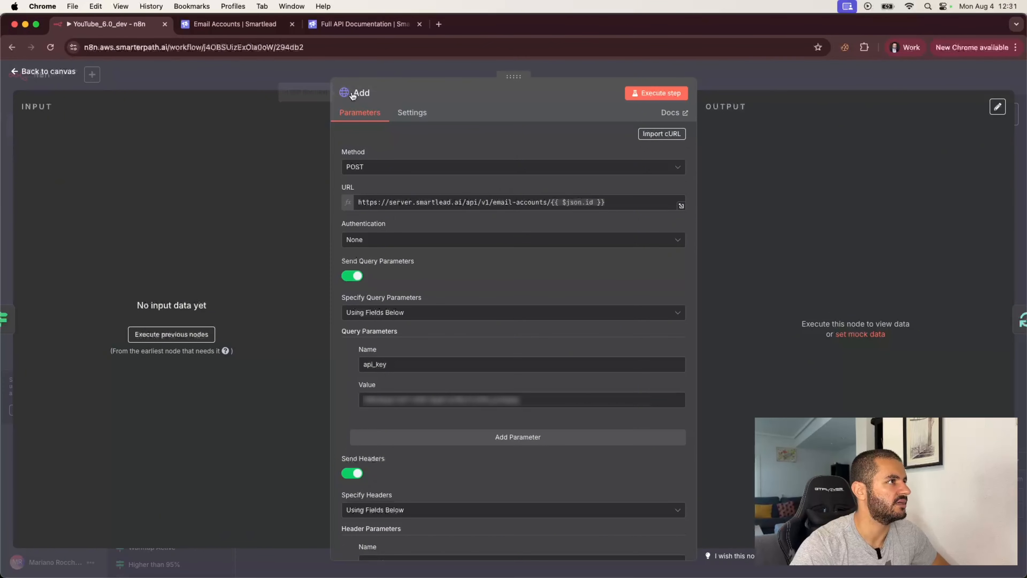
pyautogui.click(378, 92)
pyautogui.write('1')
pyautogui.press('Return')
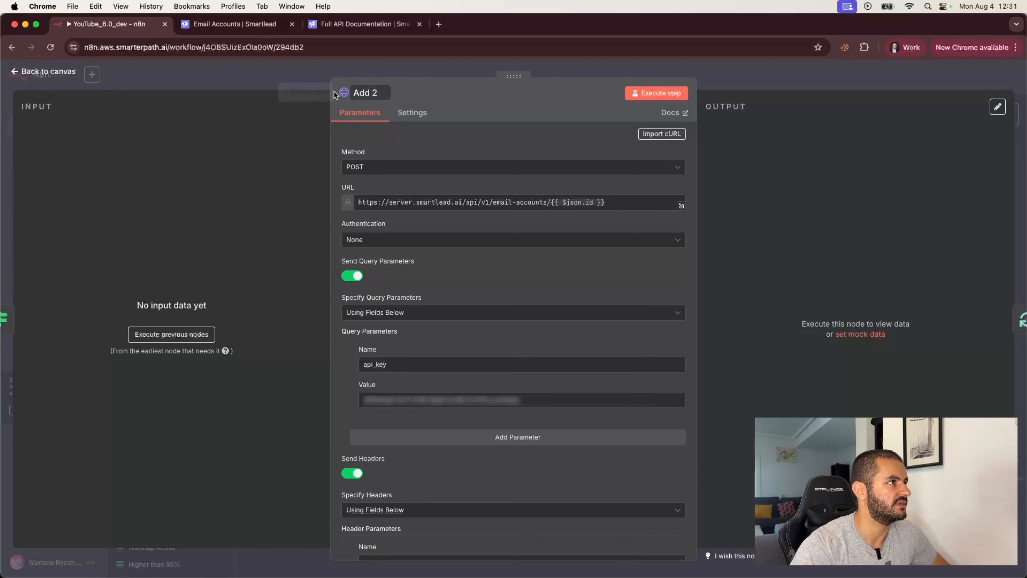
pyautogui.click(376, 94)
pyautogui.click(374, 93)
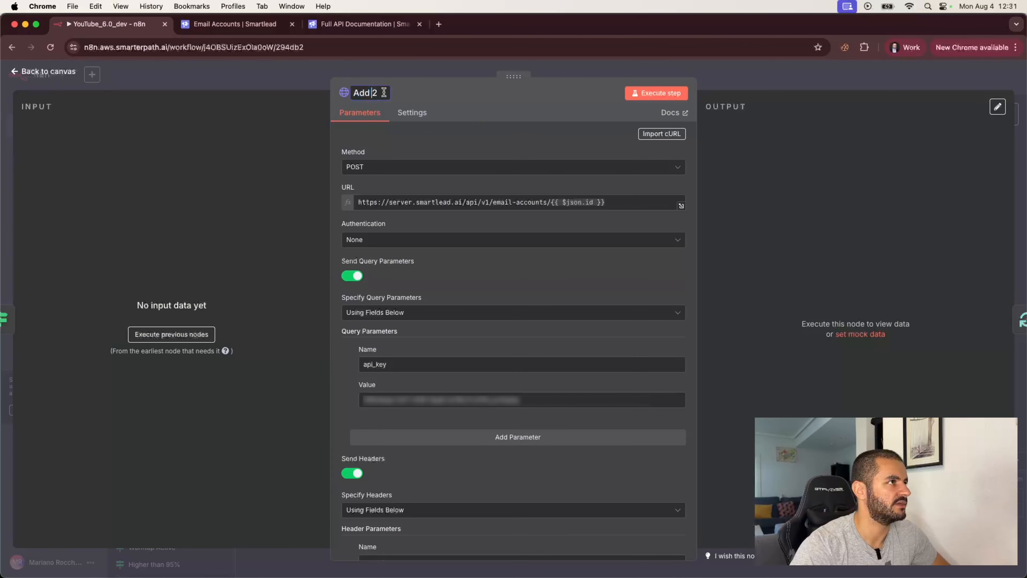
pyautogui.write('ano')
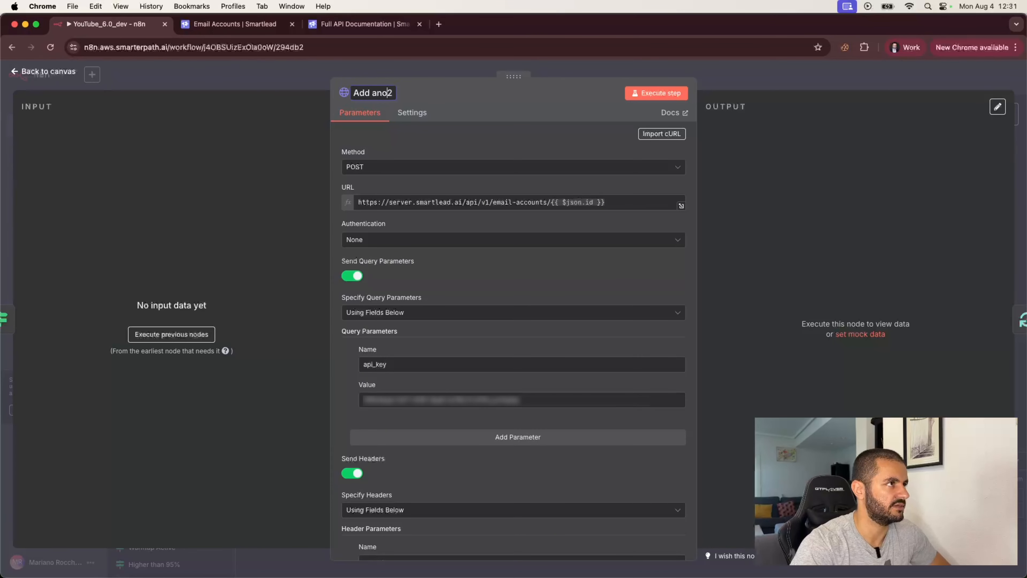
pyautogui.write('ther 1')
pyautogui.press('Return')
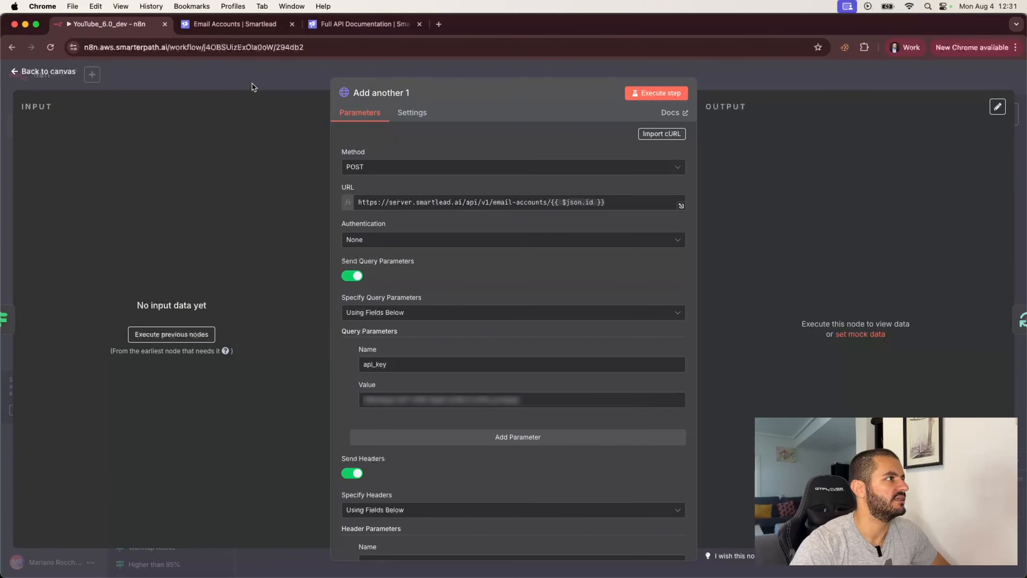
pyautogui.click(252, 84)
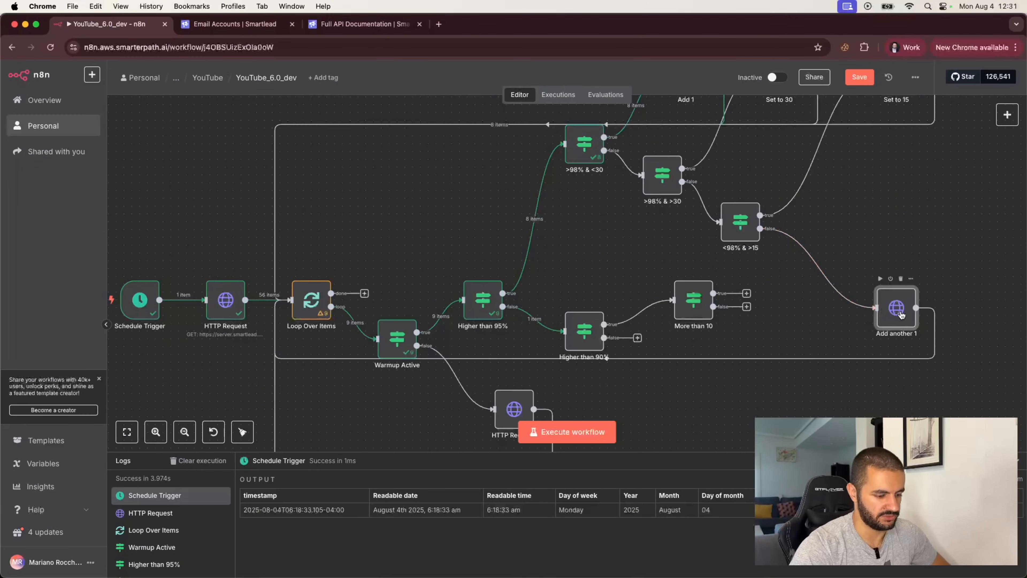
# - Paste a copy of Add another 1 beside More than 10 with a fixed max_email_per_day of 10
pyautogui.press('super+c')
pyautogui.press('super+v')
pyautogui.moveTo(923, 359); pyautogui.dragTo(777, 293)
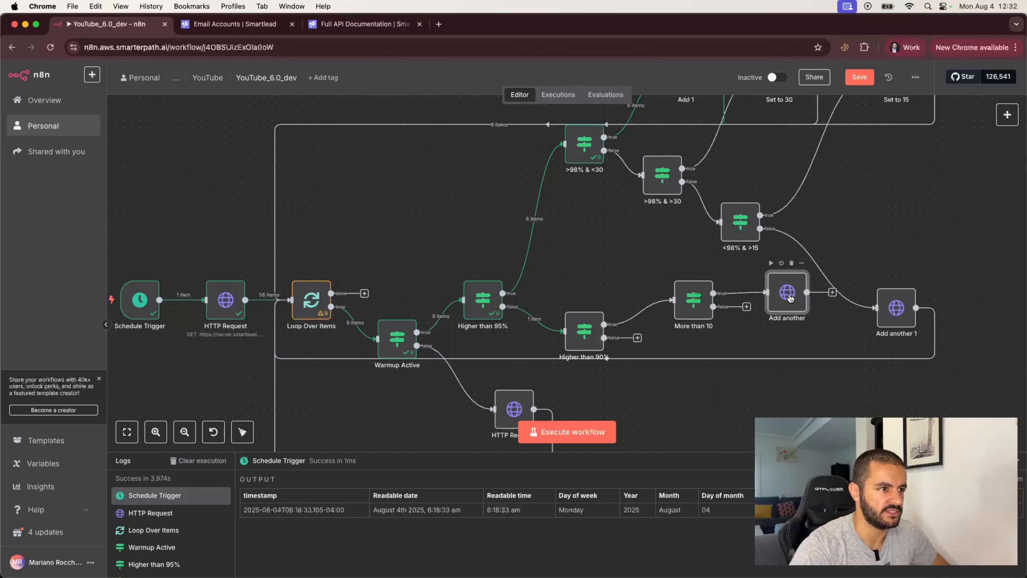
pyautogui.doubleClick(789, 298)
pyautogui.scroll(-10, 428, 360)
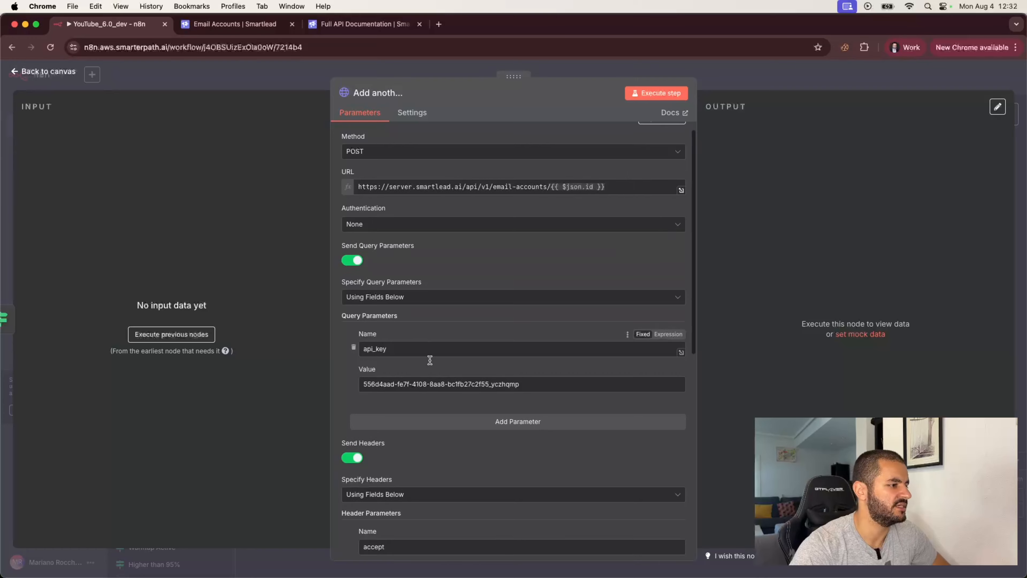
pyautogui.moveTo(511, 415); pyautogui.dragTo(358, 407)
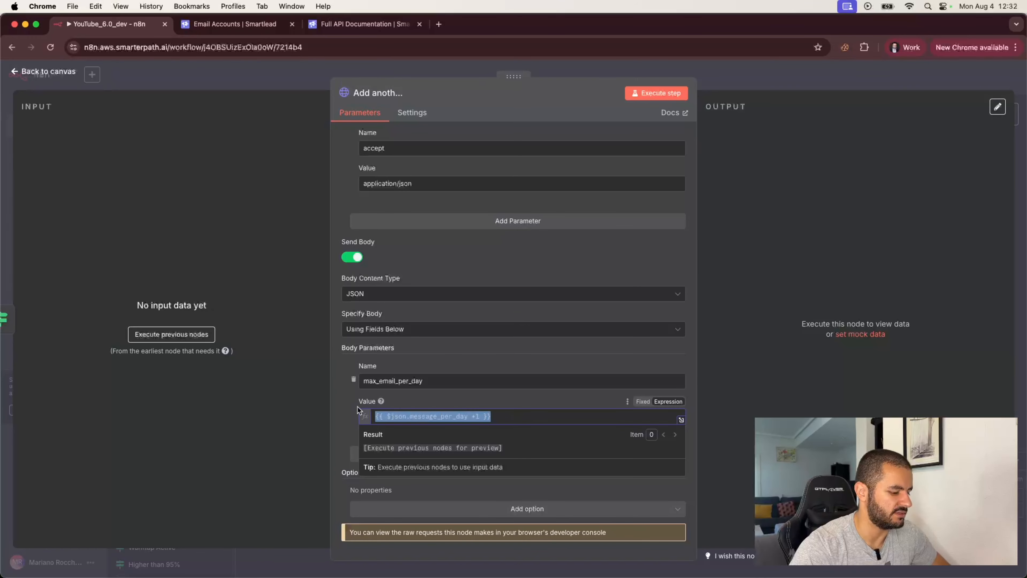
pyautogui.write('10')
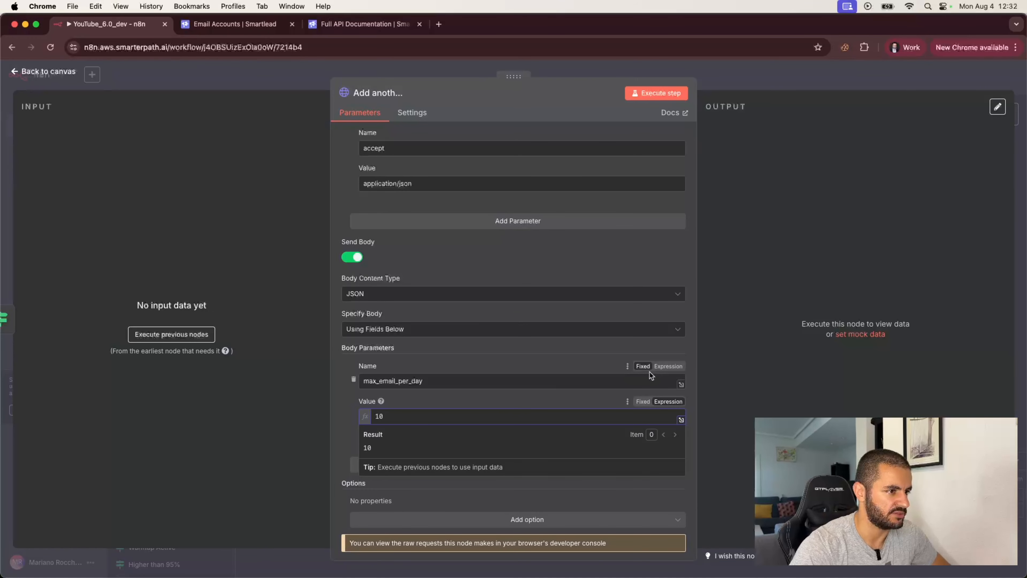
pyautogui.click(643, 402)
# - Connect Add another back to Loop Over Items and realign Higher than 90% and More than 10
pyautogui.press('Escape')
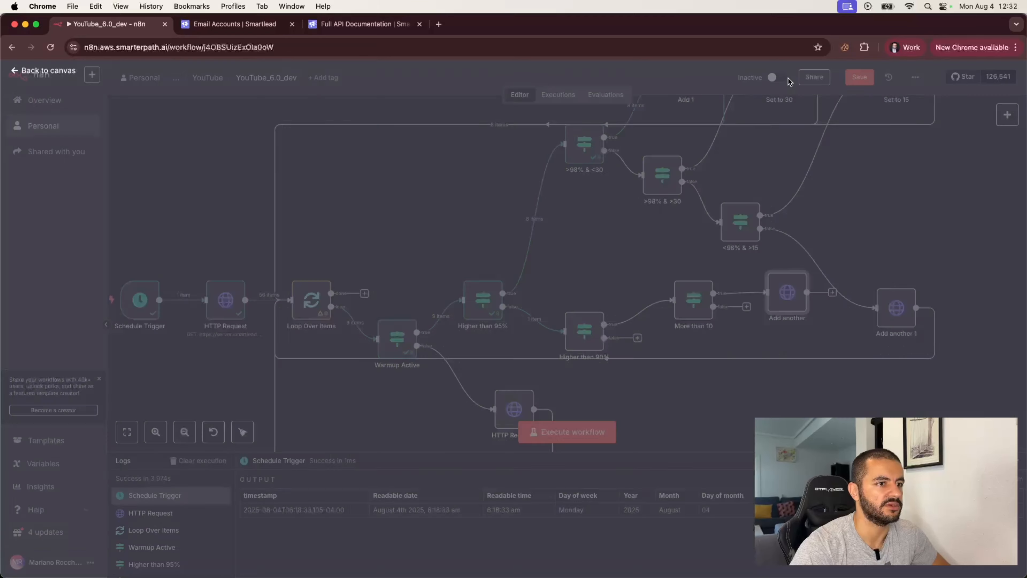
pyautogui.moveTo(833, 296); pyautogui.dragTo(292, 299)
pyautogui.moveTo(787, 293); pyautogui.dragTo(796, 308)
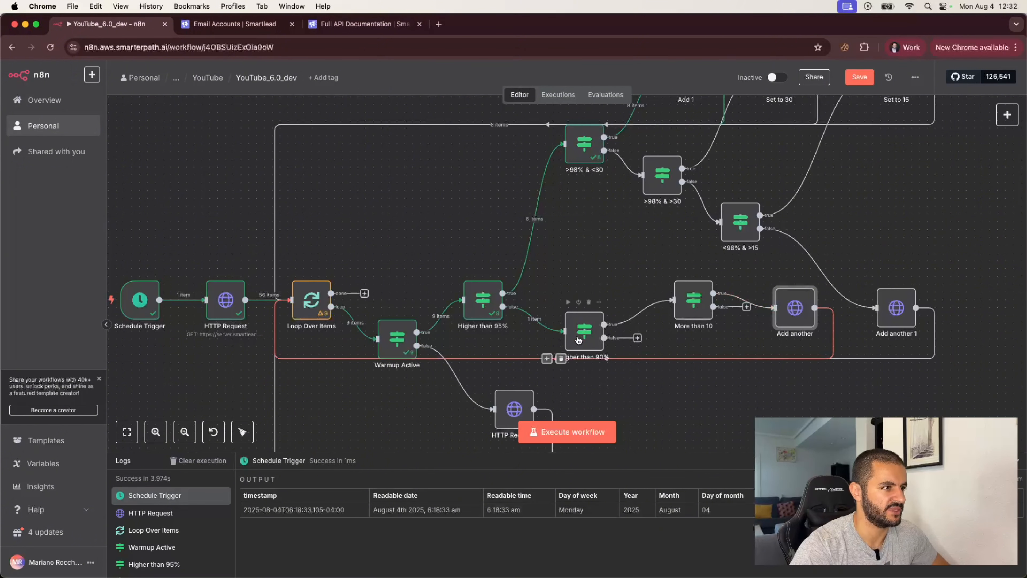
pyautogui.moveTo(581, 340); pyautogui.dragTo(580, 371)
pyautogui.moveTo(698, 308); pyautogui.dragTo(699, 339)
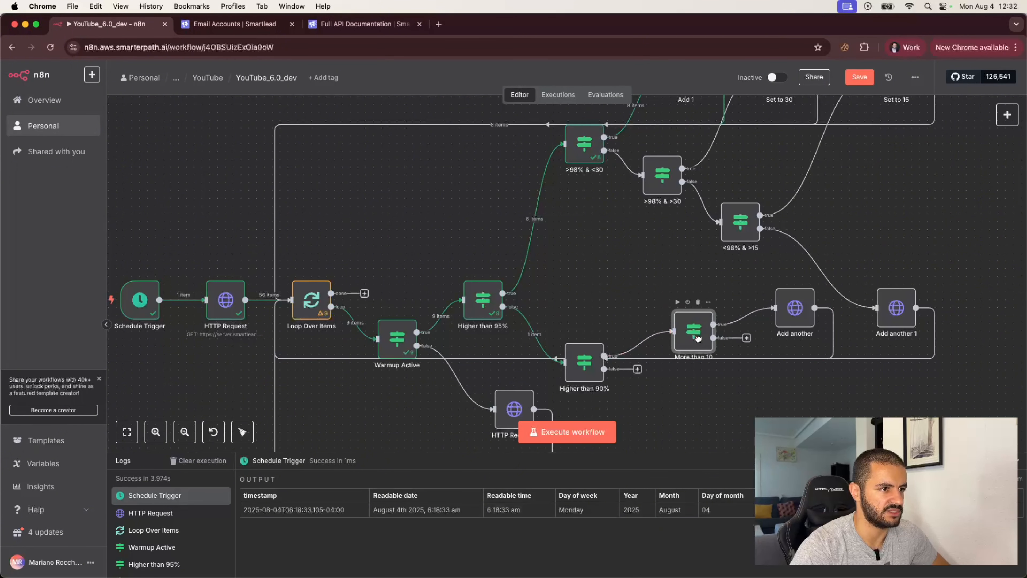
# - Paste another copy of Add another 1 and connect More than 10's false output to it
pyautogui.click(748, 340)
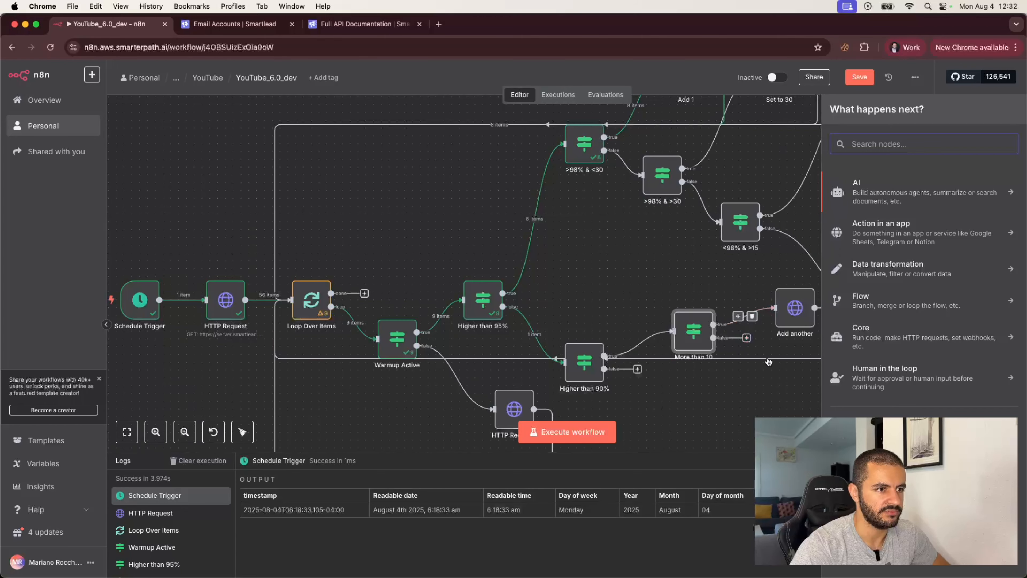
pyautogui.click(774, 394)
pyautogui.scroll(1, 803, 360)
pyautogui.scroll(2, 805, 360)
pyautogui.click(893, 365)
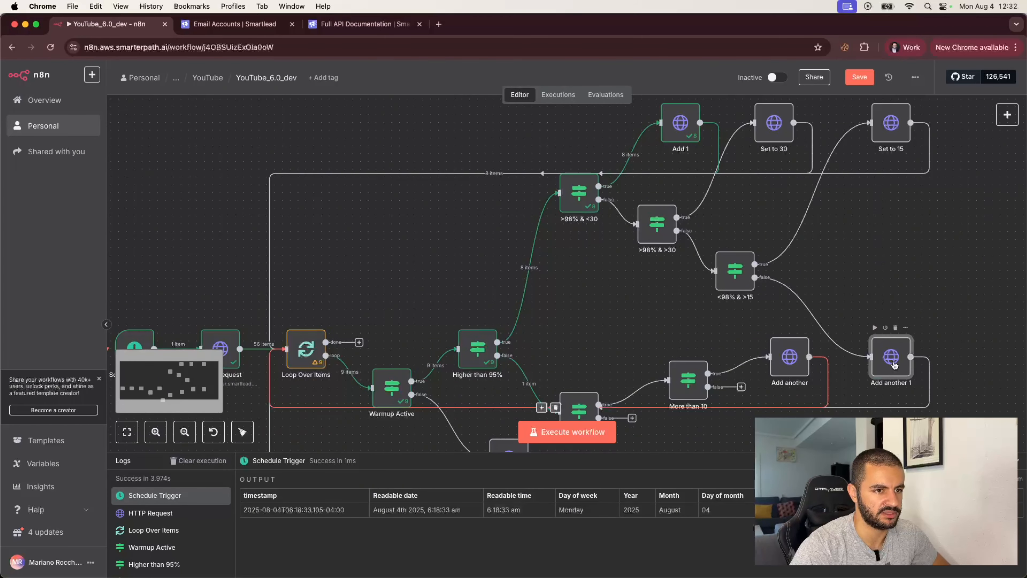
pyautogui.press('super+c')
pyautogui.press('super+v')
pyautogui.moveTo(938, 403); pyautogui.dragTo(796, 437)
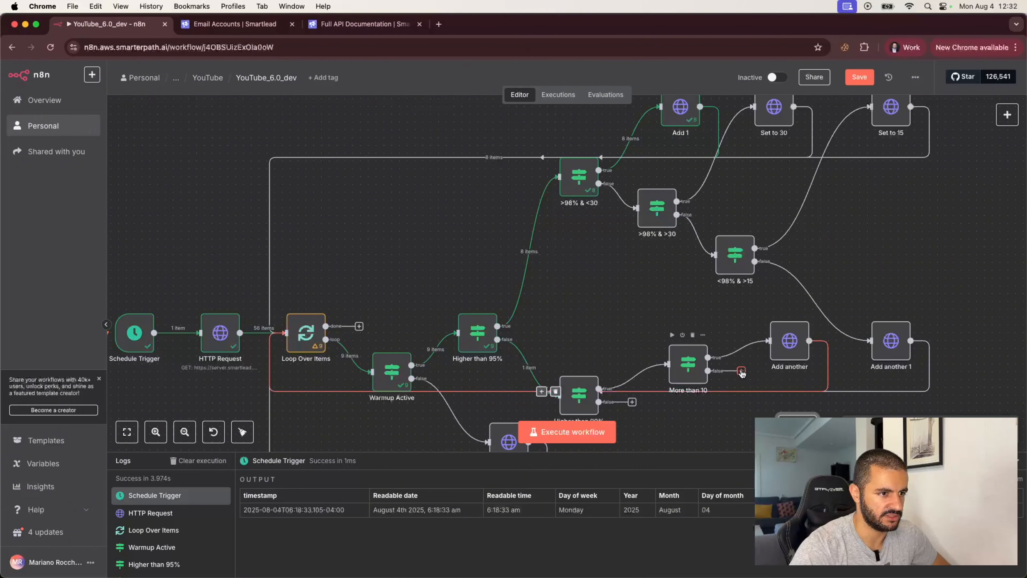
pyautogui.moveTo(741, 371); pyautogui.dragTo(779, 434)
pyautogui.scroll(-5, 742, 441)
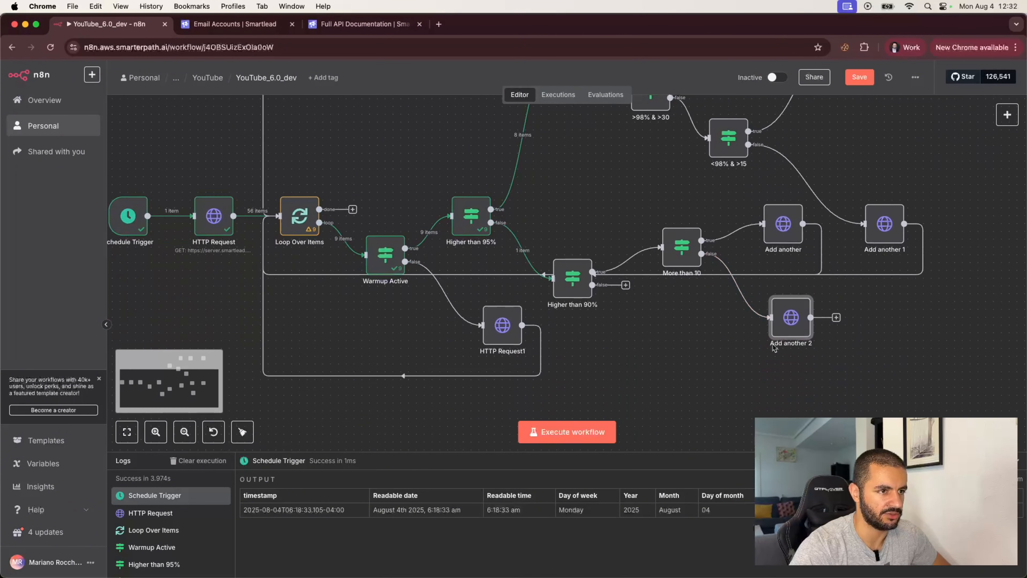
# - Rename the Add another 2 request on More than 10's false branch to 'Add 1 email/day'
pyautogui.doubleClick(791, 318)
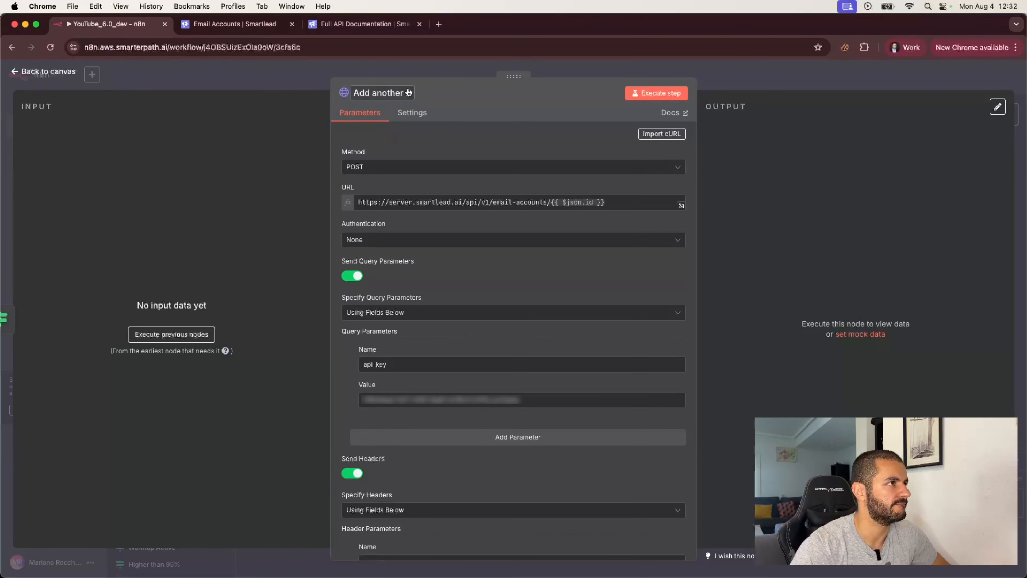
pyautogui.click(407, 93)
pyautogui.click(411, 92)
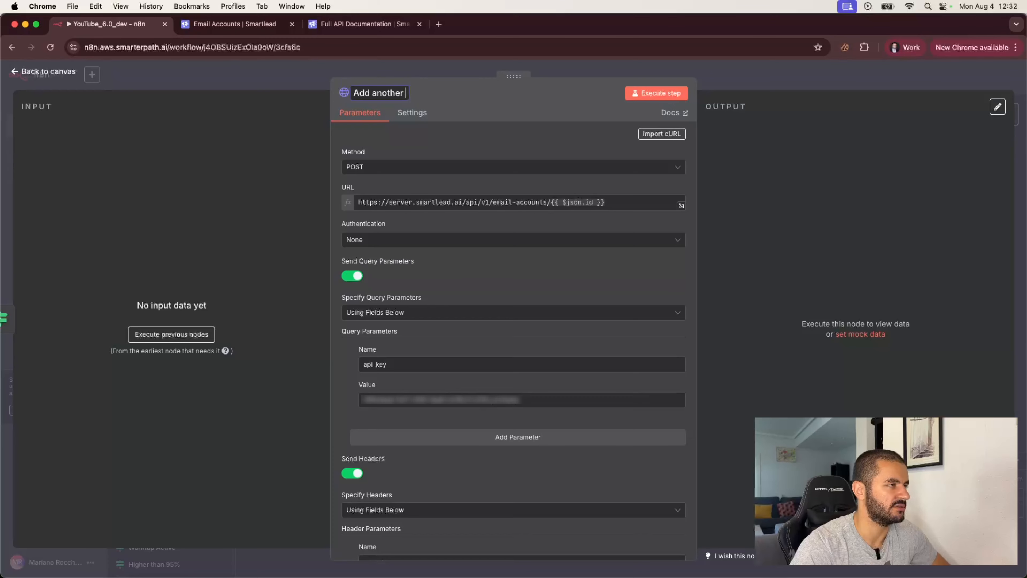
pyautogui.write('email per day')
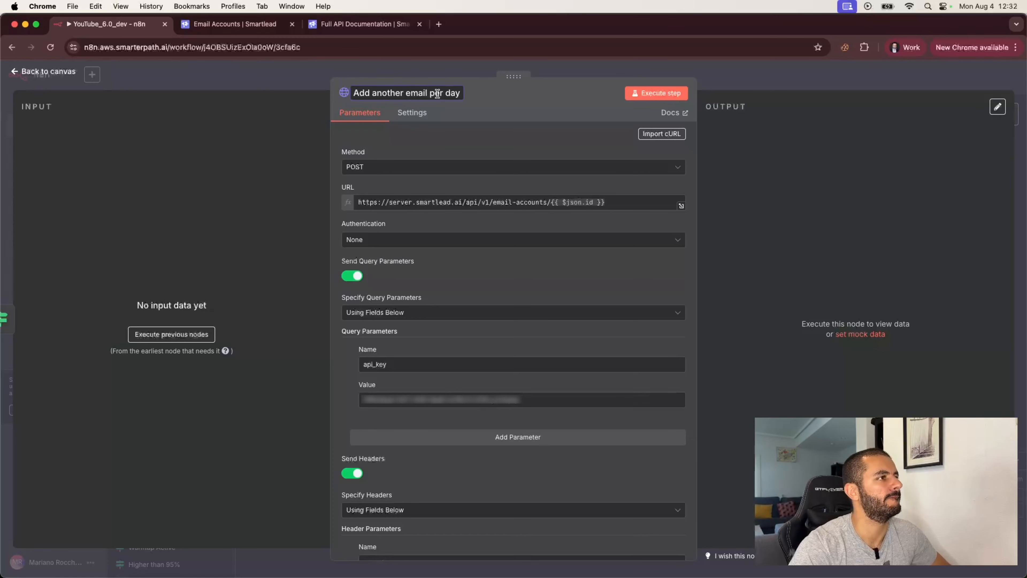
pyautogui.press('super+z')
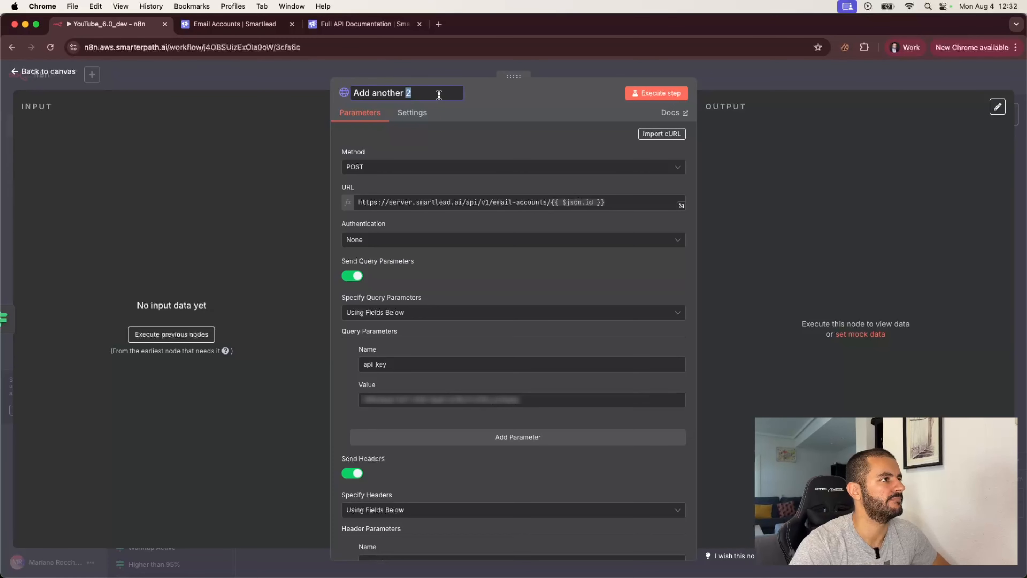
pyautogui.press('BackSpace')
pyautogui.press('BackSpace')
pyautogui.press('BackSpace')
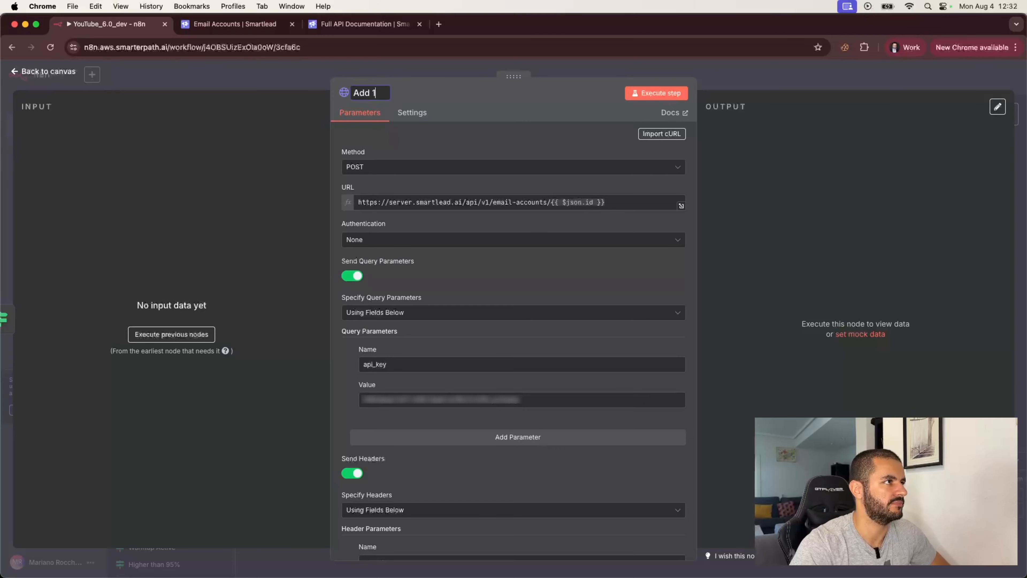
pyautogui.write('day')
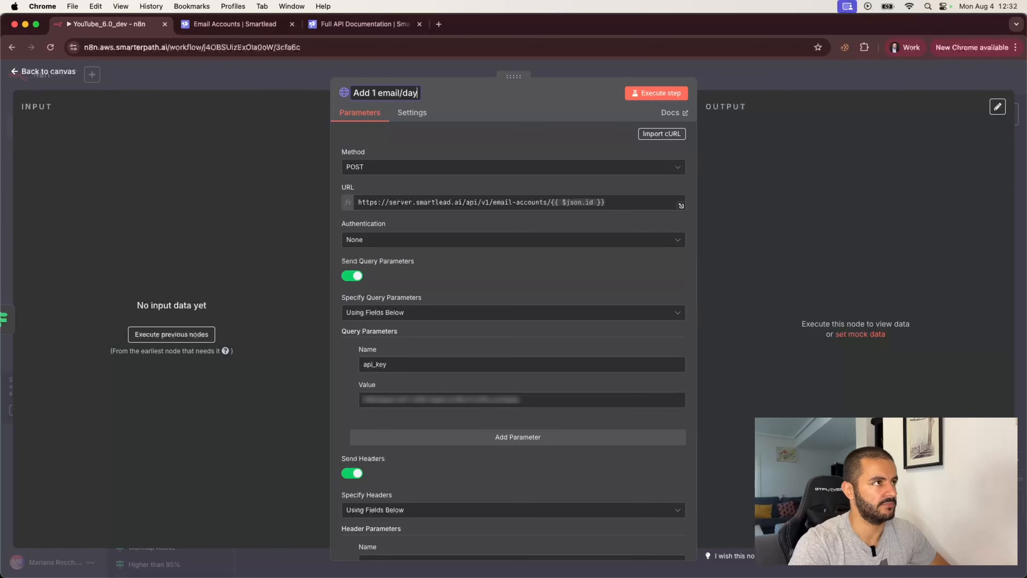
pyautogui.press('Return')
pyautogui.scroll(-10, 502, 271)
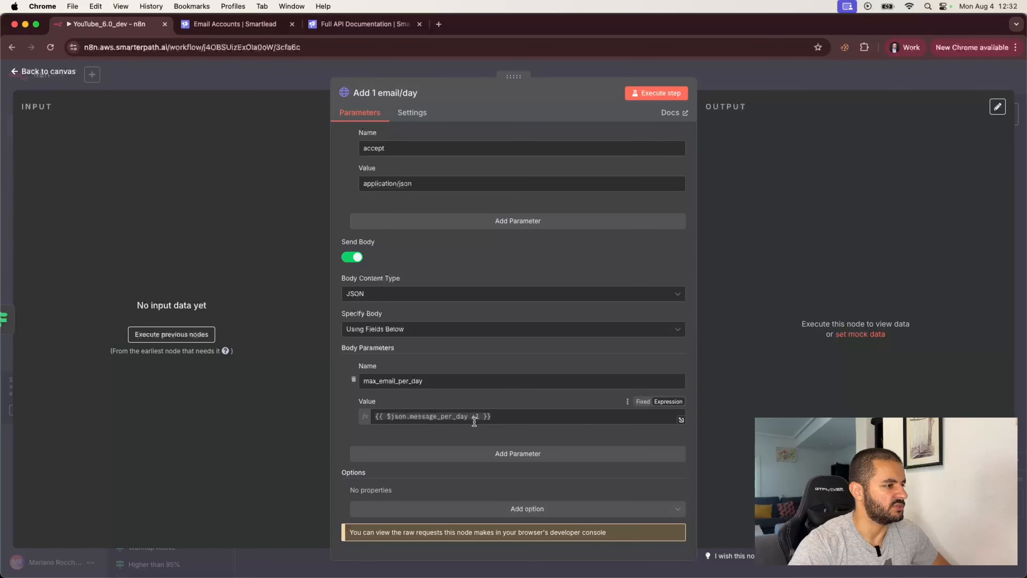
pyautogui.press('Escape')
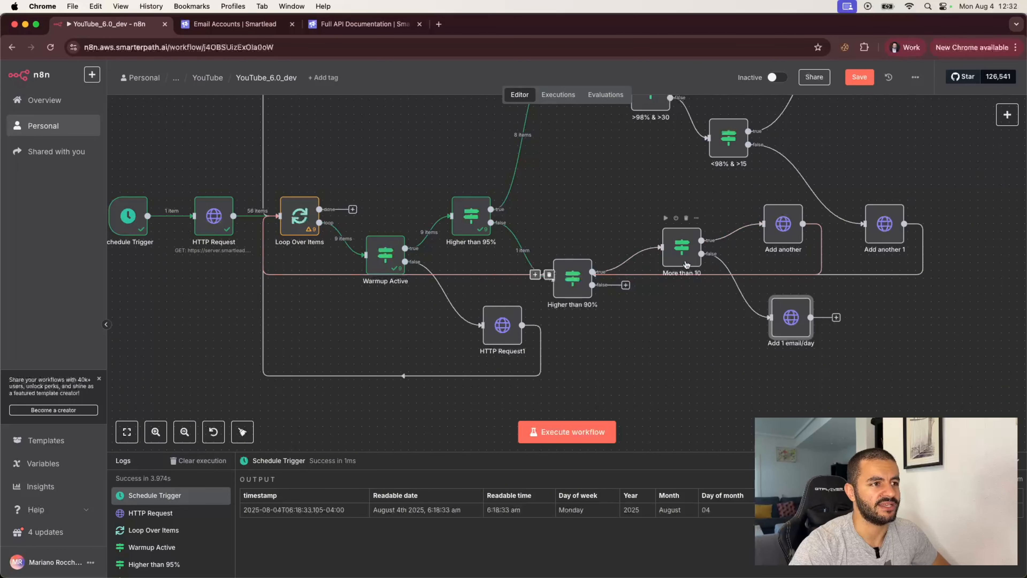
# - Wire Add 1 email/day's output into Loop Over Items, leaving Add another 1 at the upper right
pyautogui.moveTo(811, 317); pyautogui.dragTo(288, 226)
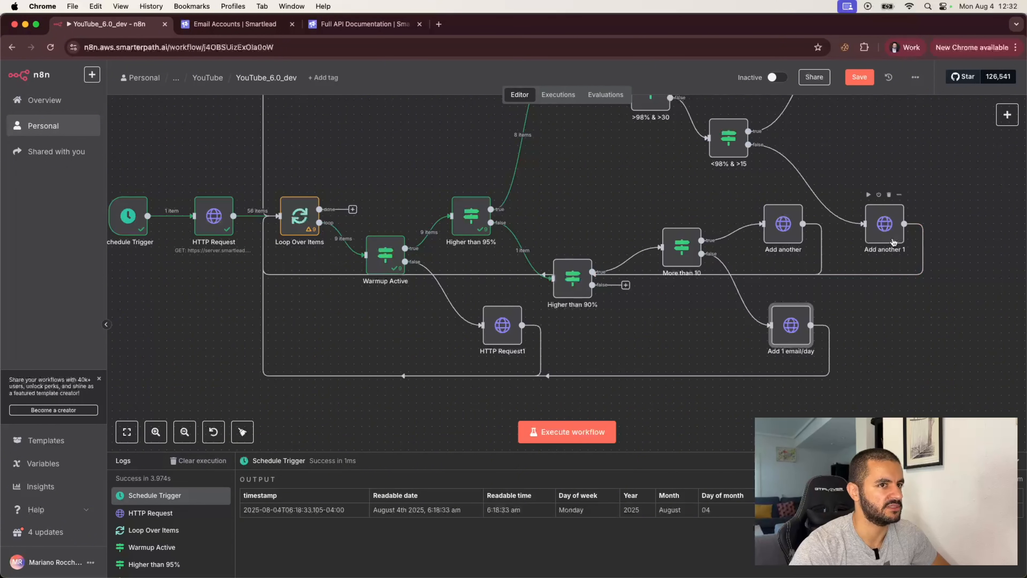
pyautogui.moveTo(897, 236); pyautogui.dragTo(942, 331)
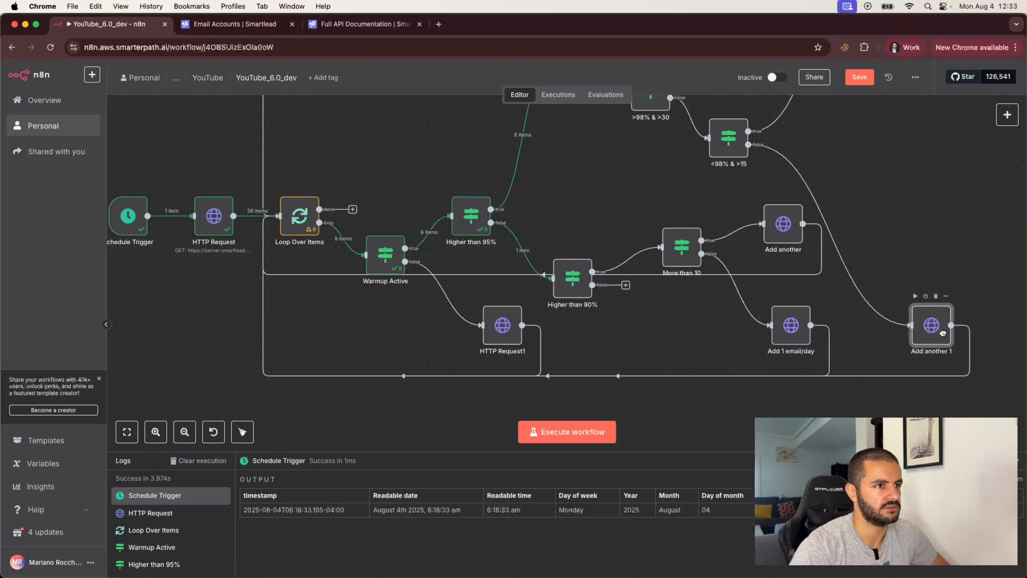
pyautogui.moveTo(942, 325); pyautogui.dragTo(934, 234)
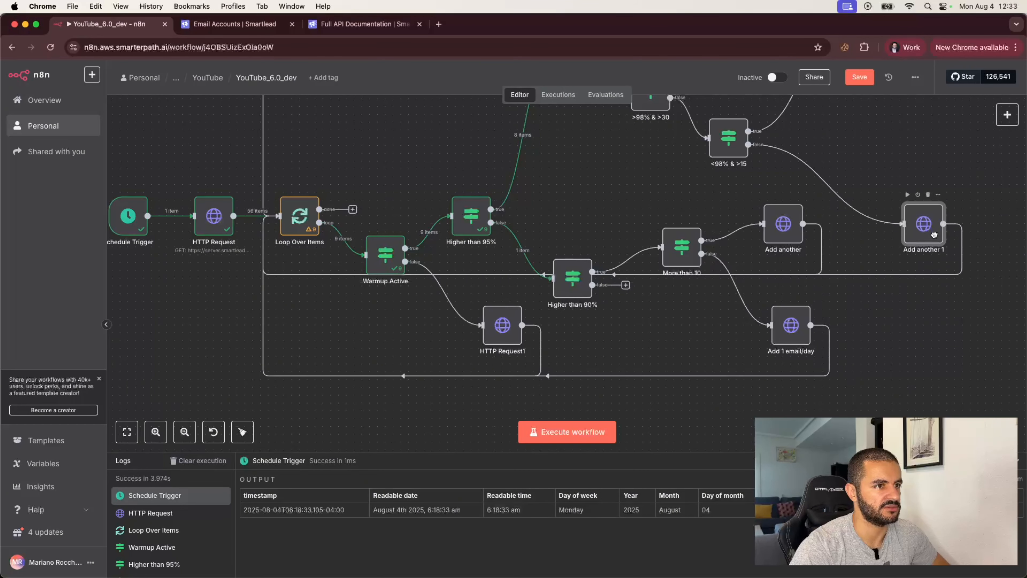
pyautogui.click(950, 340)
pyautogui.scroll(-5, 748, 301)
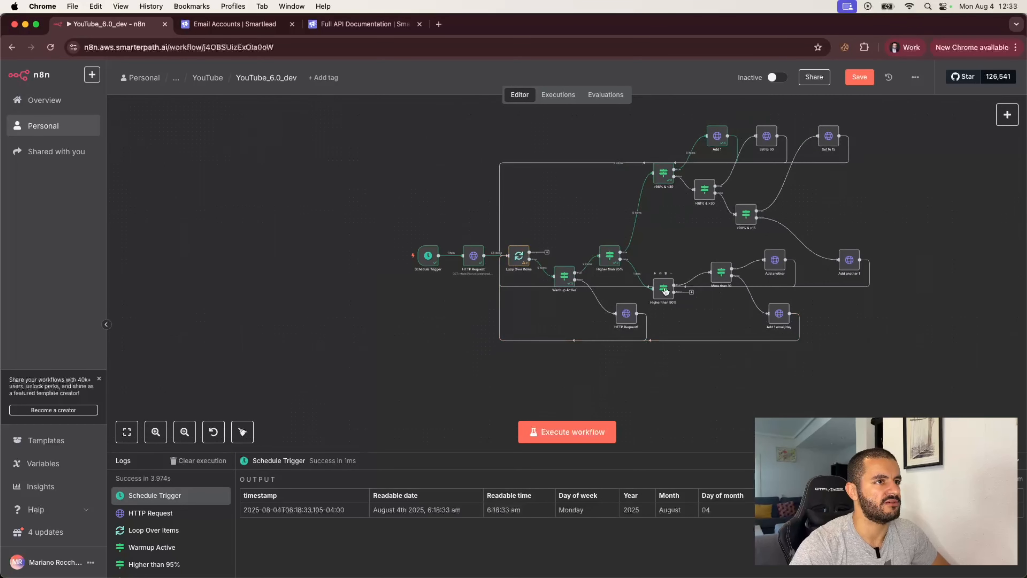
pyautogui.scroll(1, 665, 290)
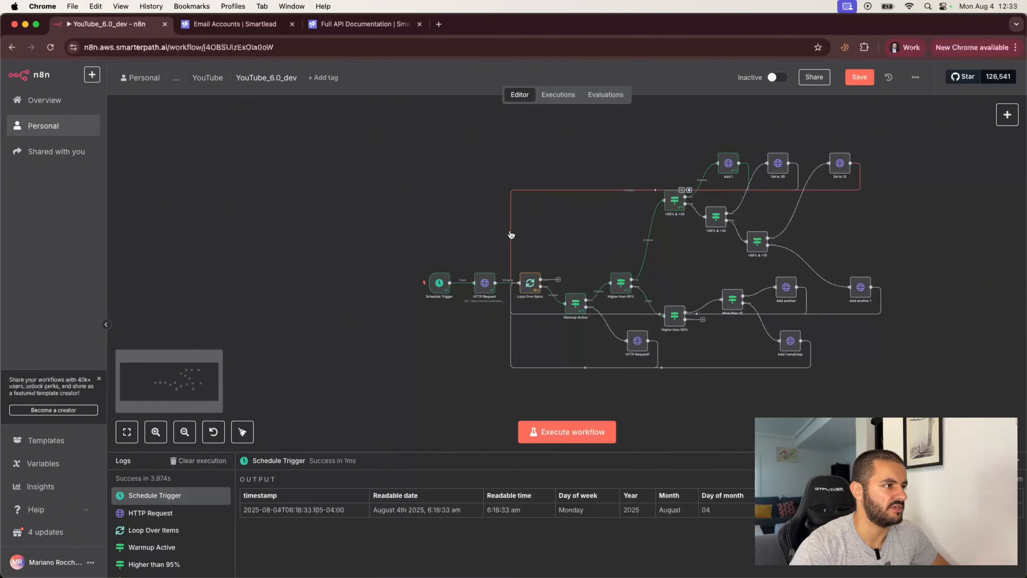
# - Save the workflow and execute it from the Schedule Trigger, reviewing the test run's results
pyautogui.click(860, 77)
pyautogui.moveTo(407, 288)
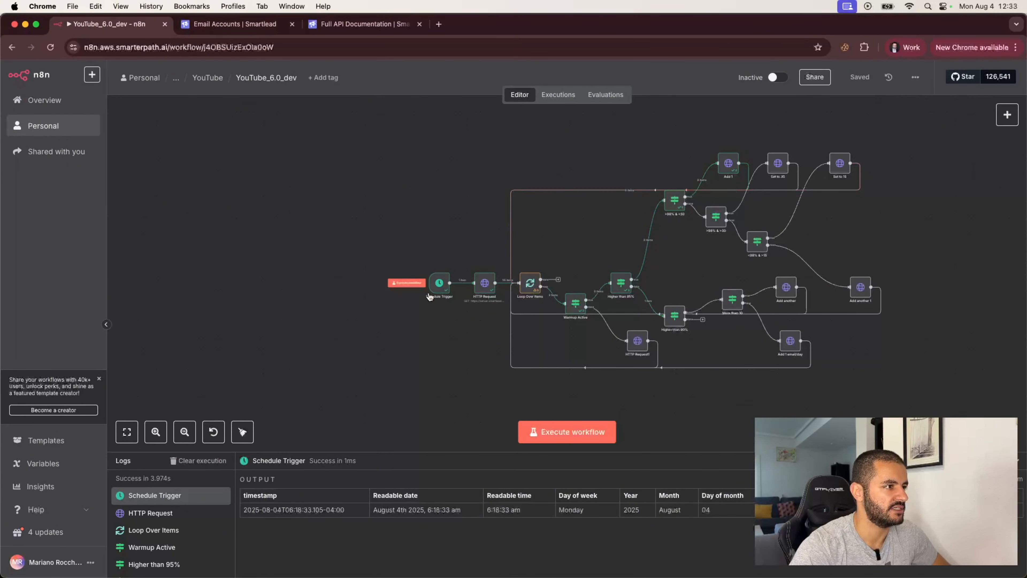
pyautogui.click(407, 283)
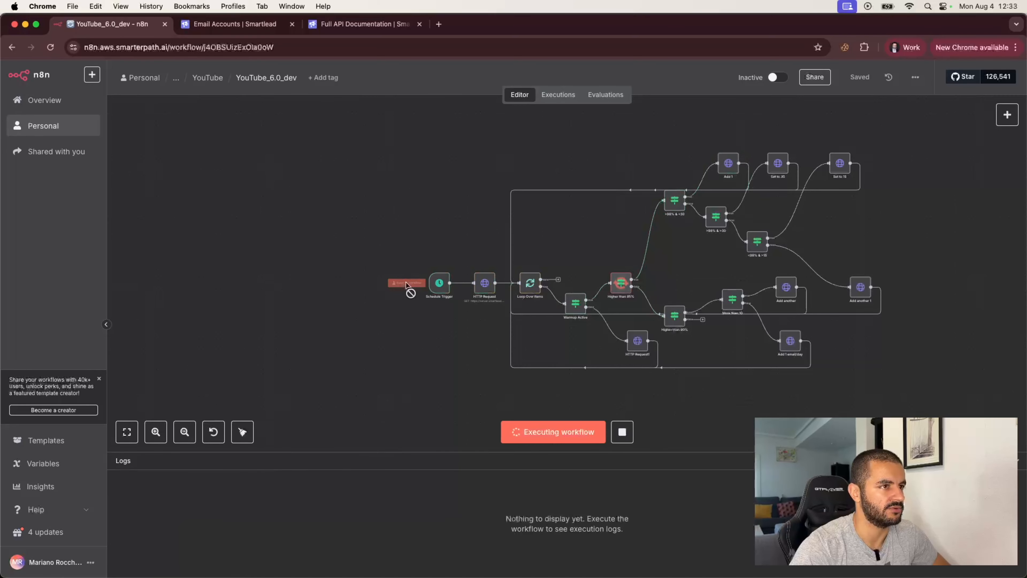
pyautogui.scroll(5, 441, 277)
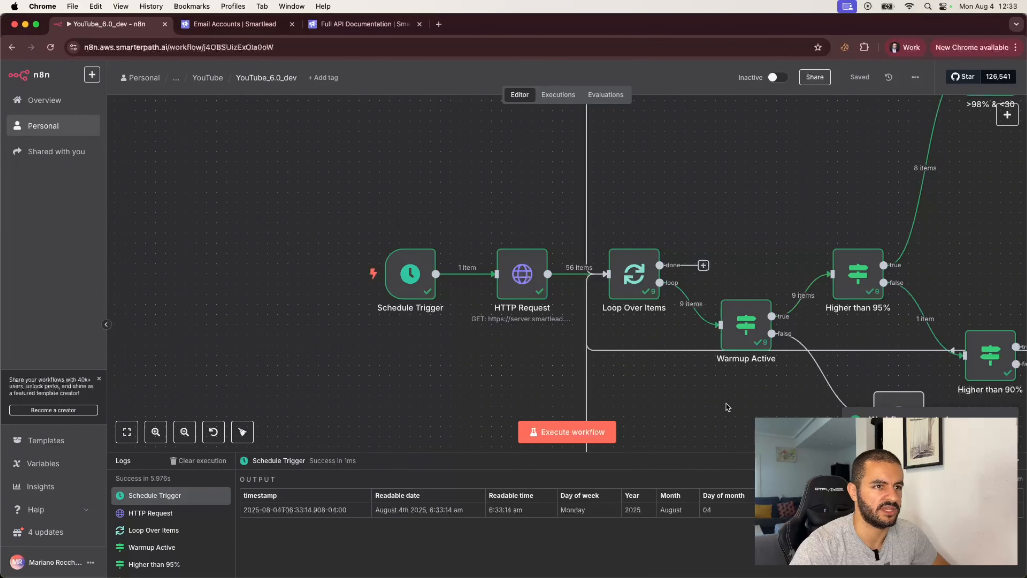
pyautogui.scroll(-5, 727, 406)
pyautogui.hscroll(3, 728, 410)
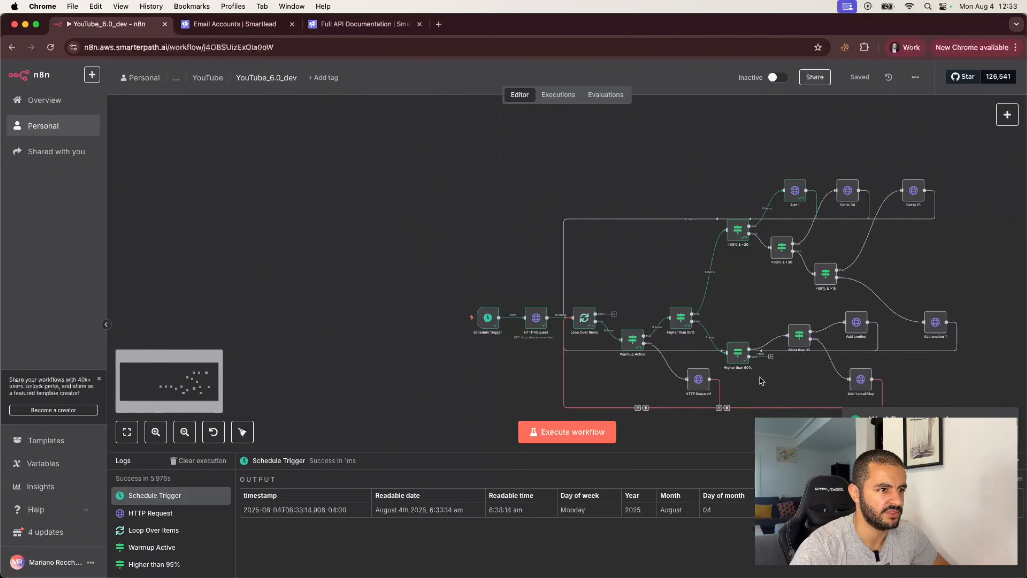
pyautogui.scroll(5, 763, 374)
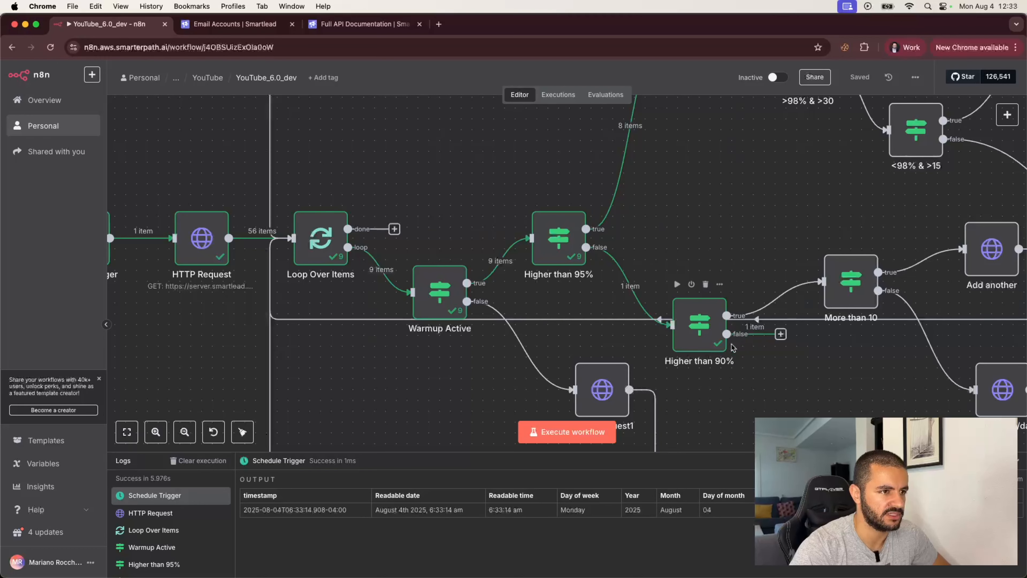
pyautogui.scroll(-2, 762, 376)
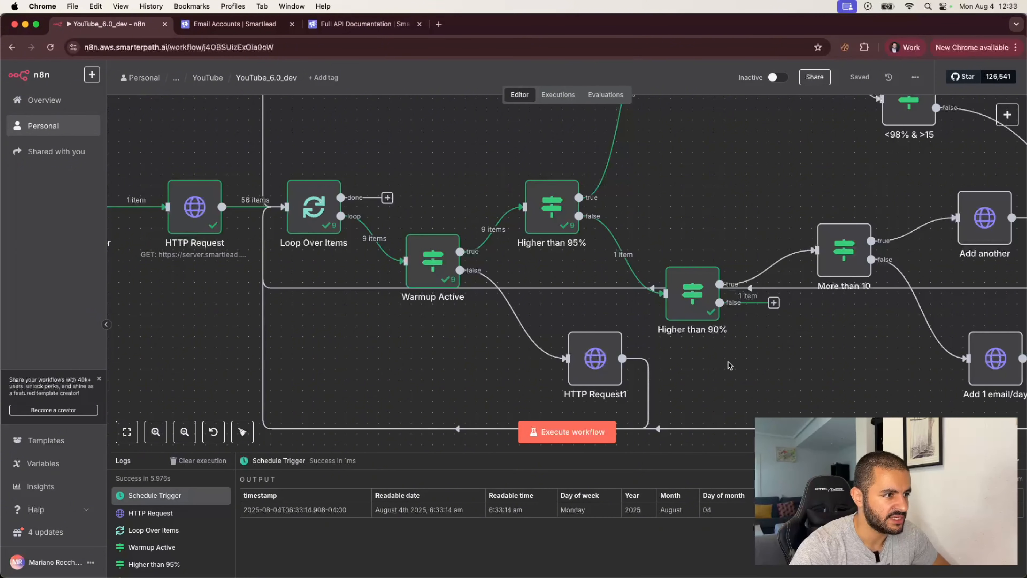
# - Rename the HTTP Request1 node on Warmup Active's false branch to 'Lower to 5'
pyautogui.doubleClick(599, 361)
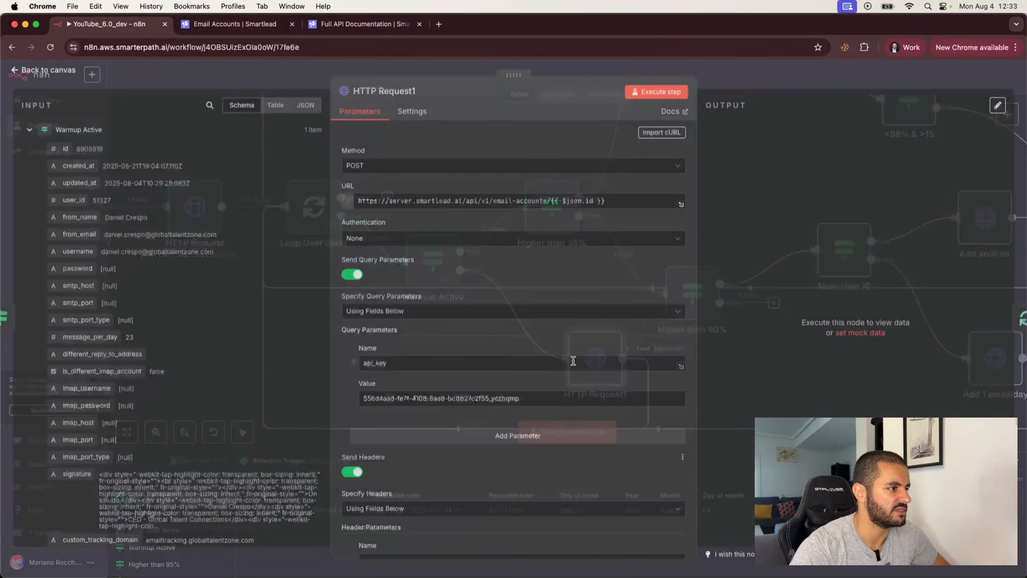
pyautogui.scroll(-10, 465, 398)
pyautogui.scroll(10, 465, 397)
pyautogui.click(391, 93)
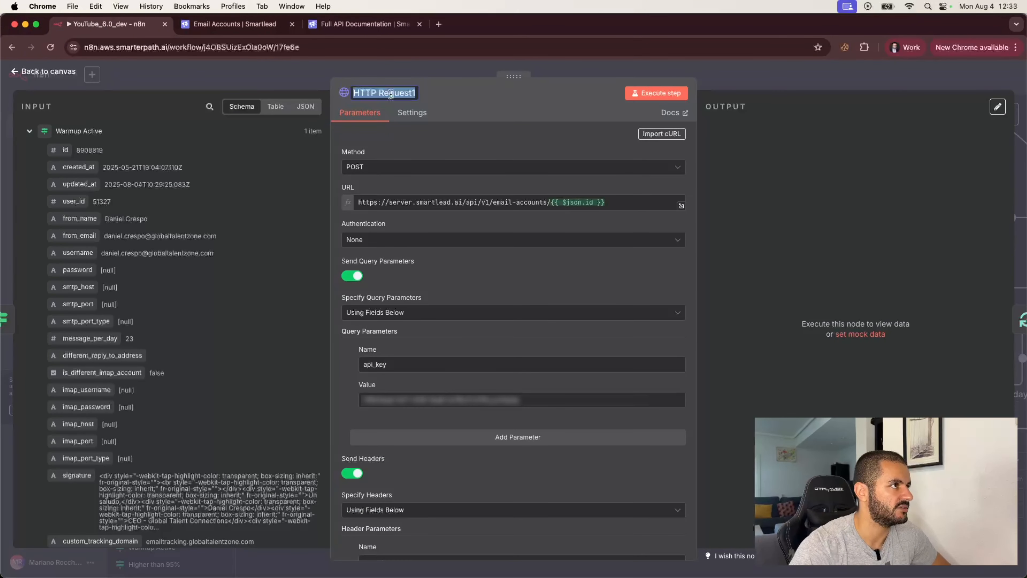
pyautogui.write('Low')
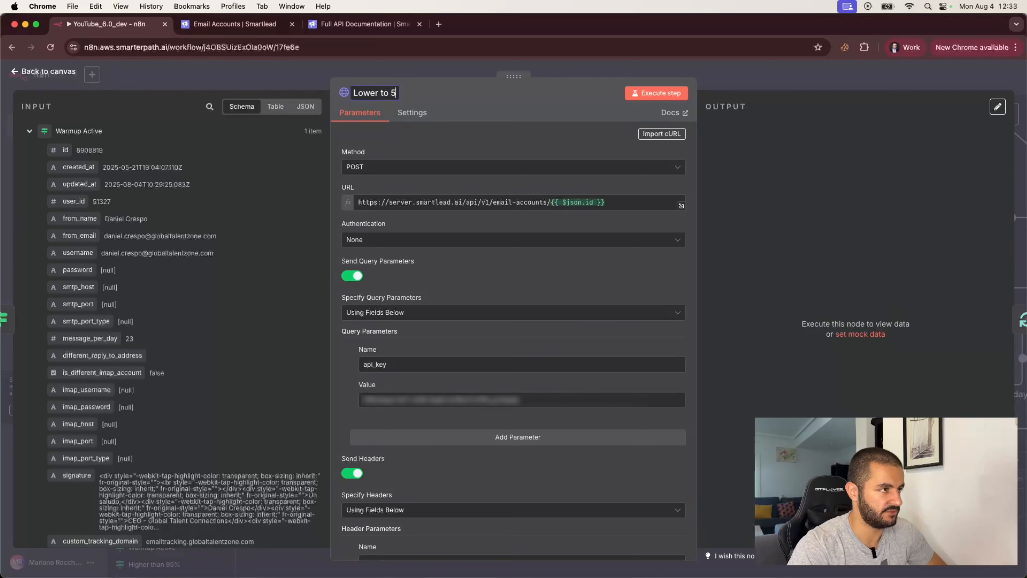
pyautogui.write('er to 5')
pyautogui.press('Return')
pyautogui.press('Escape')
# - Duplicate the Lower to 5 node and wire it from Higher than 90%'s false branch into Loop Over Items
pyautogui.press('super+c')
pyautogui.press('super+v')
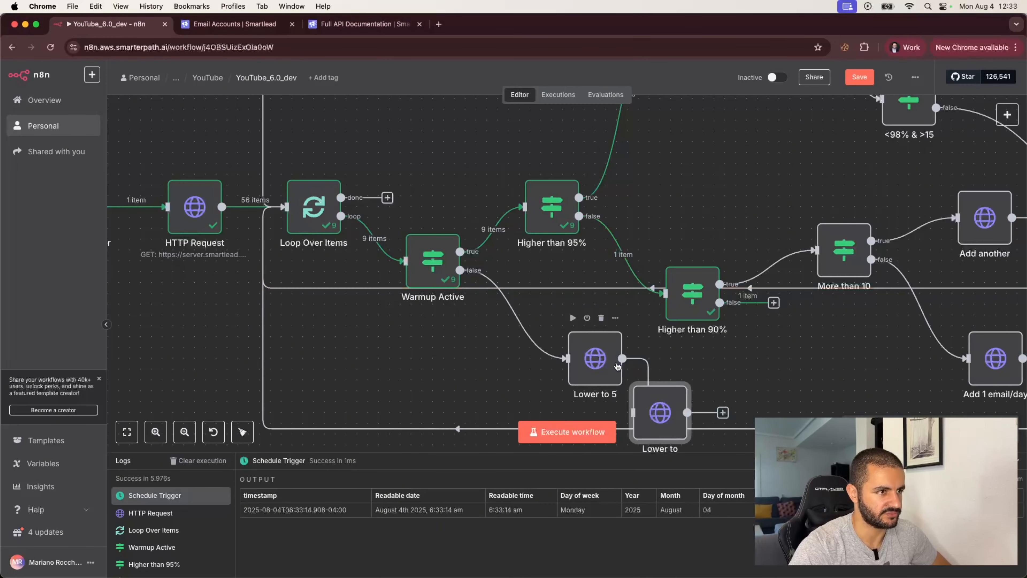
pyautogui.moveTo(653, 390); pyautogui.dragTo(793, 347)
pyautogui.moveTo(774, 302); pyautogui.dragTo(772, 369)
pyautogui.moveTo(863, 374); pyautogui.dragTo(285, 206)
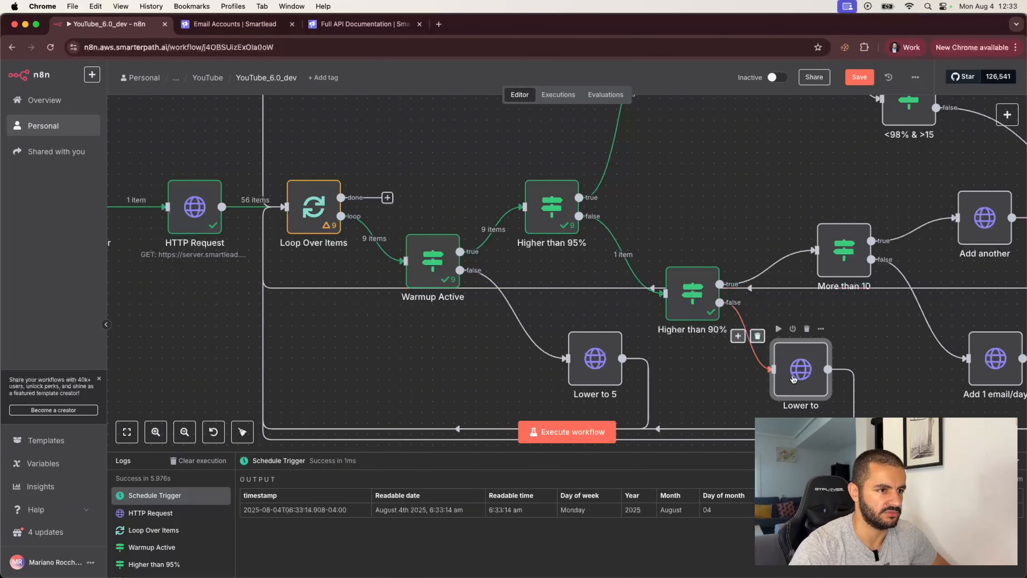
pyautogui.moveTo(787, 374); pyautogui.dragTo(797, 363)
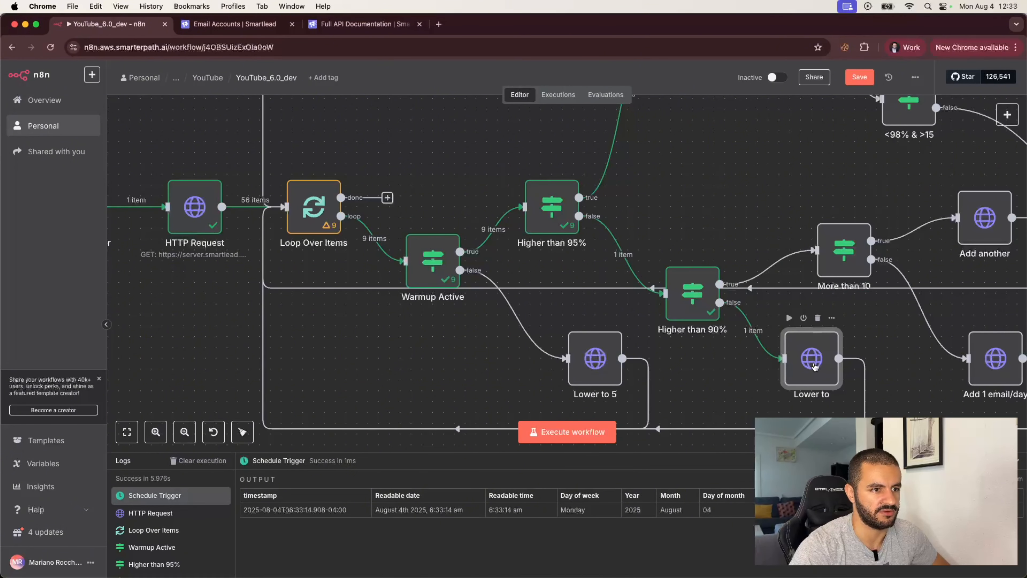
# - Rename the duplicated node to 'To 5'
pyautogui.doubleClick(812, 358)
pyautogui.click(365, 93)
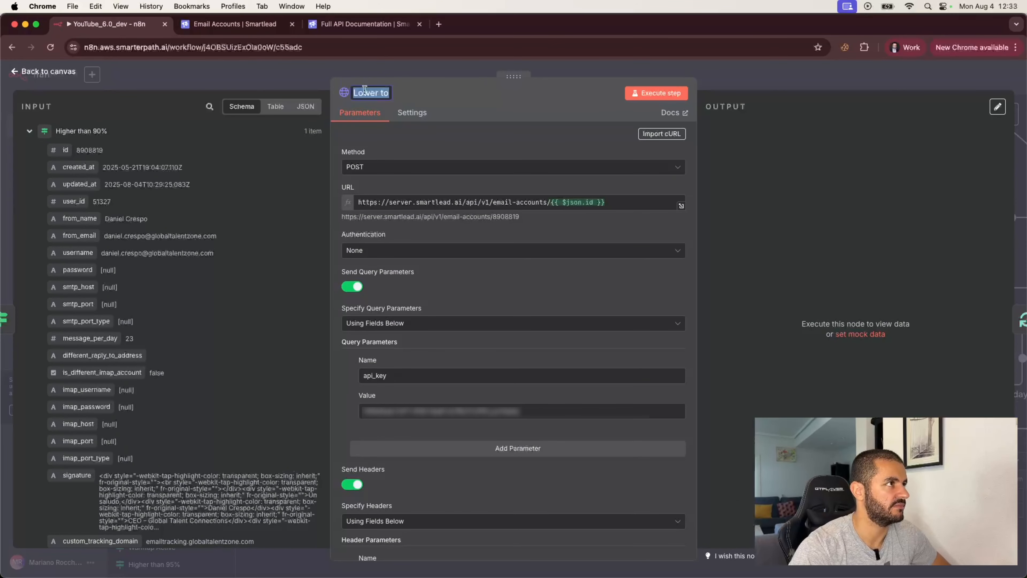
pyautogui.press('Right')
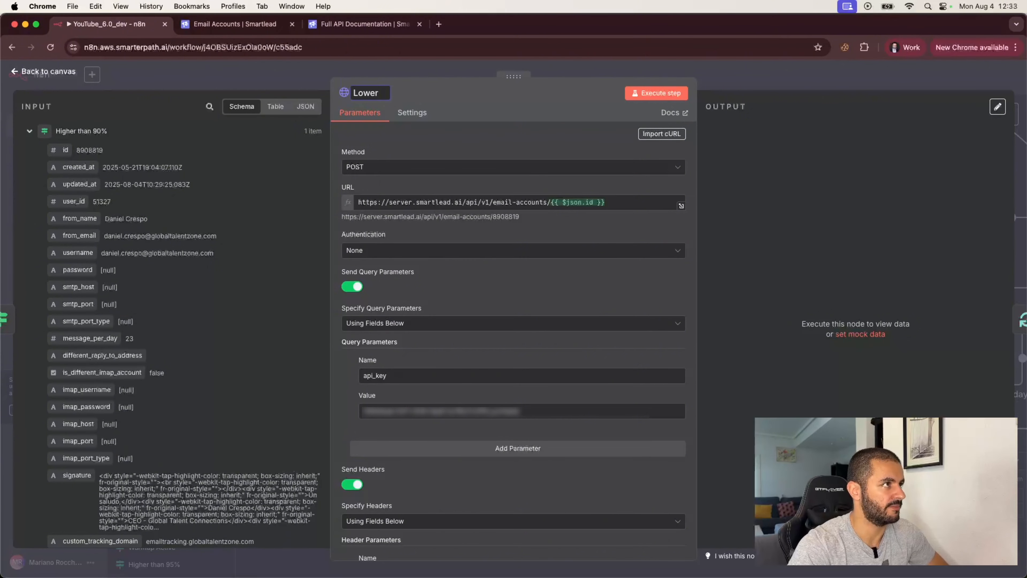
pyautogui.press('BackSpace')
pyautogui.press('BackSpace')
pyautogui.press('BackSpace')
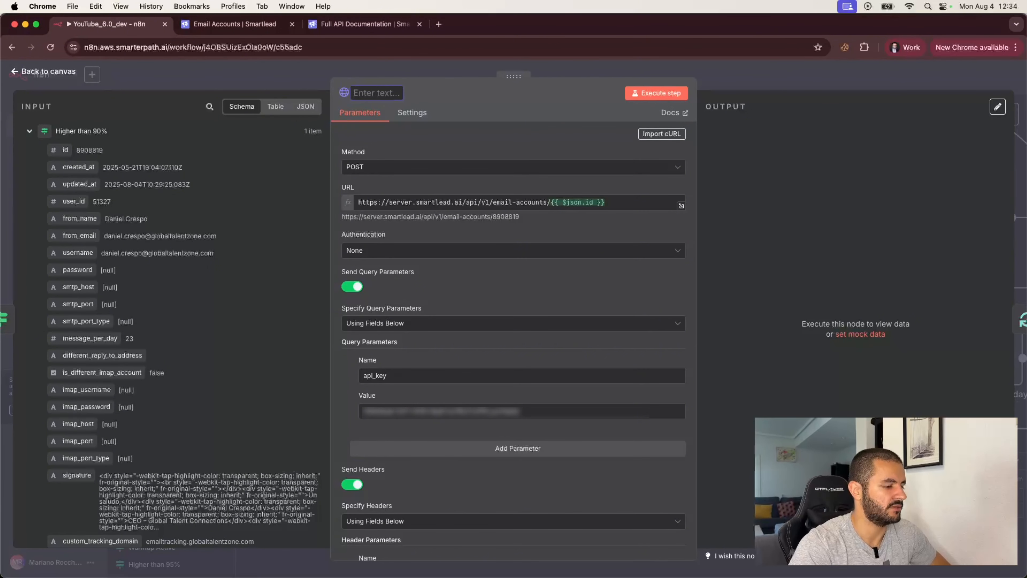
pyautogui.write('To')
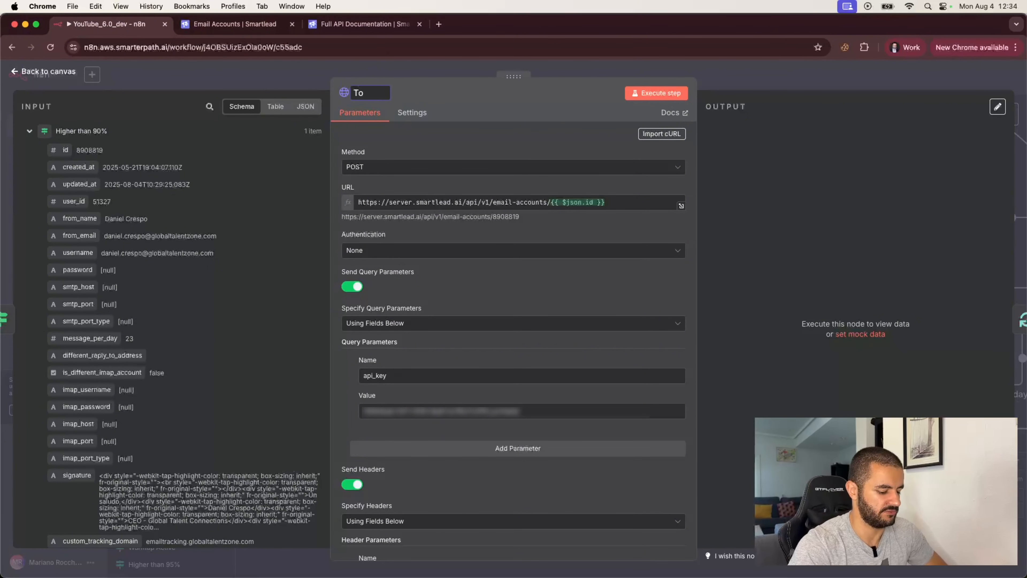
pyautogui.write(' 5')
pyautogui.press('Return')
pyautogui.press('Escape')
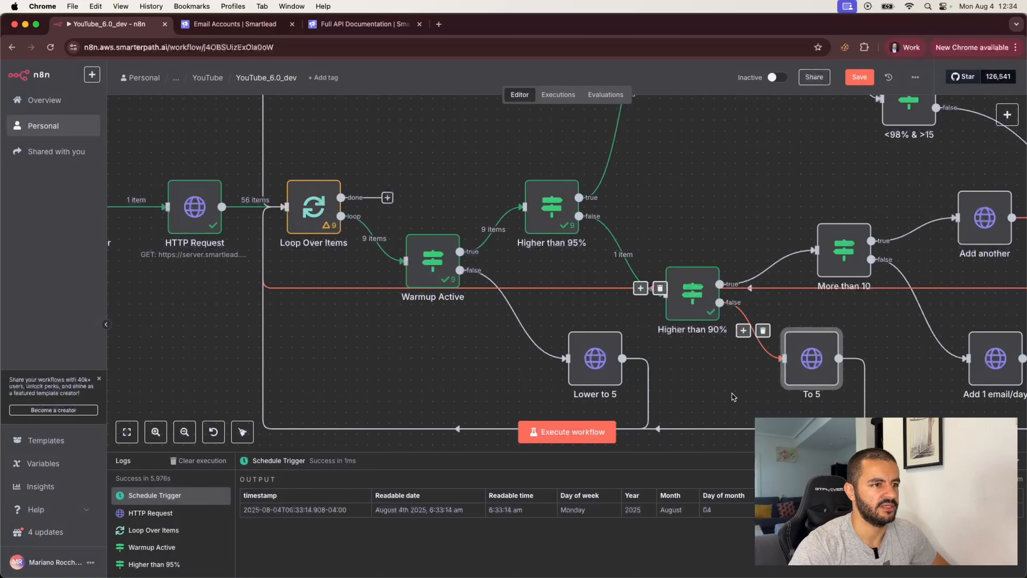
pyautogui.hscroll(-10, 445, 283)
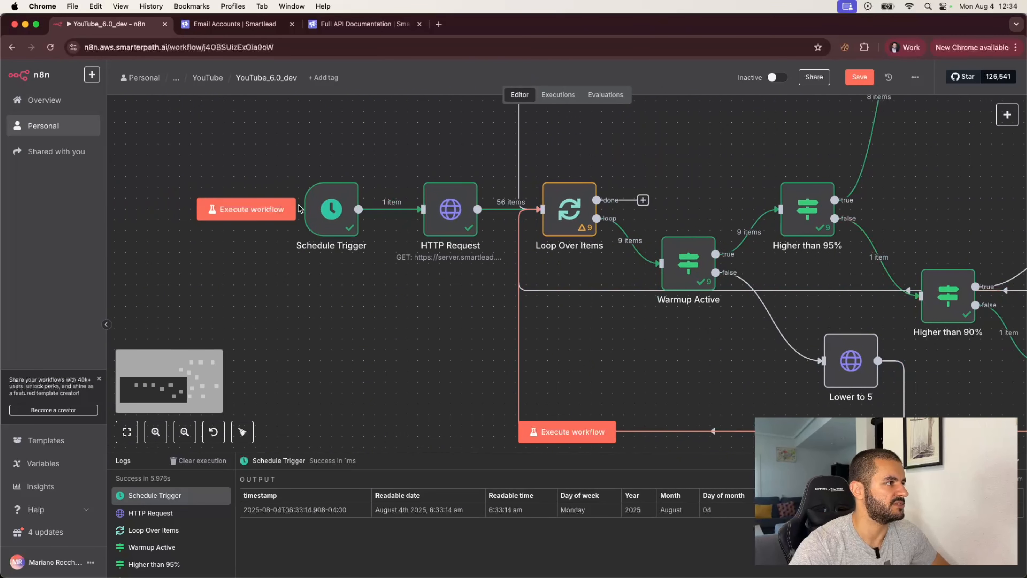
# - Execute the workflow and follow all 56 items through the tiered checks until the run succeeds
pyautogui.click(251, 210)
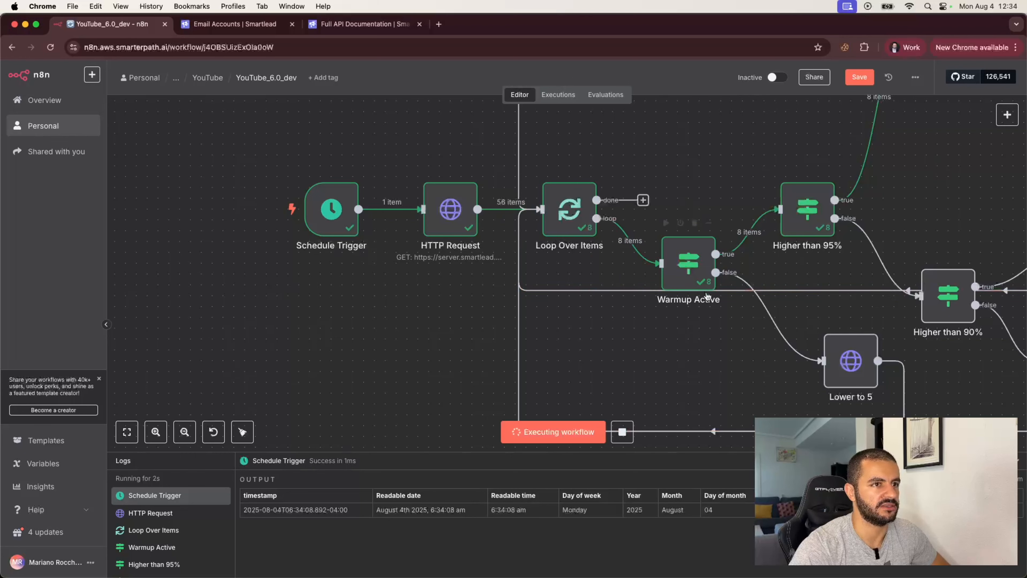
pyautogui.hscroll(5, 780, 279)
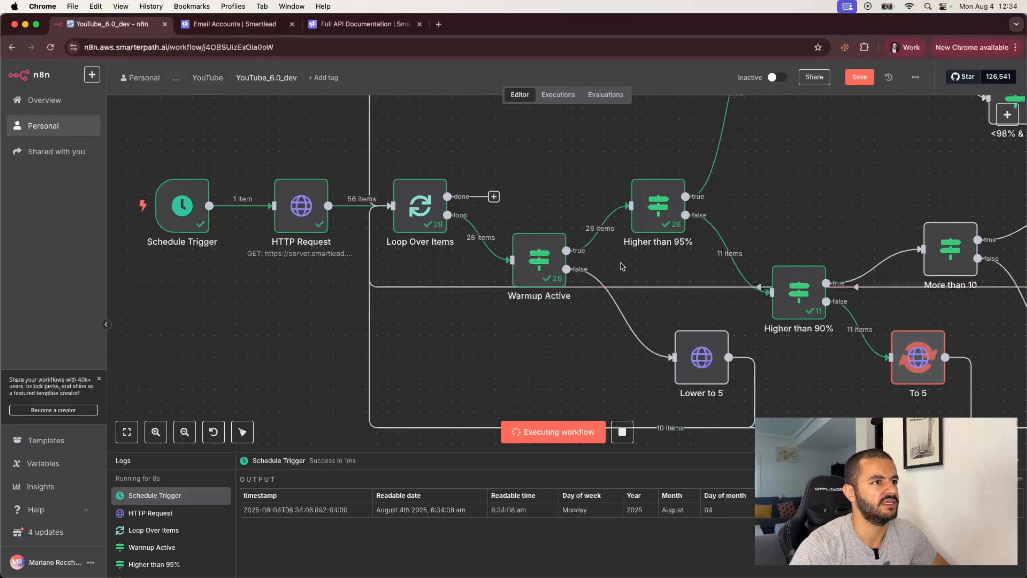
pyautogui.scroll(-5, 664, 257)
pyautogui.scroll(1, 733, 207)
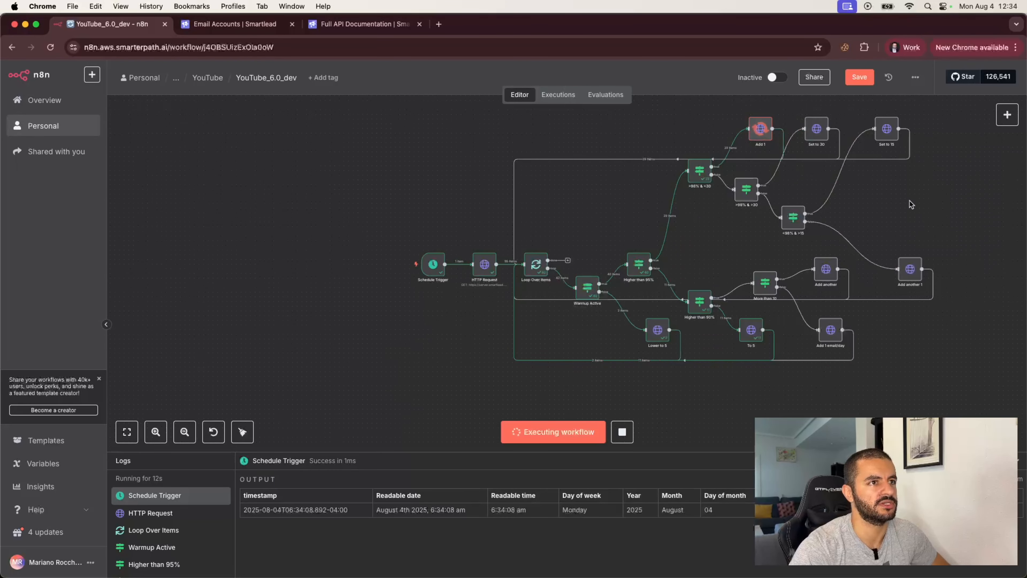
pyautogui.scroll(5, 714, 188)
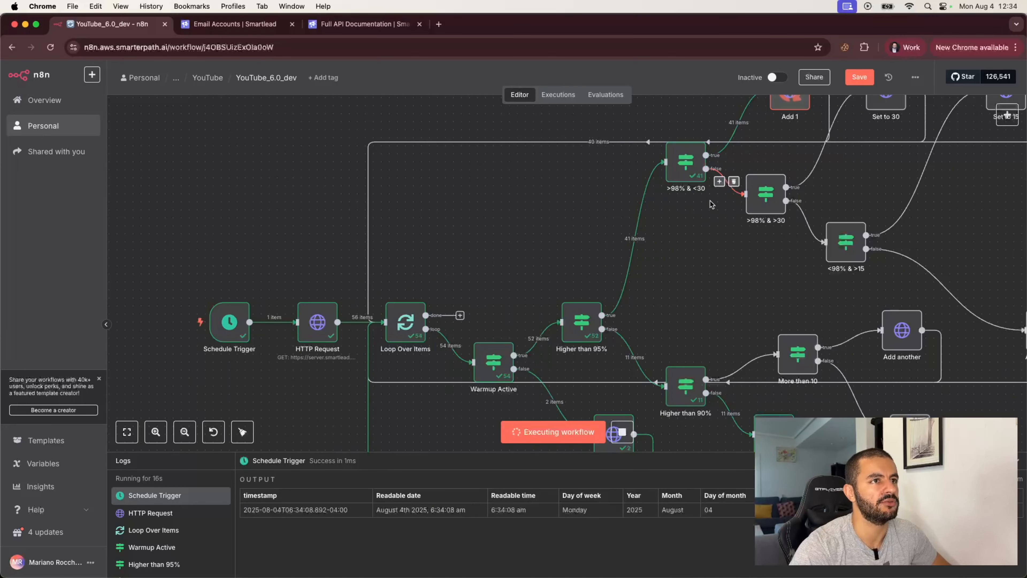
pyautogui.scroll(2, 736, 166)
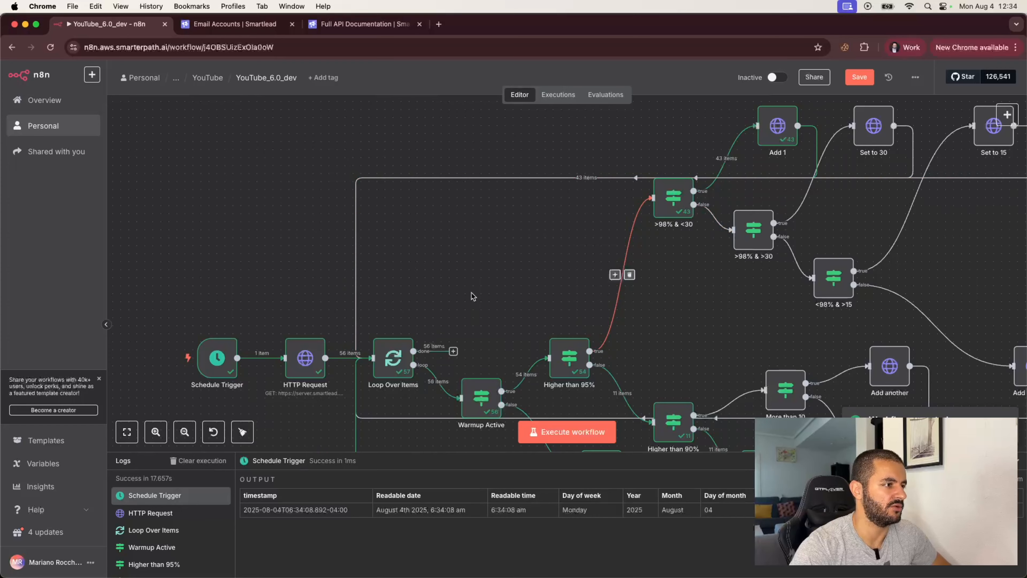
pyautogui.scroll(-2, 472, 294)
pyautogui.scroll(-1, 473, 294)
pyautogui.scroll(-1, 489, 376)
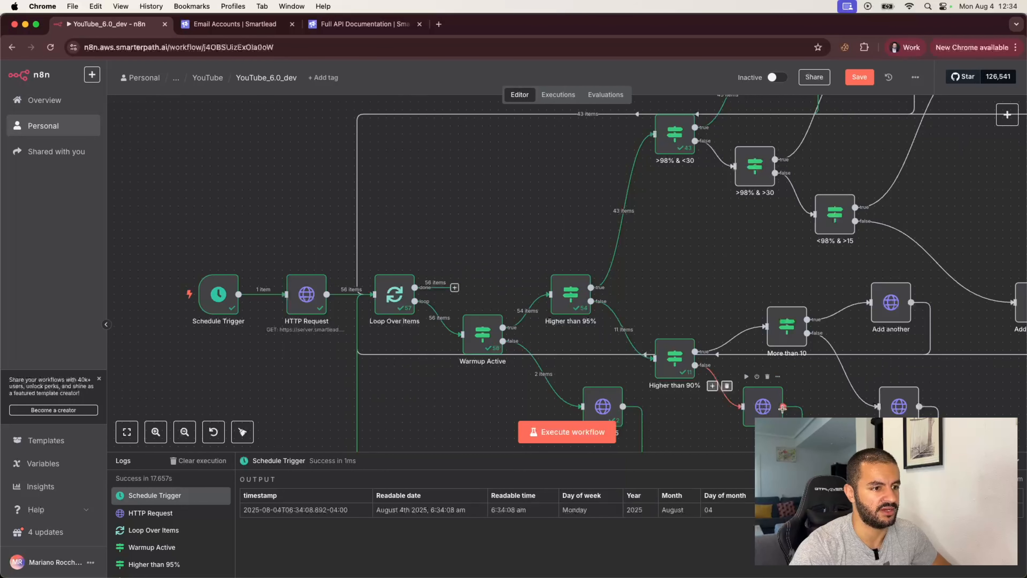
pyautogui.scroll(-2, 773, 414)
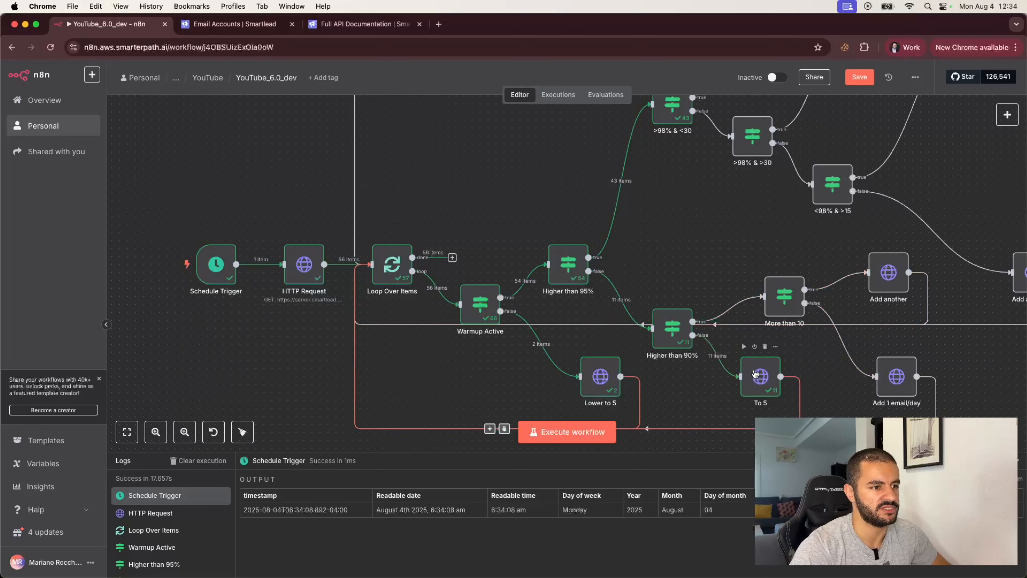
pyautogui.scroll(3, 707, 235)
pyautogui.scroll(5, 707, 223)
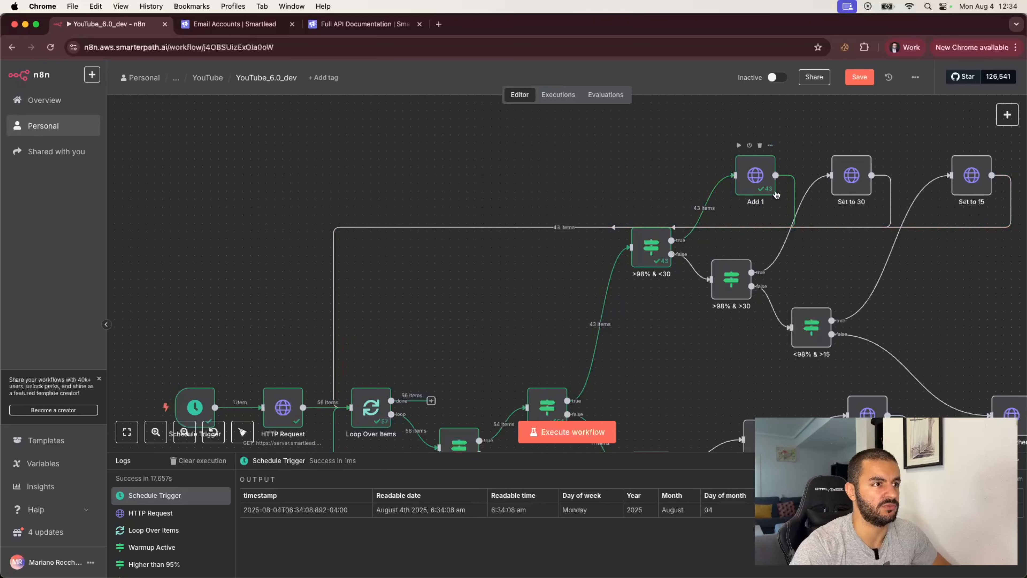
pyautogui.scroll(-2, 648, 244)
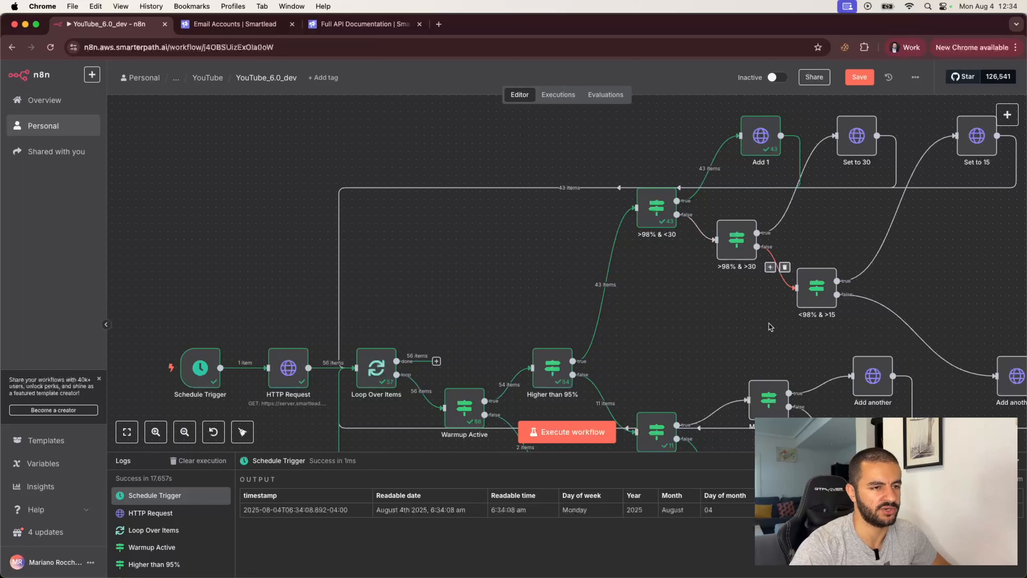
pyautogui.hscroll(3, 770, 327)
pyautogui.hscroll(-5, 743, 303)
pyautogui.scroll(-2, 744, 303)
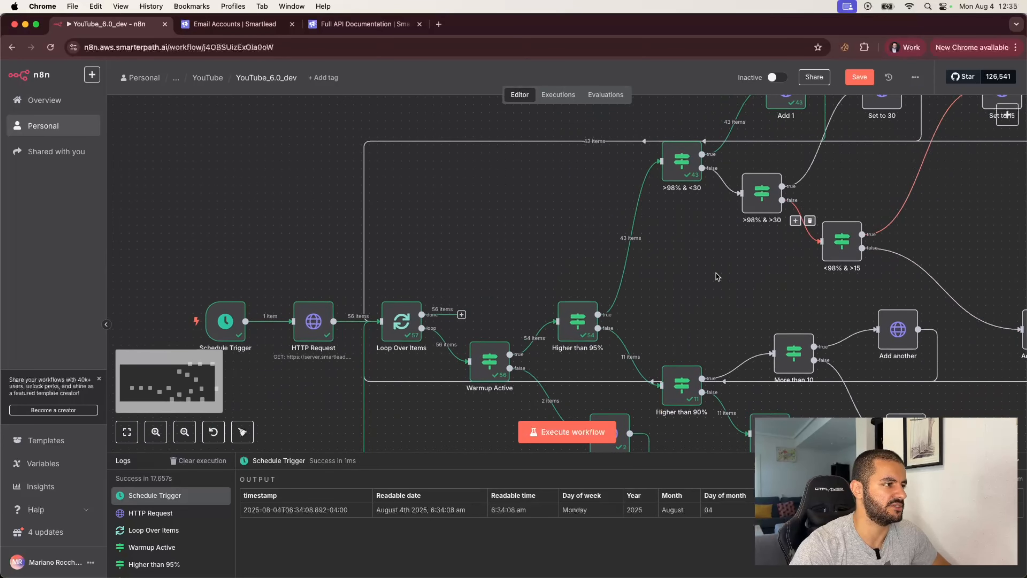
pyautogui.scroll(-5, 716, 277)
pyautogui.hscroll(3, 715, 277)
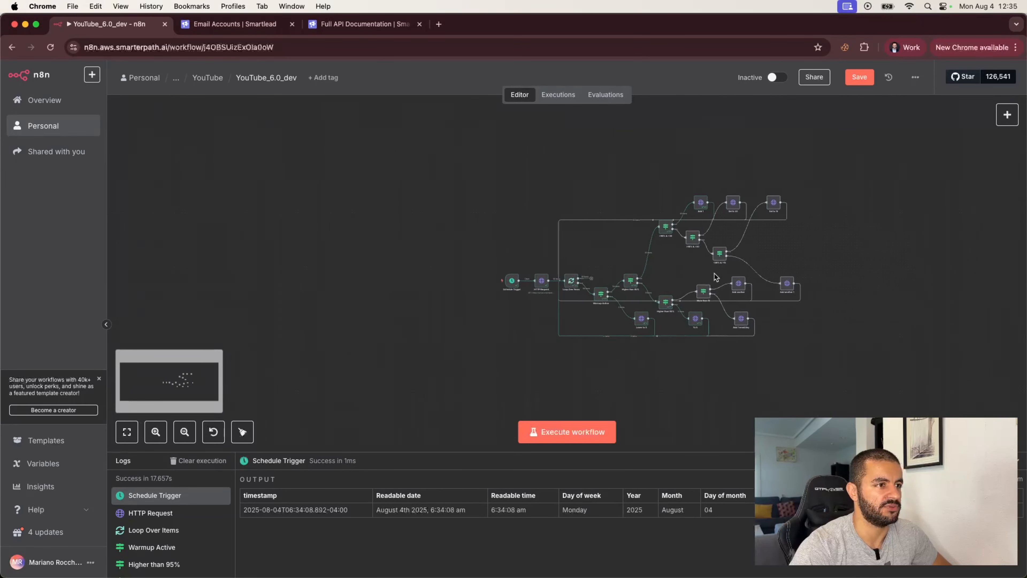
pyautogui.scroll(2, 716, 277)
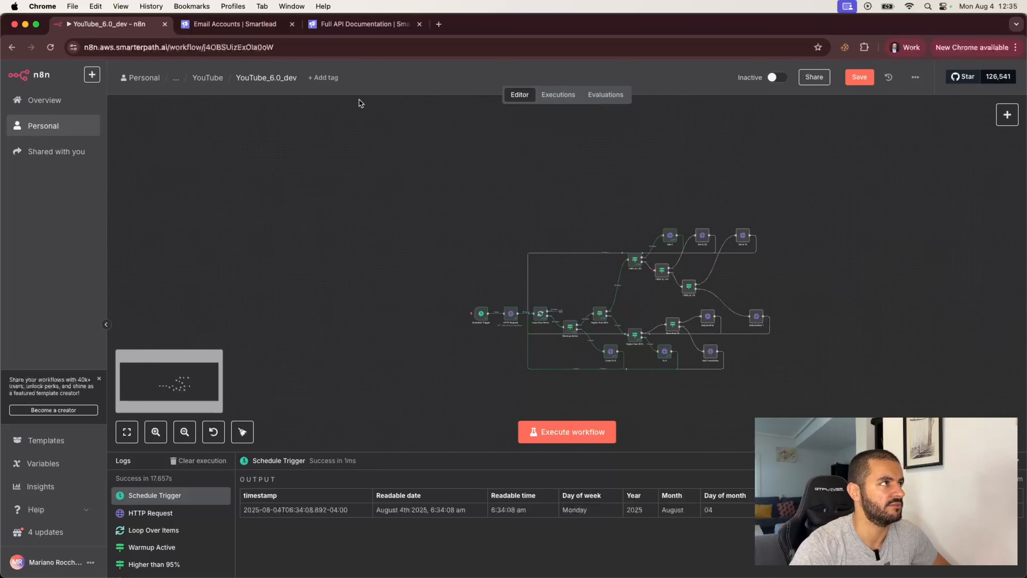
# - Open three Smartlead email accounts in separate tabs
pyautogui.click(235, 25)
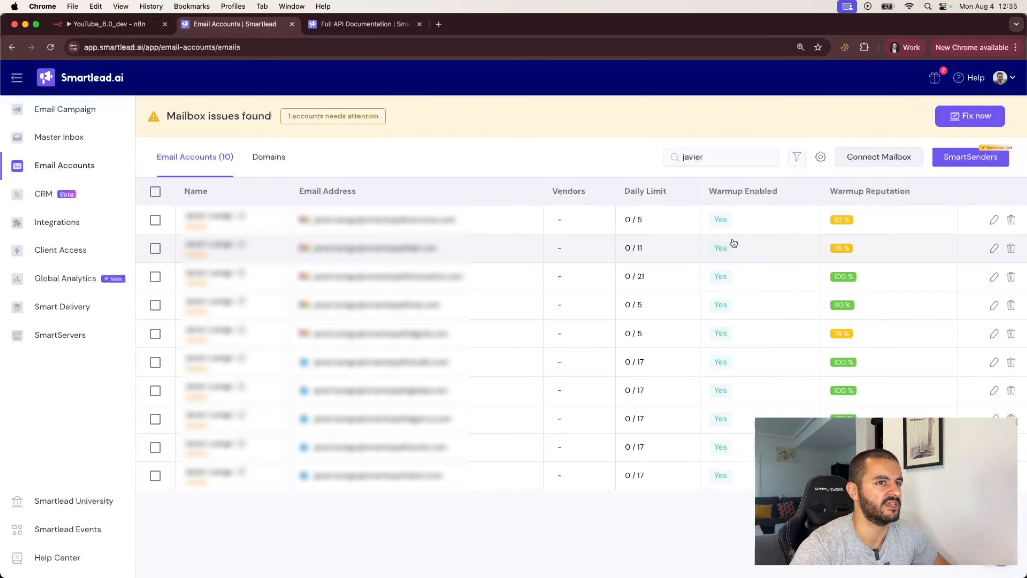
pyautogui.keyDown('super'); pyautogui.click(241, 216); pyautogui.keyUp('super')
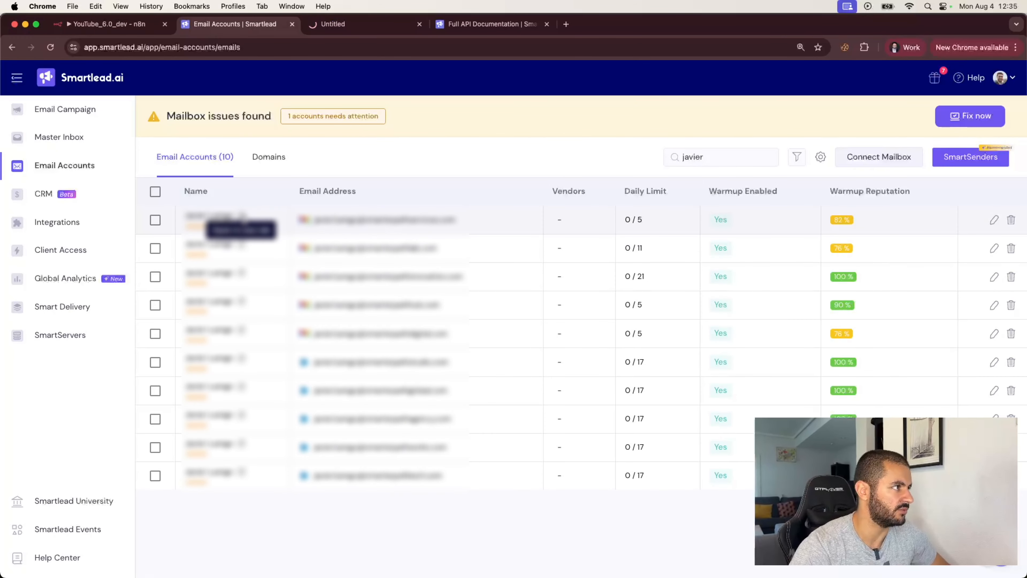
pyautogui.keyDown('super'); pyautogui.click(242, 245); pyautogui.keyUp('super')
pyautogui.click(246, 270)
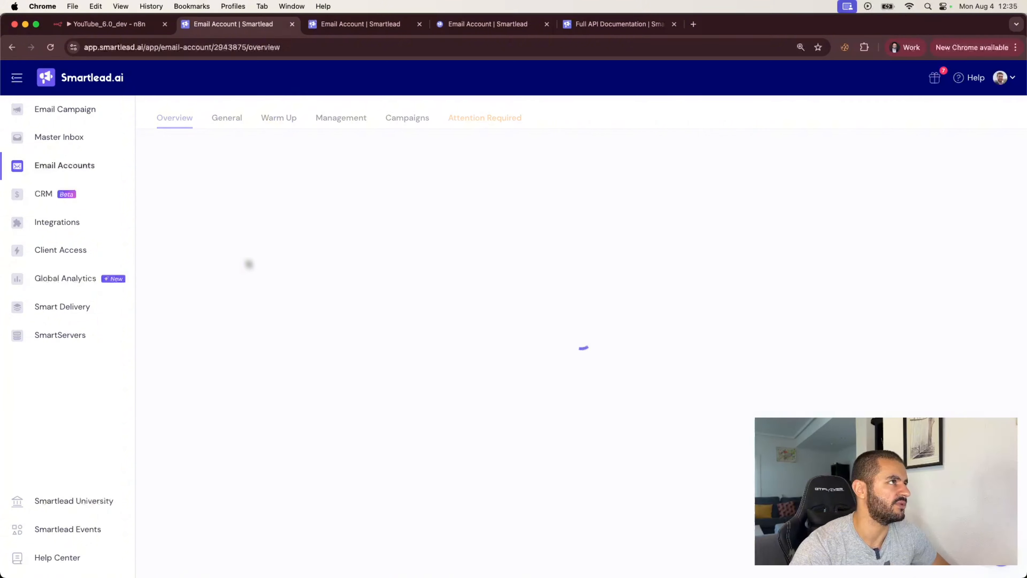
# - Confirm the accounts' General settings show 5 messages per day, then return to n8n
pyautogui.click(364, 29)
pyautogui.click(227, 135)
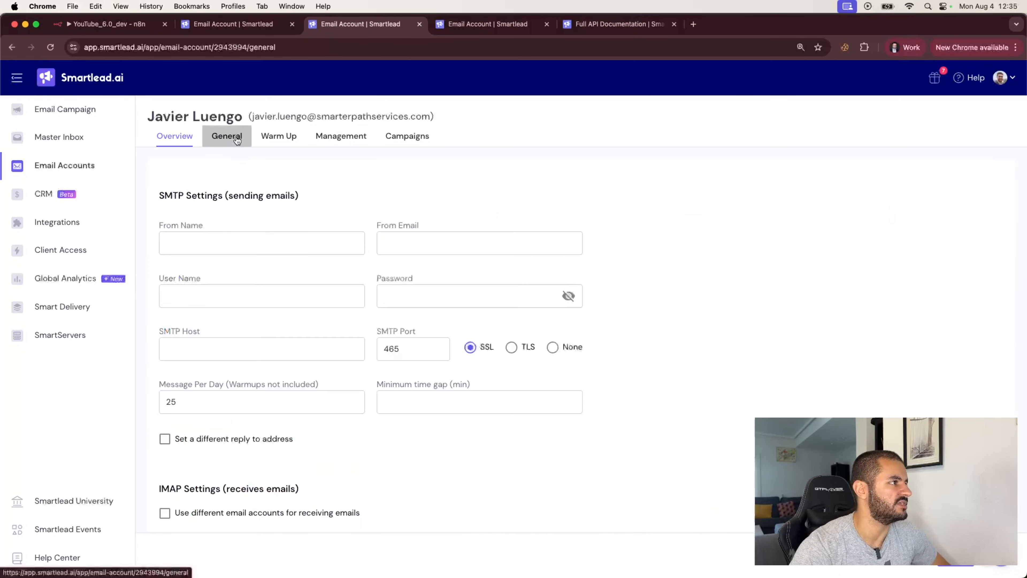
pyautogui.click(227, 247)
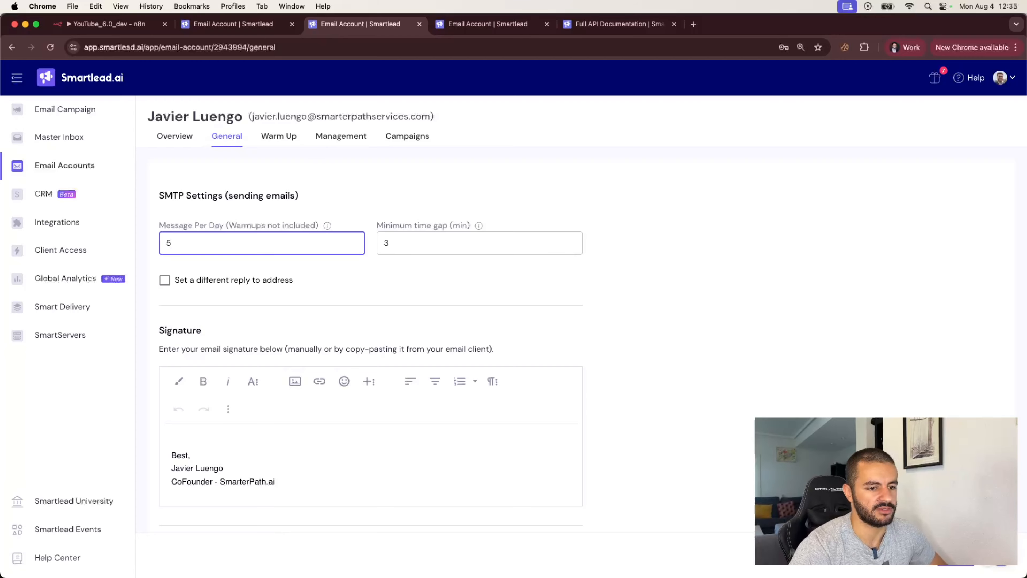
pyautogui.press('super+w')
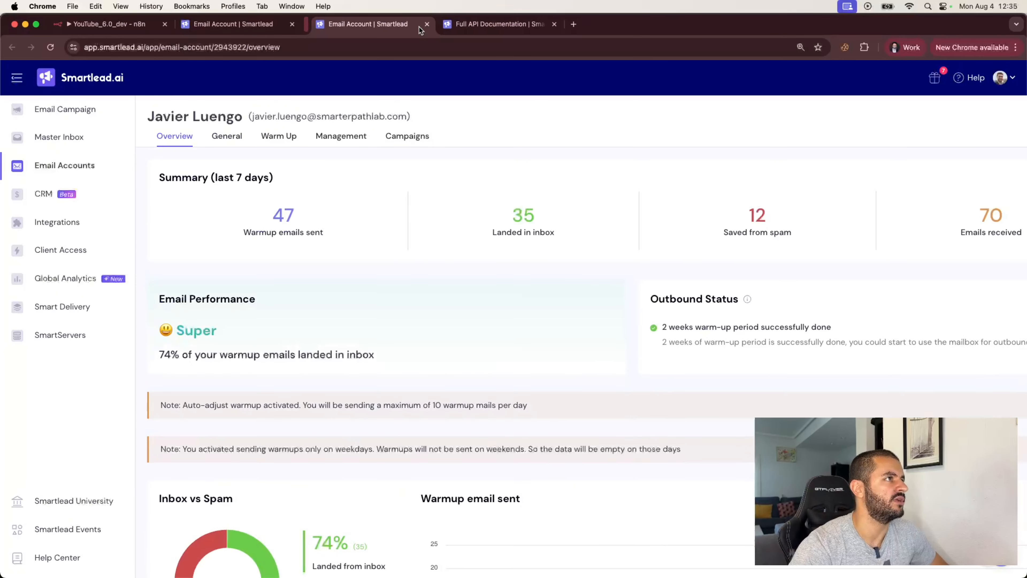
pyautogui.click(238, 137)
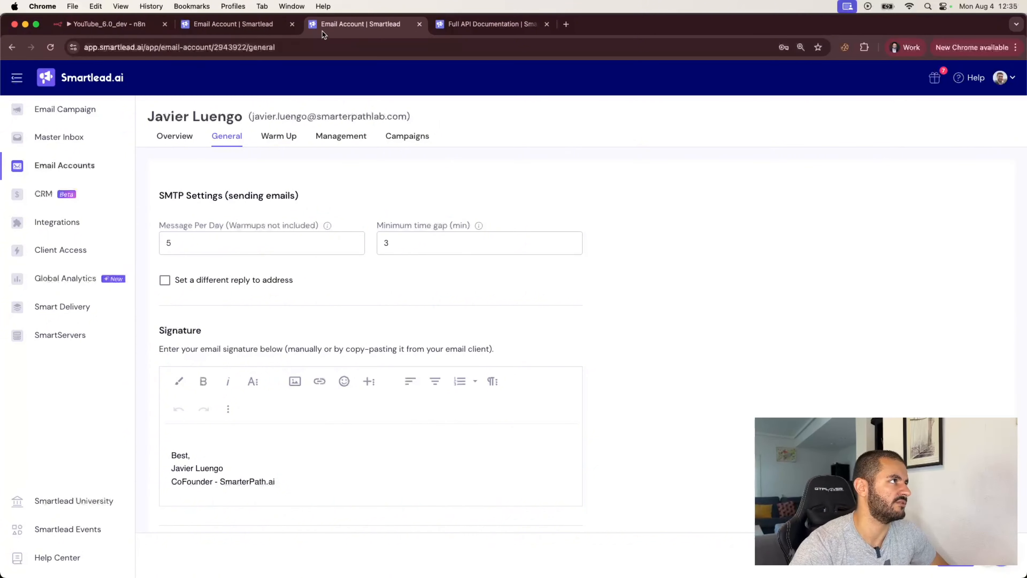
pyautogui.click(119, 27)
pyautogui.scroll(5, 539, 338)
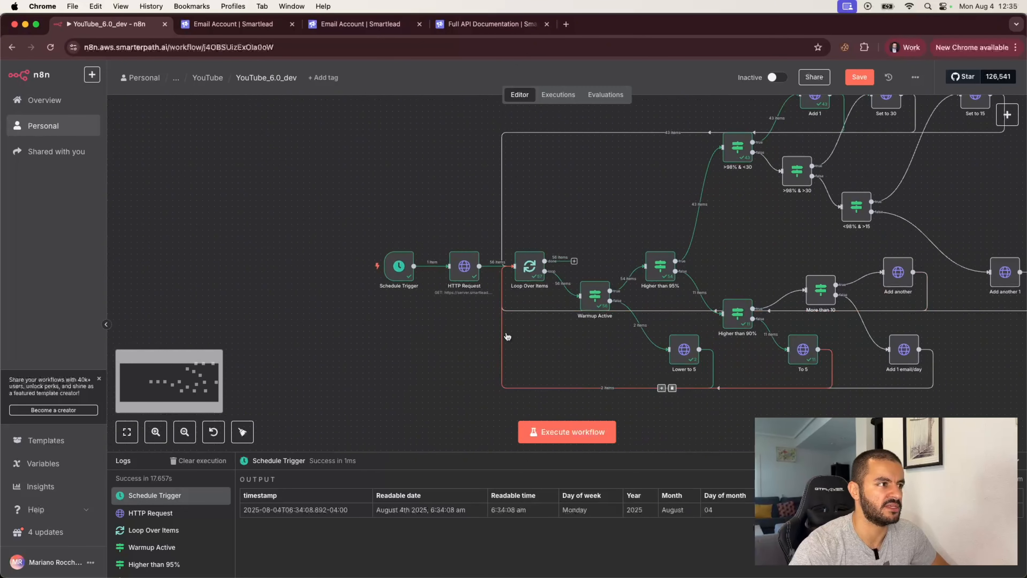
# - Move the Add another 1 and Add another nodes slightly lower and save the workflow
pyautogui.hscroll(3, 560, 333)
pyautogui.scroll(2, 561, 333)
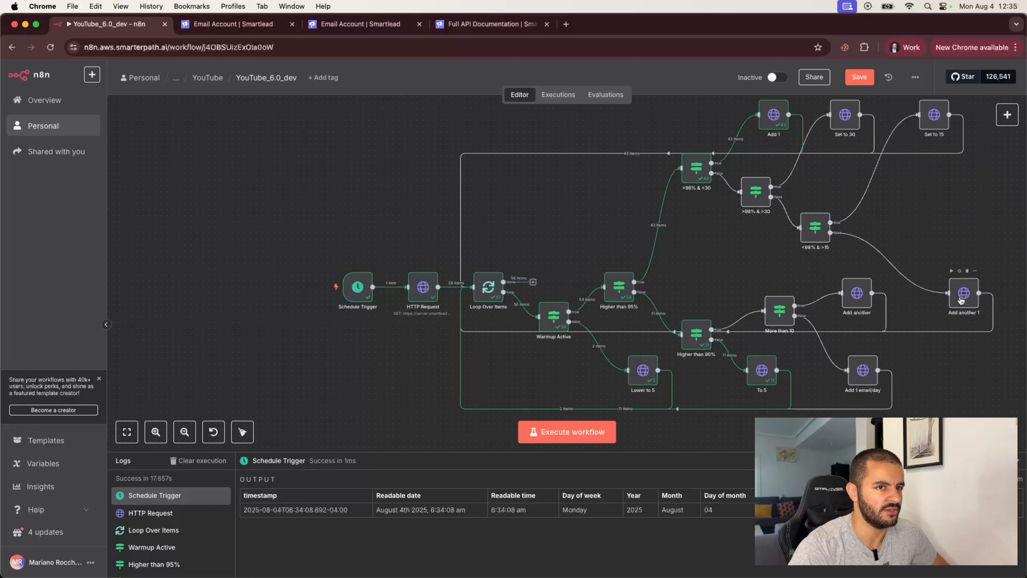
pyautogui.moveTo(963, 299); pyautogui.dragTo(964, 312)
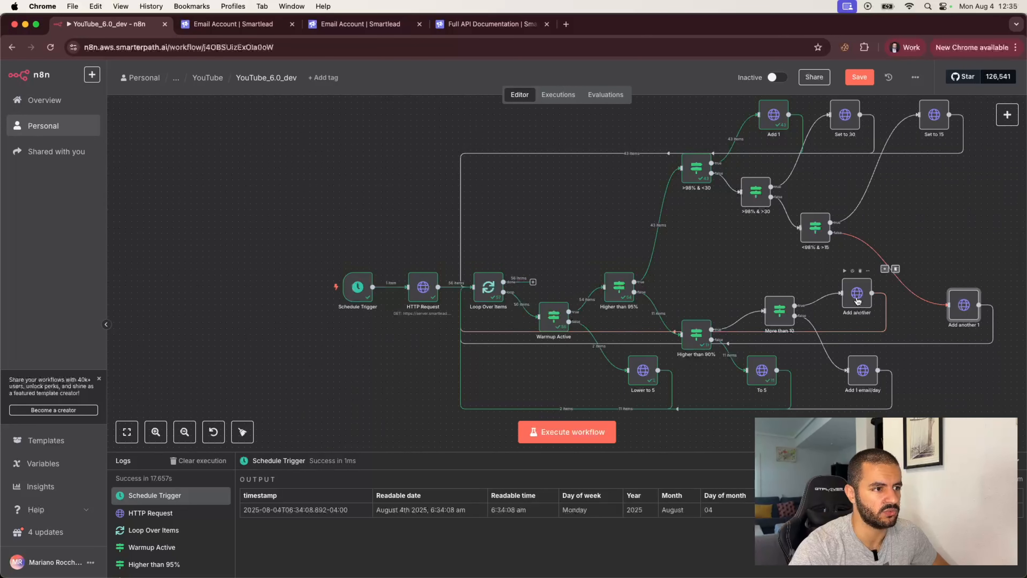
pyautogui.moveTo(856, 299); pyautogui.dragTo(857, 311)
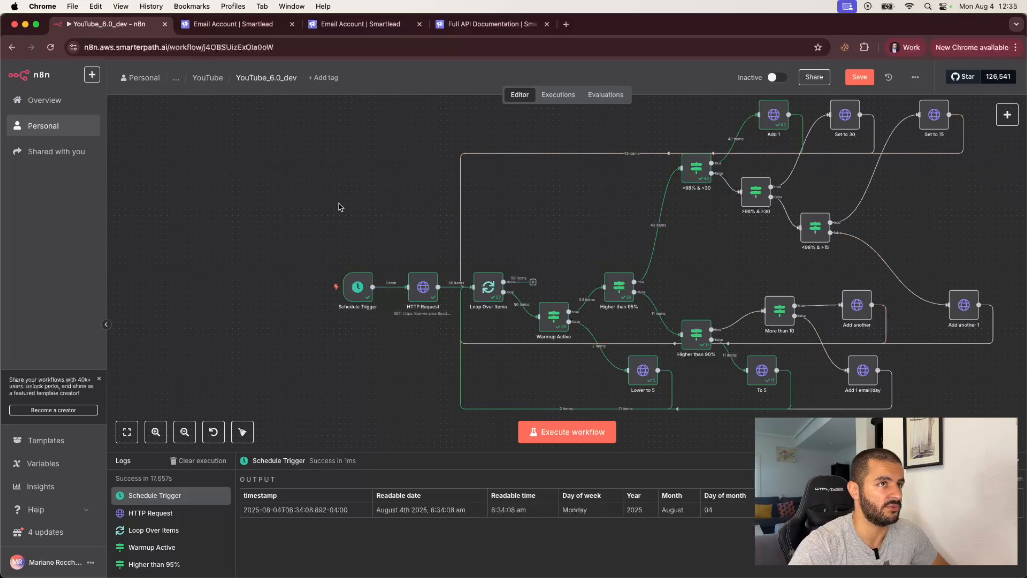
pyautogui.press('super+s')
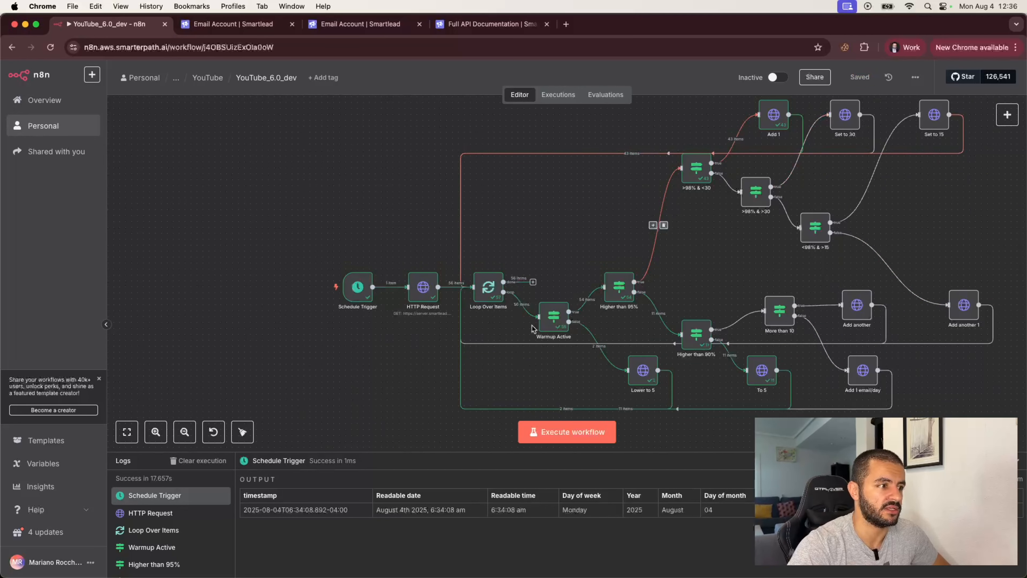